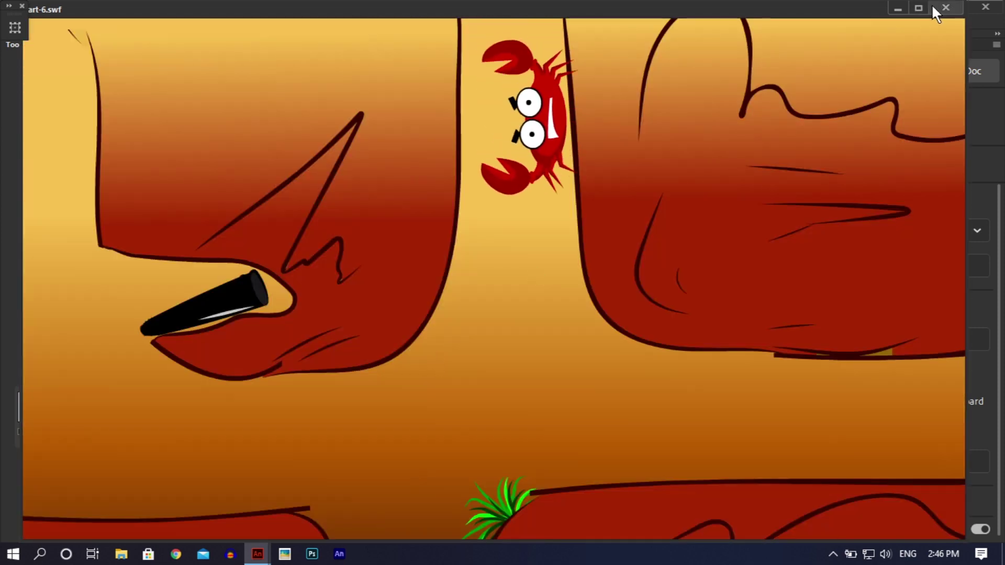
- Close the part-6.swf preview, open Symbol 4 for editing and play its crab animation
left_click(934, 7)
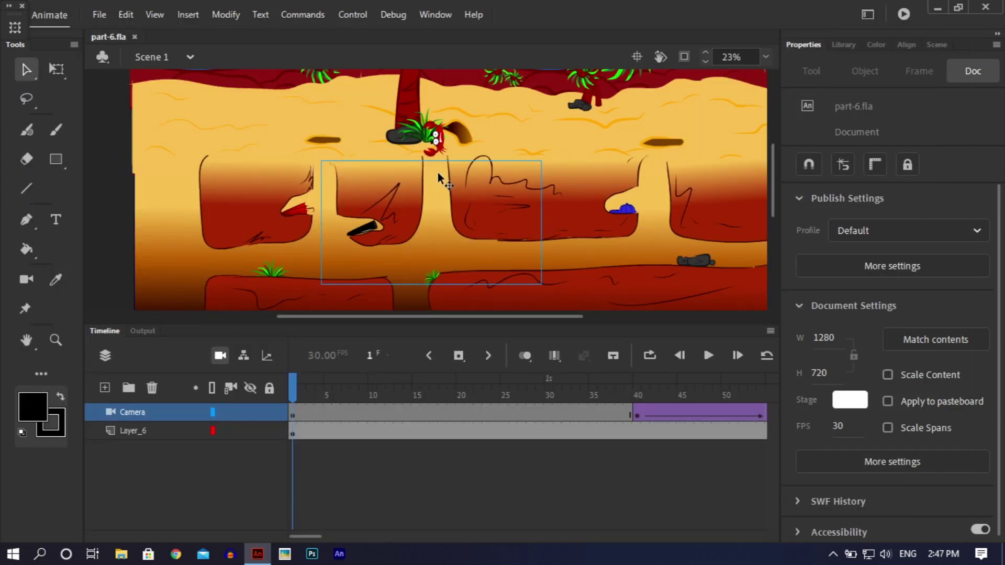
double_click(331, 140)
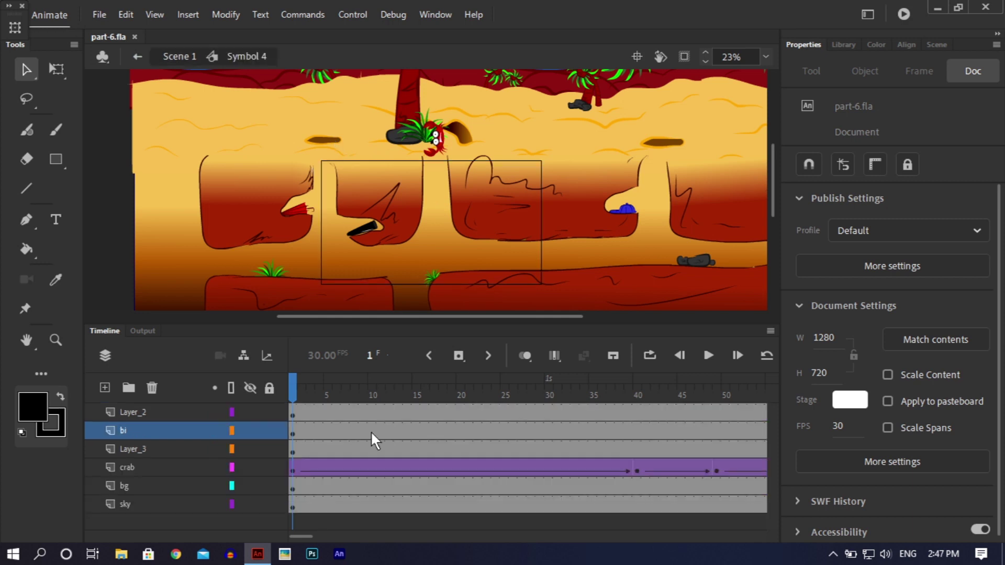
left_click(363, 393)
key("Return")
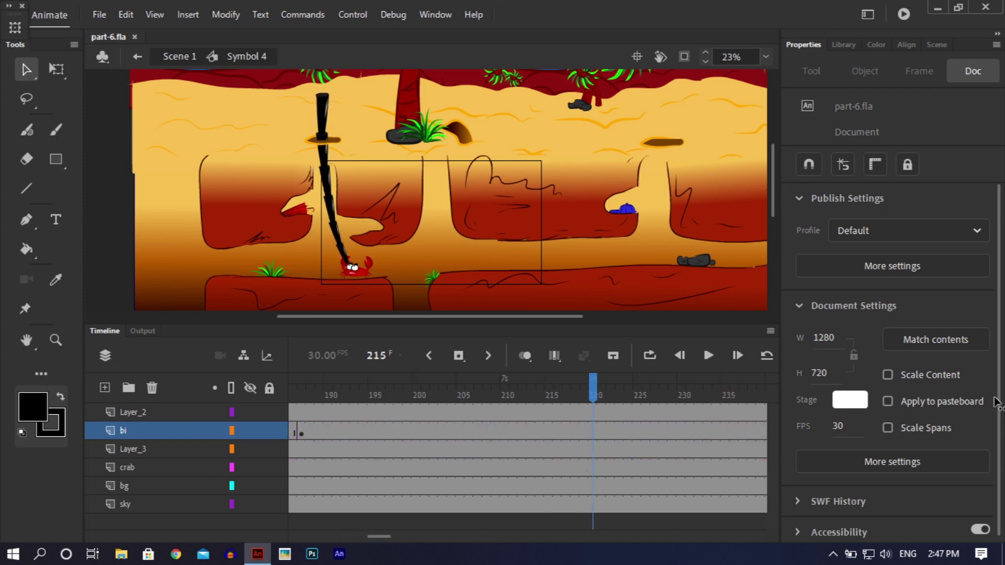
- Zoom in on the sand hole around the black tube and select its brown front shape to inspect how it is built
left_click(322, 141)
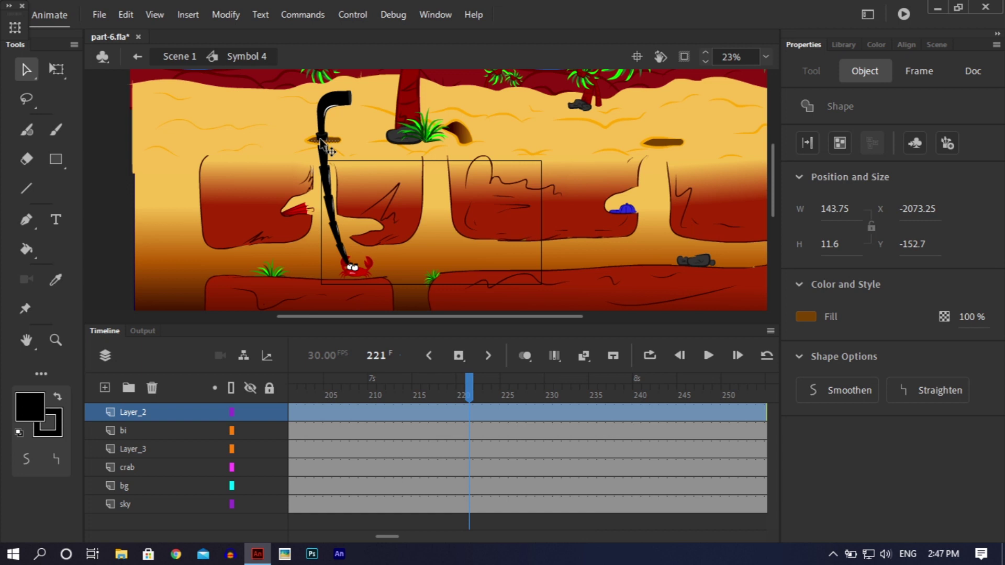
key("ctrl+equal")
key("ctrl+equal")
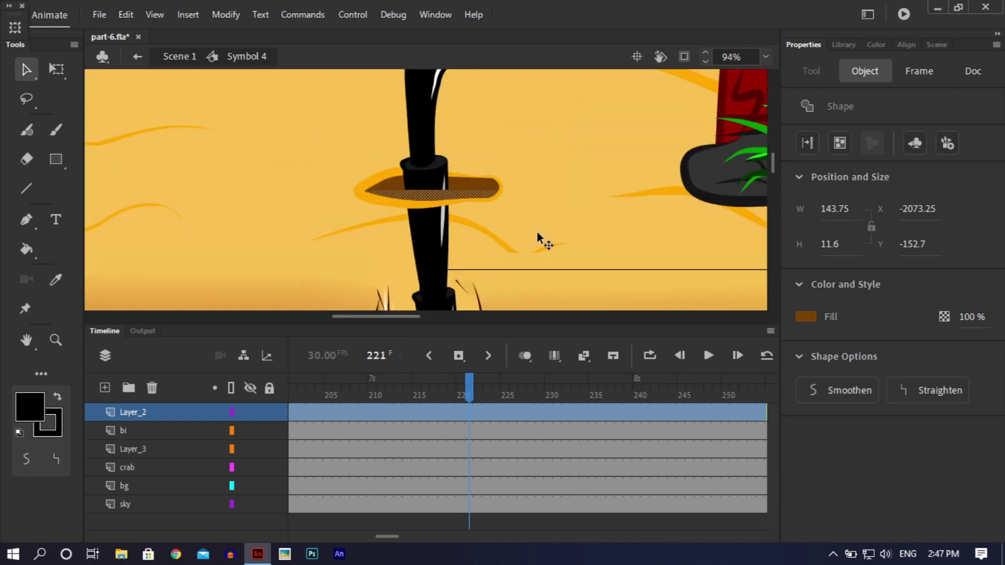
left_click(559, 243)
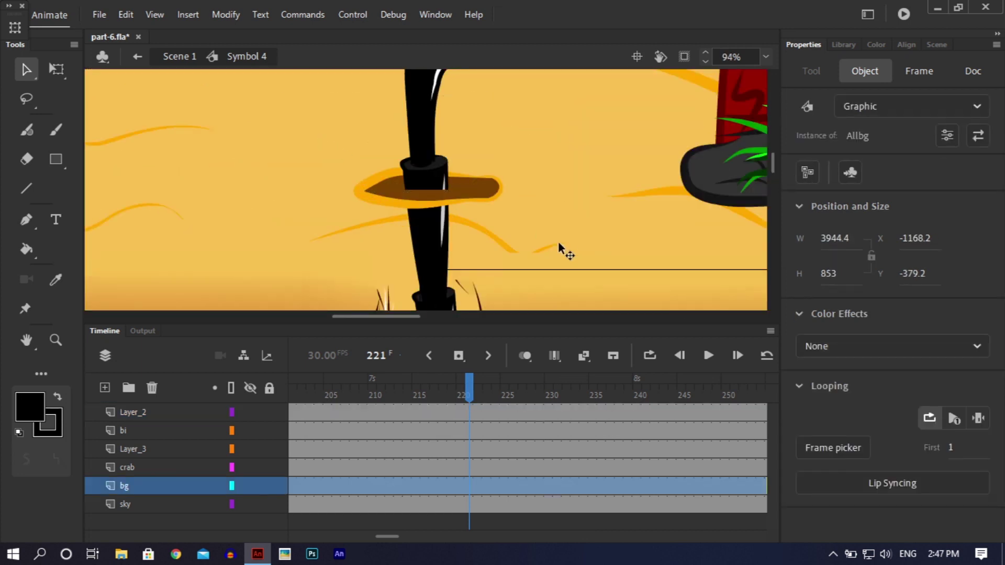
left_click(455, 194)
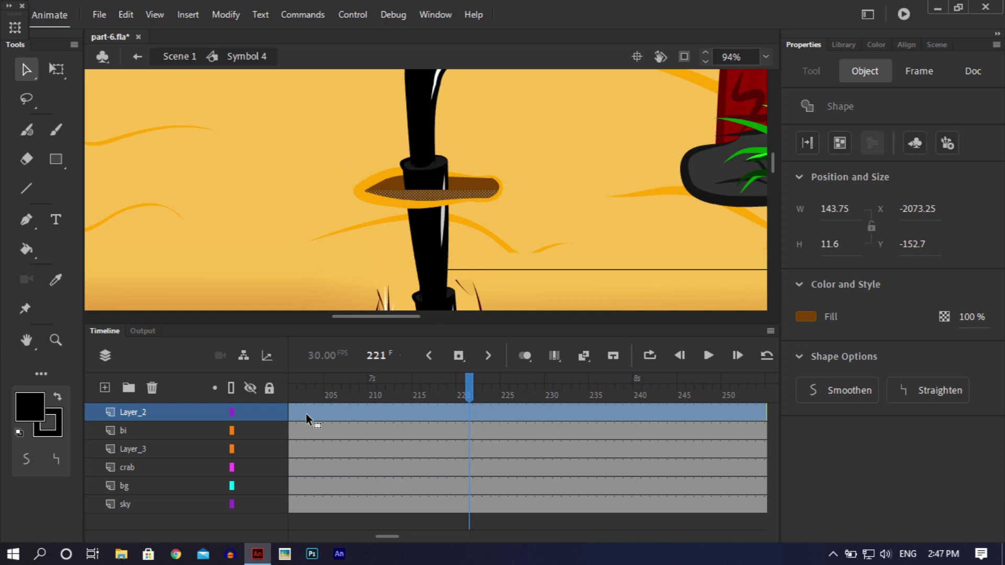
- Temporarily display Layer_2 and Layer_3 as outlines to examine the hole's front and back halves around the black tube
left_click(233, 412)
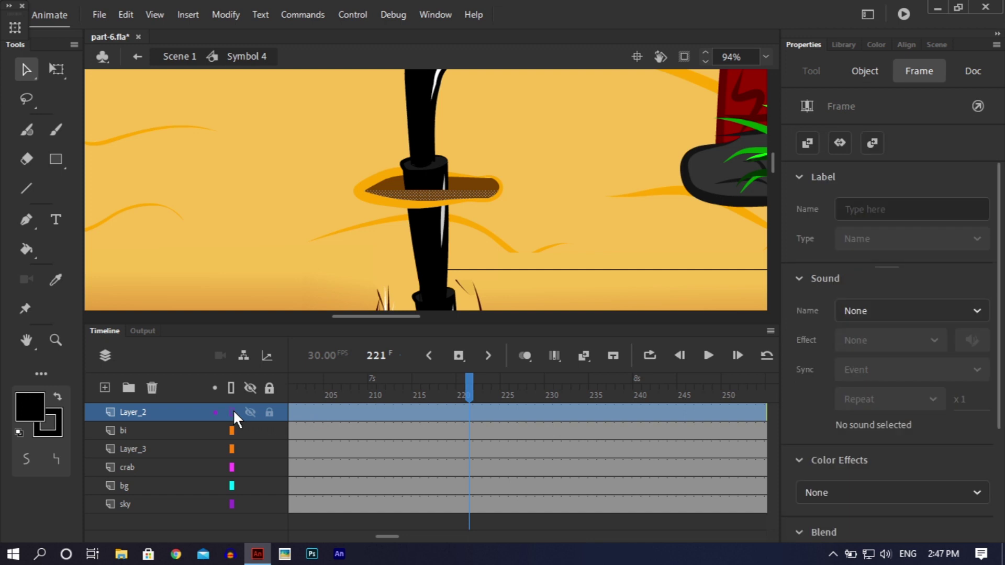
left_click(232, 449)
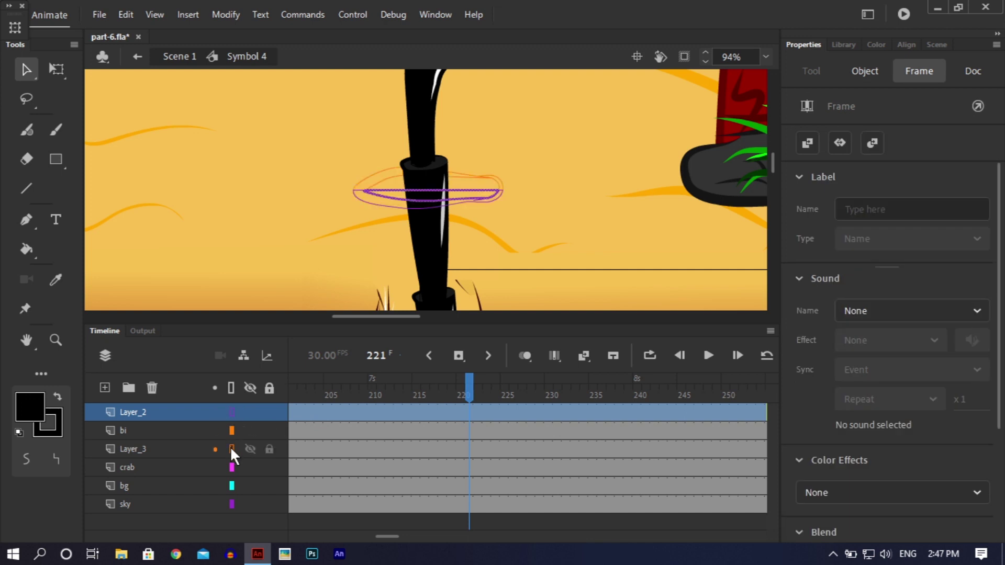
left_click(493, 257)
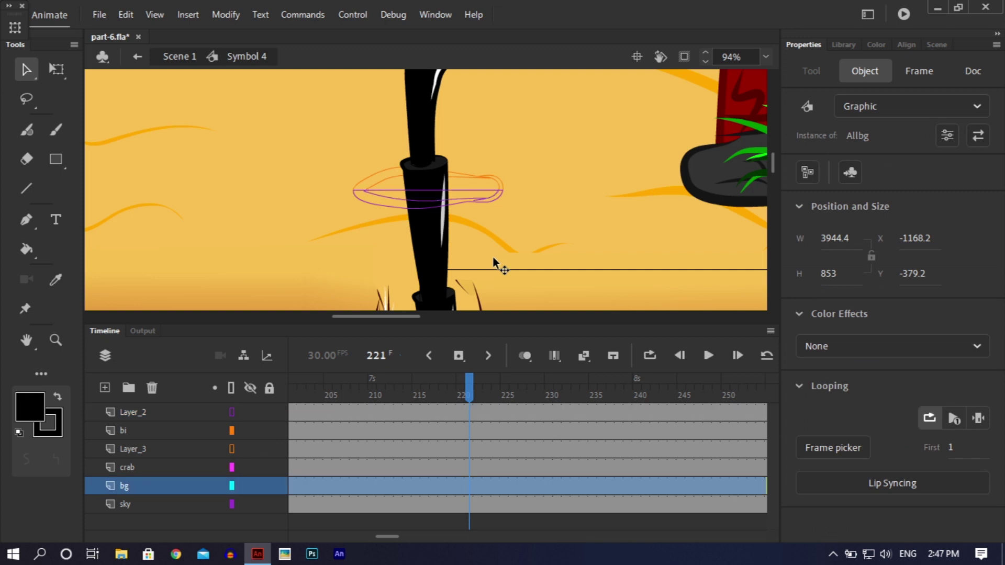
left_click(171, 428)
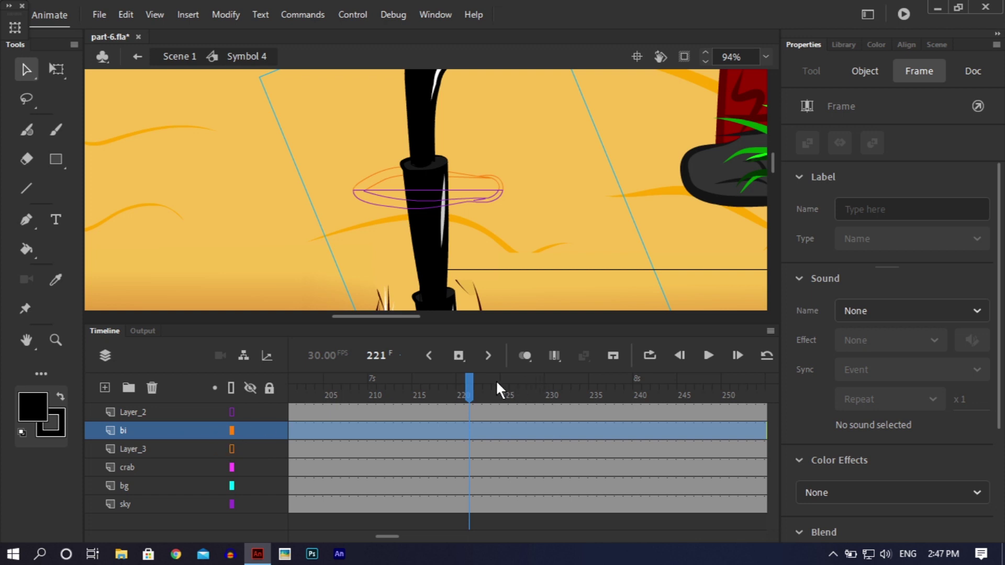
left_click_drag(463, 379, 498, 385)
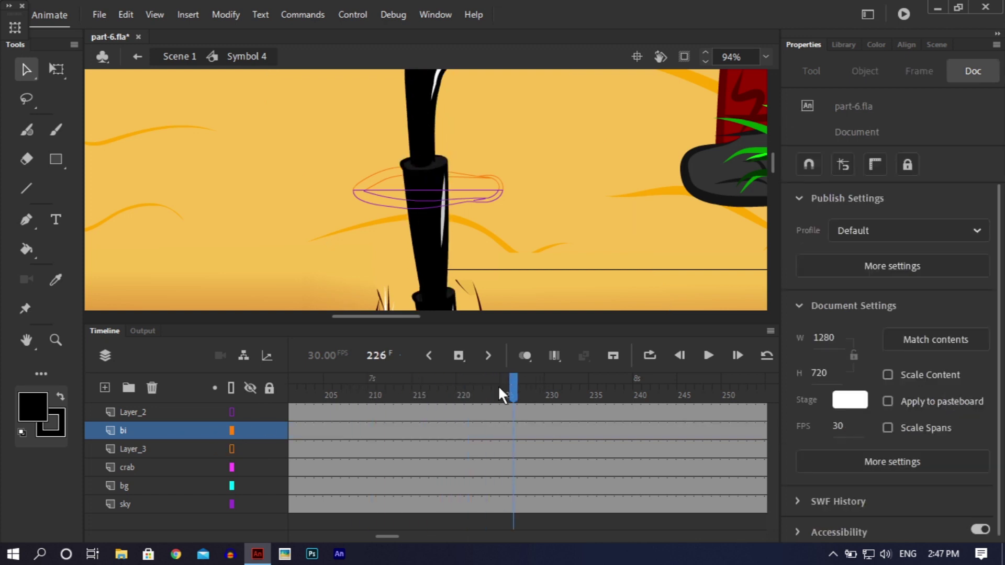
left_click(232, 412)
left_click(231, 448)
- In File Explorer, open All Products > Product-37 Gready Heron Story on drive D and watch 10.swf, closing the player when done
left_click(121, 553)
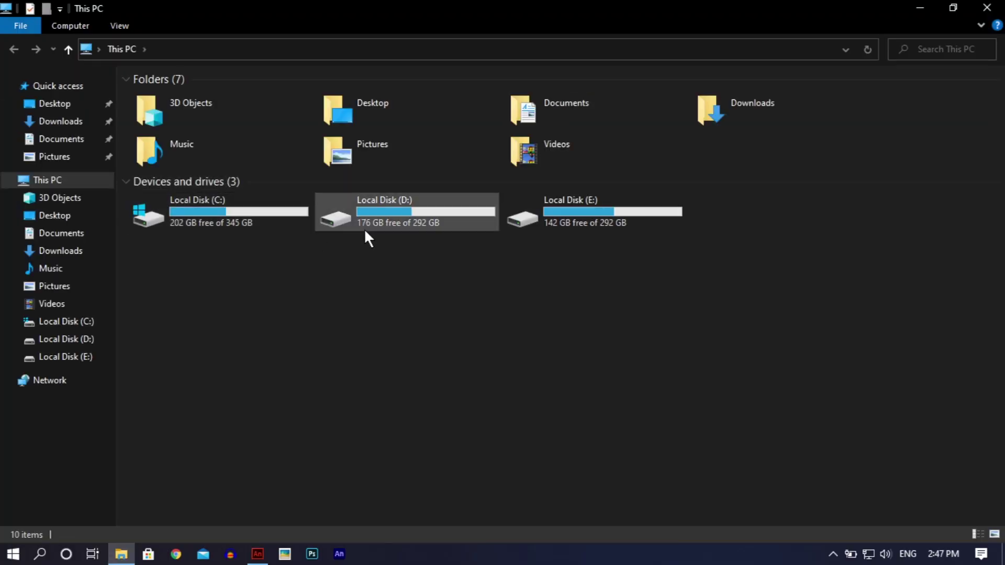
double_click(380, 217)
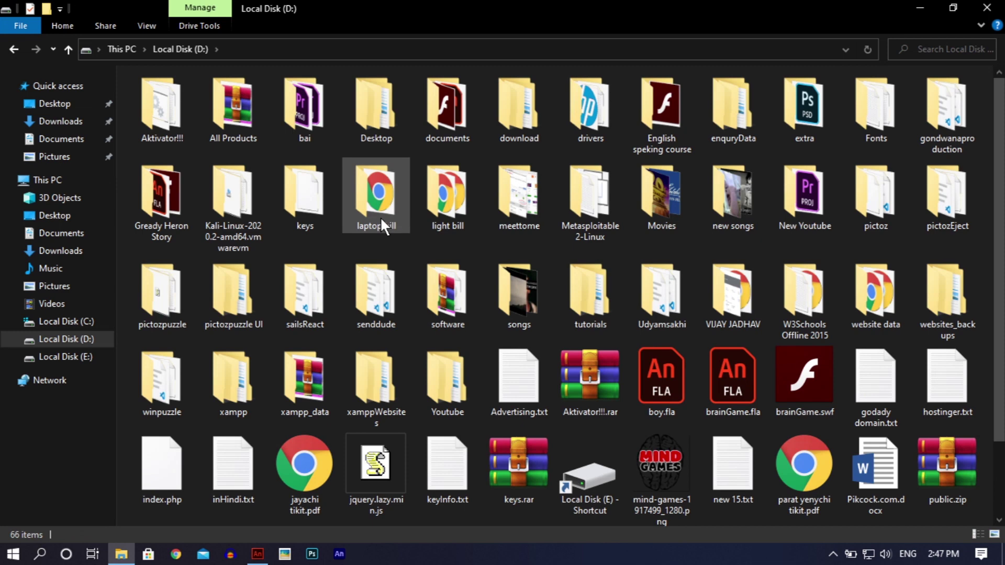
double_click(254, 99)
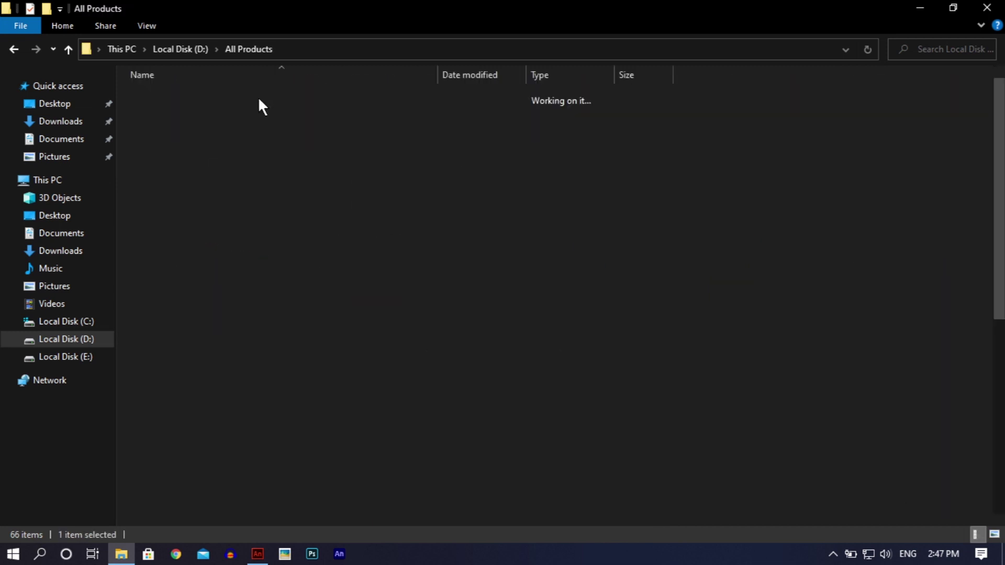
scroll(608, 417, "down", 8)
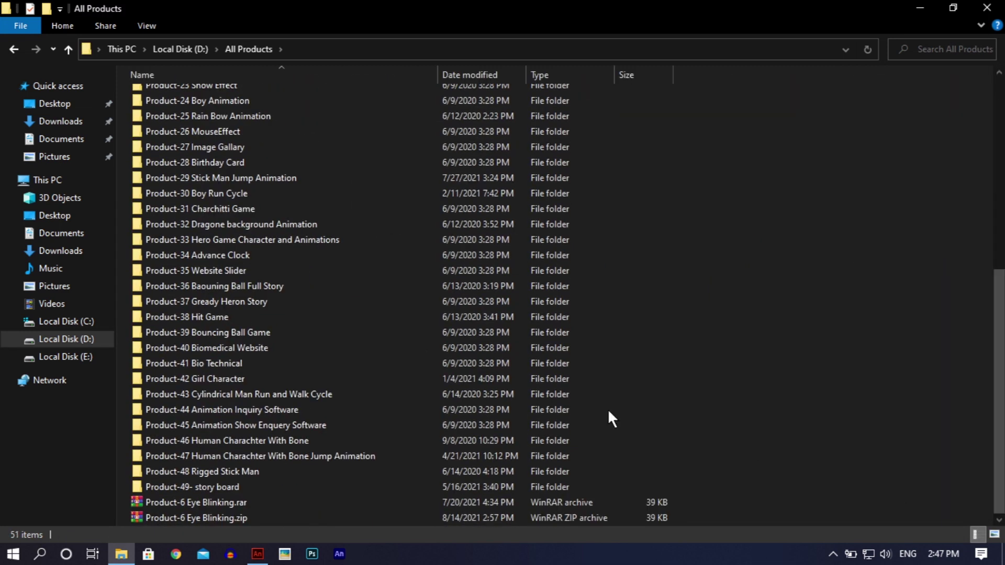
double_click(367, 303)
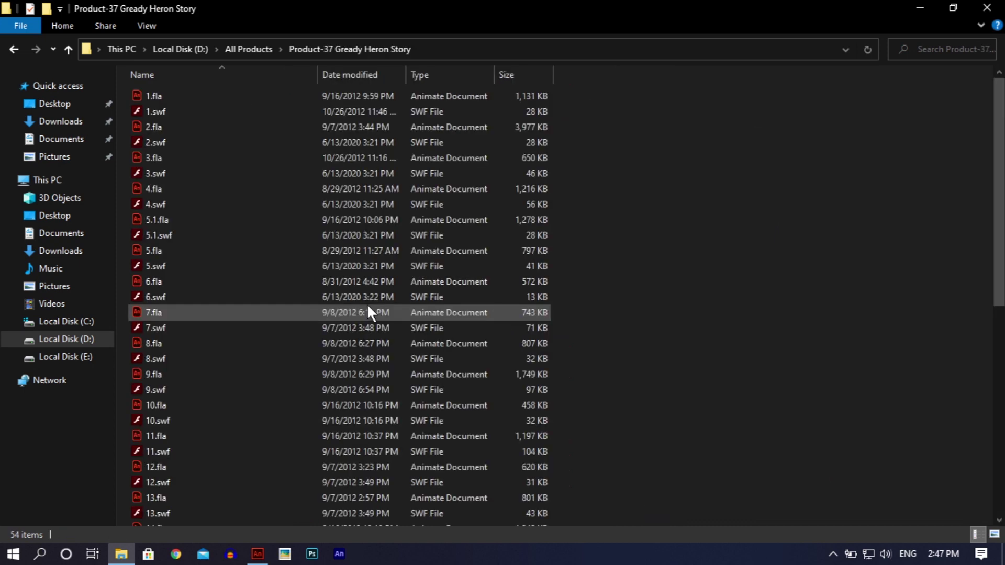
double_click(260, 413)
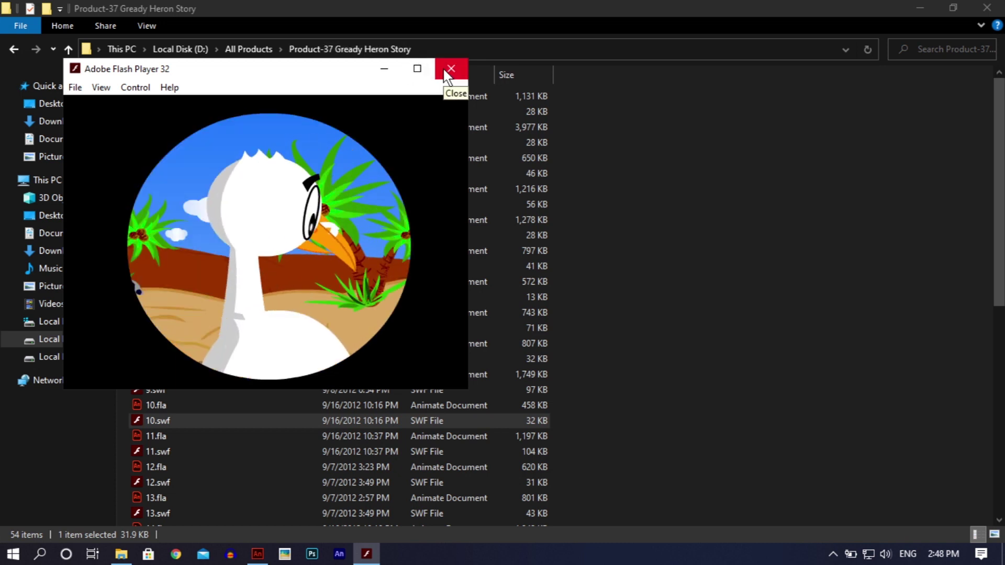
left_click(447, 70)
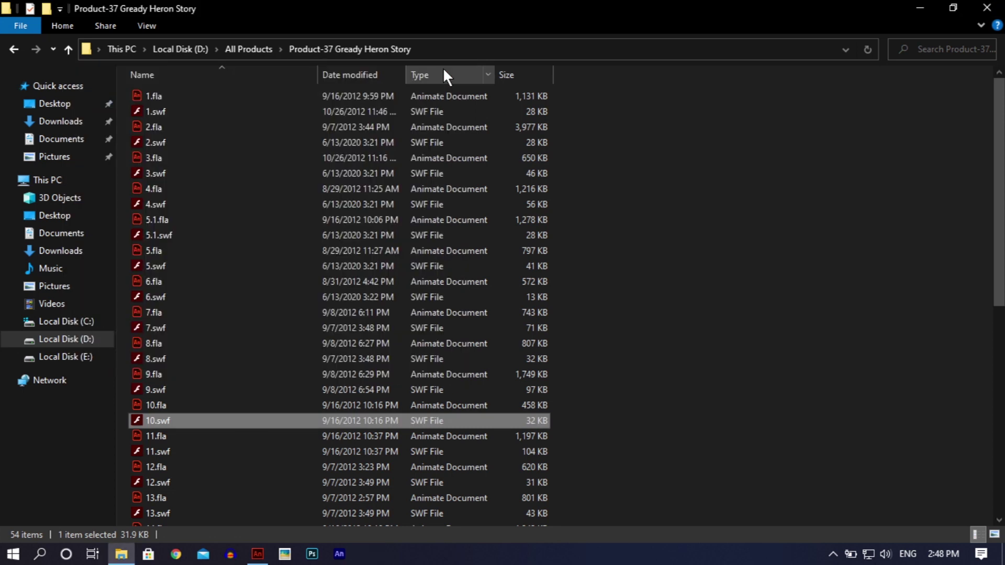
- Switch back to Animate and save part-6.fla
mouse_move(269, 554)
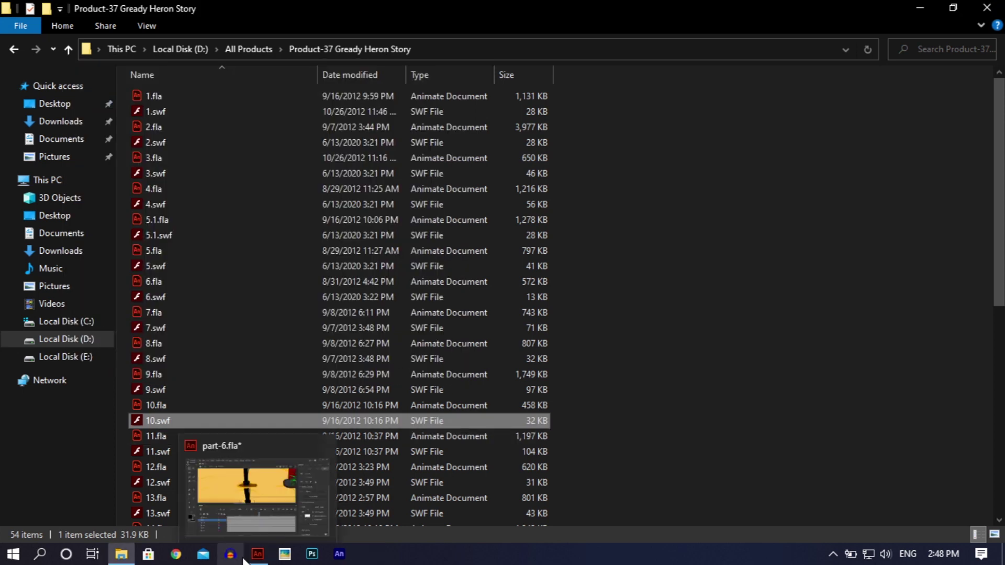
left_click(270, 555)
key("ctrl+s")
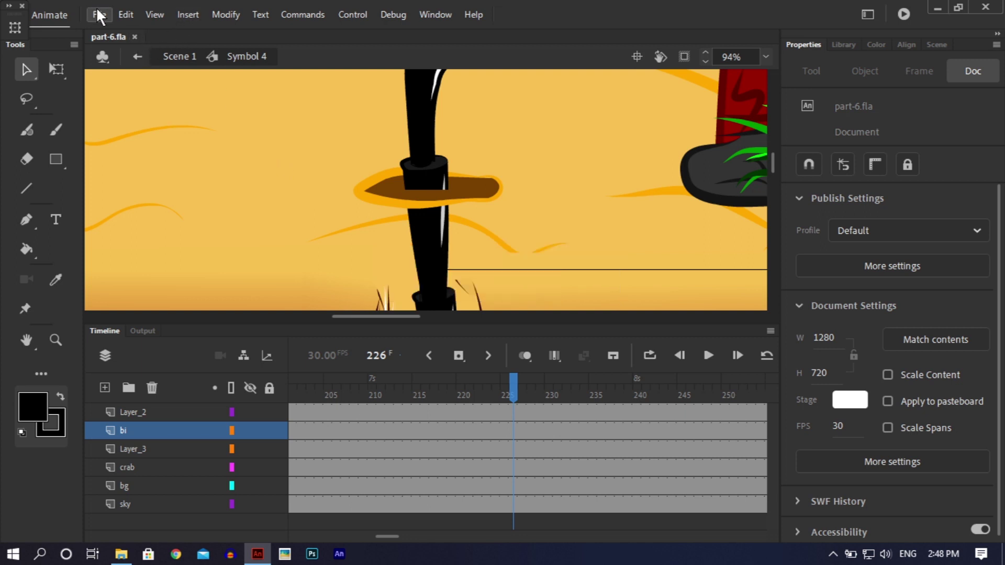
- Create a new HD character animation document, 1280 x 720 at 30 fps, using ActionScript 3.0
left_click(99, 15)
left_click(106, 32)
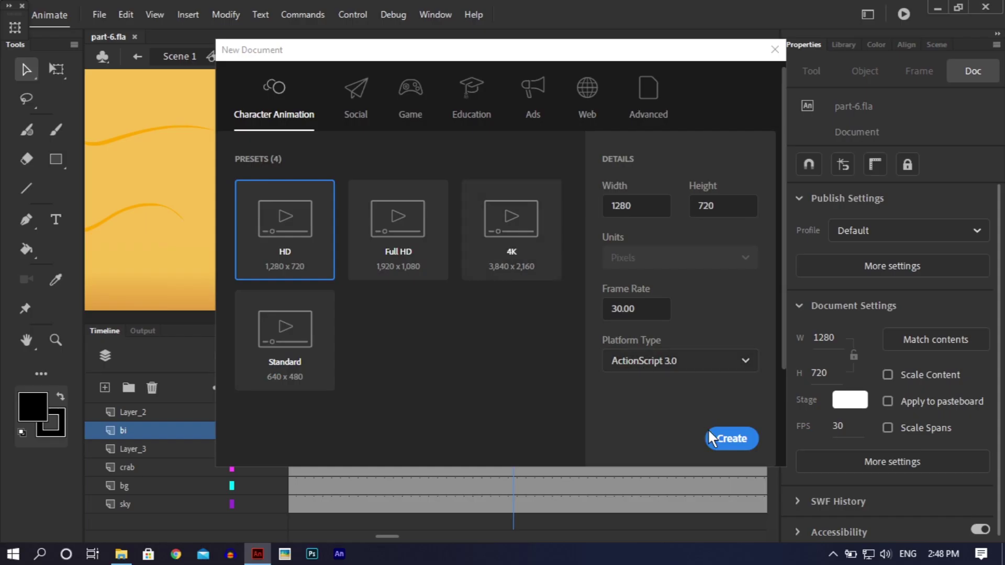
left_click(713, 438)
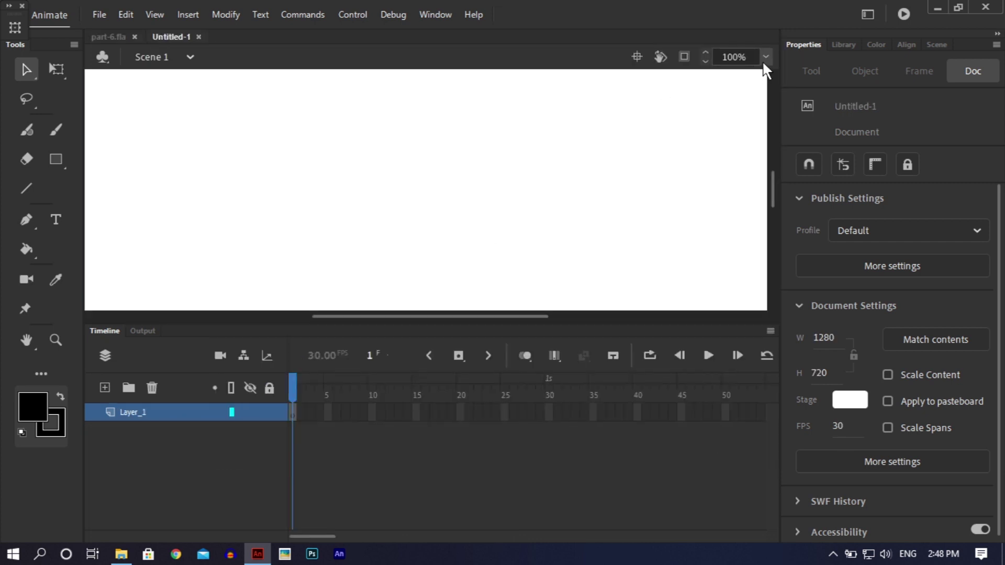
left_click(764, 58)
left_click(772, 87)
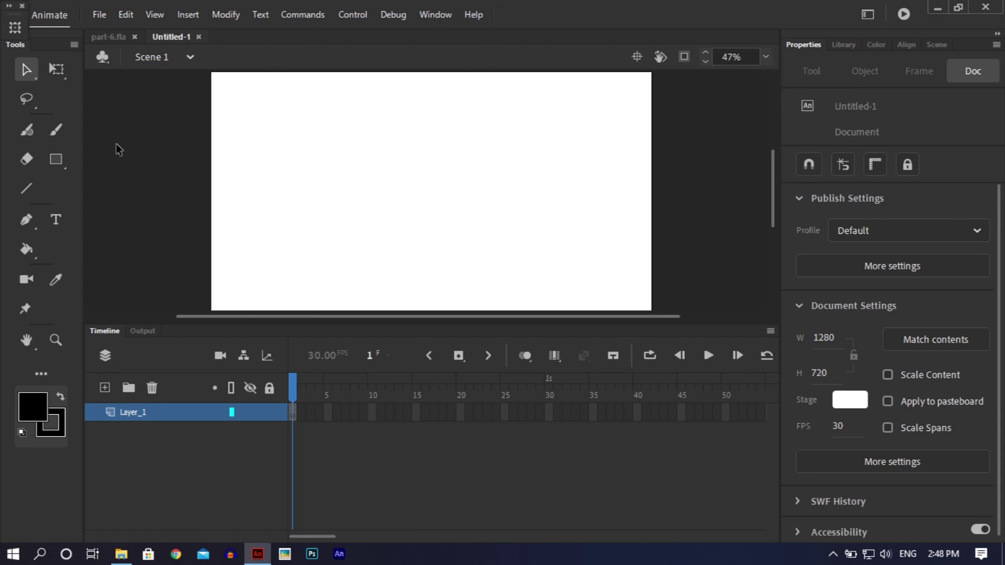
- Examine the beach scenery in part-6.fla, including the sand, hills, palms and holes, as reference for the blank document
left_click(108, 36)
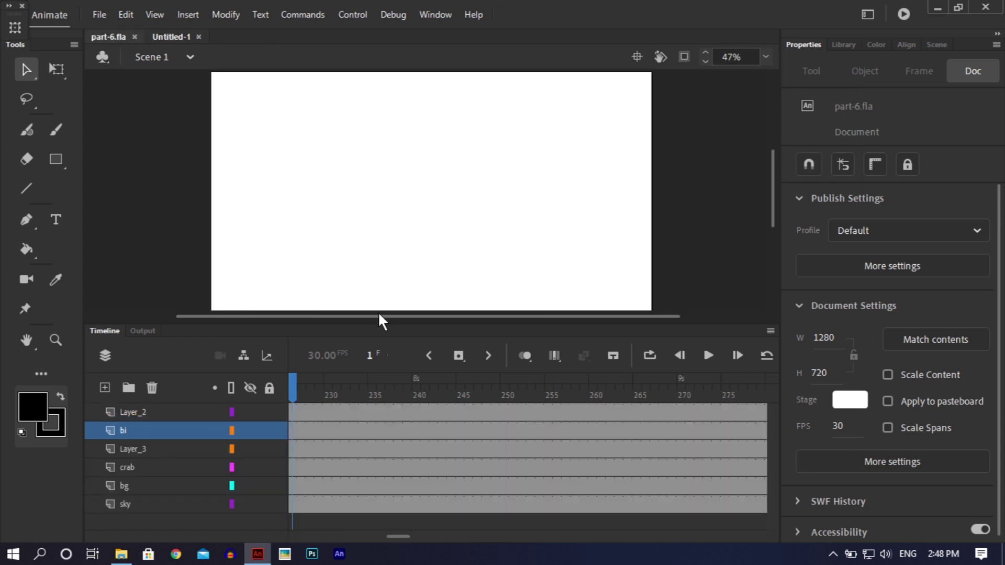
left_click(765, 56)
left_click(776, 86)
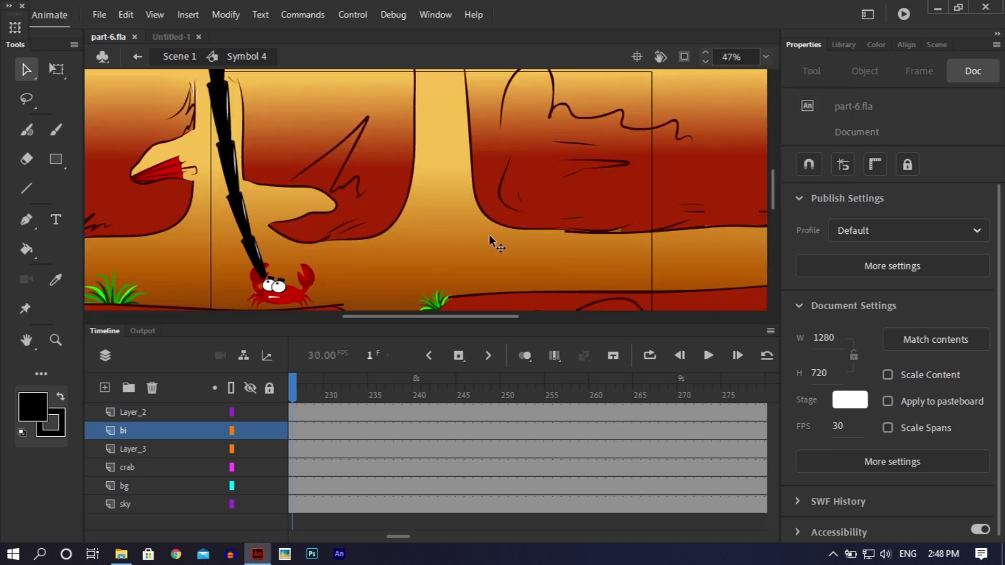
key("ctrl+minus")
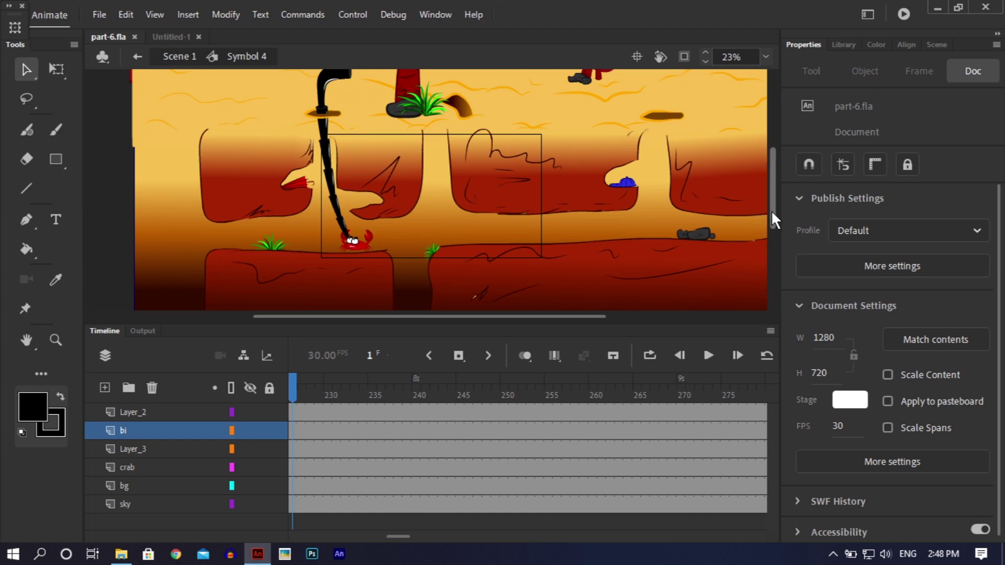
left_click_drag(771, 209, 771, 184)
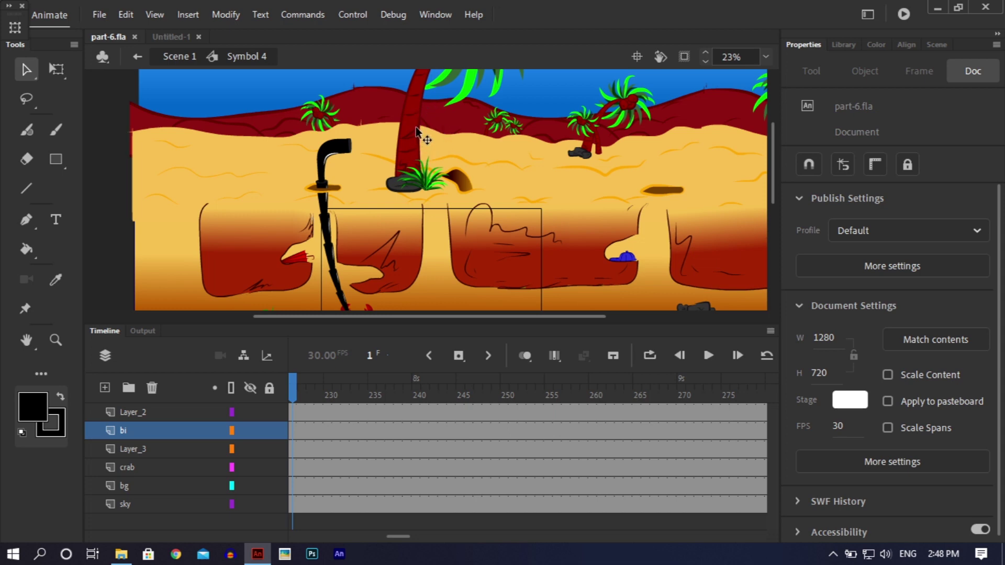
left_click(153, 38)
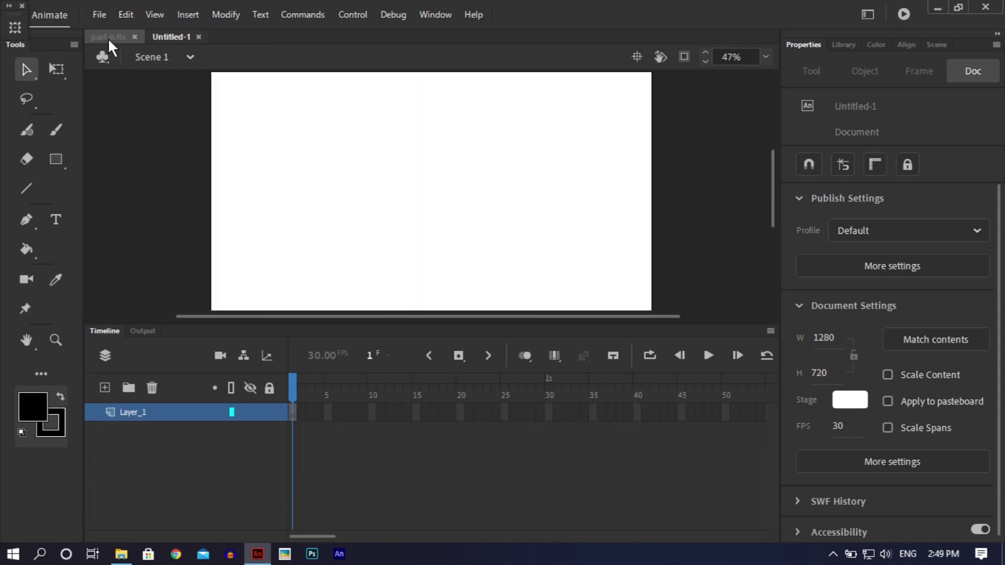
left_click(105, 36)
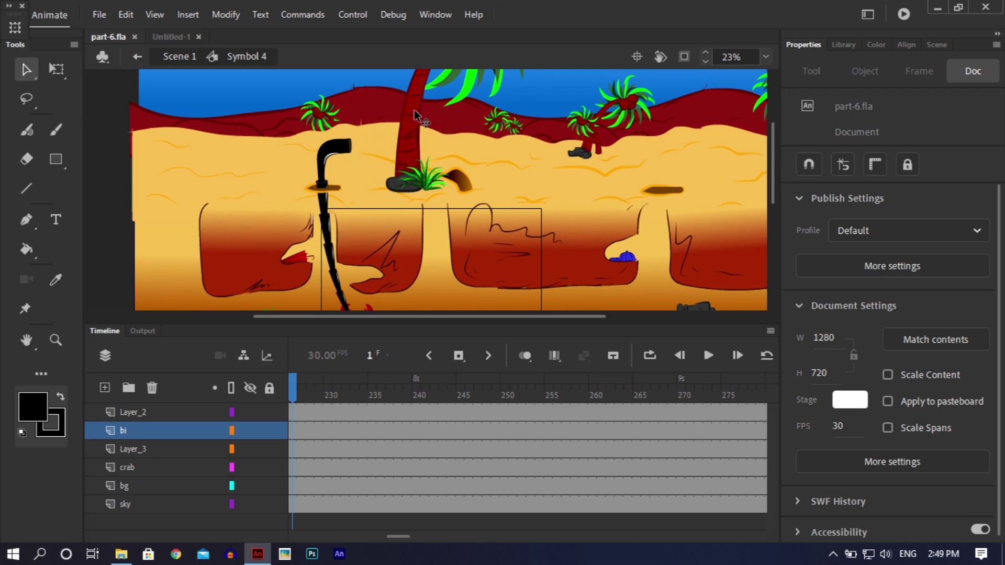
left_click_drag(485, 315, 566, 326)
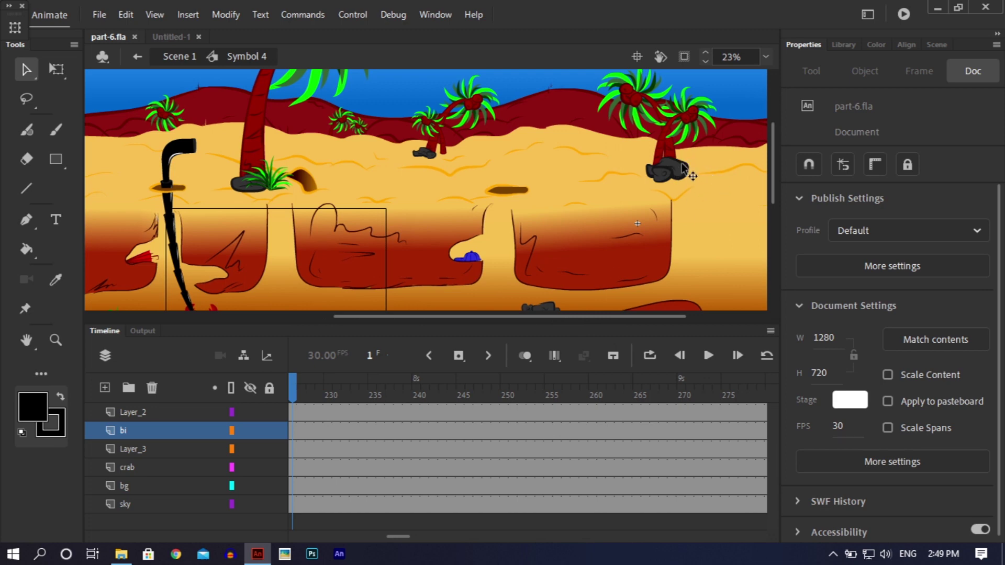
- Sample the beach's sand colour as the fill colour with the Eyedropper and switch to the Untitled-1 document
key("i")
left_click(314, 147)
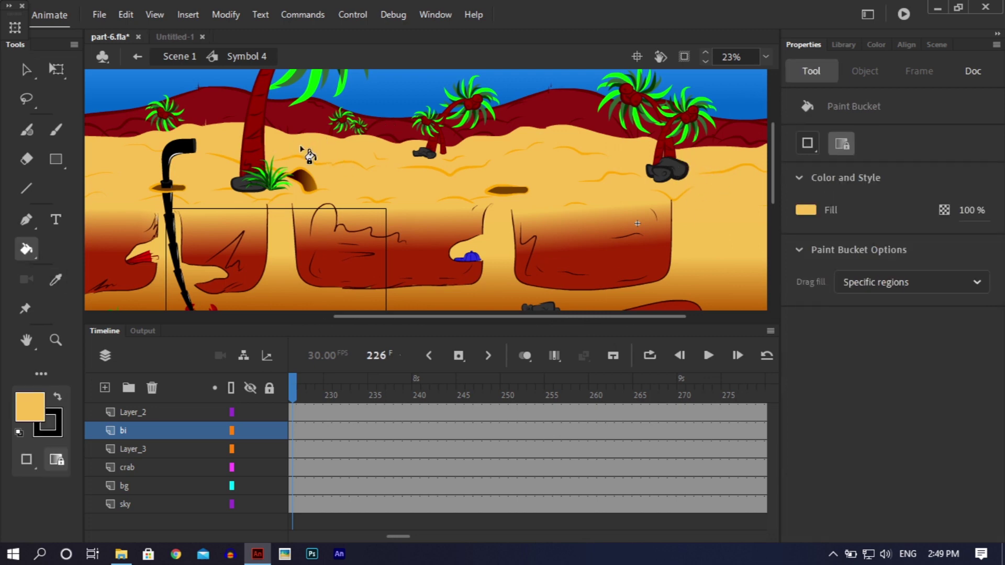
left_click(168, 37)
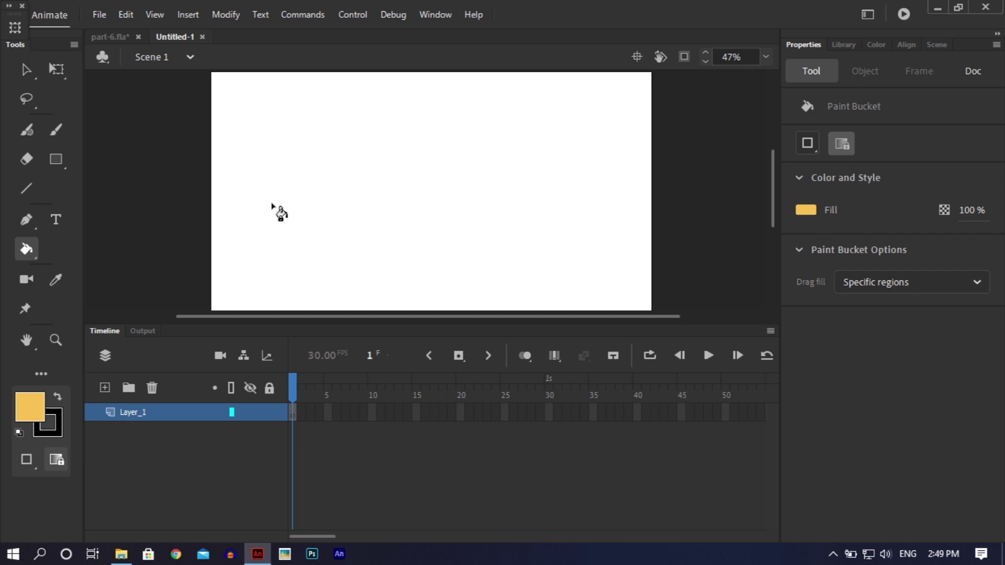
- Return to part-6.fla and open the Allbg background symbol for editing
left_click(114, 33)
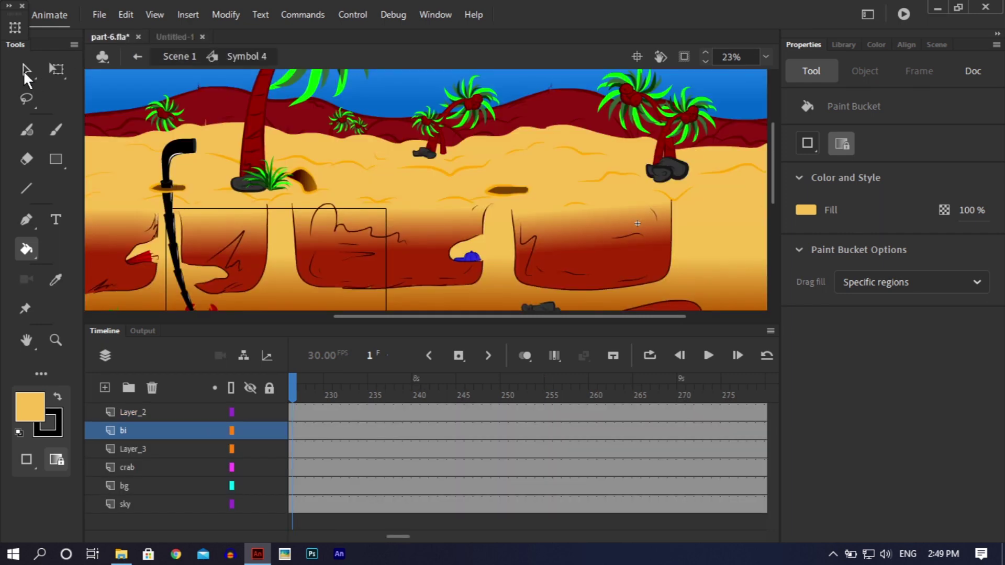
left_click(24, 69)
double_click(306, 155)
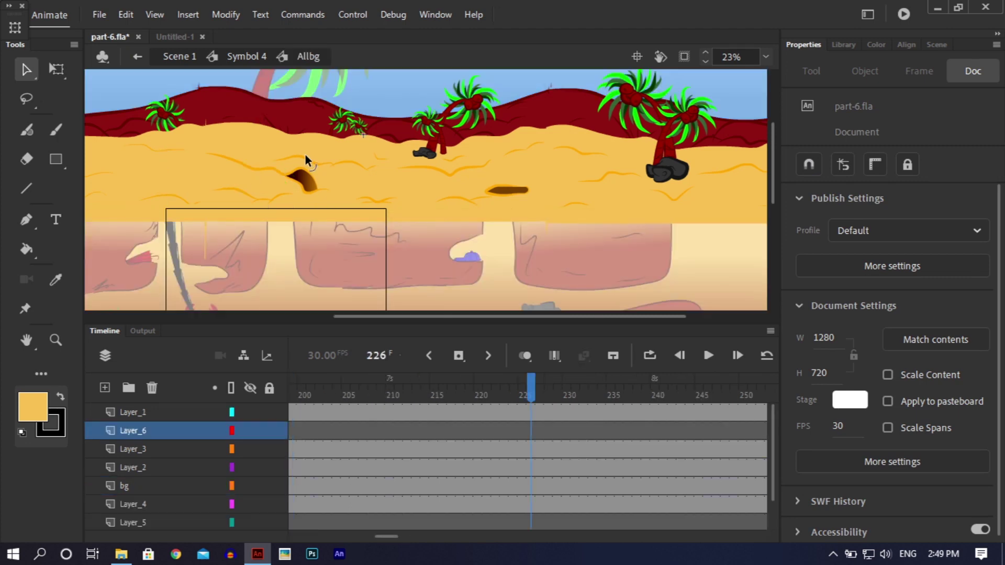
- Copy all the beach artwork in the Allbg symbol and paste it in place into the Untitled-1 document
key("ctrl+a")
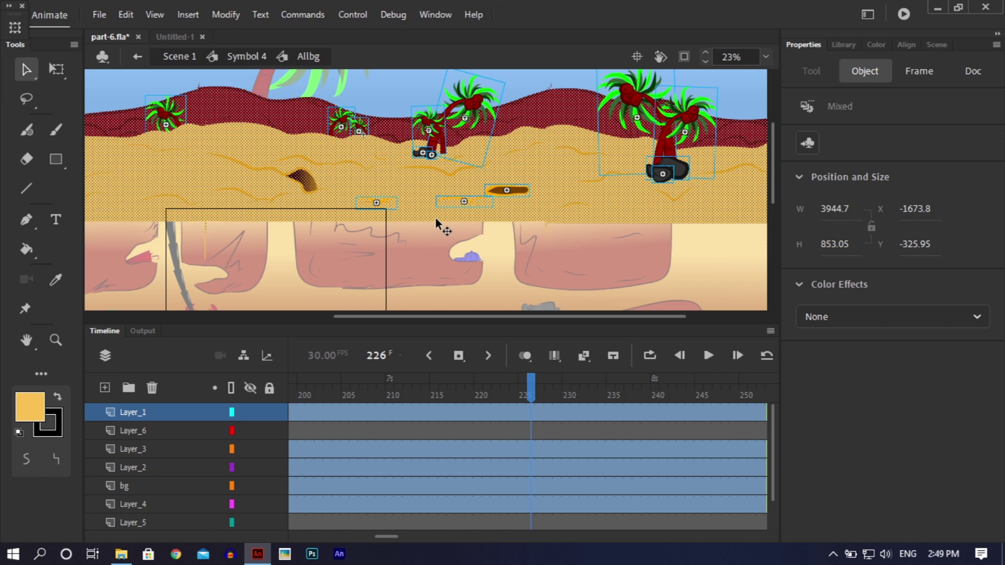
left_click(167, 35)
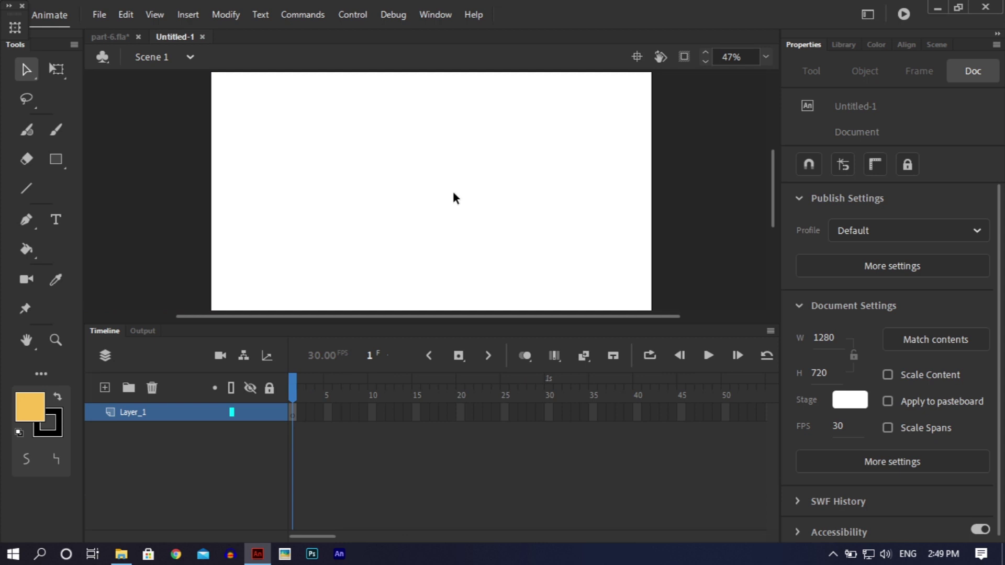
key("ctrl+shift+v")
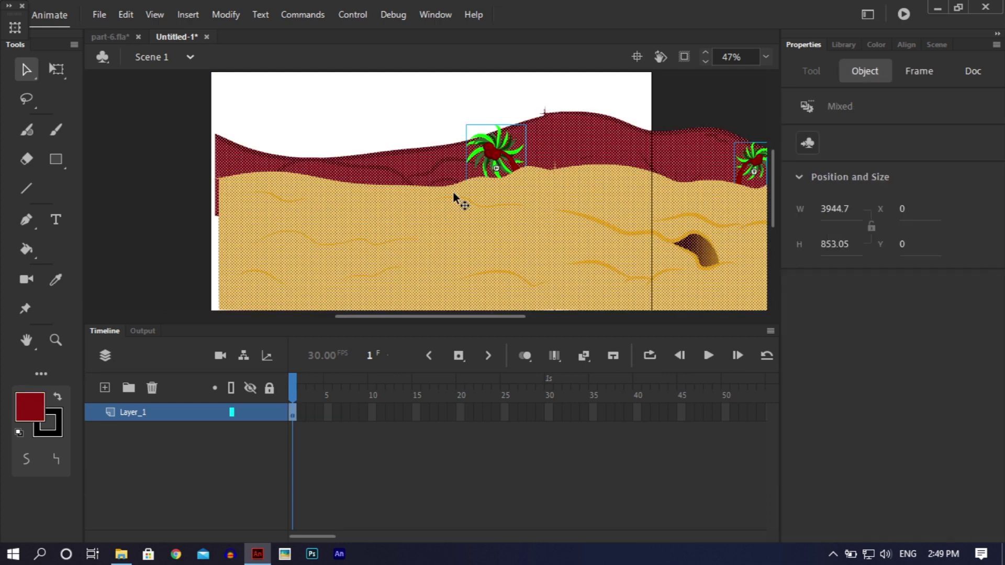
- Move the pasted beach scenery to about X -51, Y 34 so the sand covers the lower part of the stage
key("ctrl+minus")
left_click_drag(615, 215, 458, 211)
left_click_drag(553, 205, 607, 219)
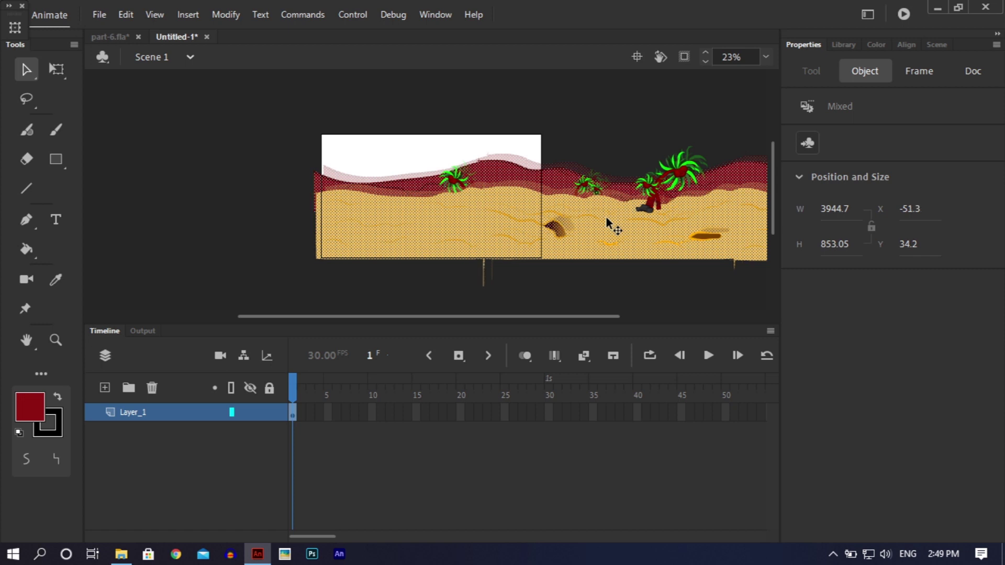
left_click(581, 291)
left_click_drag(485, 316, 560, 313)
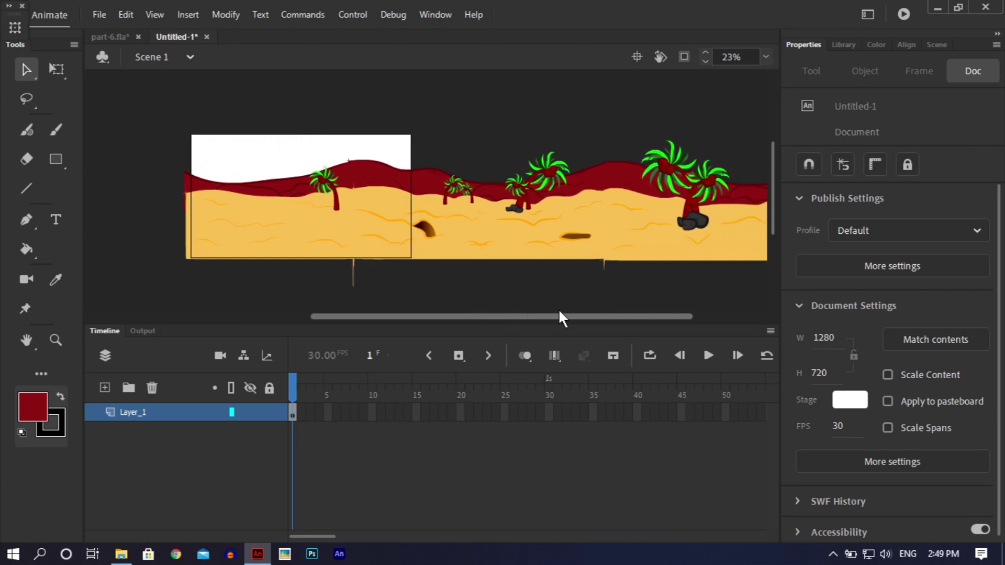
- Delete the single palm on the stage and move the large palm pair with its rocks into its place on the hill
left_click(334, 197)
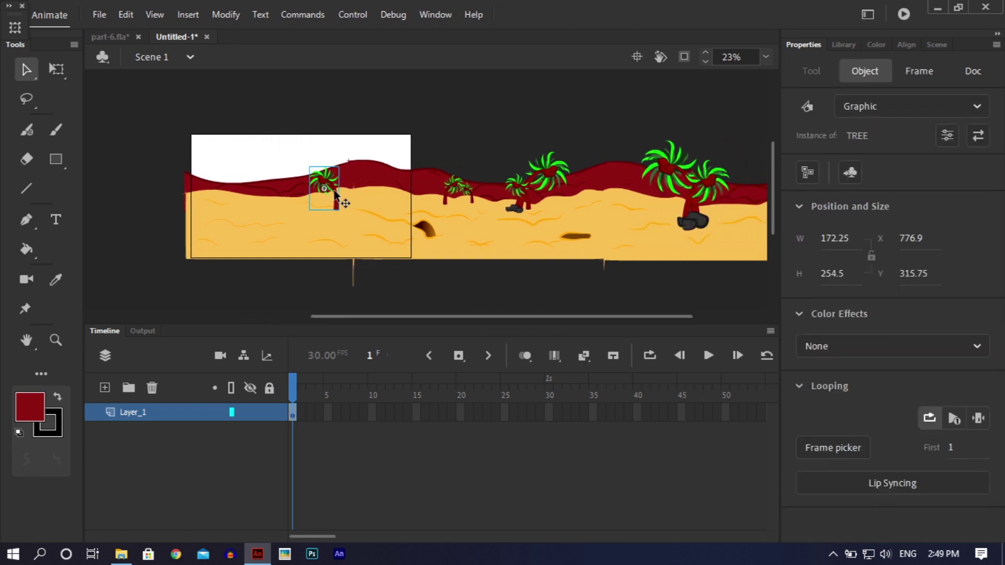
key("Delete")
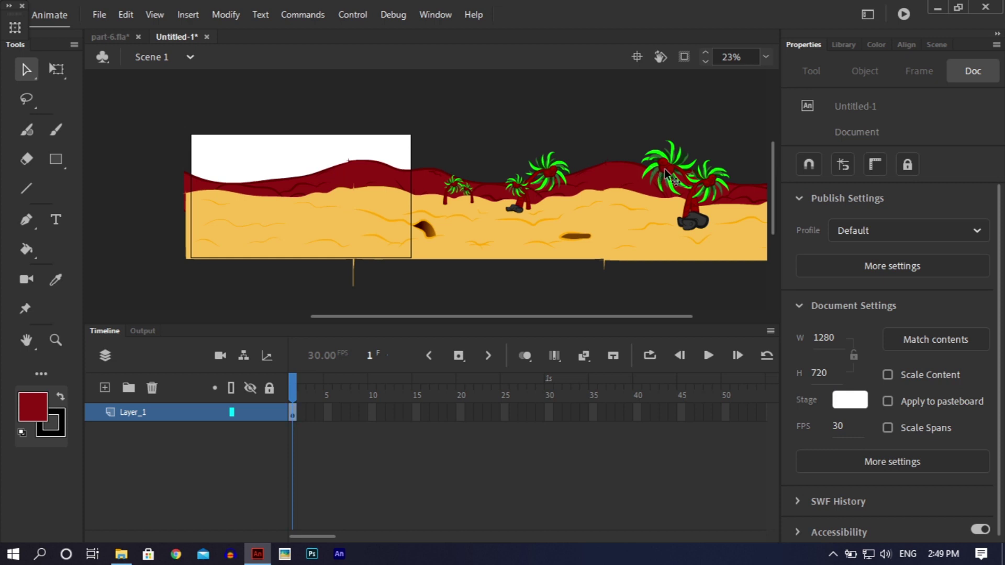
left_click(667, 175)
left_click(710, 191, "shift")
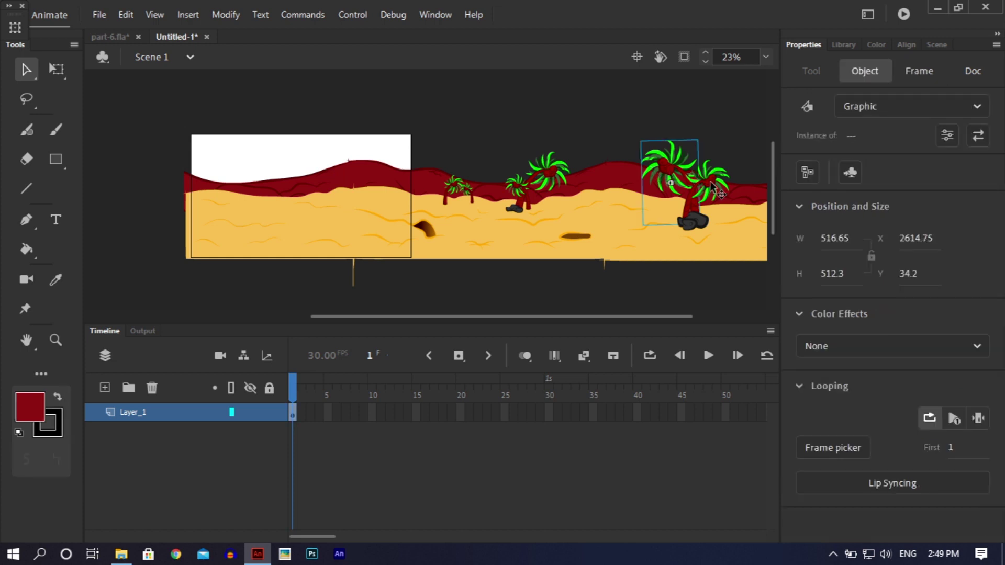
left_click(696, 224, "shift")
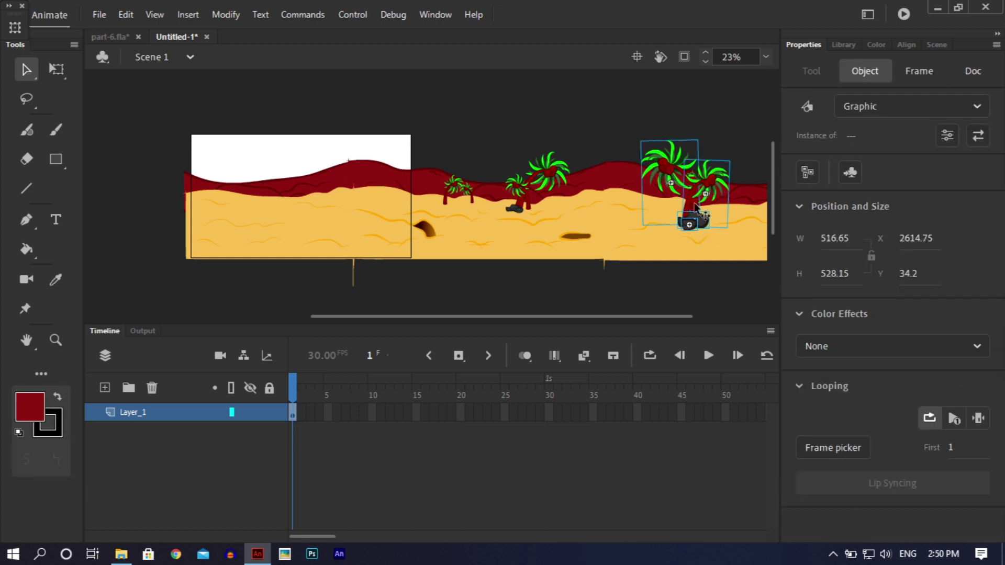
left_click_drag(695, 207, 362, 176)
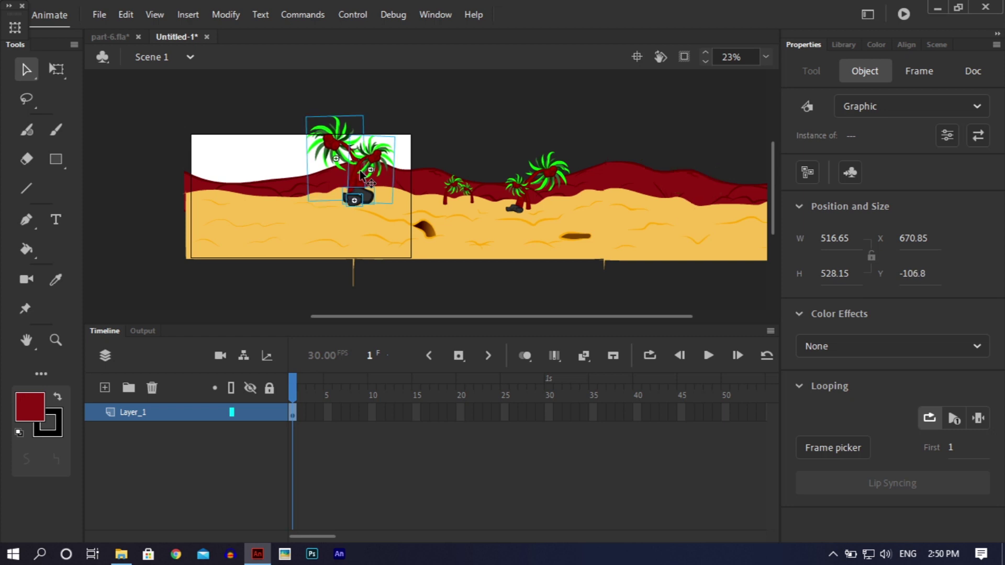
left_click(460, 114)
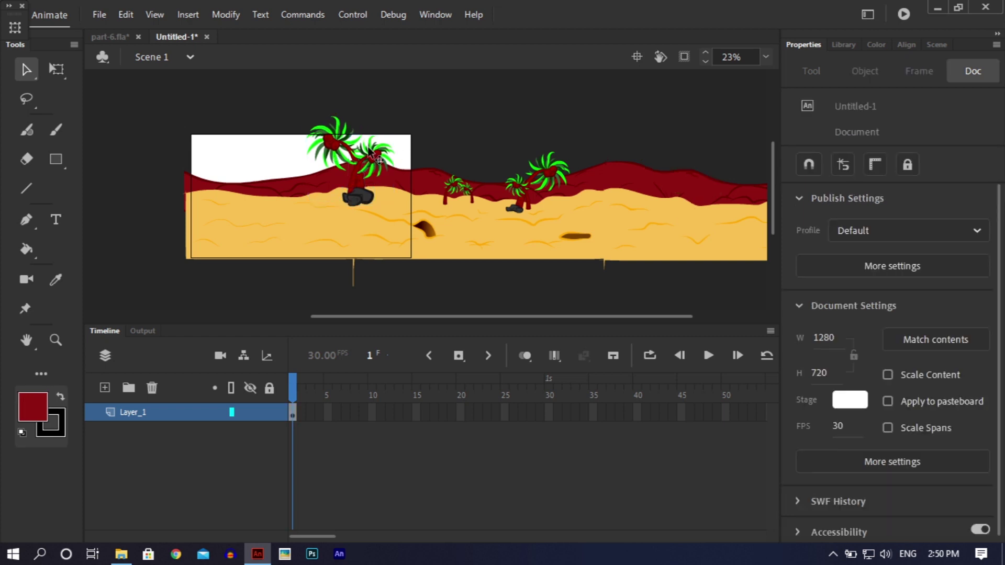
- Scale the palm pair and its rocks down to about 400 x 409 and lower them slightly onto the sand
left_click(350, 157)
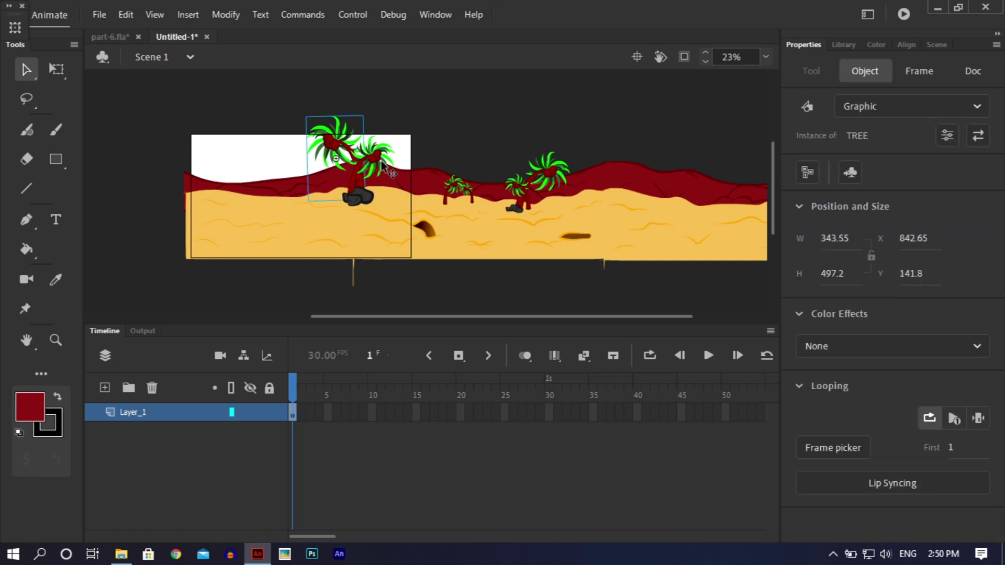
left_click(381, 161, "shift")
left_click(355, 199, "shift")
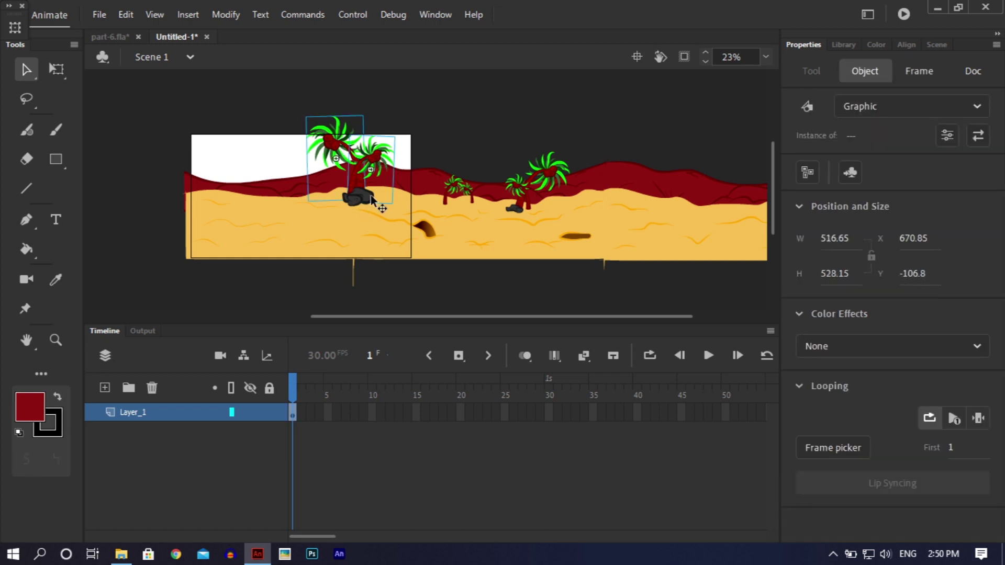
key("q")
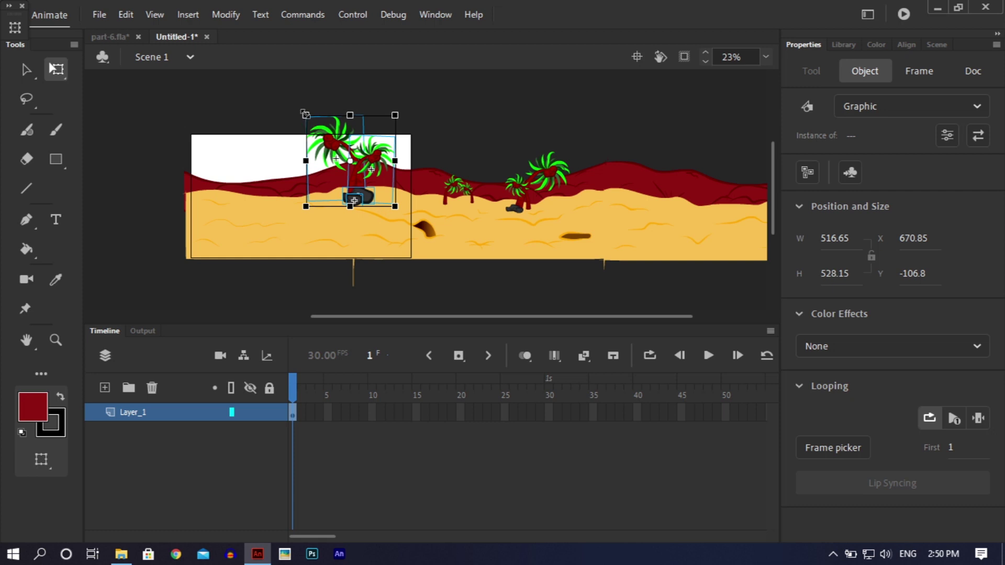
left_click_drag(304, 115, 316, 127)
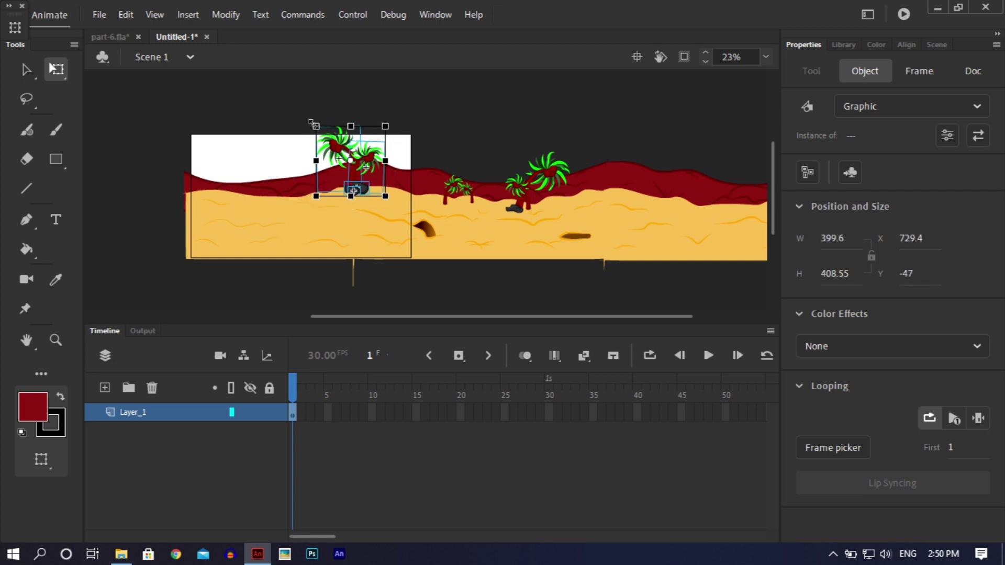
left_click_drag(363, 189, 362, 195)
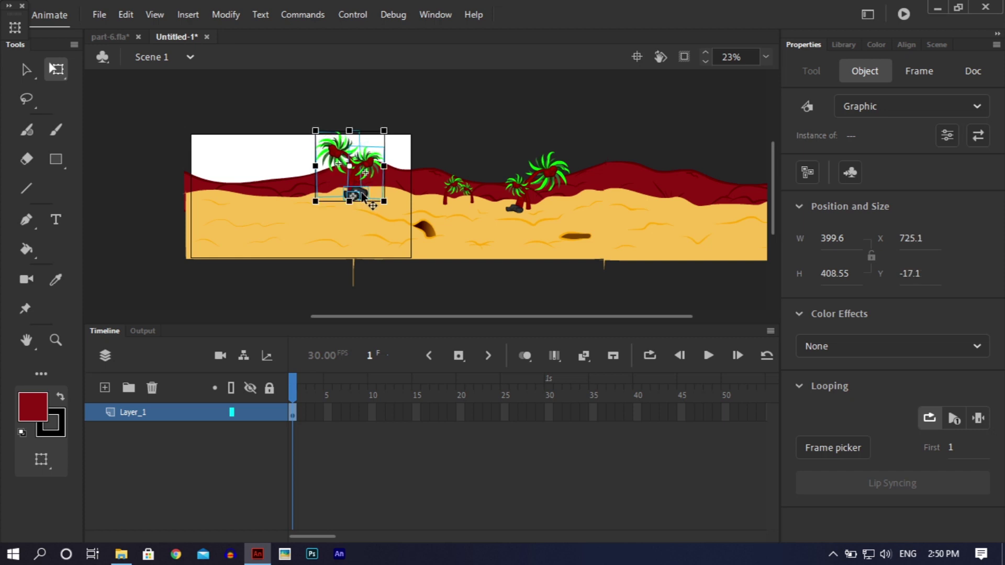
left_click(512, 116)
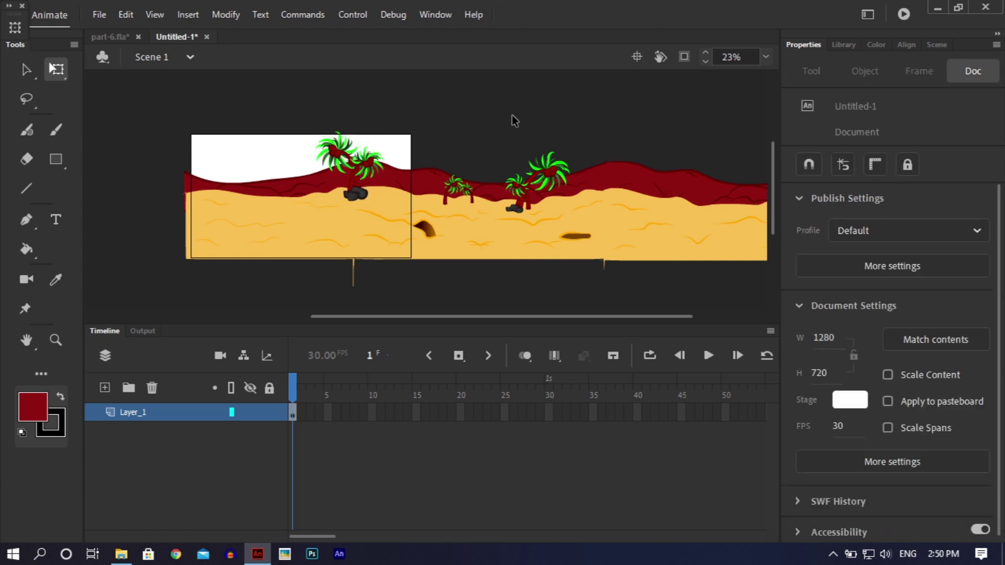
- Delete all the hills, sand, palms and holes that extend beyond the stage's right edge
key("ctrl+minus")
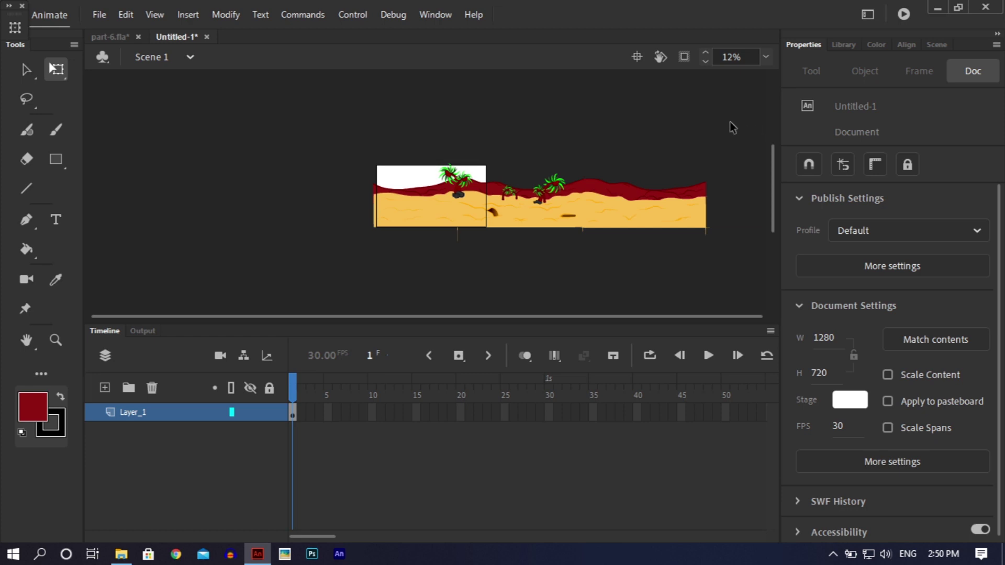
left_click_drag(740, 122, 488, 266)
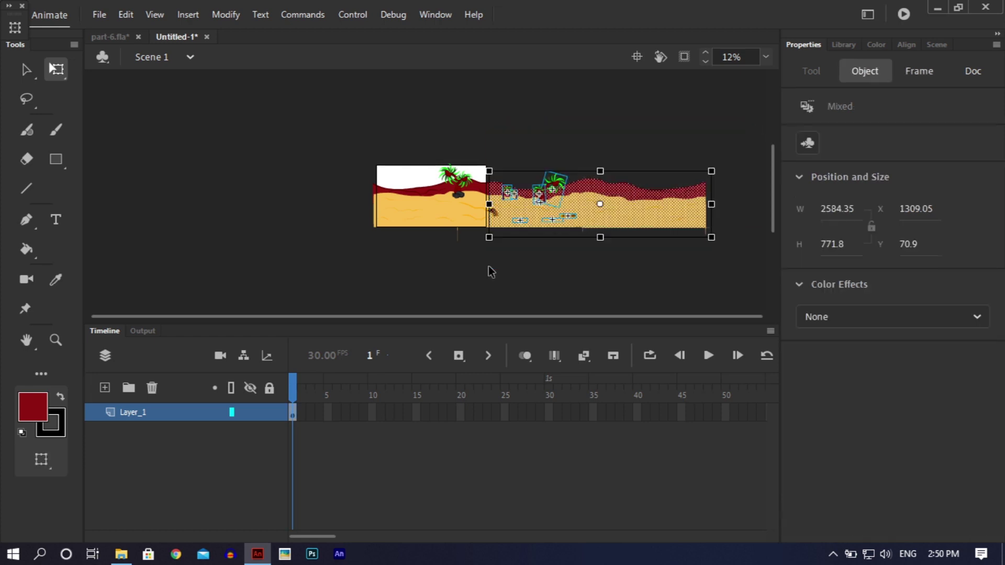
key("Delete")
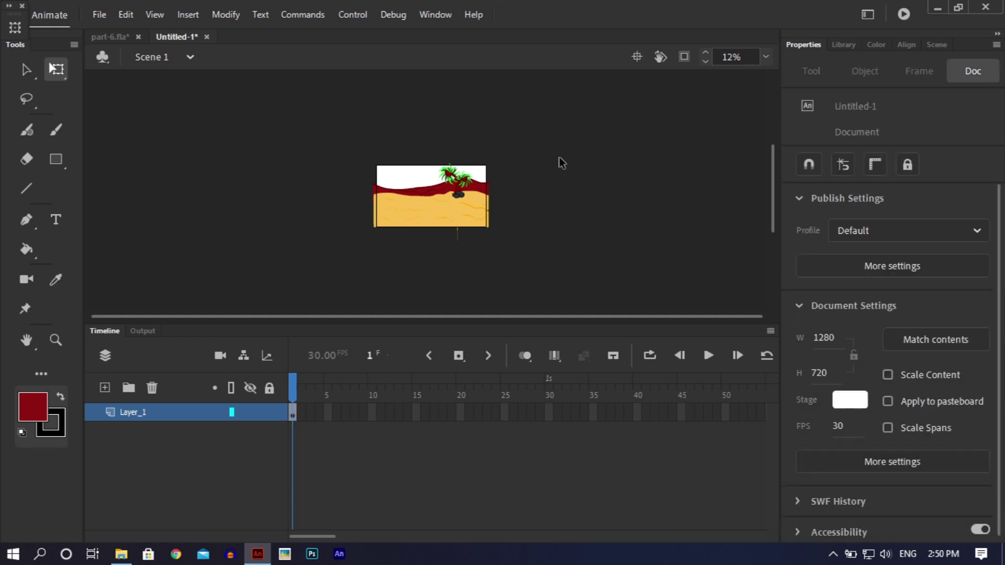
- Save the document as part-7.fla in the Gready Heron Story folder
key("ctrl+s")
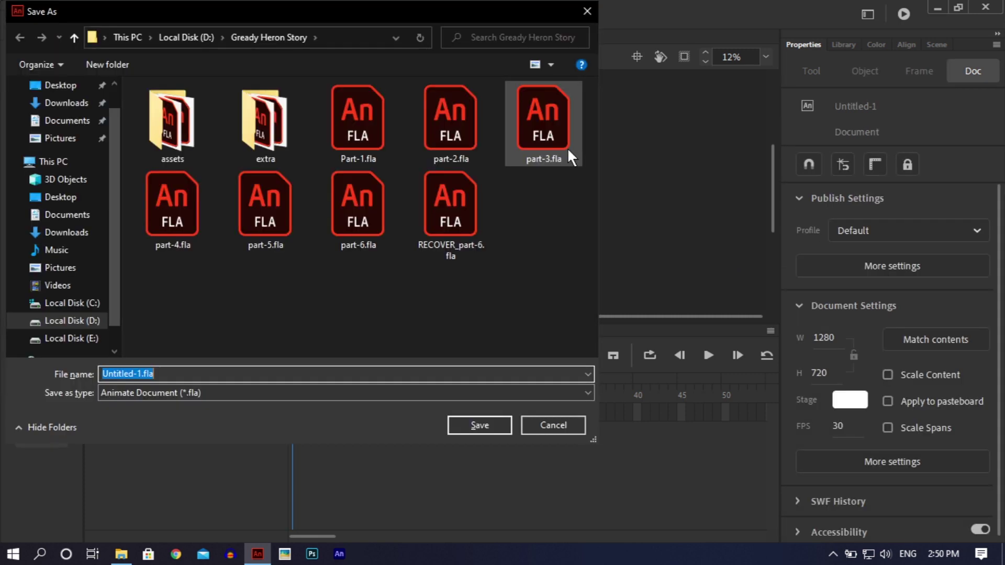
left_click(343, 233)
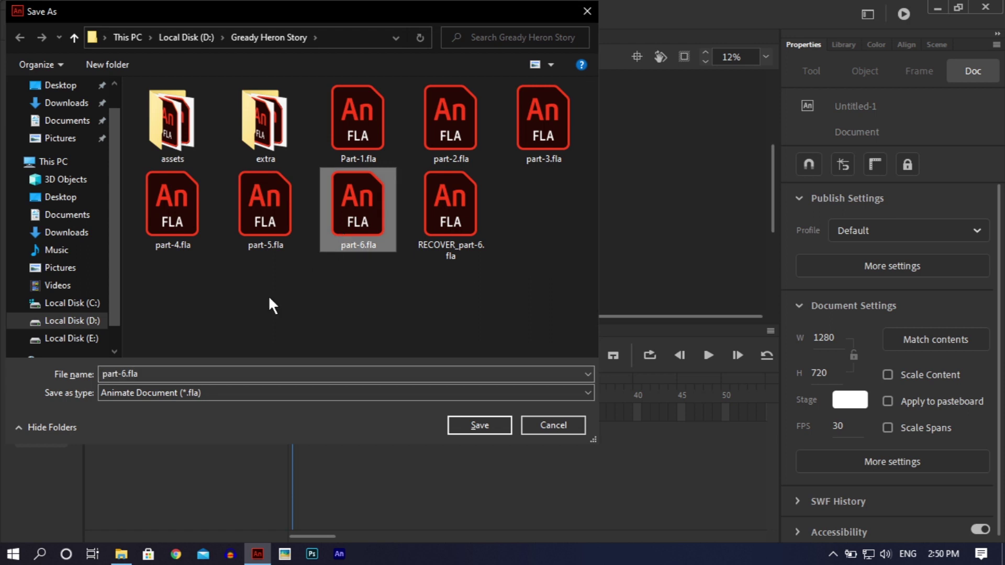
double_click(124, 373)
left_click(123, 373)
key("BackSpace")
type("7")
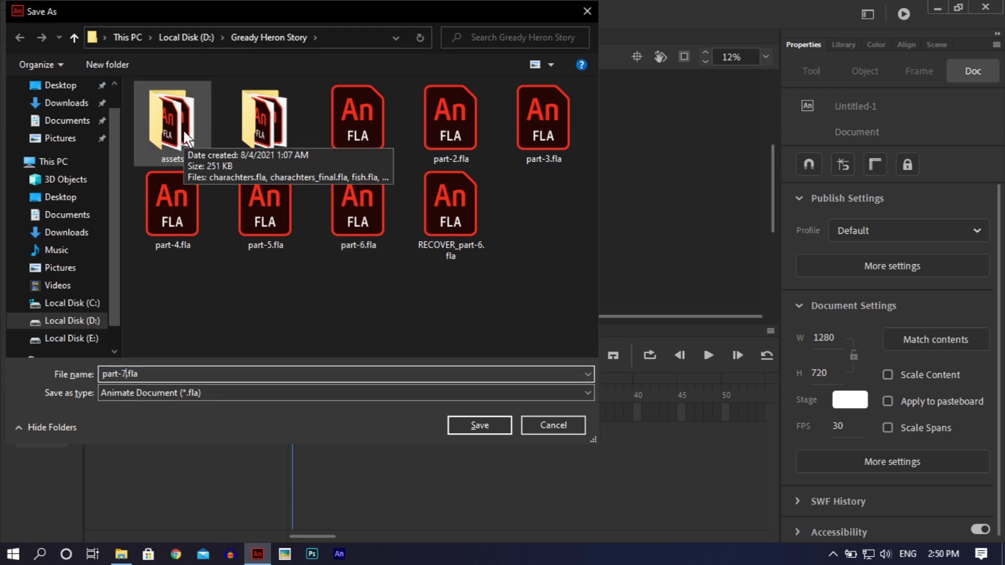
key("Return")
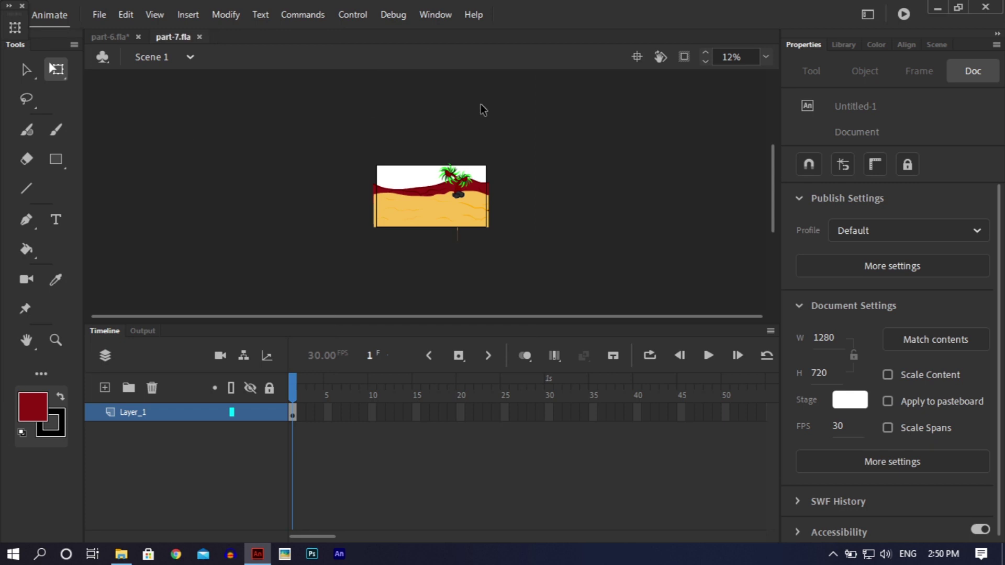
- Return to Symbol 4 in part-6.fla and copy the blue sky shape together with its clouds
key("ctrl+equal")
key("ctrl+equal")
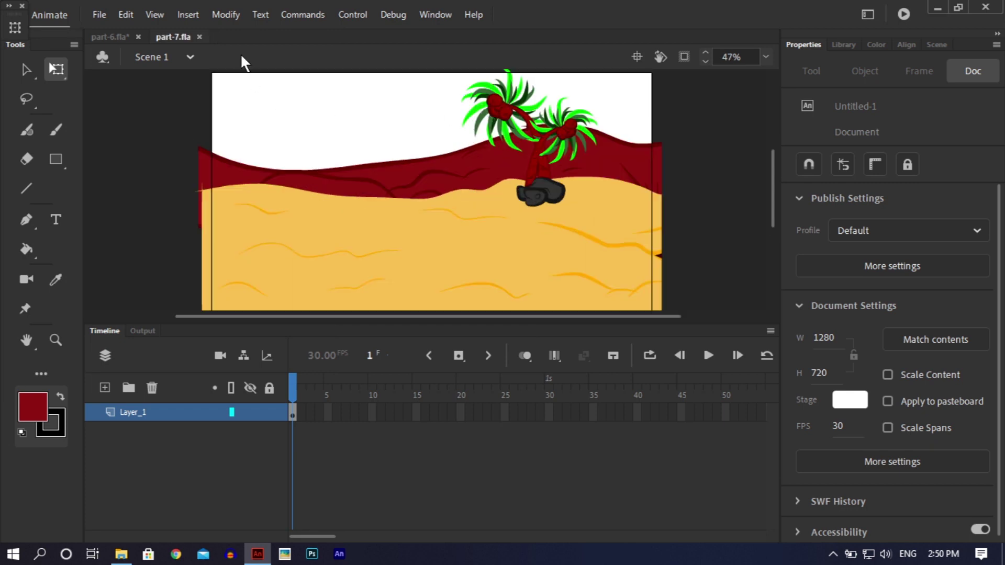
left_click(111, 37)
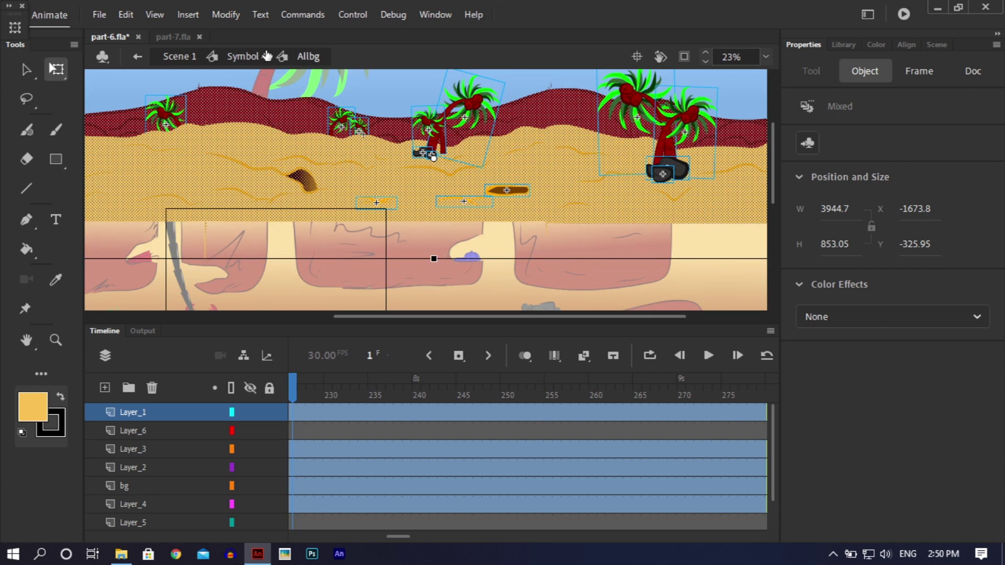
left_click_drag(774, 164, 774, 125)
double_click(513, 110)
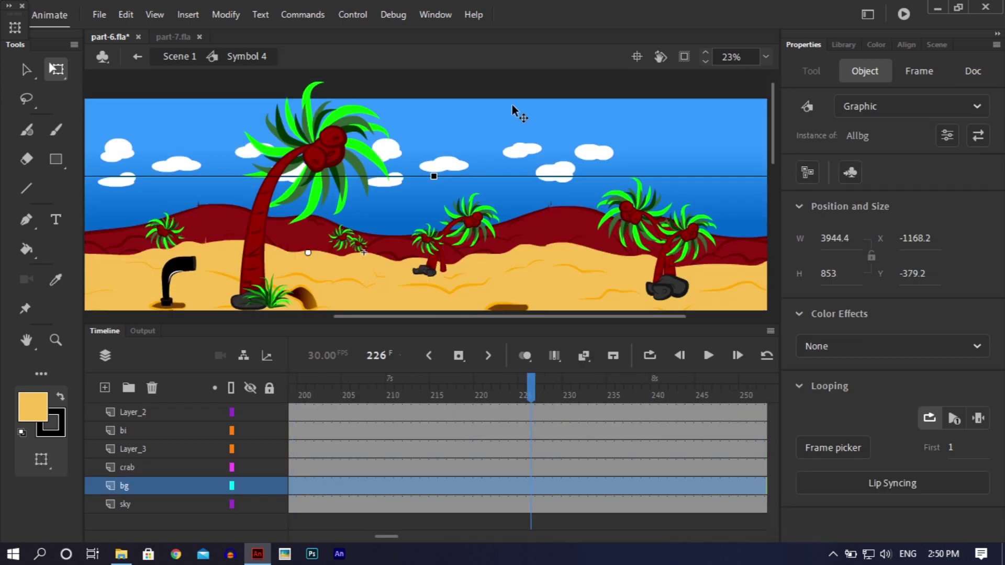
left_click(505, 112)
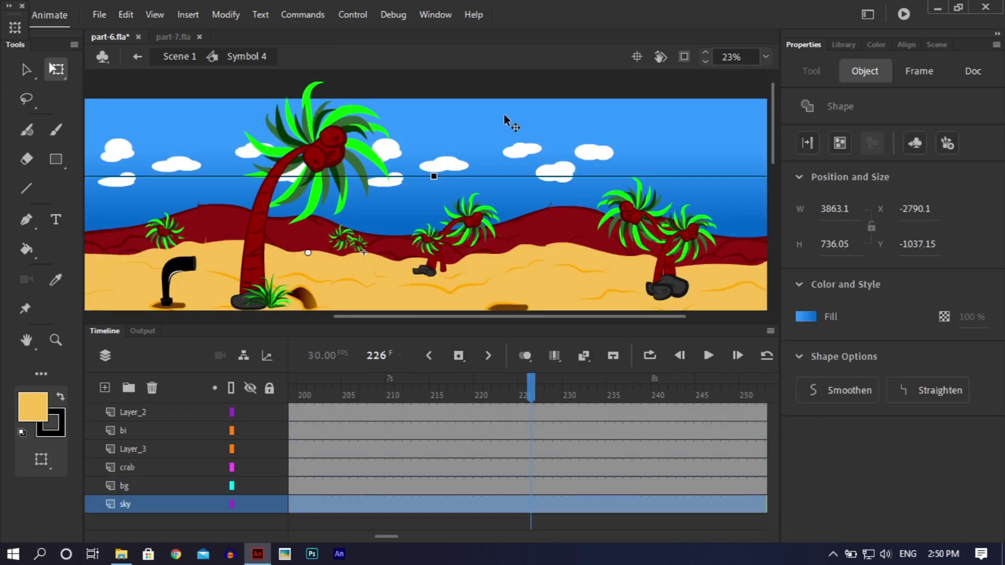
left_click(438, 167, "shift")
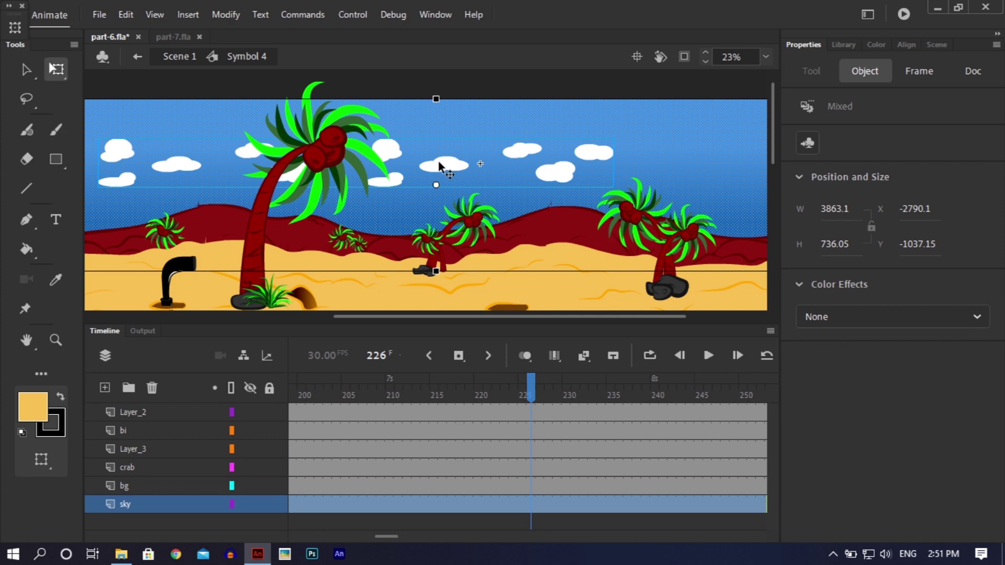
- Paste the sky and clouds in place on the first frame of a new layer in part-7.fla
left_click(178, 38)
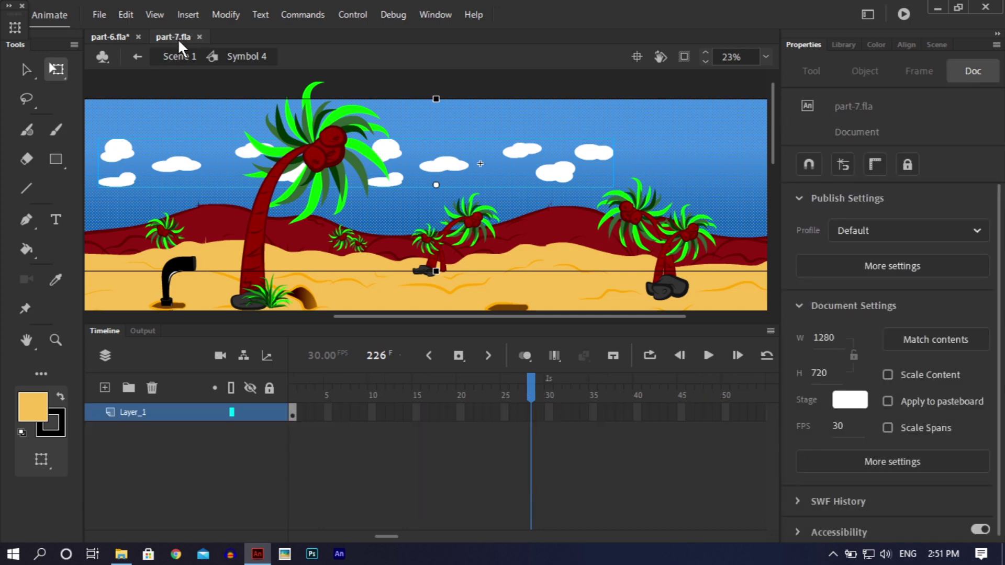
left_click(104, 387)
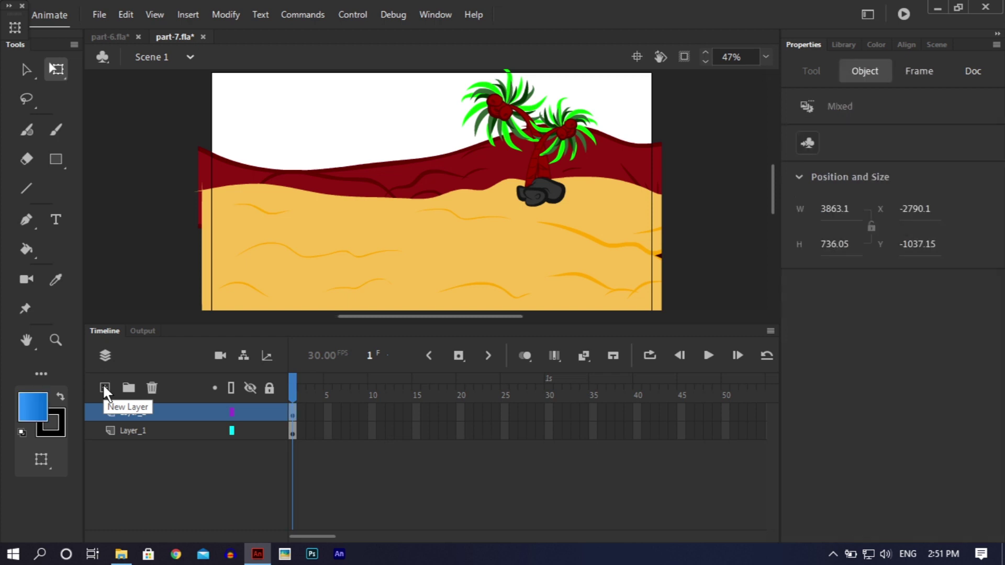
left_click(294, 414)
key("ctrl+shift+v")
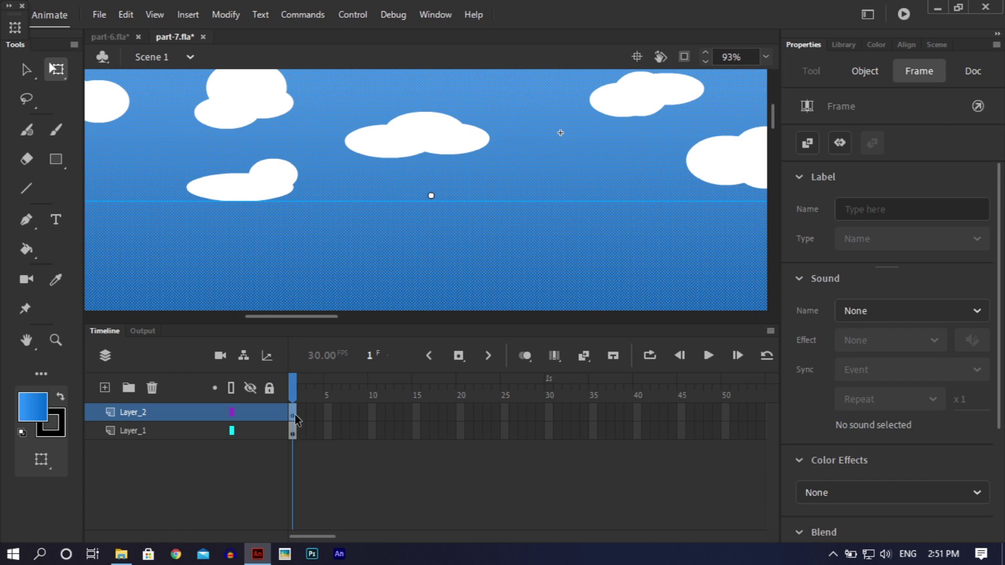
- Move the sky and clouds over the stage and place Layer_2 beneath Layer_1 so they sit behind the beach
key("ctrl+minus")
key("ctrl+minus")
key("ctrl+minus")
key("ctrl+minus")
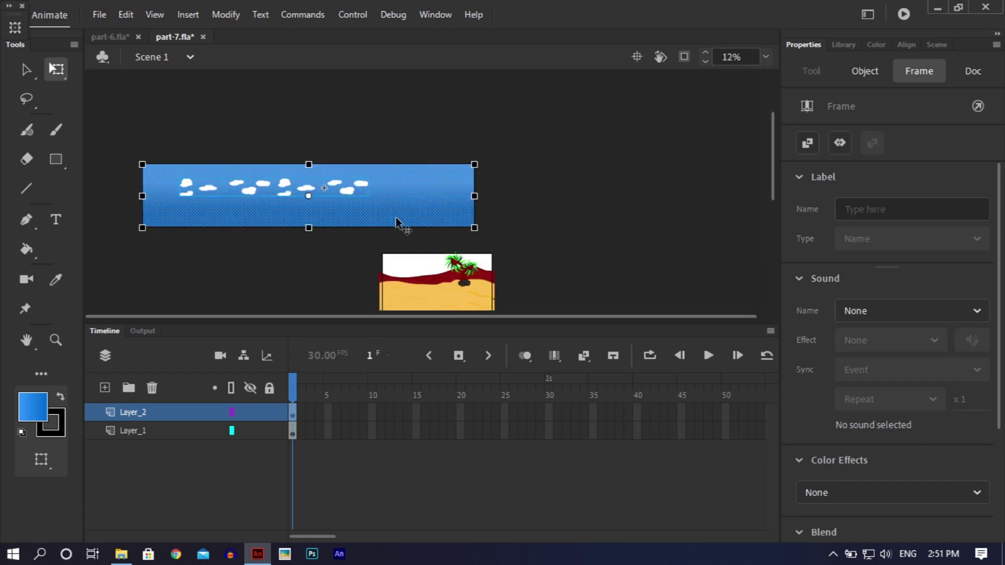
left_click_drag(374, 199, 489, 274)
left_click_drag(150, 411, 150, 433)
key("ctrl+2")
left_click(454, 208)
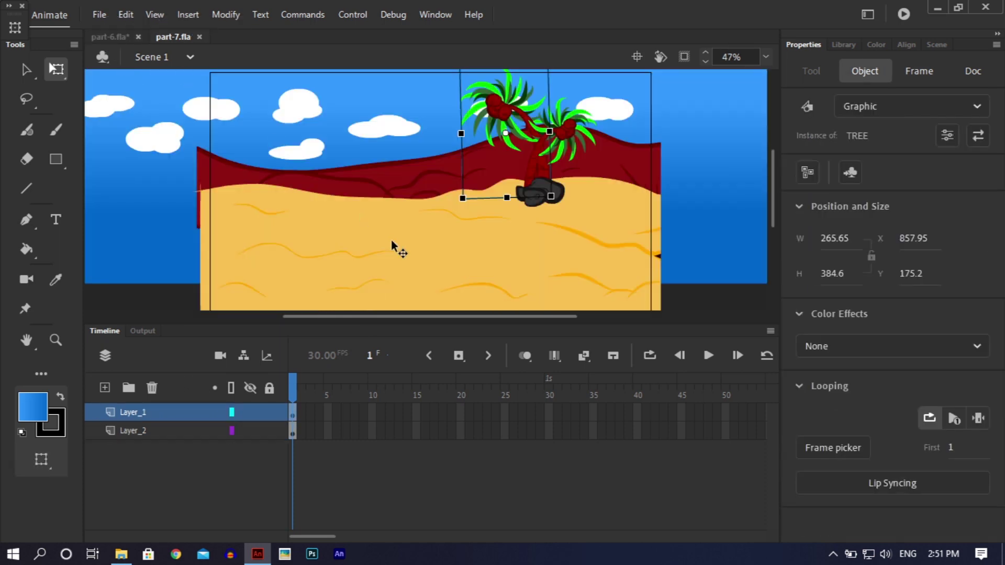
left_click(380, 451)
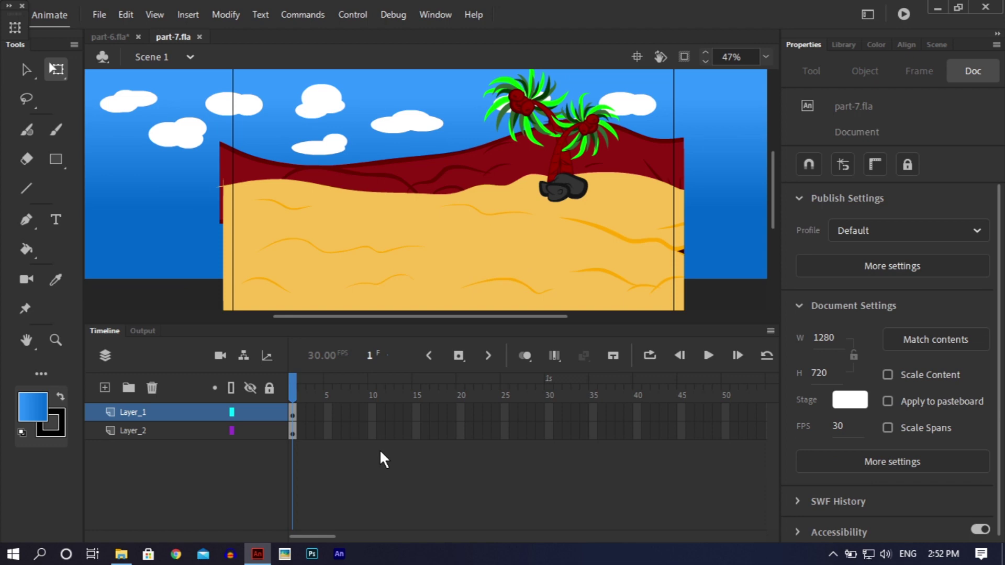
- Convert the beach, palms, sky and clouds on the stage into one graphic symbol named bg
left_click(372, 272)
right_click(411, 135)
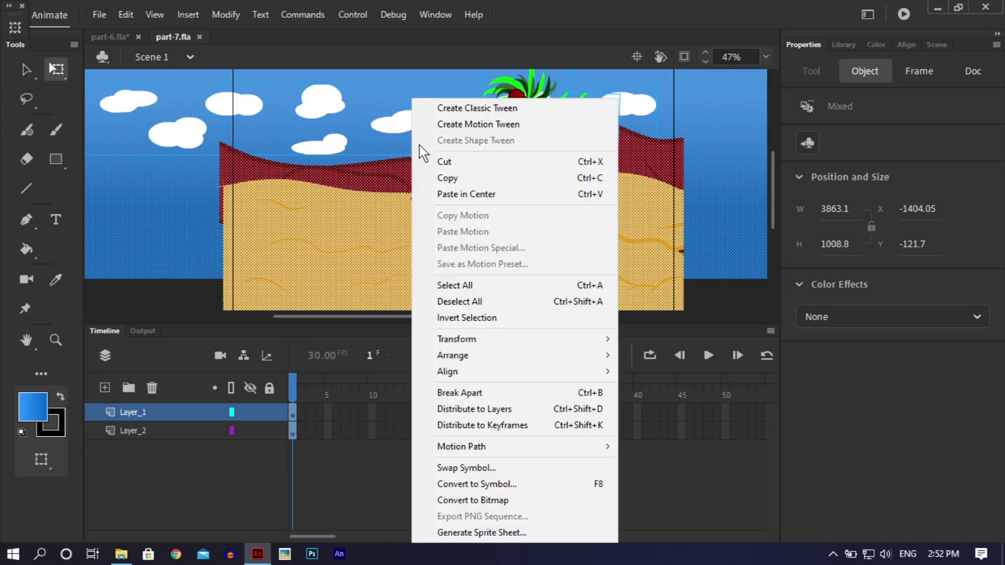
left_click(480, 485)
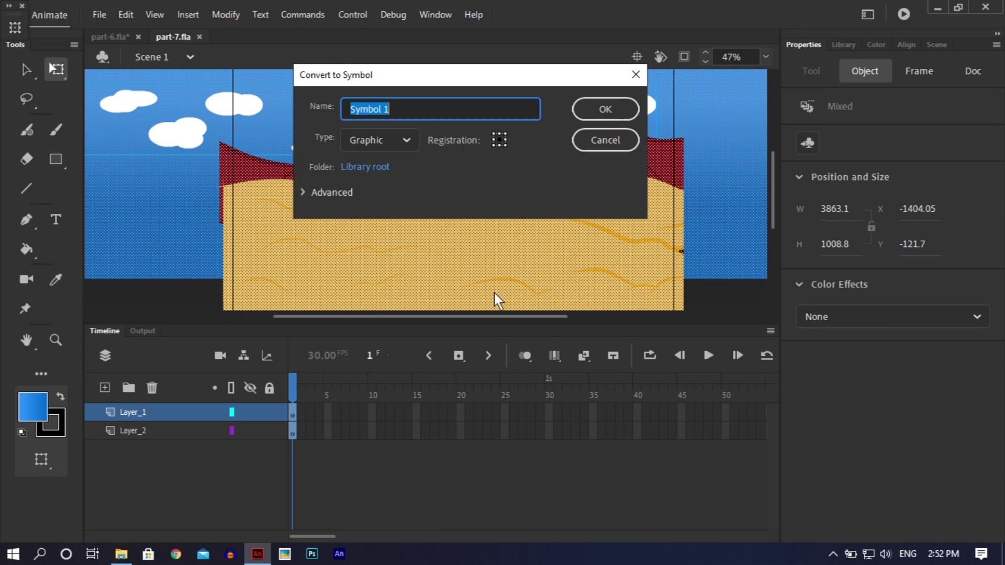
type("bg")
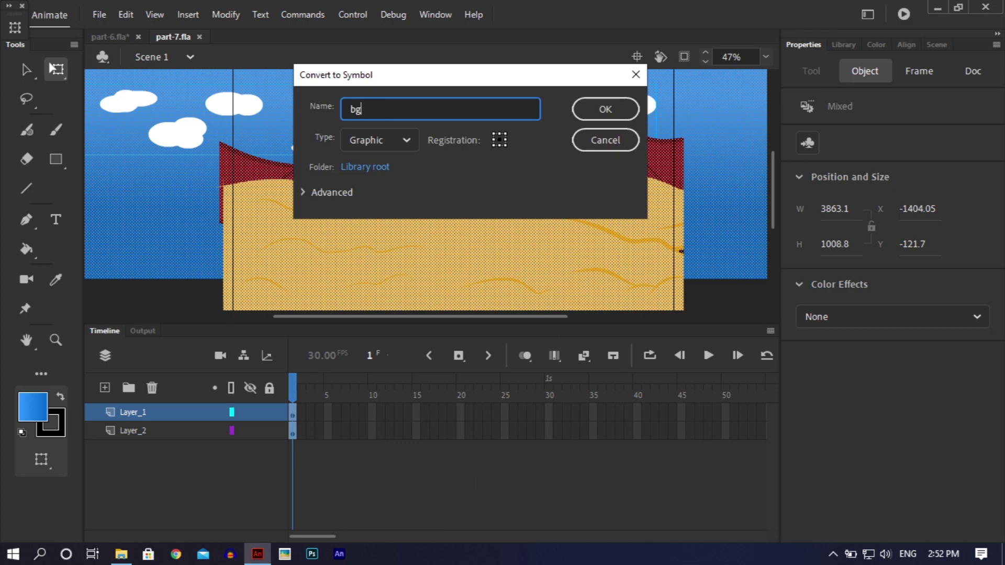
key("Return")
left_click(561, 102)
left_click(488, 241)
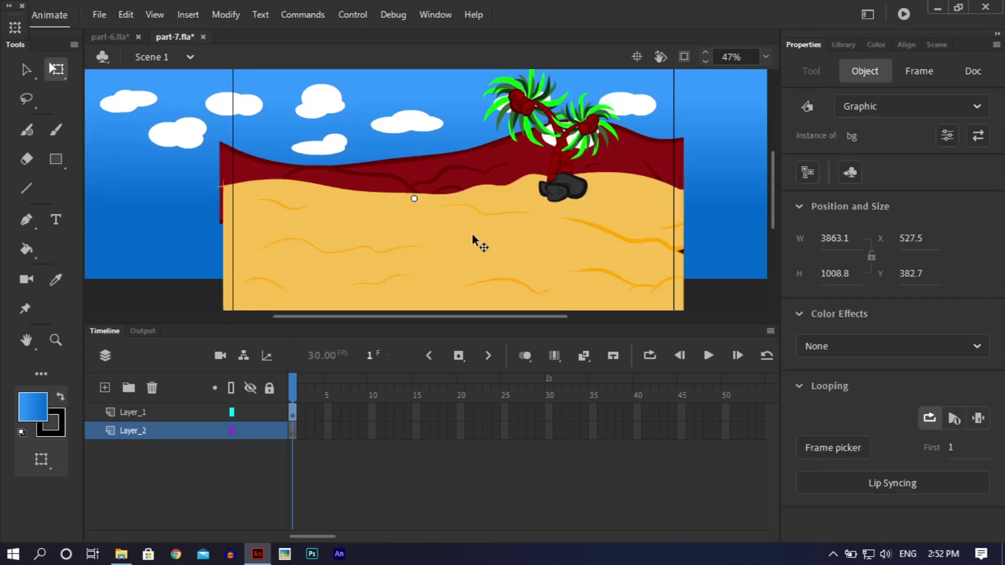
- Inside the bg symbol, distribute all artwork to separate layers, extend every layer to frame 550, and return to Scene 1
double_click(476, 239)
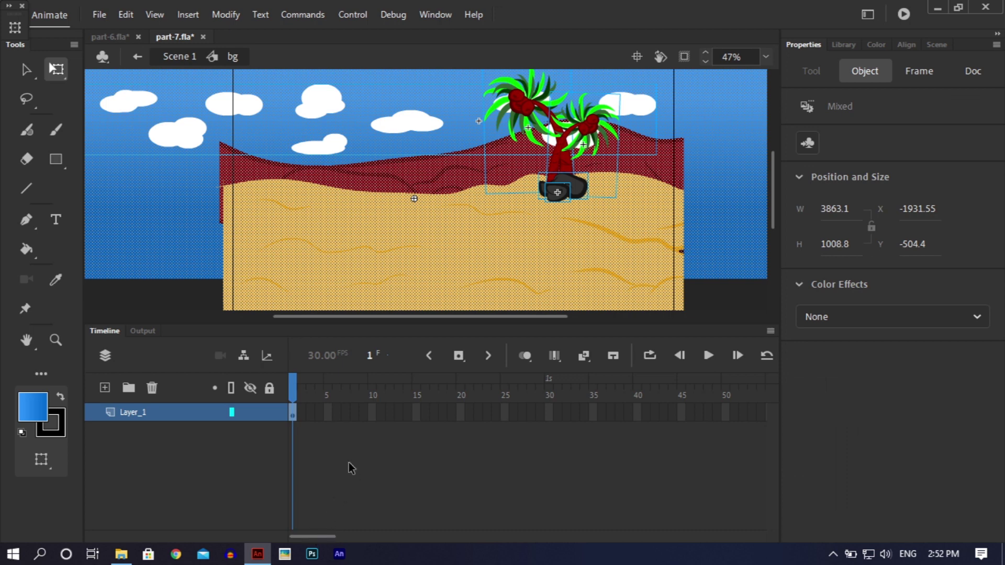
key("ctrl+shift+d")
left_click_drag(319, 534, 782, 540)
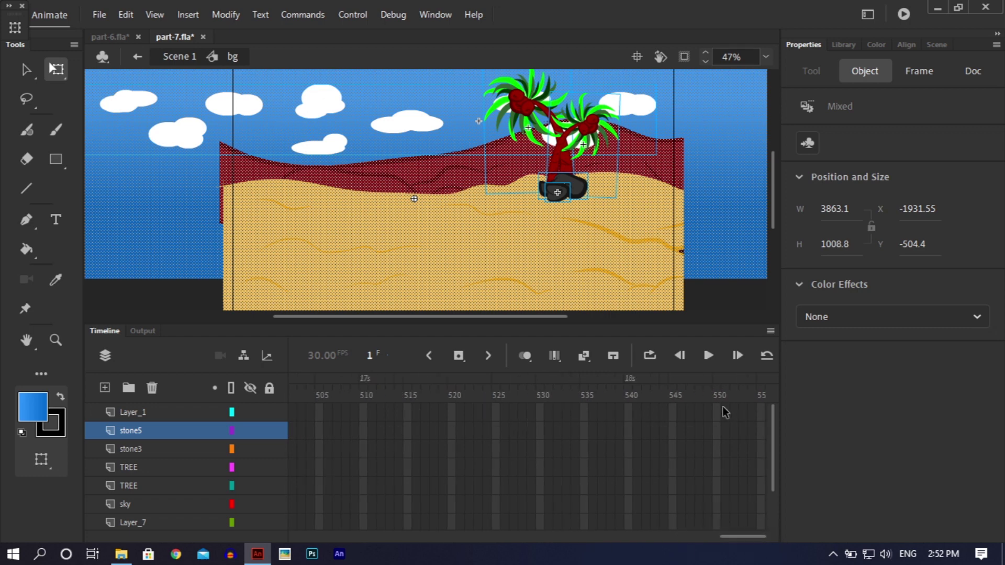
left_click_drag(714, 406, 716, 469)
right_click(716, 469)
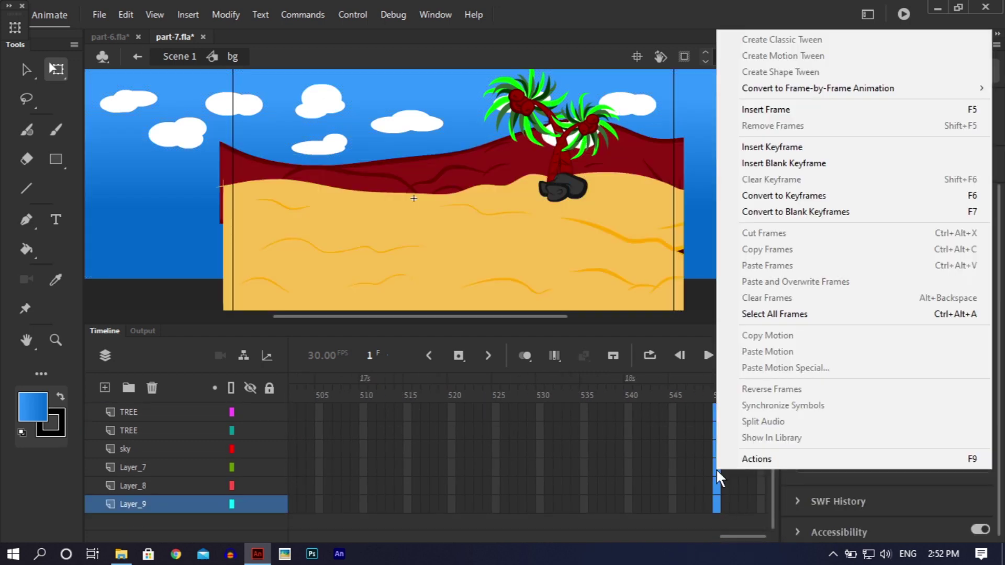
left_click(764, 109)
left_click(170, 58)
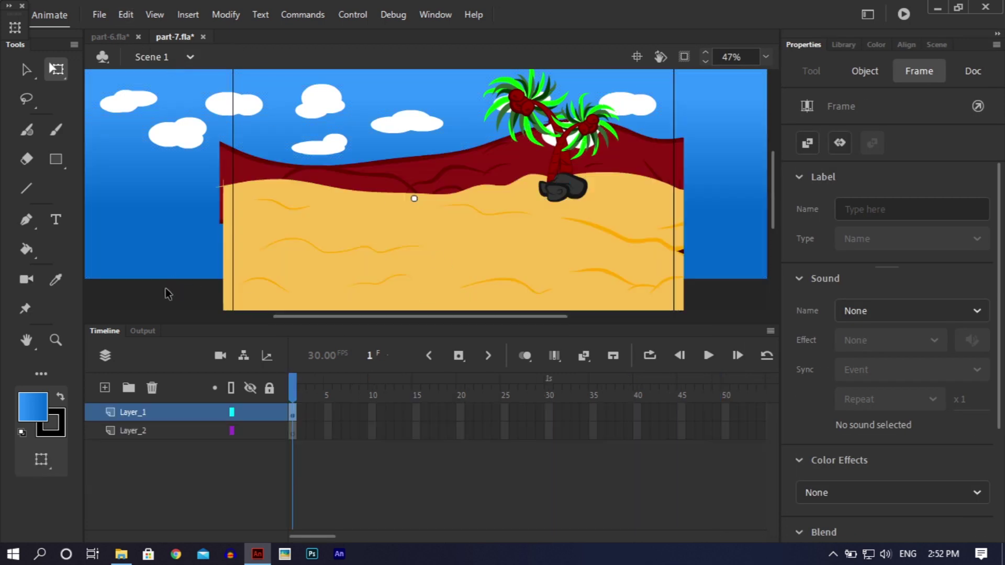
left_click(166, 292)
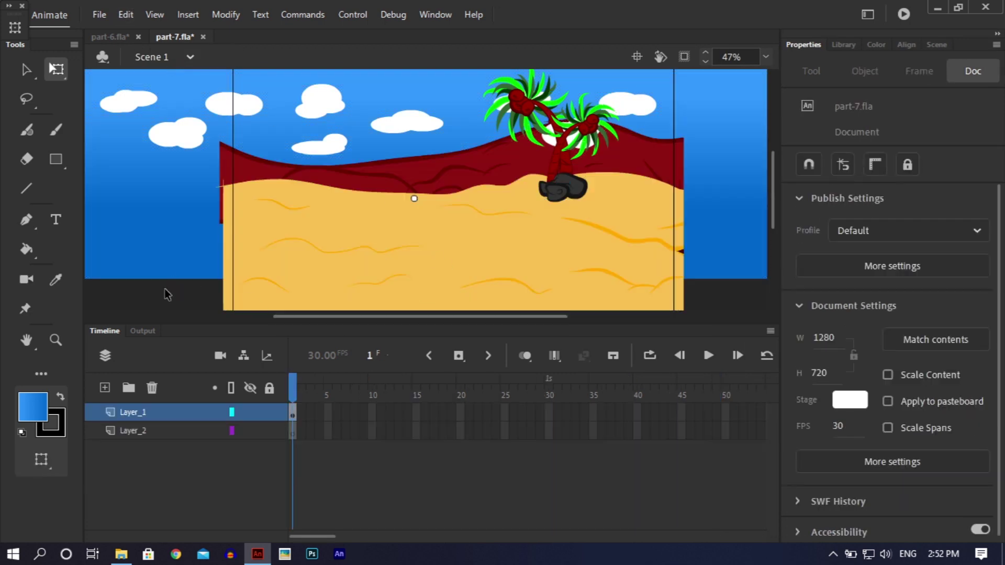
- Reopen the bg symbol and try to place the sky layer beneath Layer_9, then undo that reordering
left_click(639, 92)
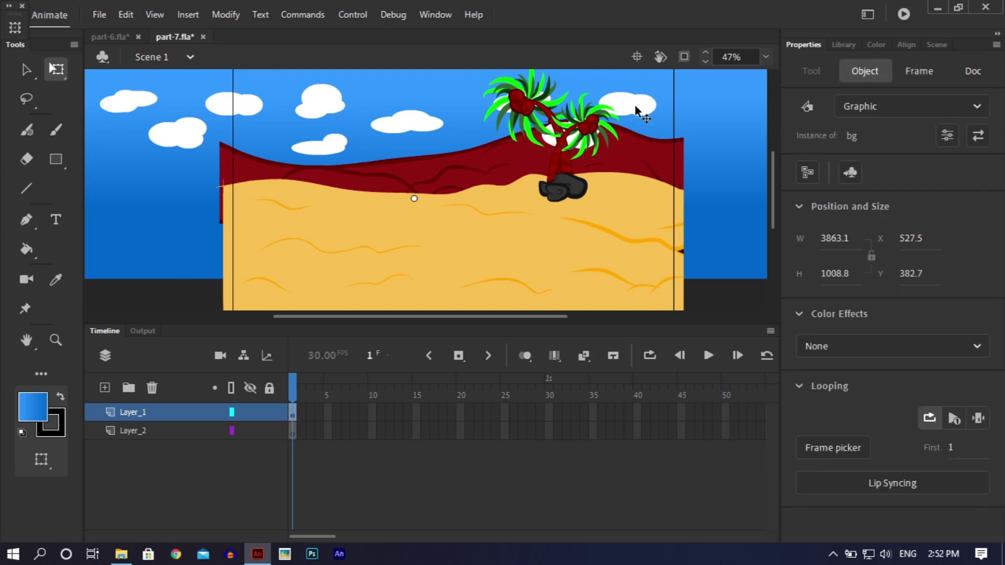
double_click(636, 108)
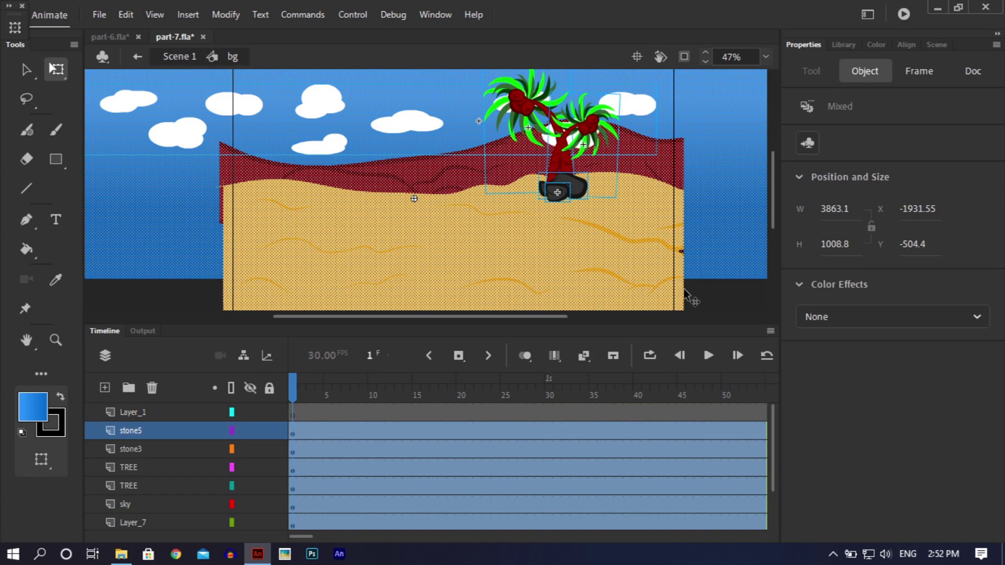
left_click(708, 297)
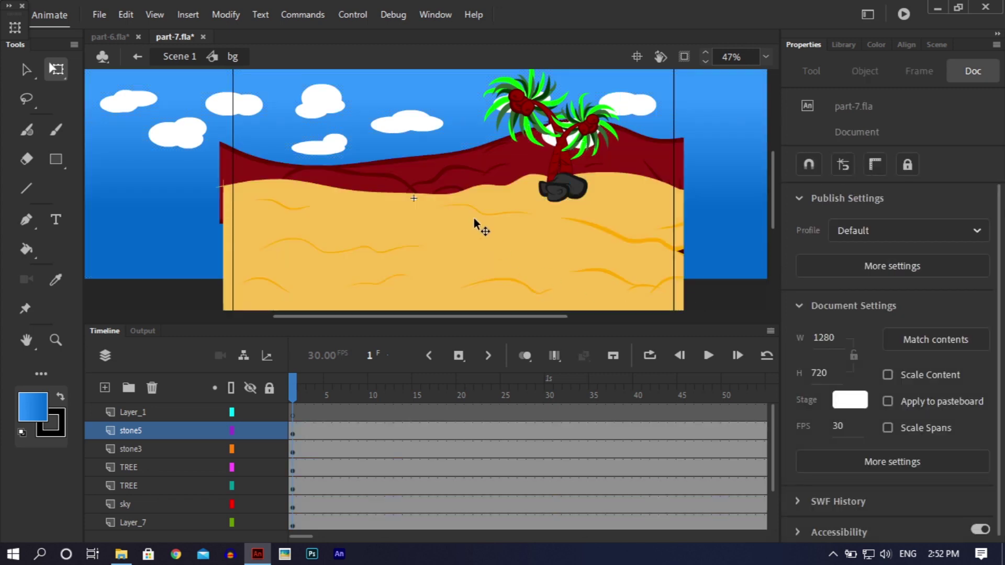
left_click(398, 126)
left_click(147, 503)
mouse_move(147, 502)
left_mouse_down()
mouse_move(144, 525)
mouse_move(144, 501)
mouse_move(151, 507)
left_mouse_up()
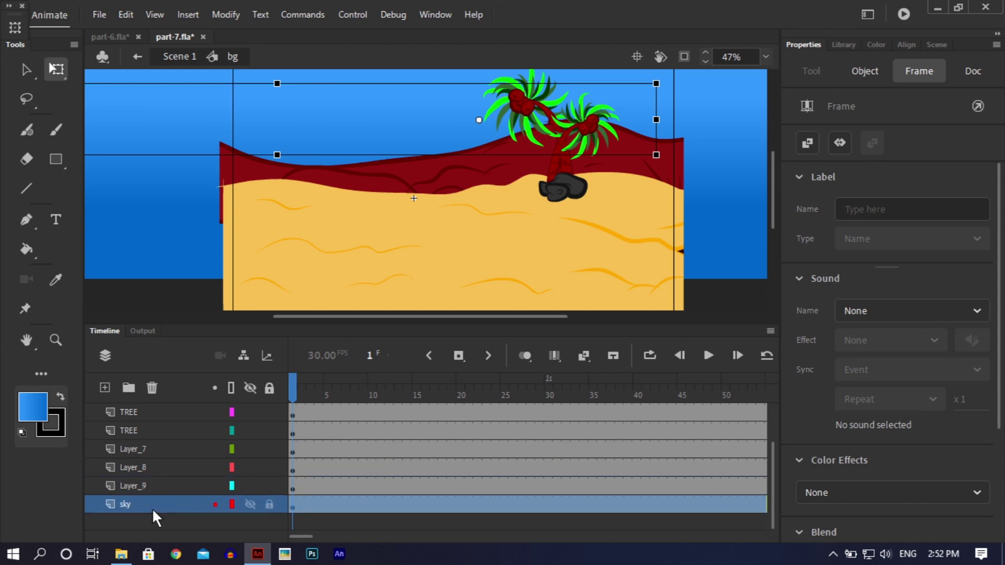
key("ctrl+z")
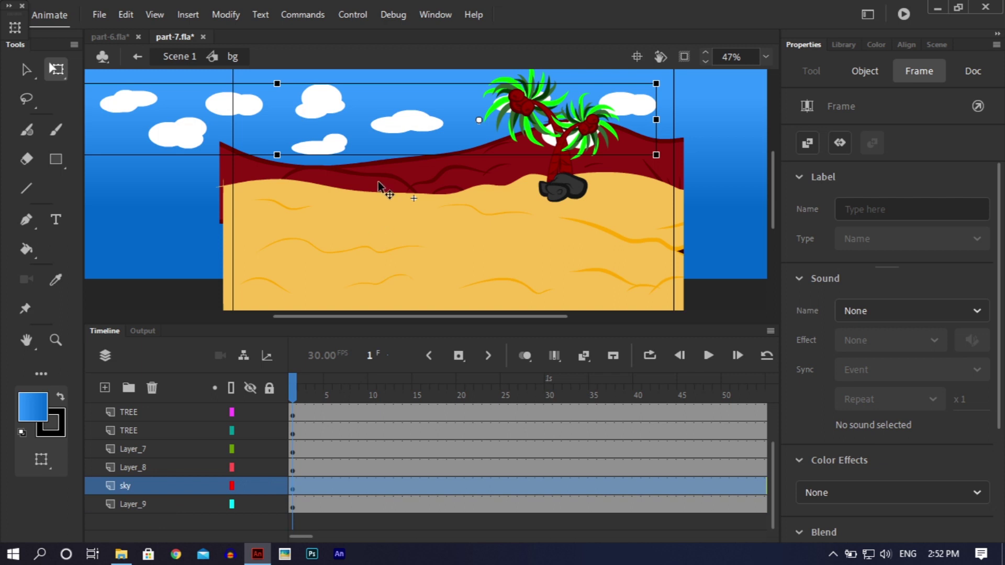
- Undo the layer distribution and the bg symbol conversion, and return to the two-layer artwork in Scene 1
left_click(378, 181)
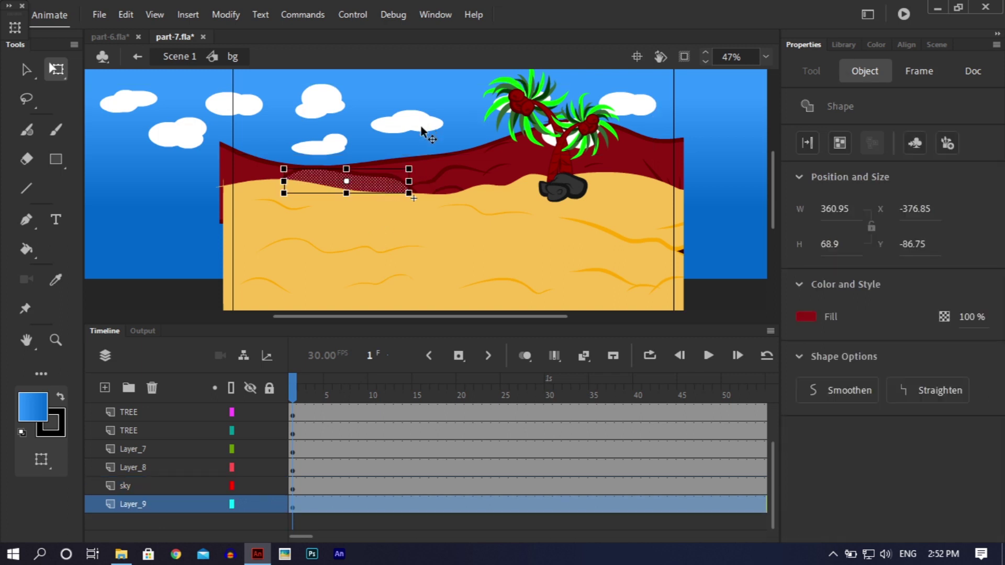
left_click(469, 120)
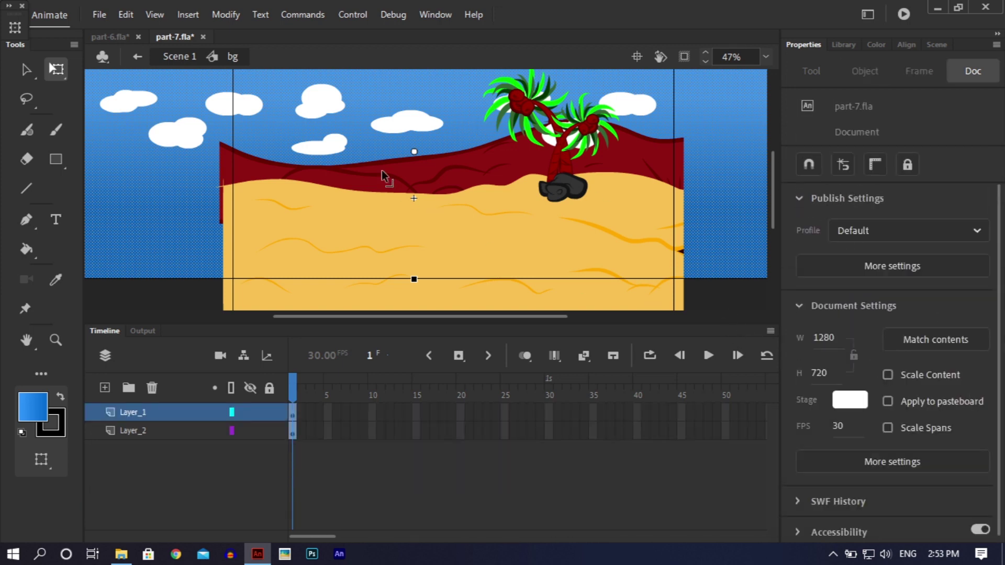
double_click(242, 264)
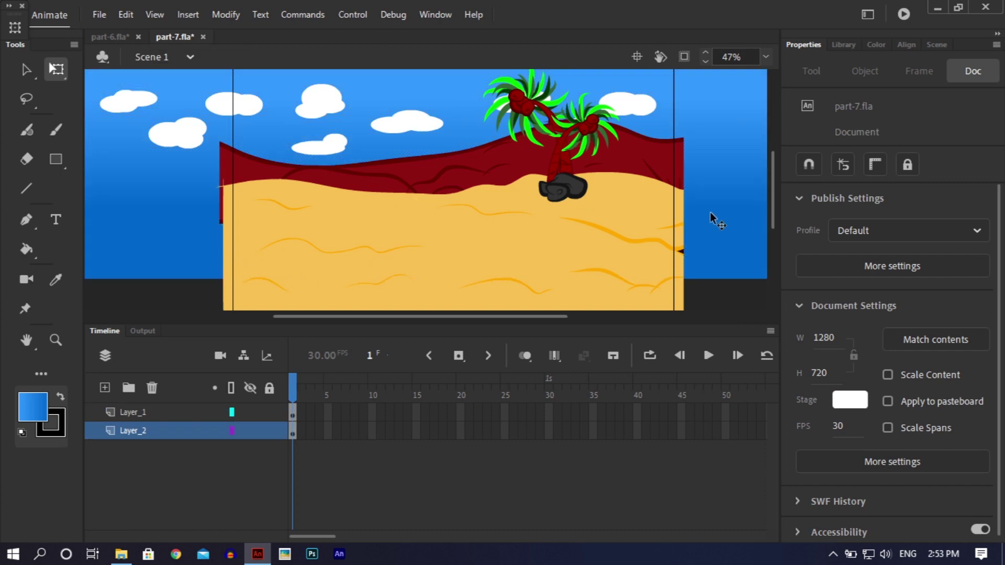
- Cut the first frames of both Layer_1 and Layer_2 in Scene 1
left_click(246, 429)
left_click(246, 430)
right_click(293, 428)
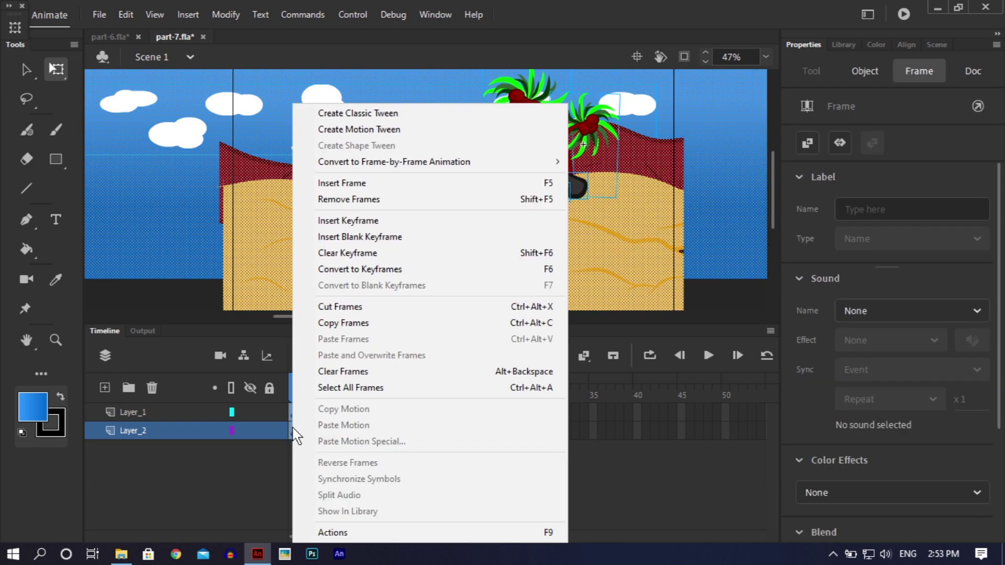
left_click(325, 306)
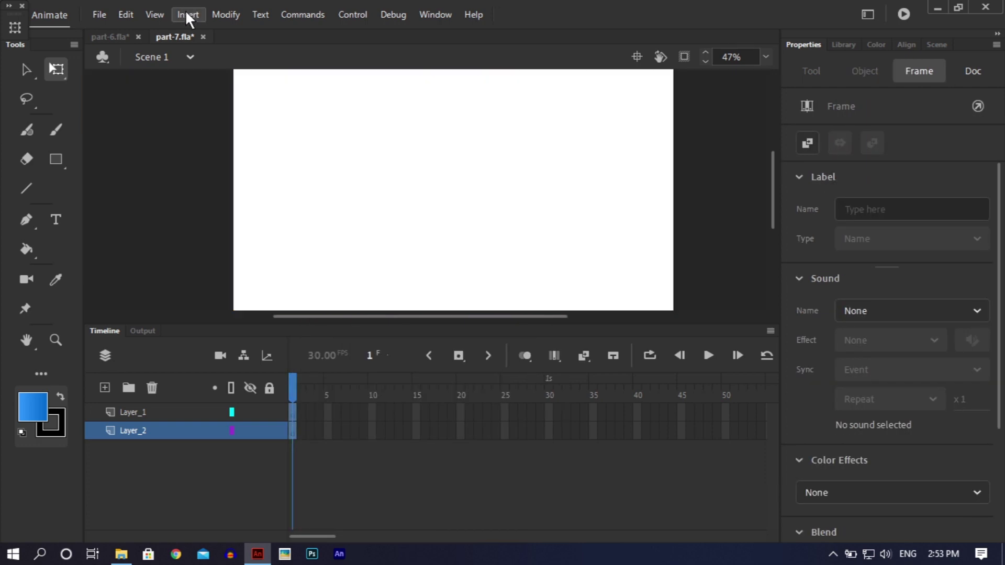
- Create a new graphic symbol named bg and paste the cut frames at its first frame
left_click(186, 11)
left_click(205, 33)
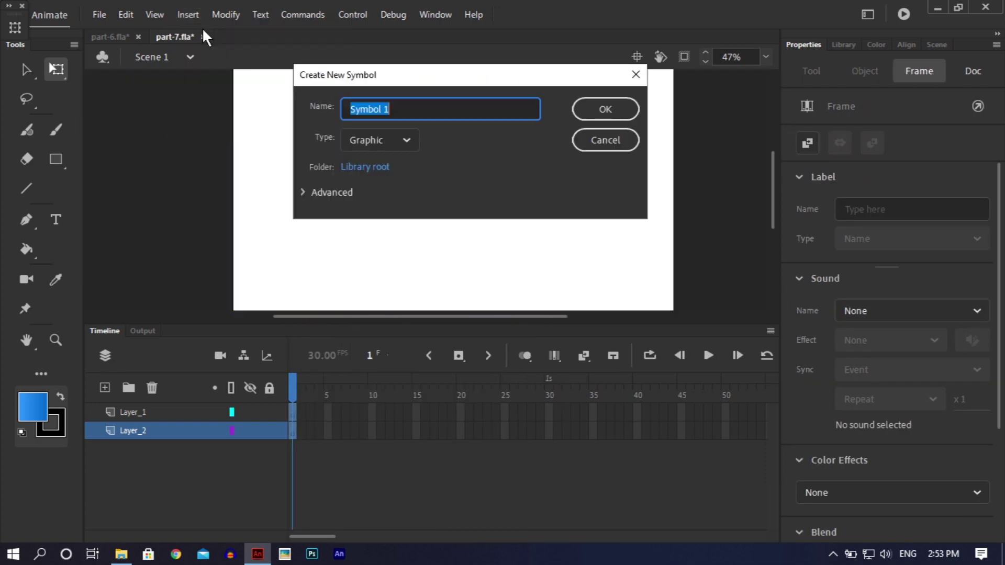
type("bg")
key("Return")
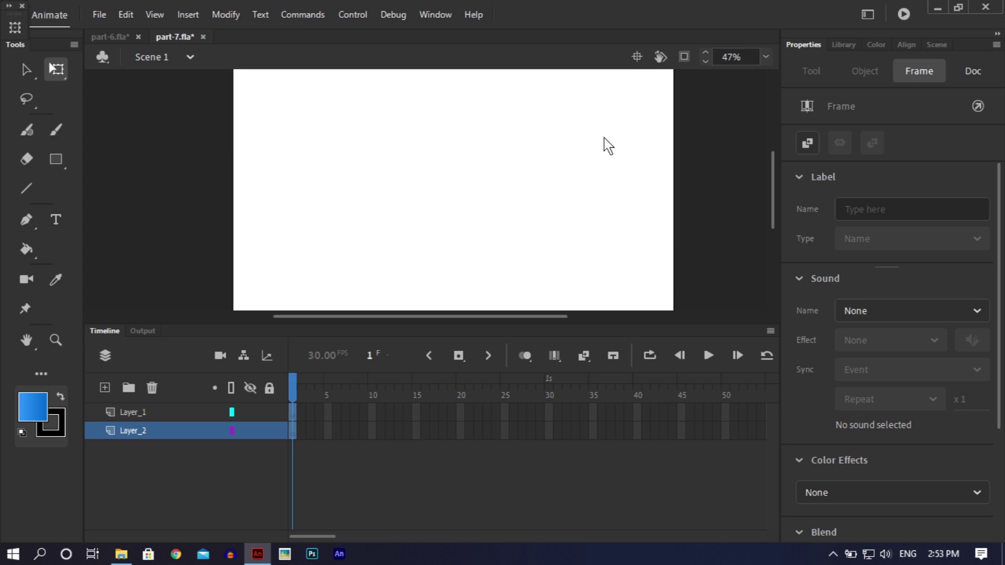
right_click(291, 413)
left_click(332, 341)
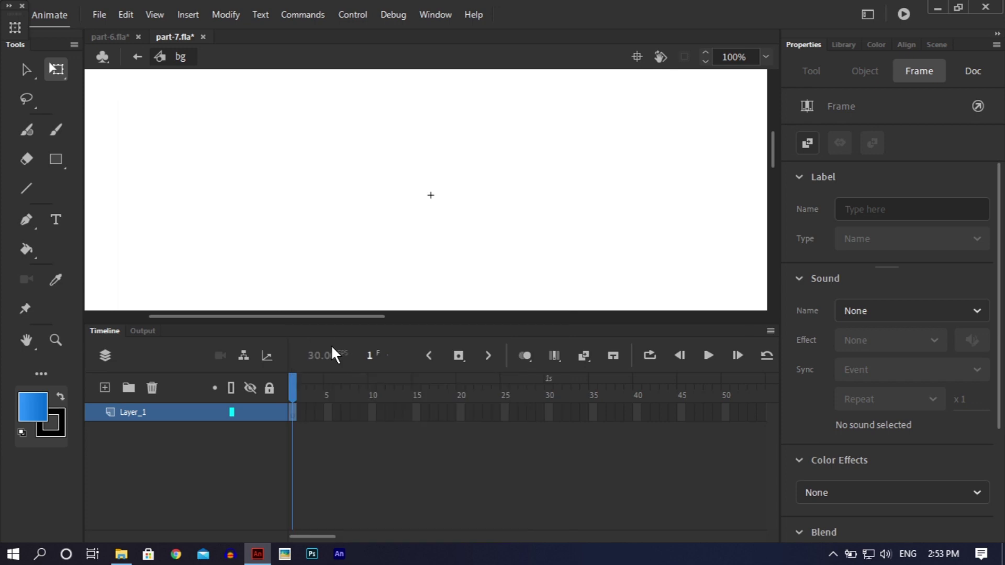
- Return to Scene 1 and place an instance of the bg symbol on the stage in Layer_2
left_click(136, 58)
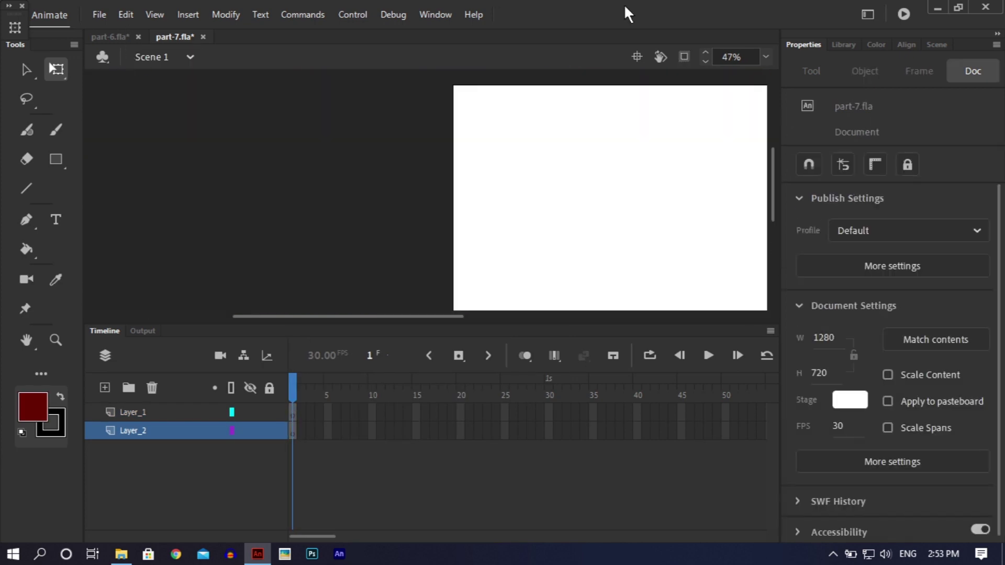
left_click(837, 46)
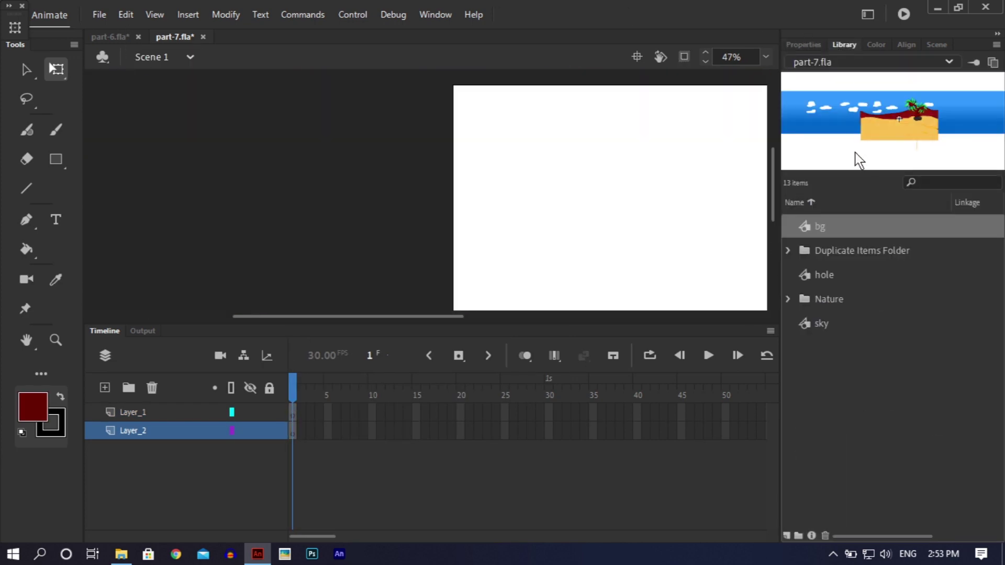
left_click_drag(867, 130, 567, 212)
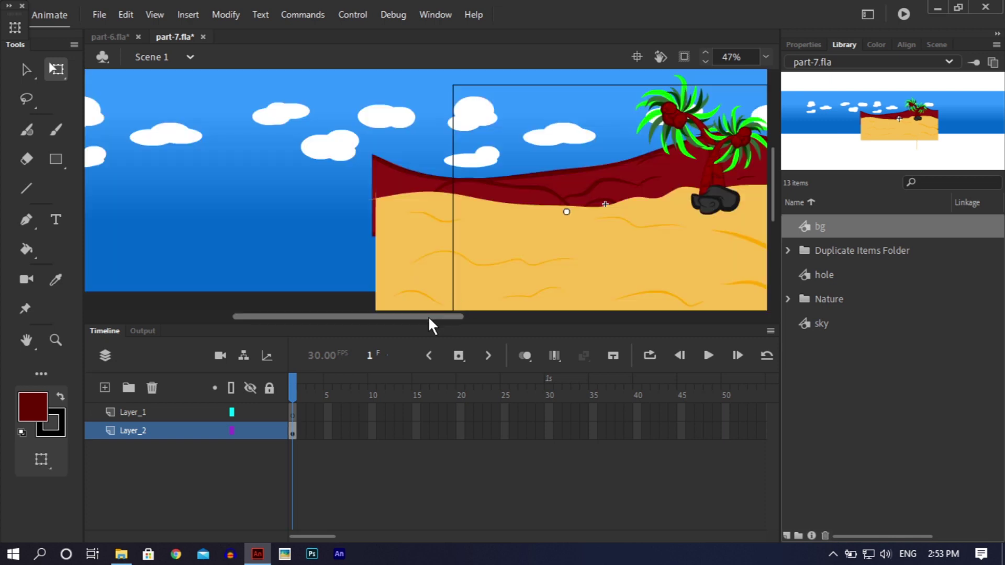
left_click_drag(412, 317, 504, 318)
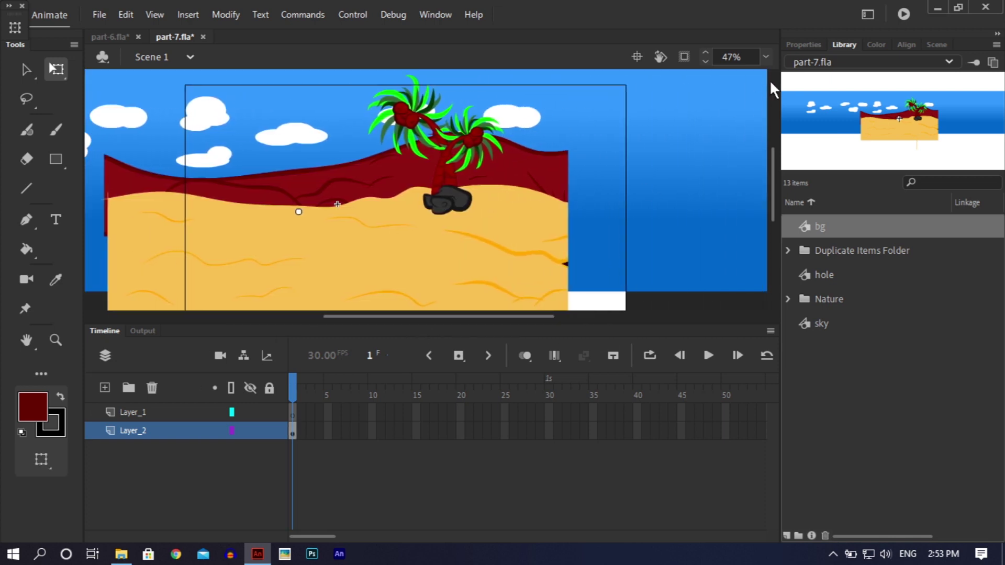
- Center the bg instance vertically and horizontally relative to the stage
left_click(906, 46)
left_click(814, 113)
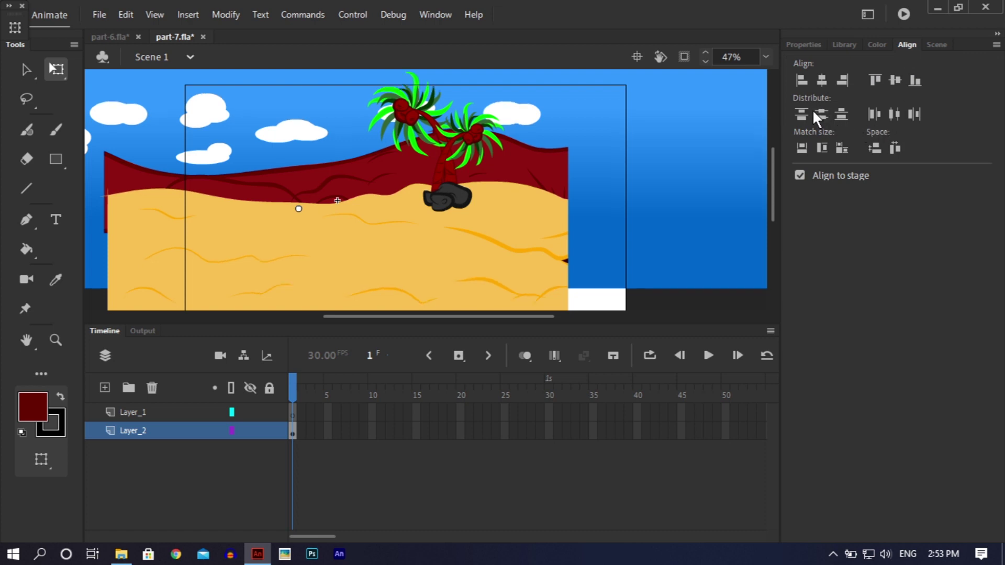
left_click(821, 81)
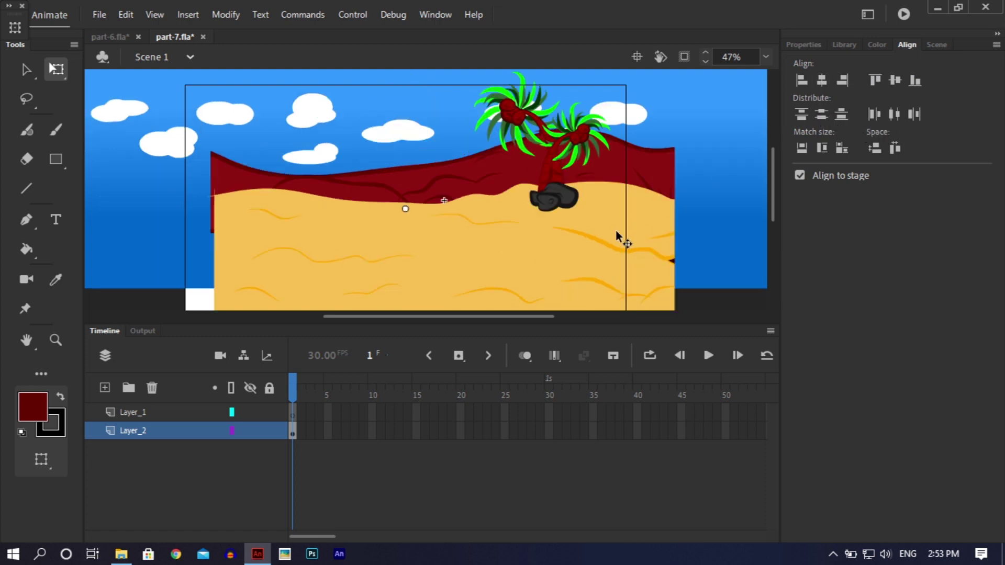
- Shift the bg instance left and slightly down so the beach covers the whole stage width and its lower edge
left_click_drag(606, 231, 584, 232)
left_click_drag(571, 230, 567, 231)
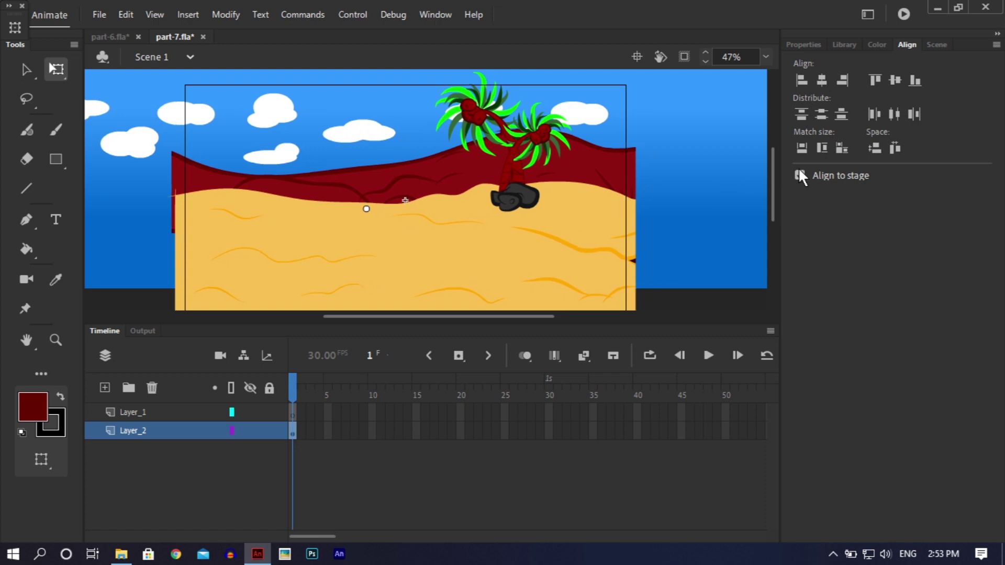
left_click_drag(777, 164, 776, 179)
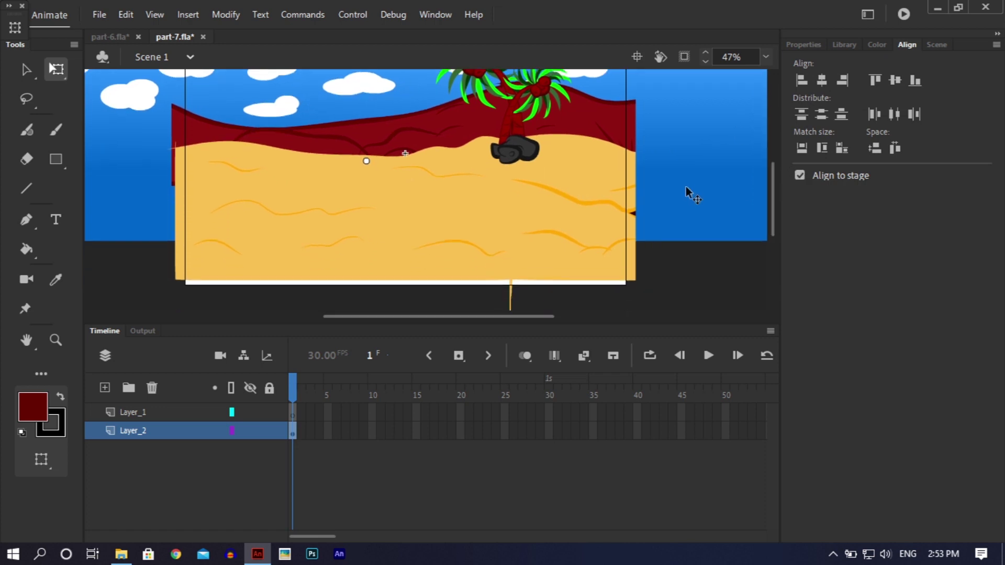
left_click_drag(543, 181, 546, 190)
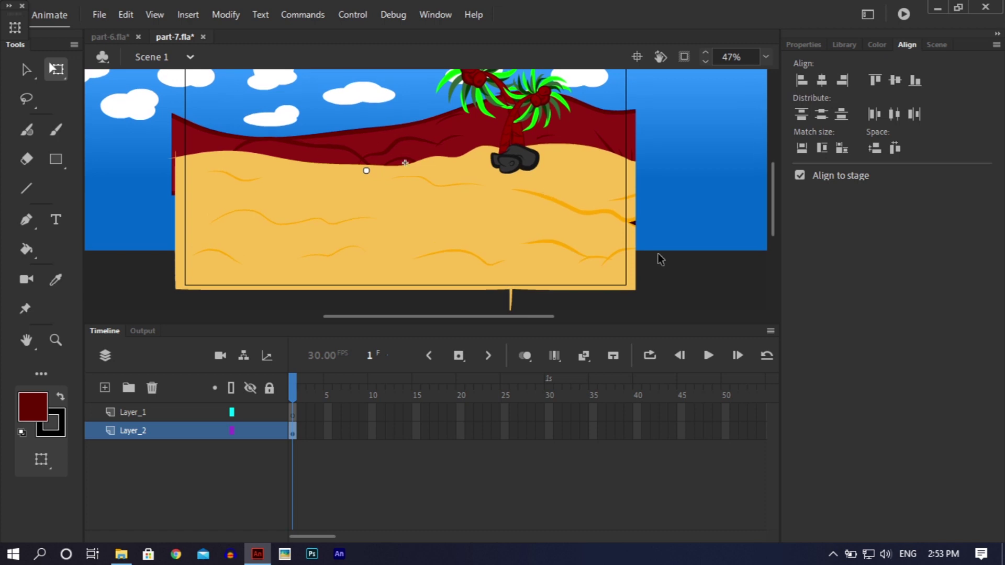
- Save the document and delete the empty Layer_1 from Scene 1
key("ctrl+s")
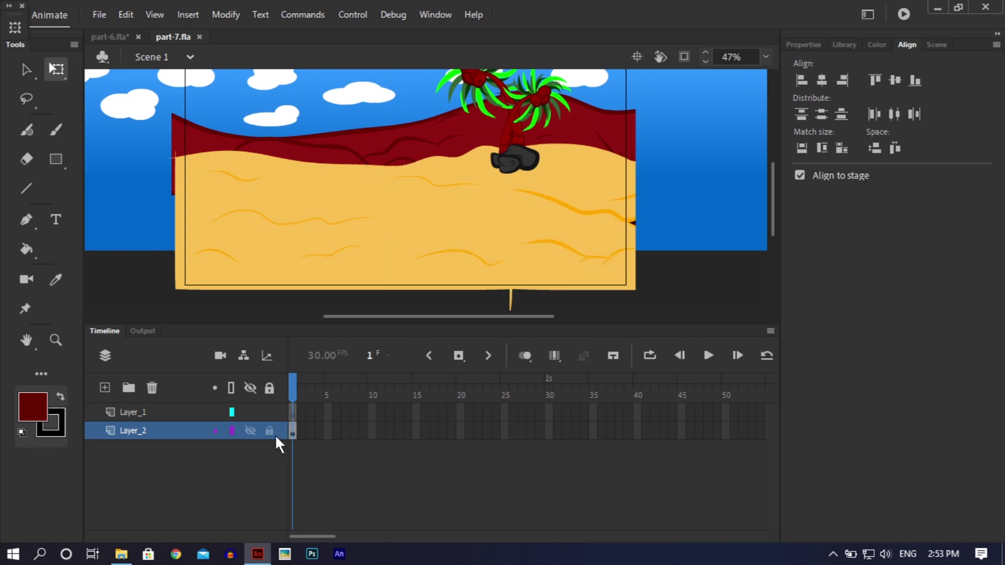
left_click(161, 414)
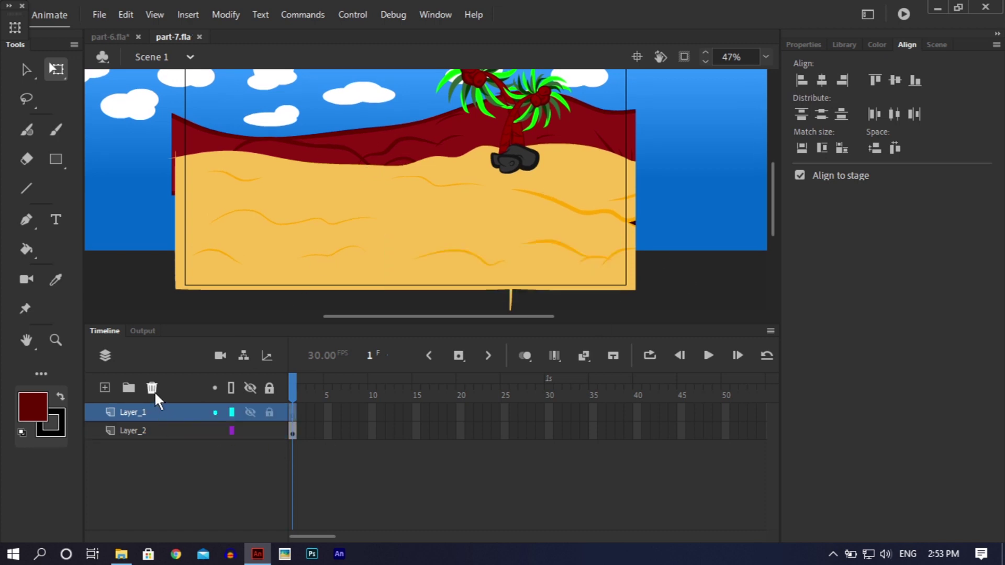
left_click(153, 388)
- Inside the bg symbol, extend Layer_1 and Layer_2 to frame 550 and save the document
double_click(262, 243)
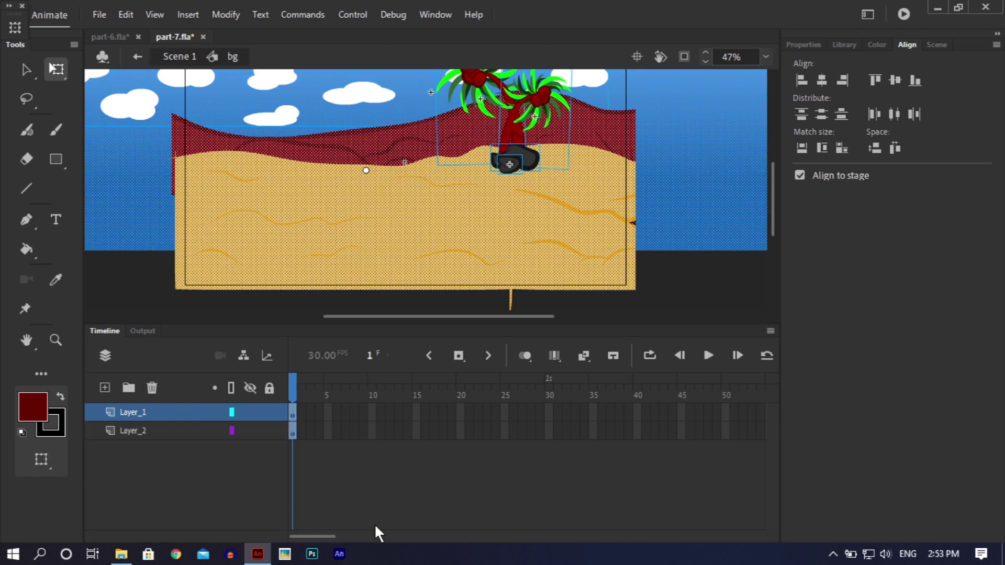
left_click_drag(321, 537, 820, 533)
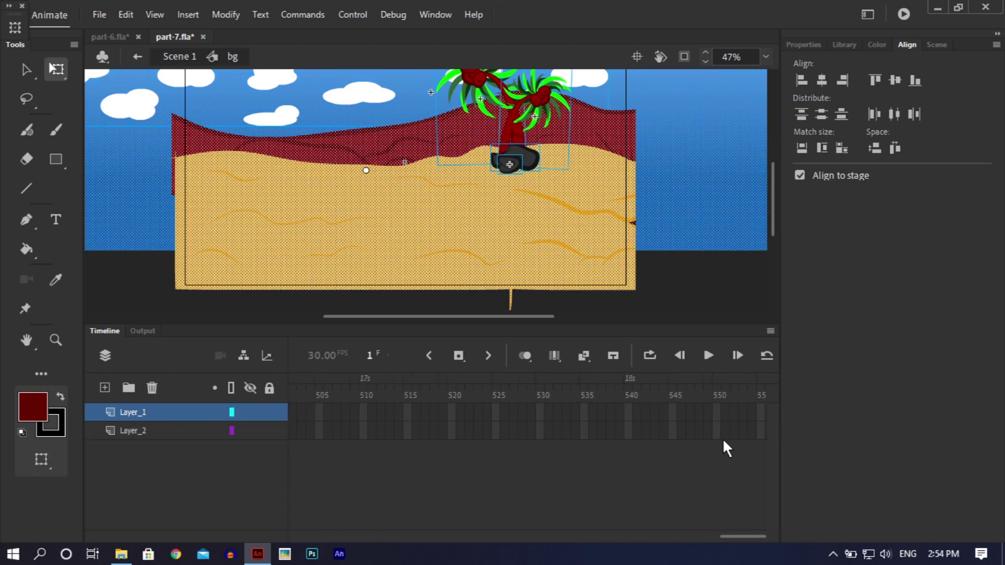
left_click_drag(717, 431, 717, 409)
right_click(717, 410)
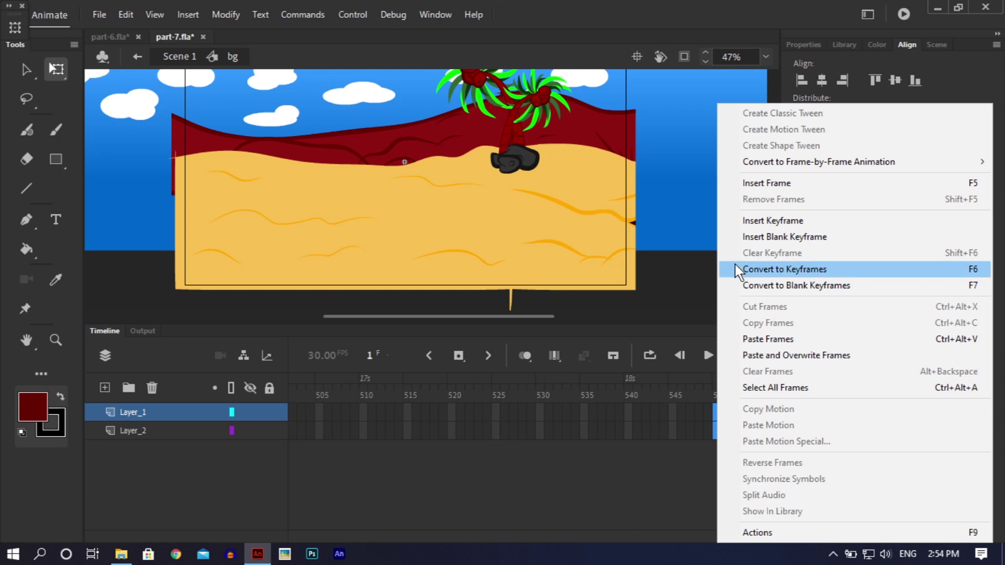
left_click(755, 184)
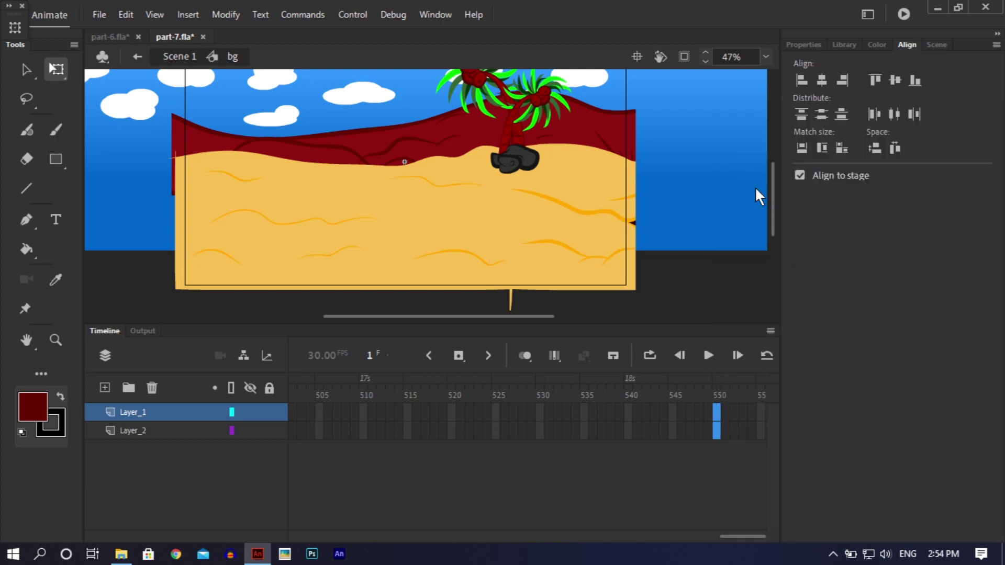
left_click(702, 286)
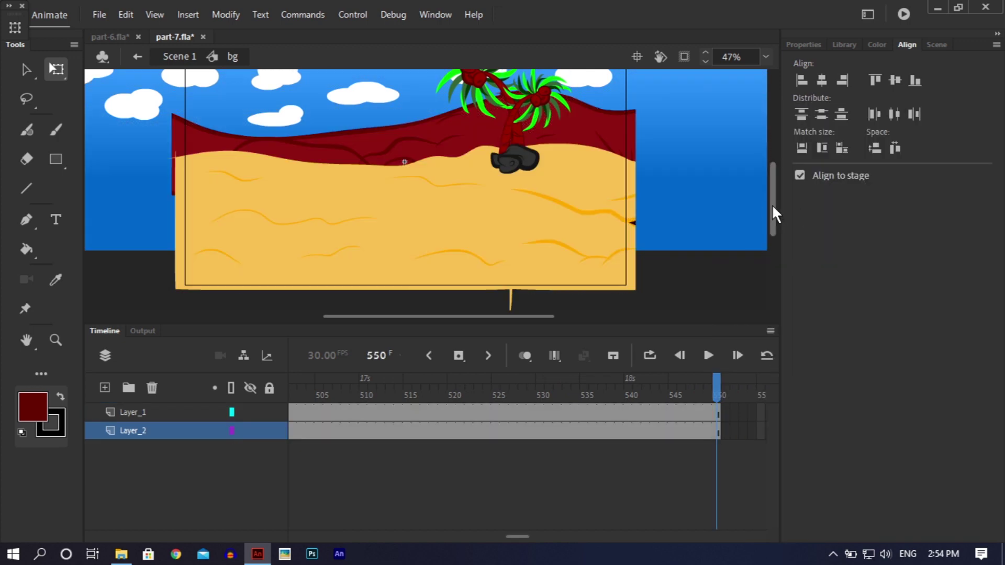
left_click_drag(775, 202, 776, 188)
key("ctrl+s")
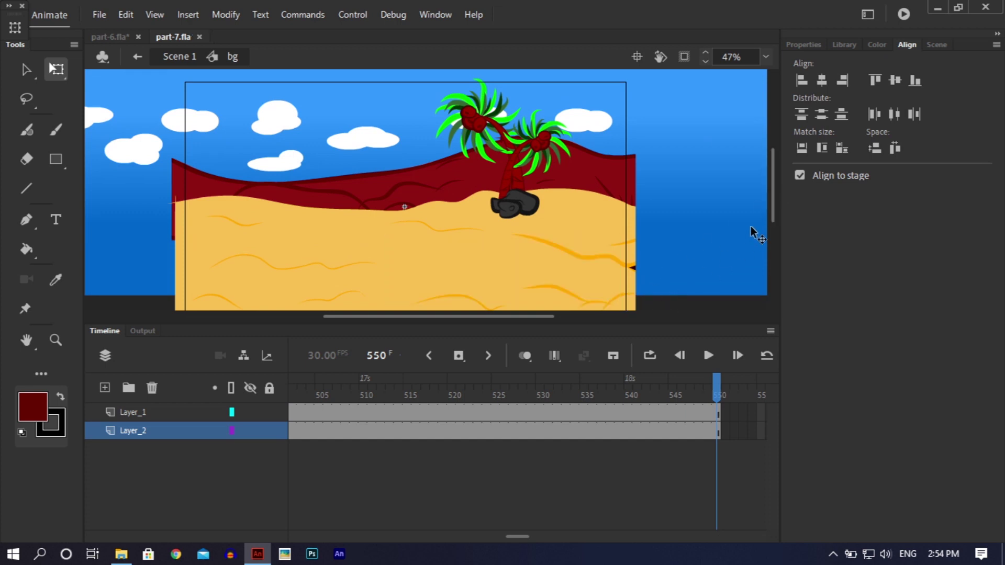
- Switch to part-6.fla, enter the Allbg symbol inside Symbol 4 and copy the flat brown sand hole between the palms
left_click_drag(772, 177, 774, 199)
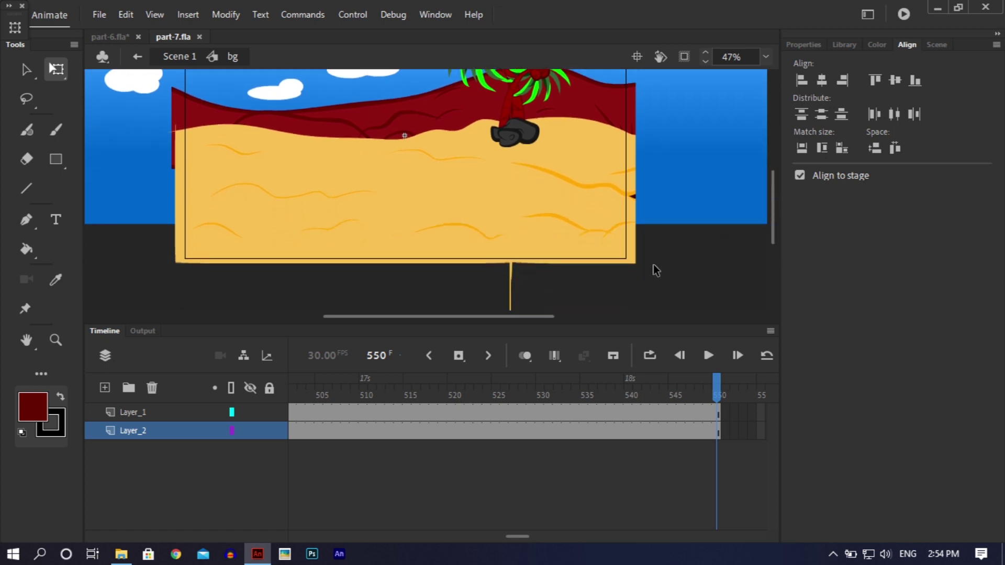
left_click(769, 55)
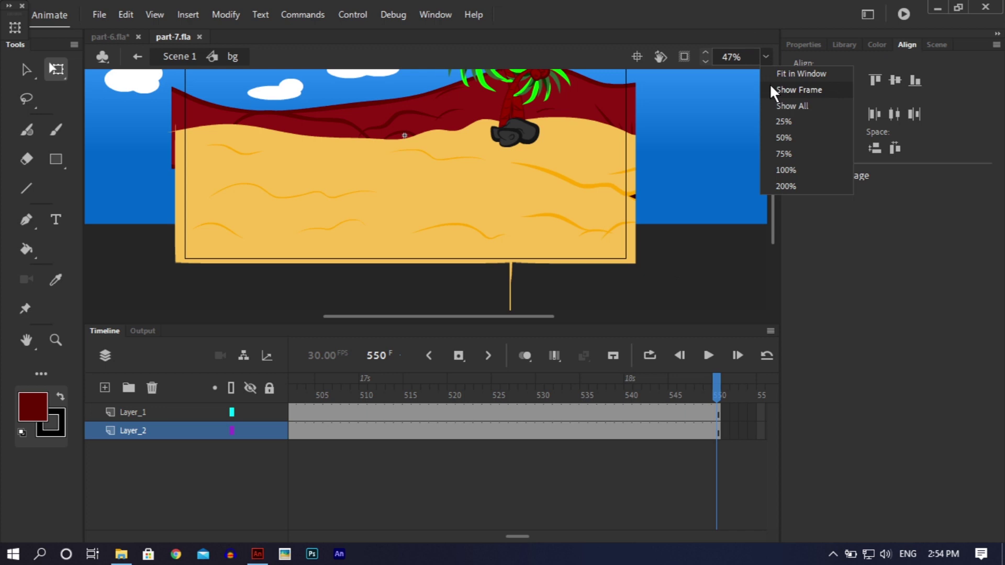
left_click(771, 86)
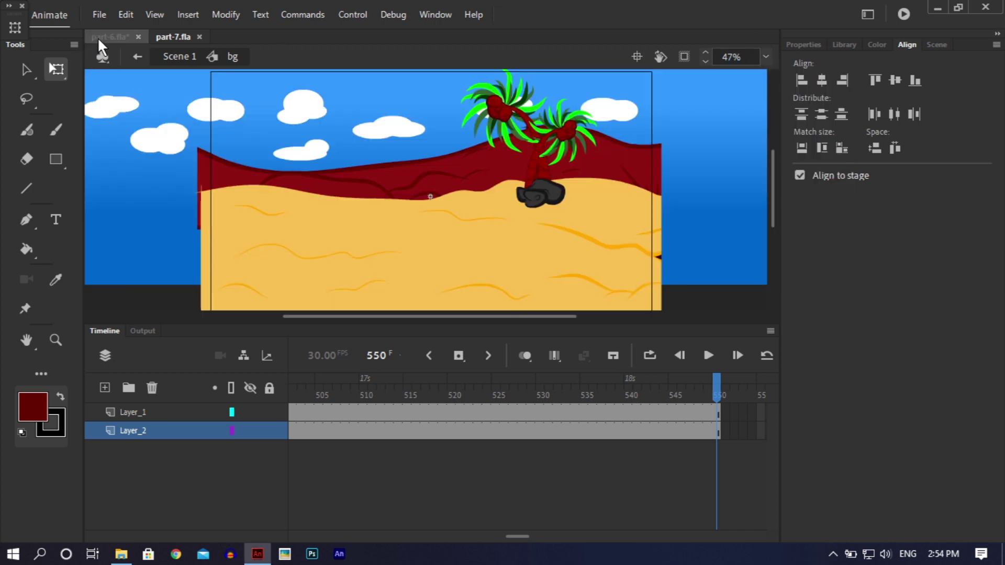
left_click(98, 37)
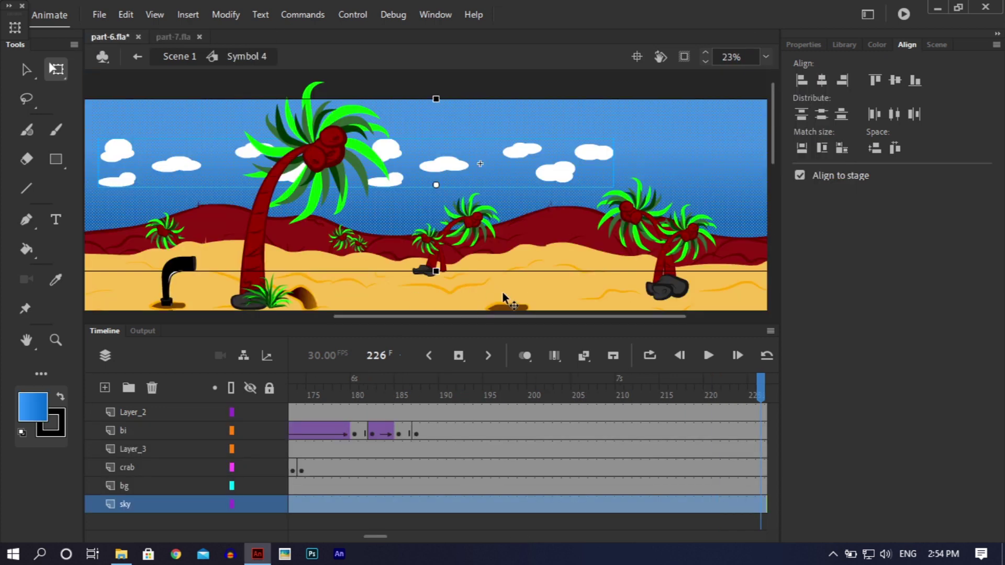
left_click(505, 304)
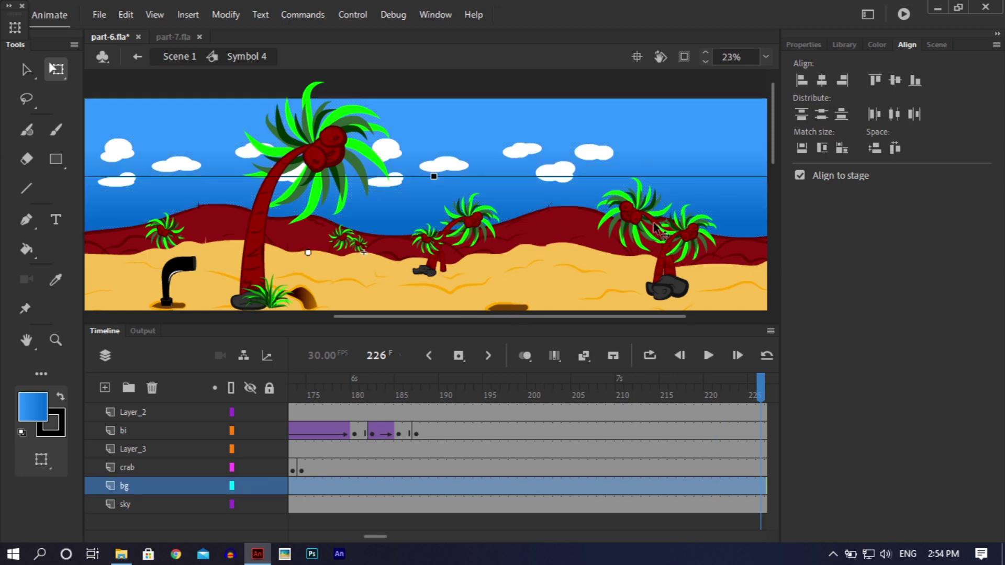
left_click_drag(772, 131, 771, 149)
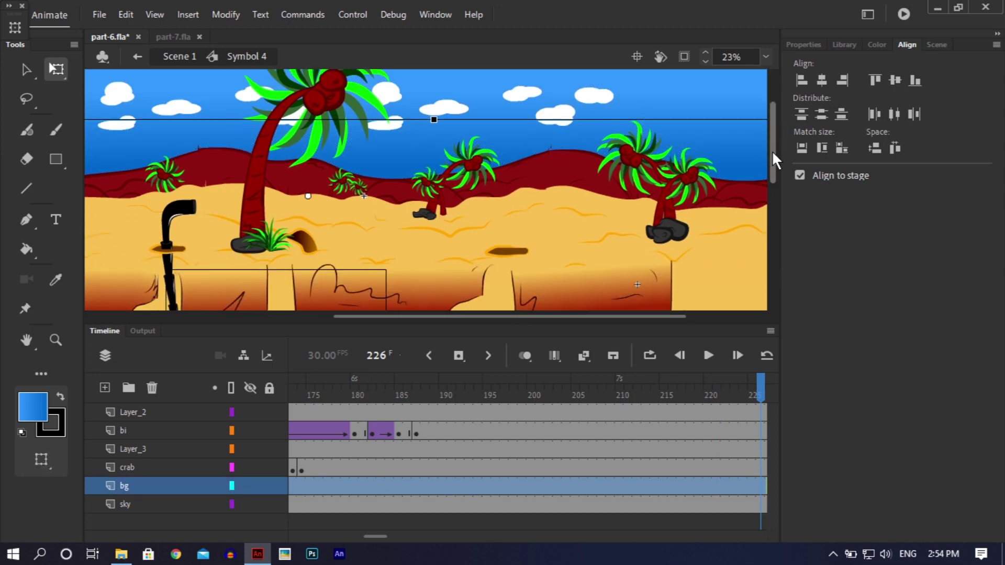
double_click(494, 253)
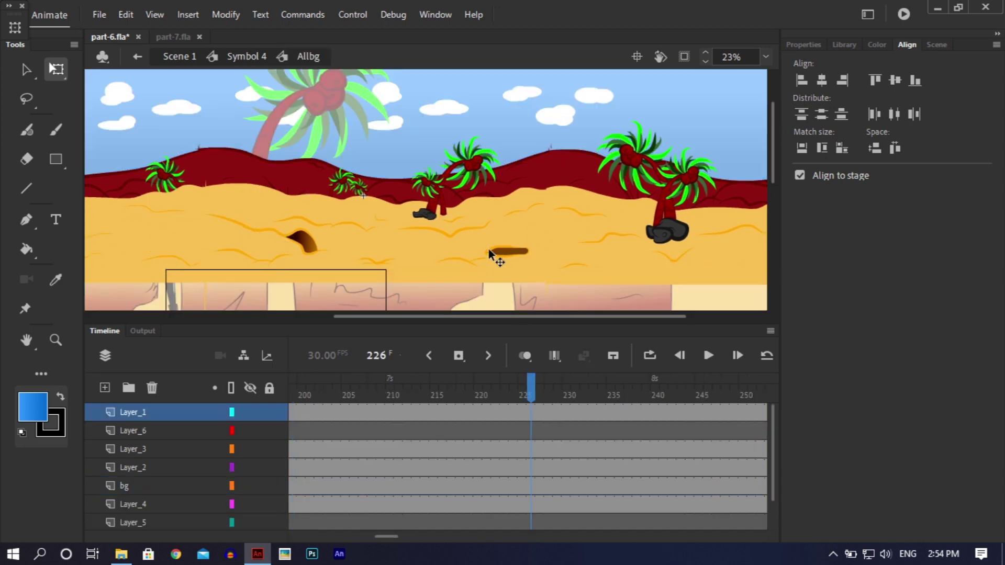
left_click(489, 251)
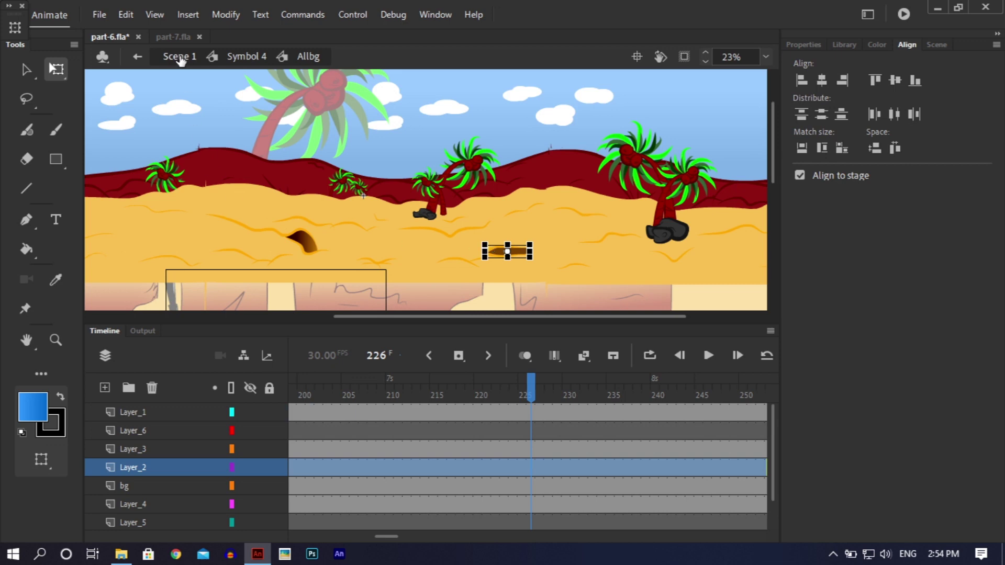
- Back in part-7.fla's bg symbol, paste the hole in place on a new layer and move that layer above Layer_1
left_click(158, 37)
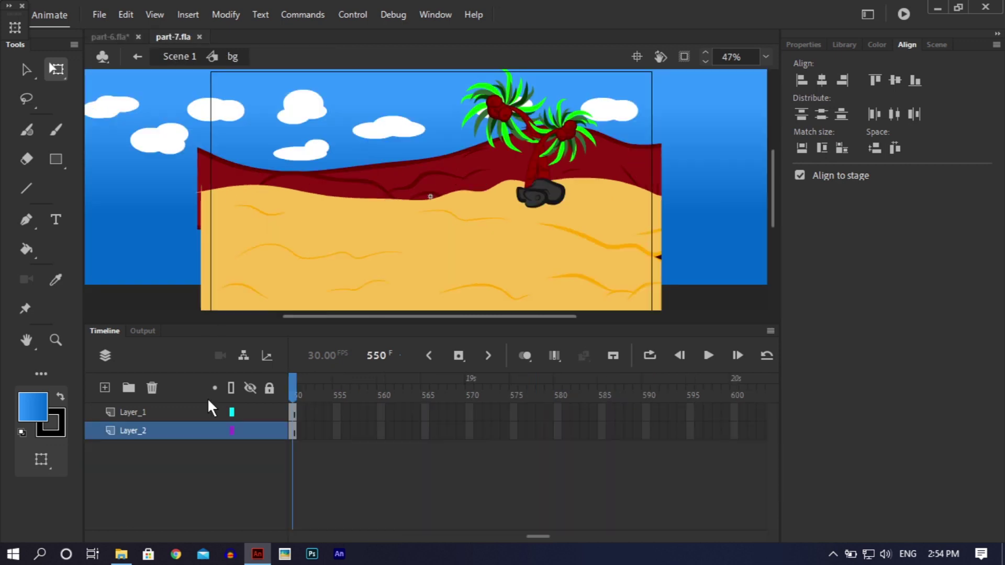
left_click(105, 388)
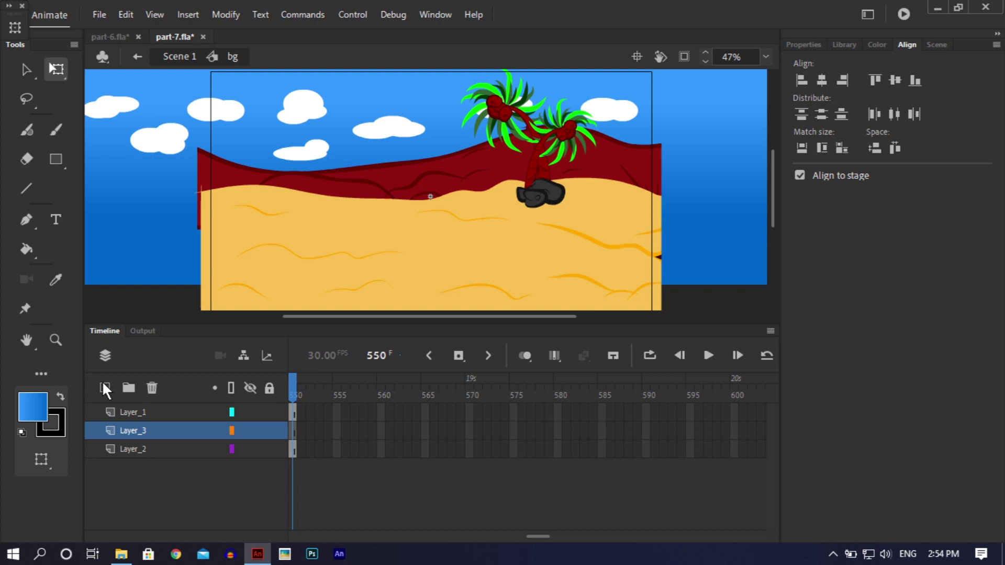
key("ctrl+shift+v")
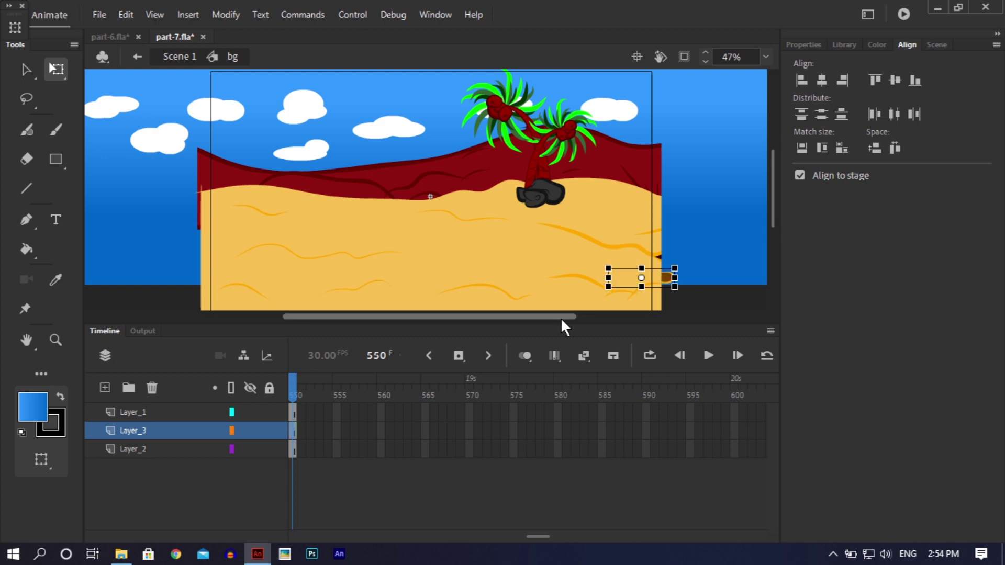
left_click_drag(143, 431, 145, 410)
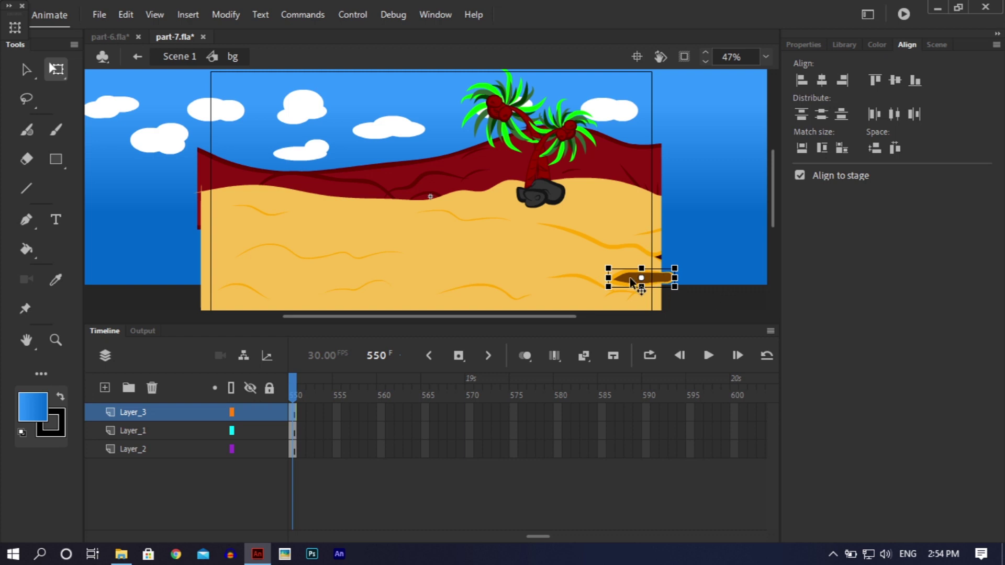
- Scale the hole down, place it on the sand just left of and below the palm's rocks, and save the document
left_click_drag(627, 278, 484, 216)
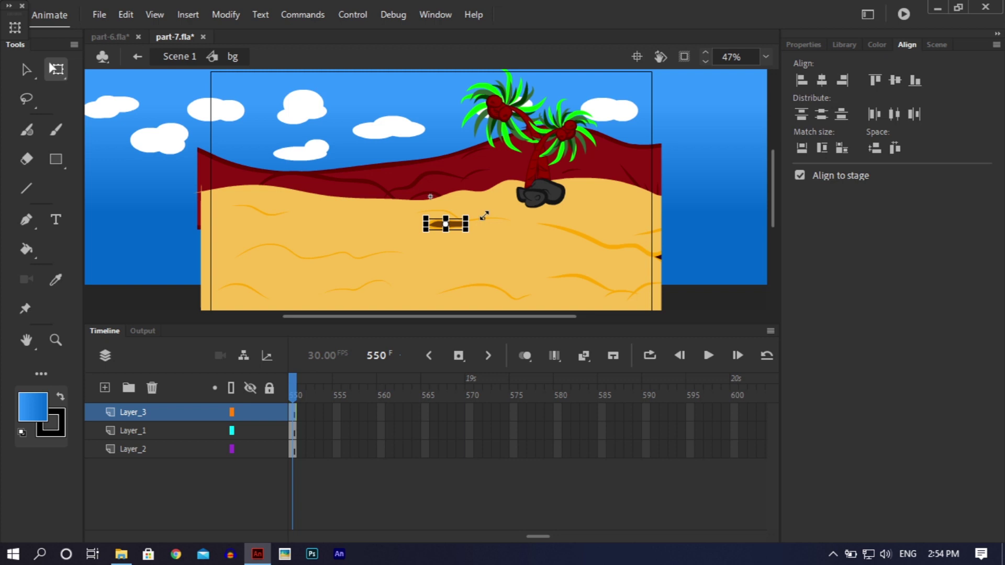
left_click(686, 299)
left_click_drag(457, 226, 482, 230)
key("ctrl+s")
left_click(689, 313)
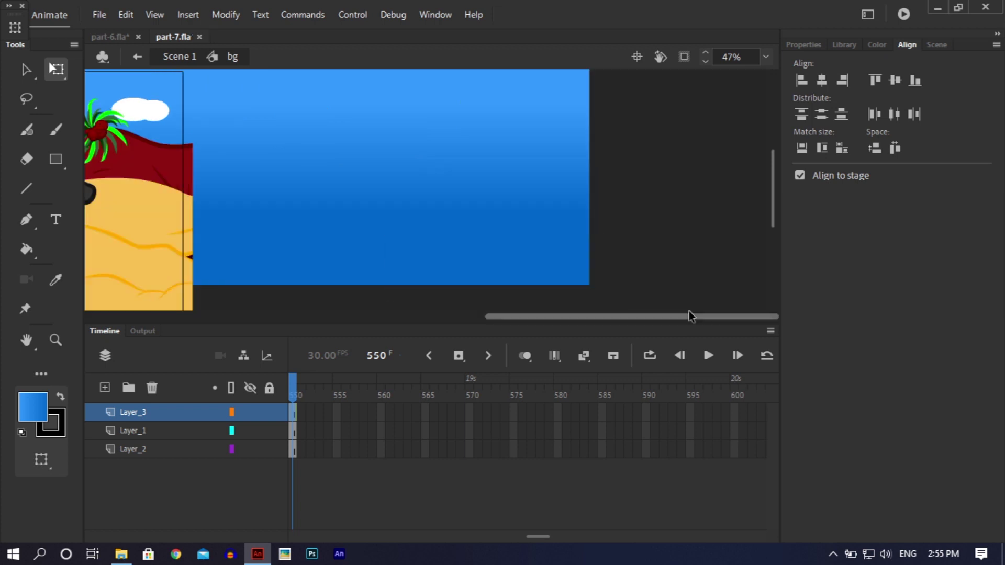
- Open the recent document part-5.fla from the Gready Heron Story folder
left_click(115, 34)
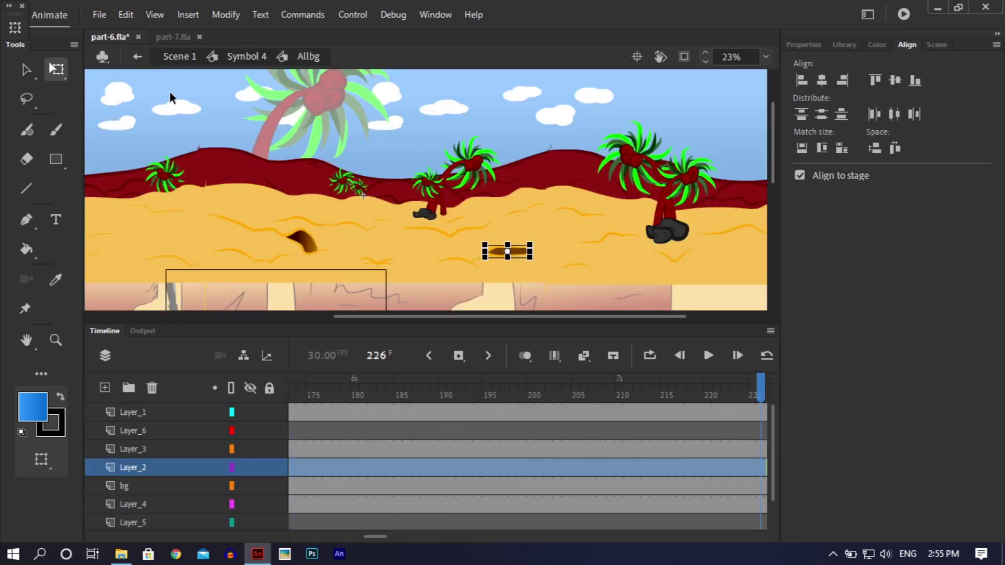
left_click(98, 15)
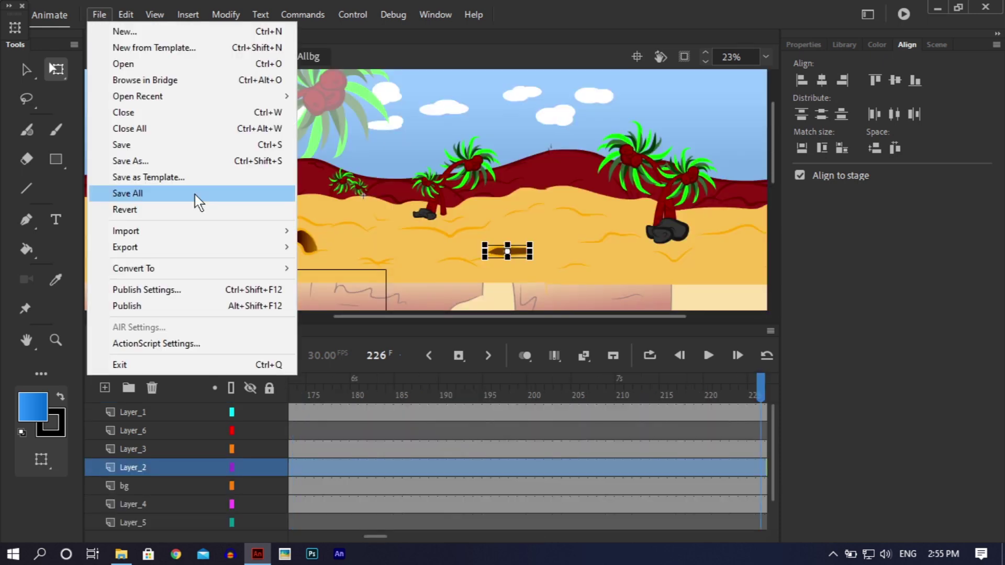
mouse_move(274, 249)
mouse_move(275, 96)
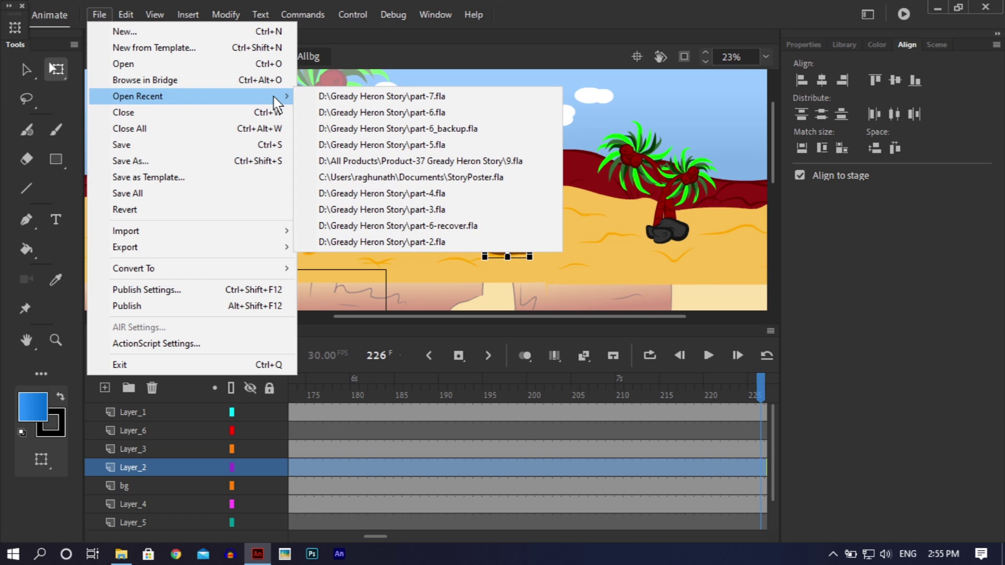
left_click(345, 139)
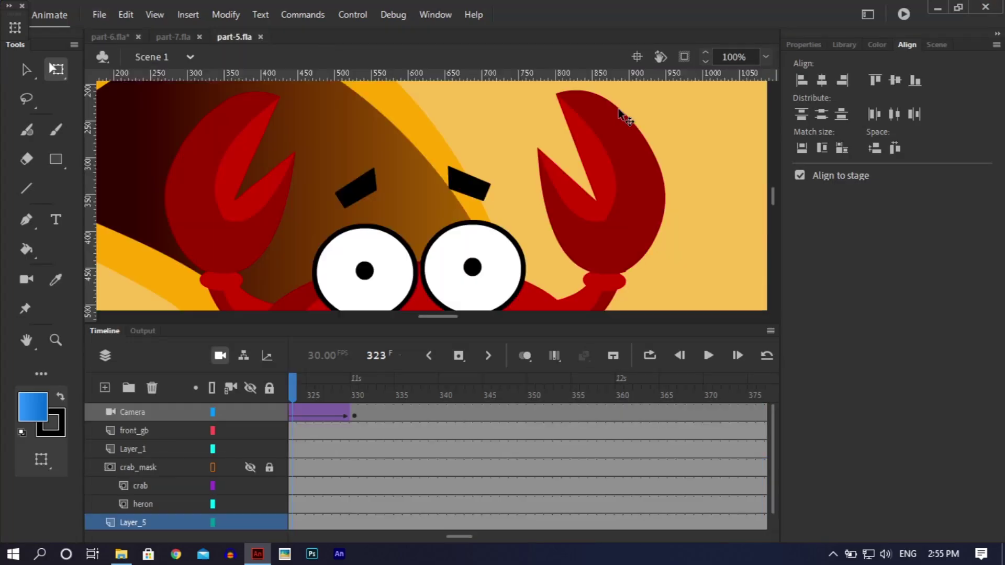
- Go to frame 260 of part-5.fla and copy the blue fish in Layer_1
left_click(765, 49)
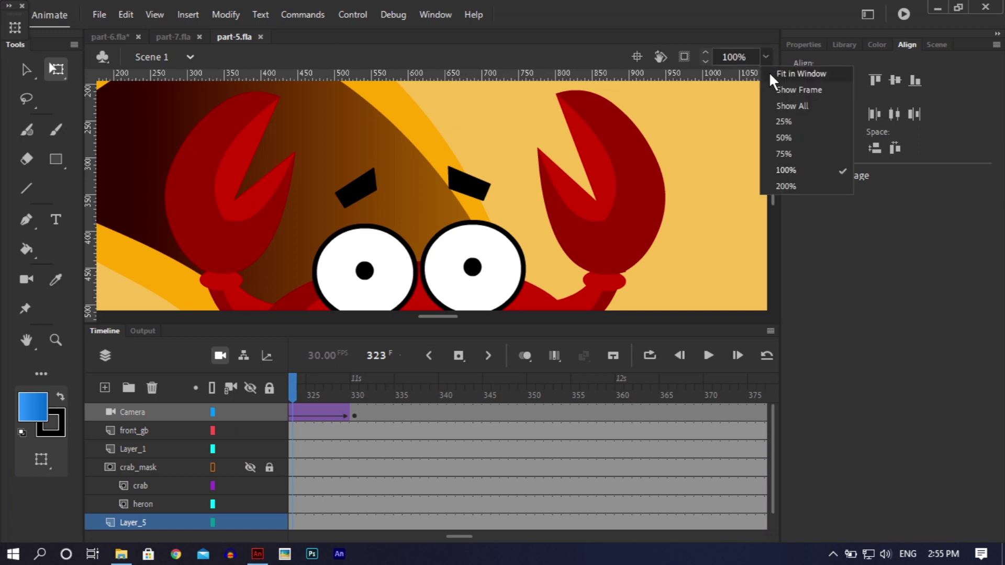
left_click(772, 88)
left_click_drag(376, 387, 584, 387)
left_click_drag(869, 351, 2, 398)
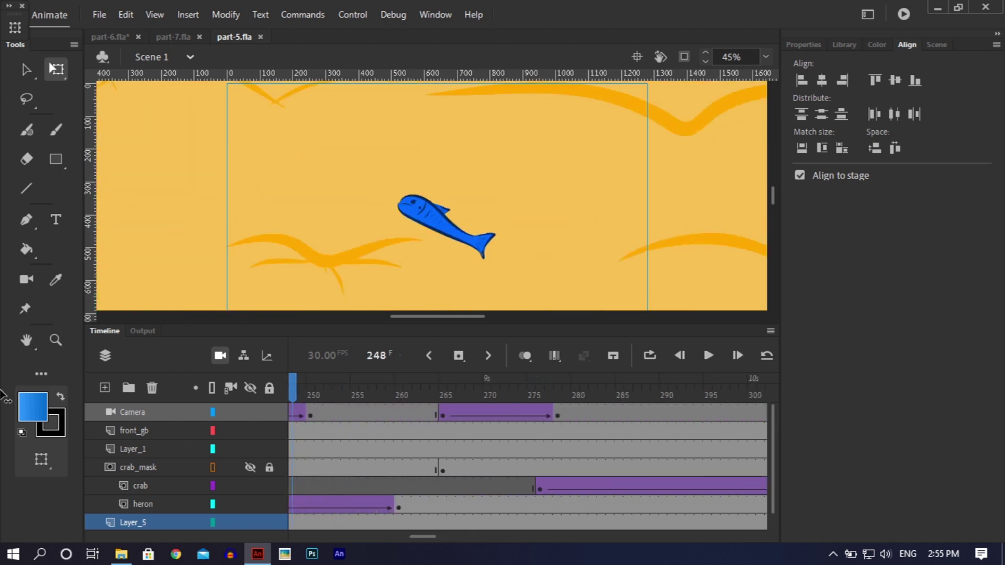
left_click(400, 393)
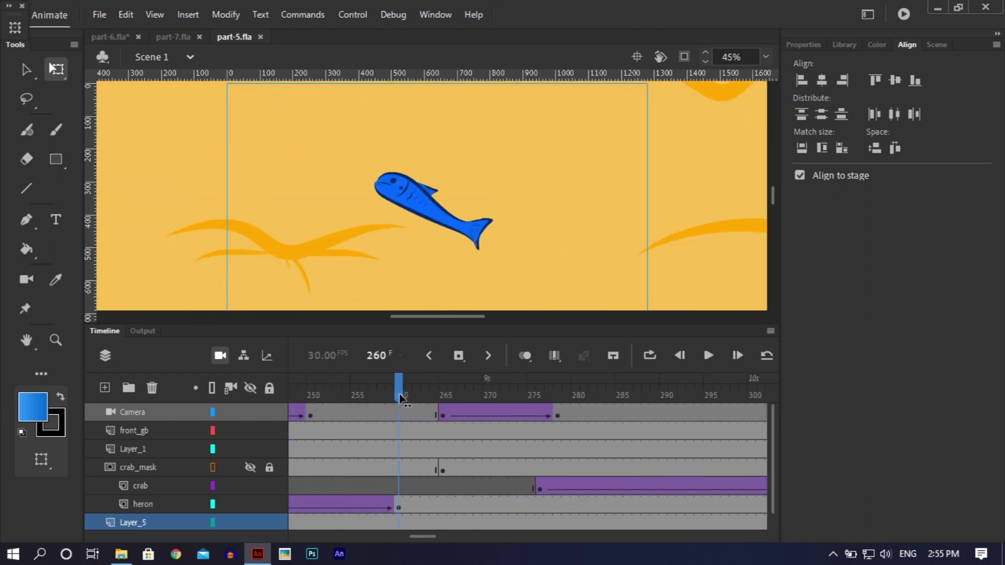
left_click(435, 207)
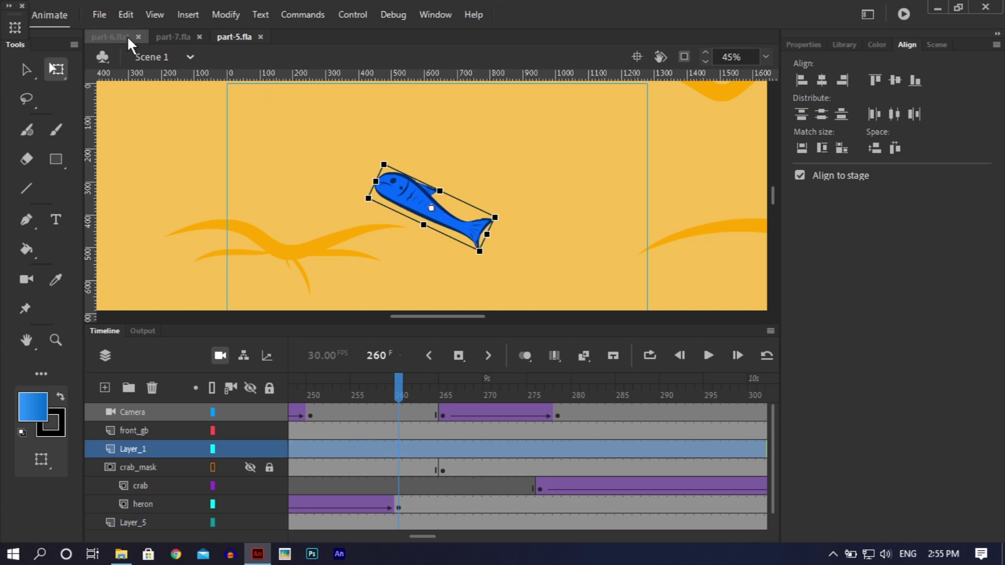
- Paste the fish into Layer_3 of part-7.fla's bg symbol and move it onto the sand just below the hole
left_click(186, 38)
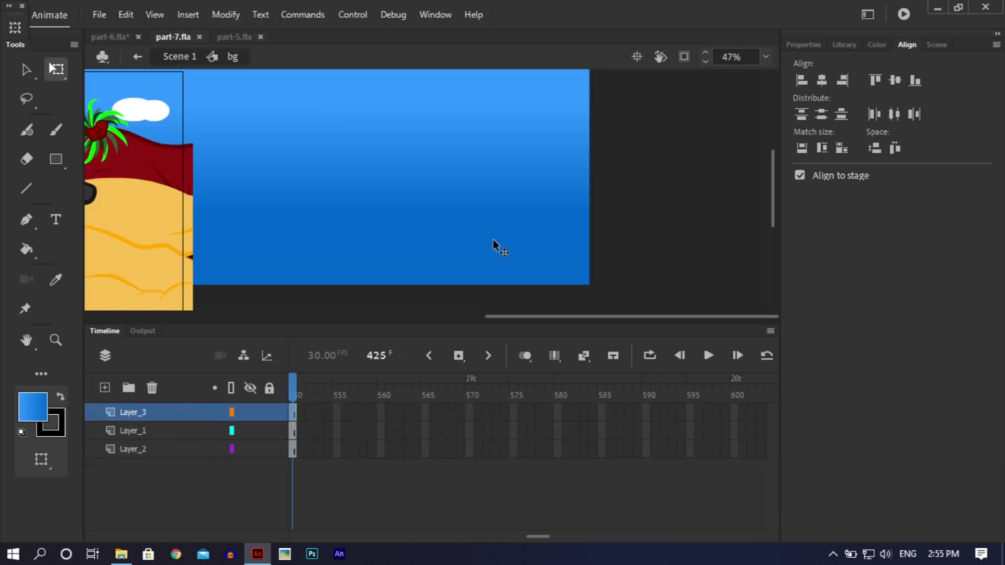
left_click_drag(579, 316, 349, 330)
left_click(199, 302)
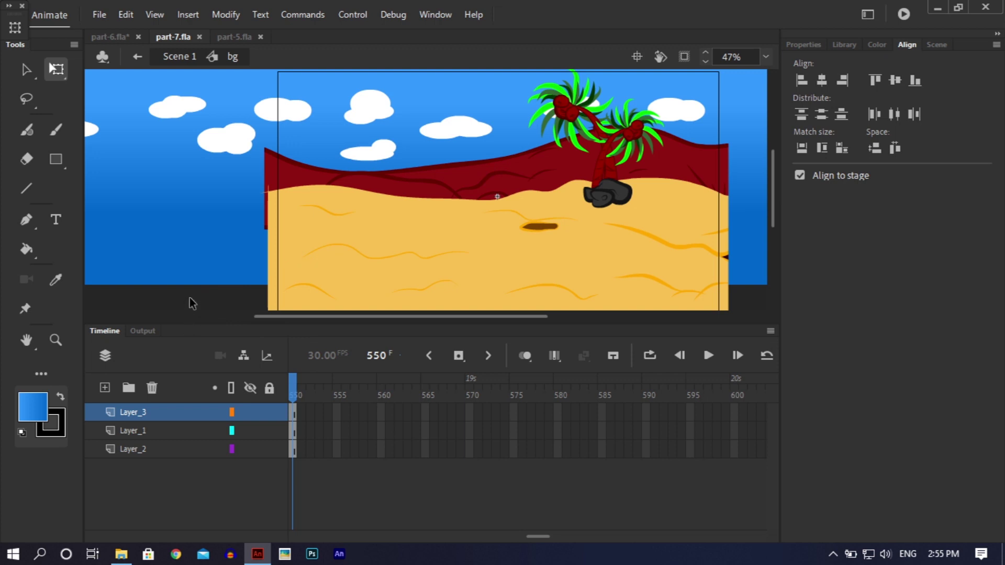
key("ctrl+v")
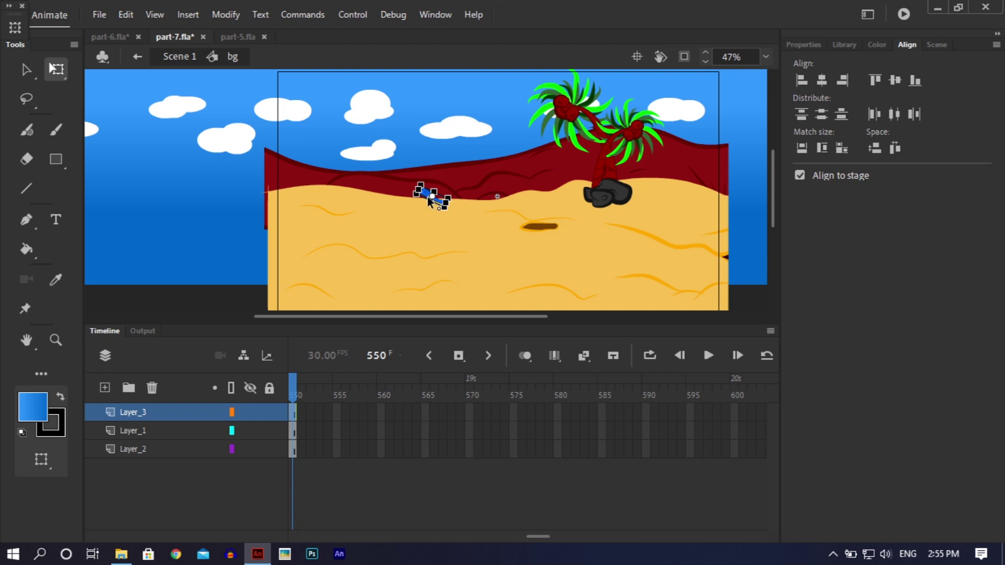
key("v")
left_click_drag(429, 202, 557, 256)
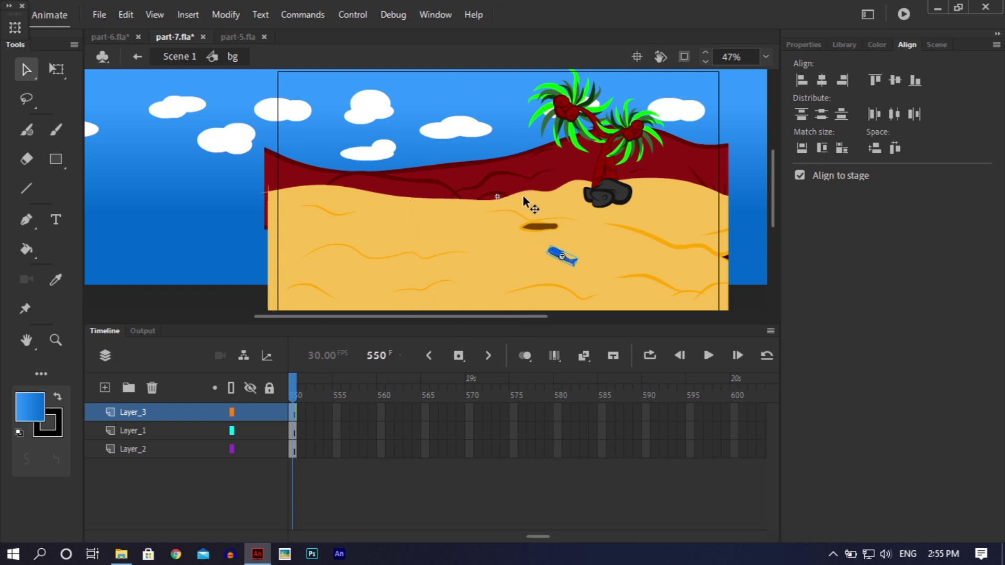
- Rotate the fish counterclockwise with Free Transform so its tail tilts up to the right
key("q")
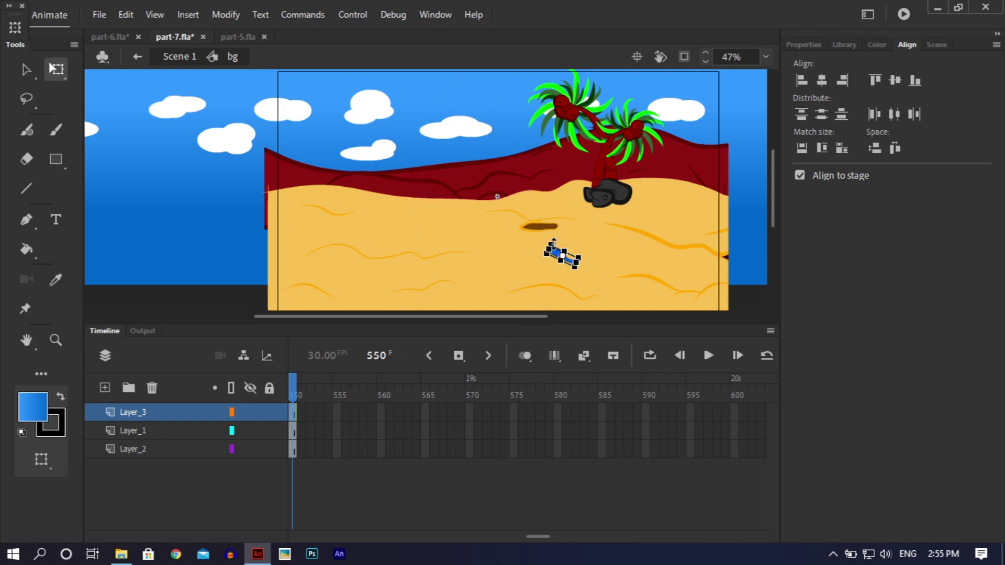
key("ctrl+equal")
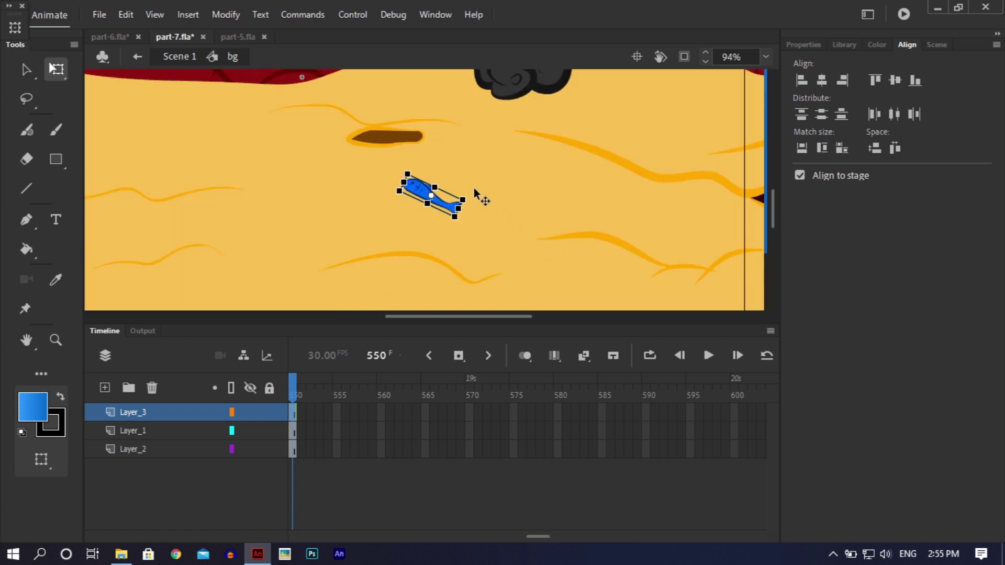
left_click_drag(473, 204, 475, 162)
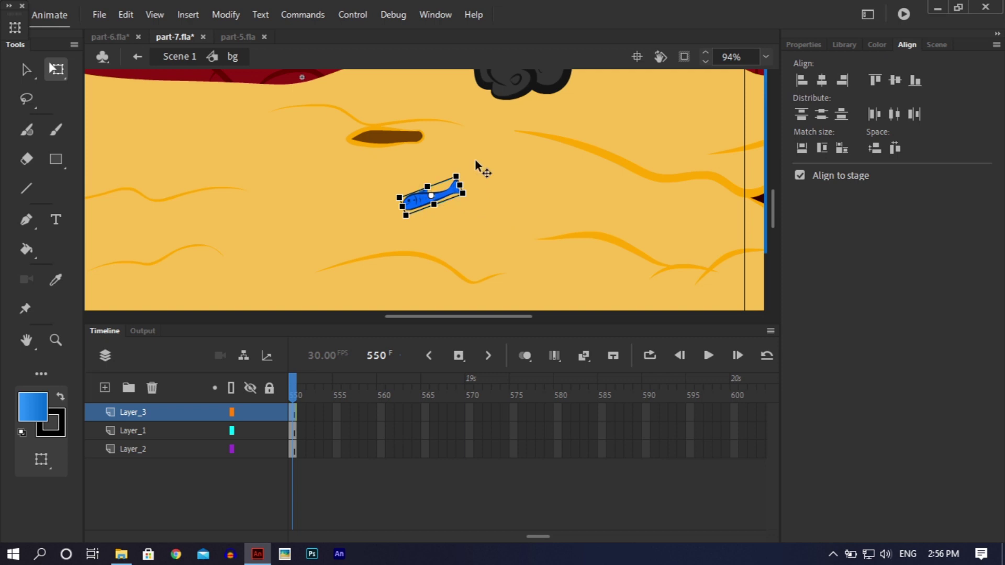
- Enlarge the fish slightly with Free Transform, move it up and toward the palm side, and save part-7.fla
left_click_drag(405, 214, 396, 220)
key("ctrl+s")
left_click_drag(448, 195, 458, 184)
key("ctrl+s")
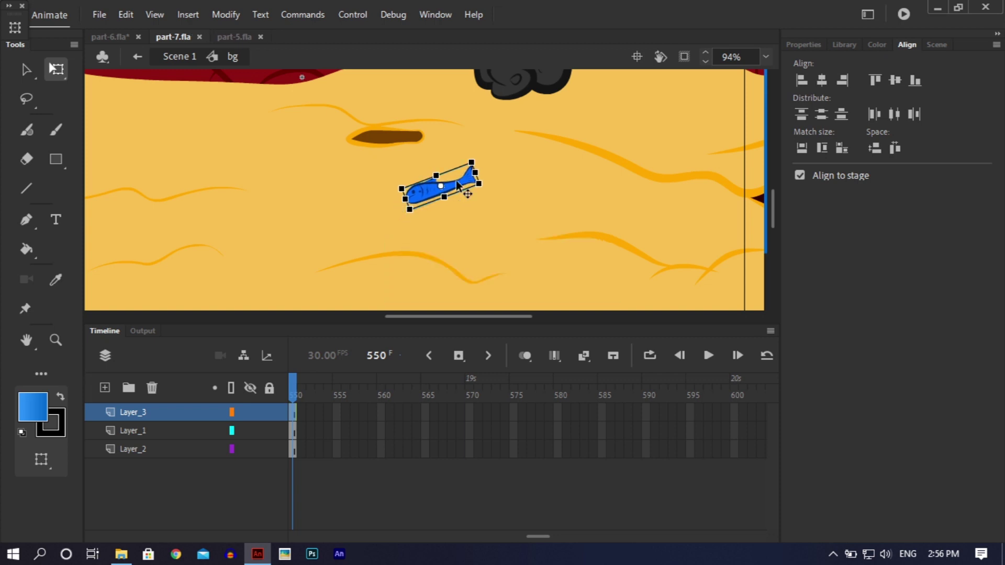
- Move the sand hole and the fish closer to the palm, with the hole just above the fish, and save the document
key("ctrl+minus")
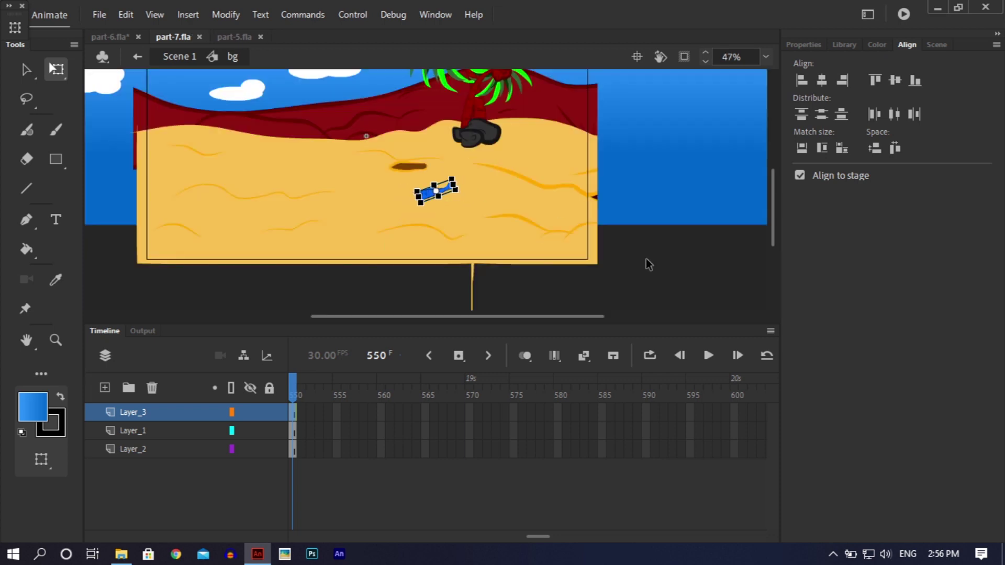
left_click(707, 217)
left_click_drag(411, 166, 451, 198)
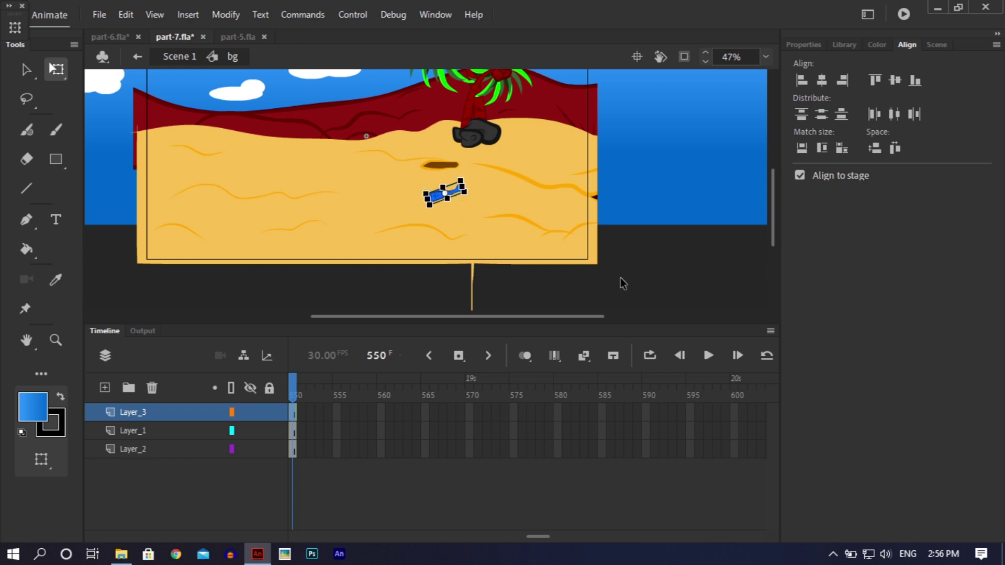
left_click(620, 283)
key("ctrl+s")
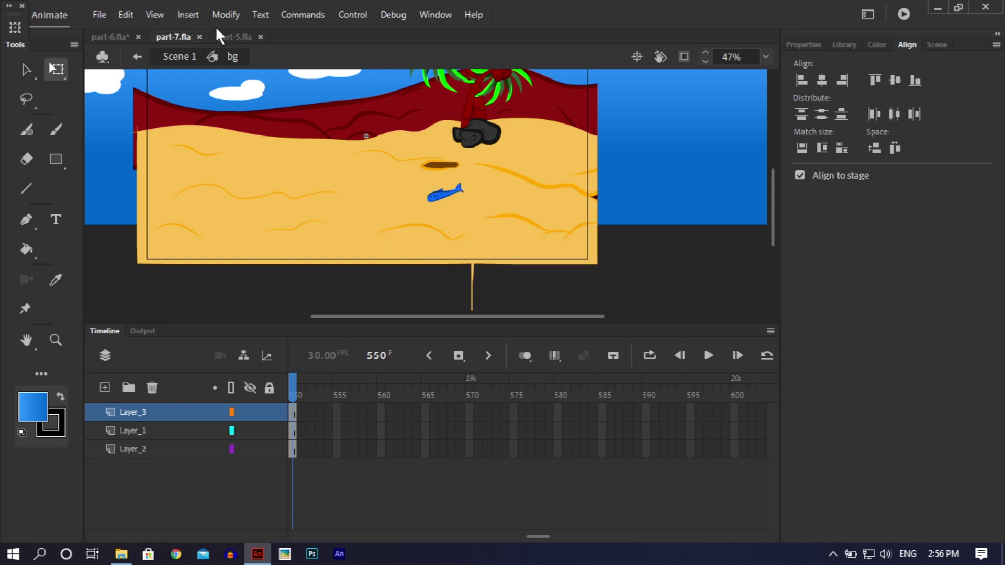
left_click(235, 36)
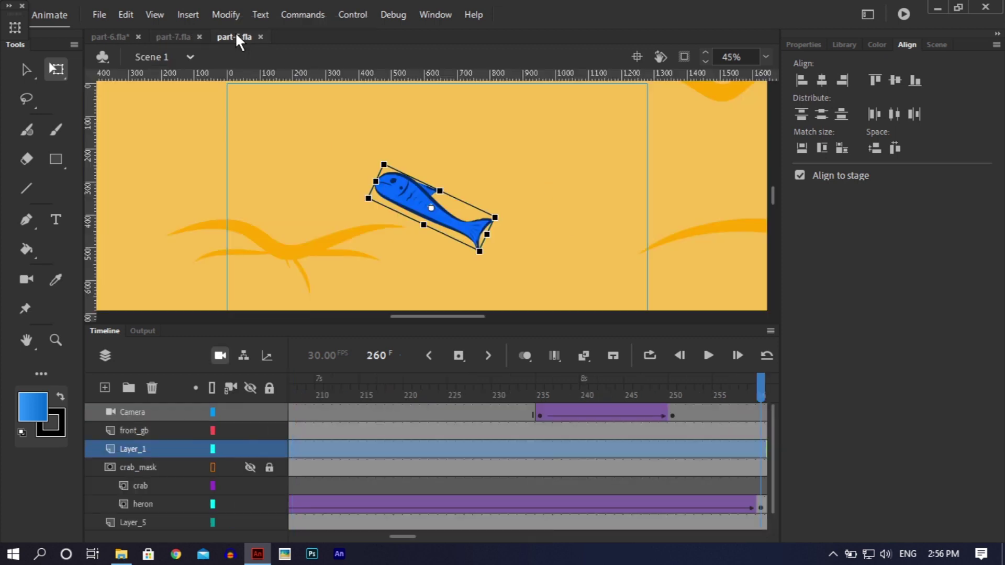
left_click(121, 35)
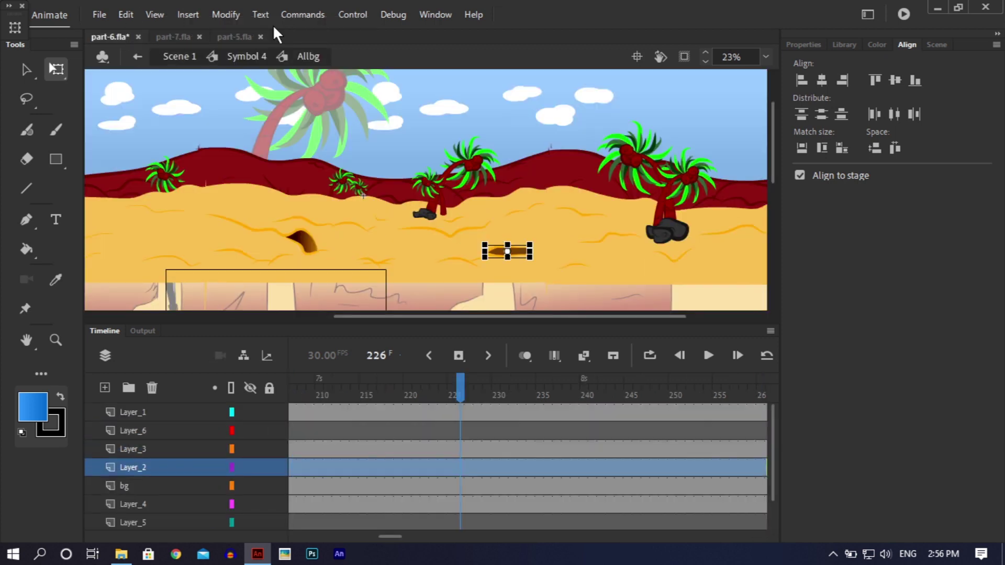
left_click(101, 12)
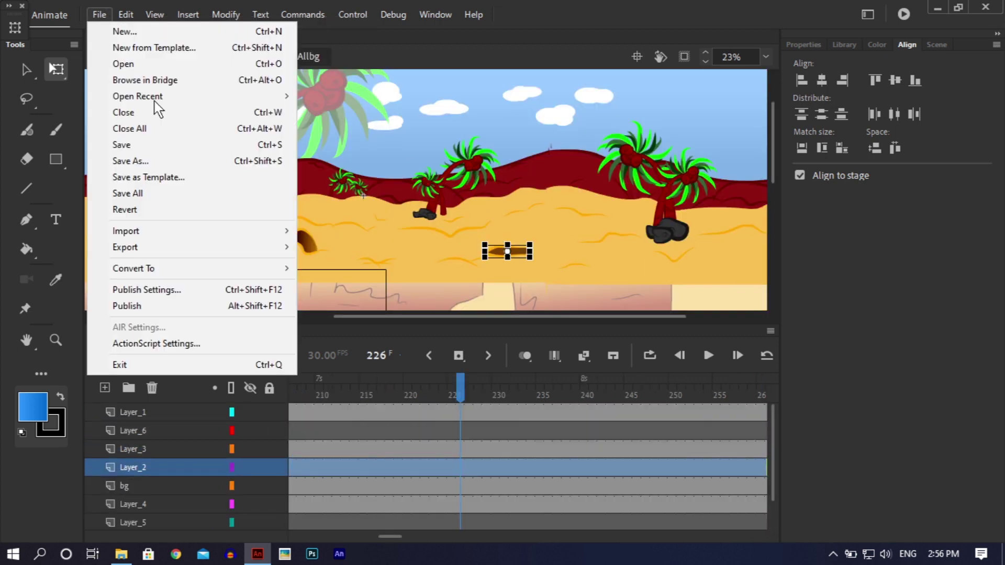
mouse_move(270, 99)
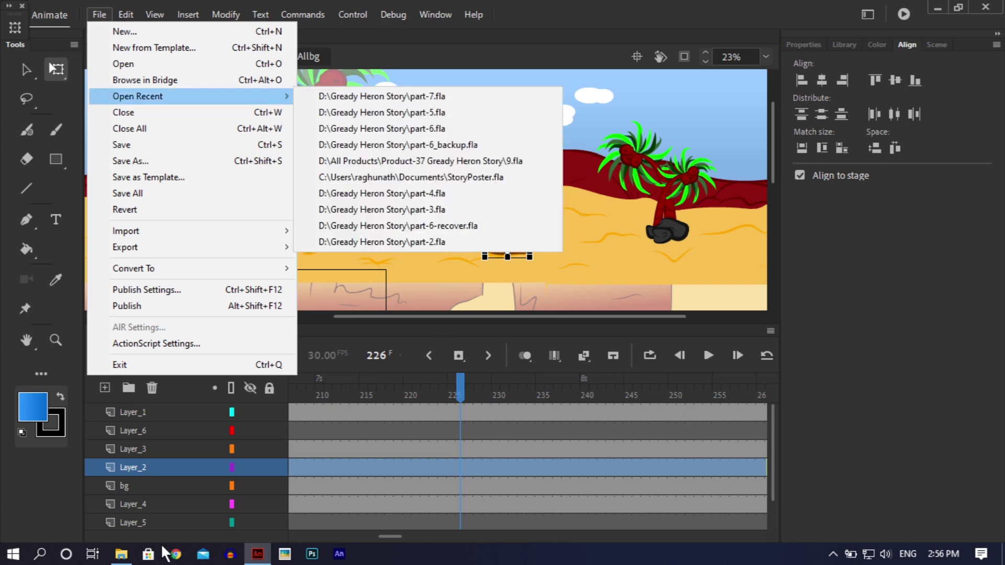
- Switch to File Explorer and open charachters_final.fla from the assets folder of Gready Heron Story on drive D
mouse_move(121, 554)
left_click(124, 498)
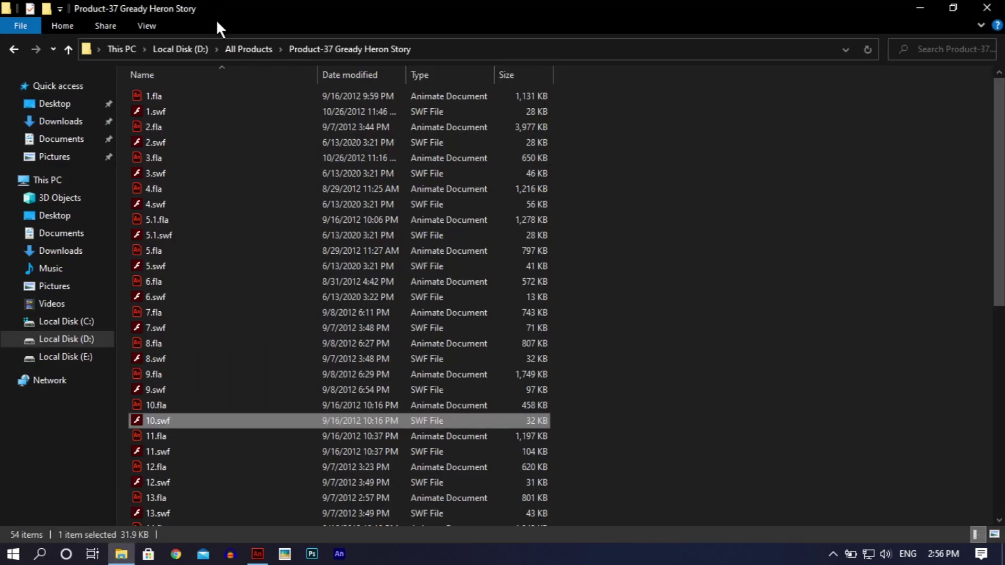
left_click(196, 47)
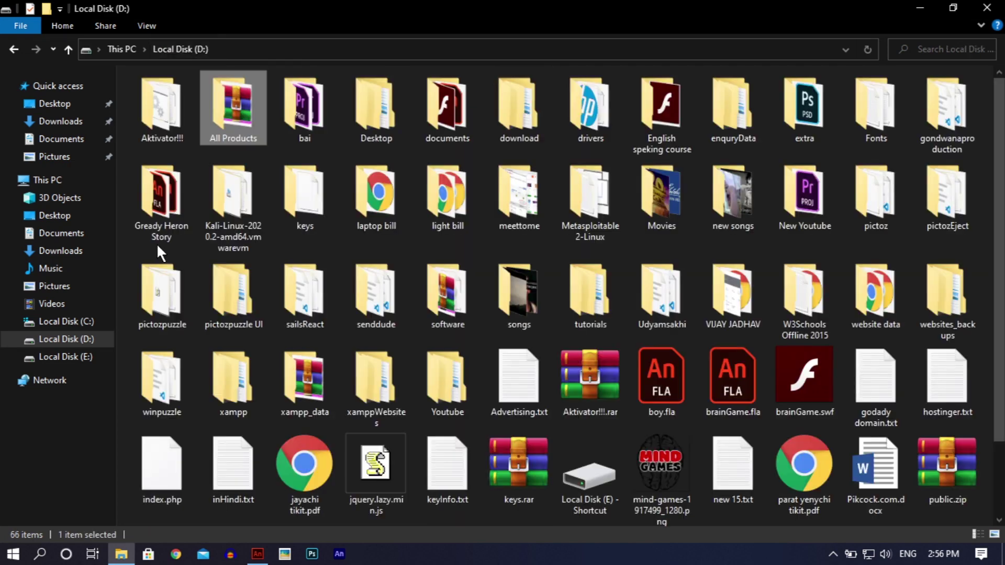
double_click(161, 223)
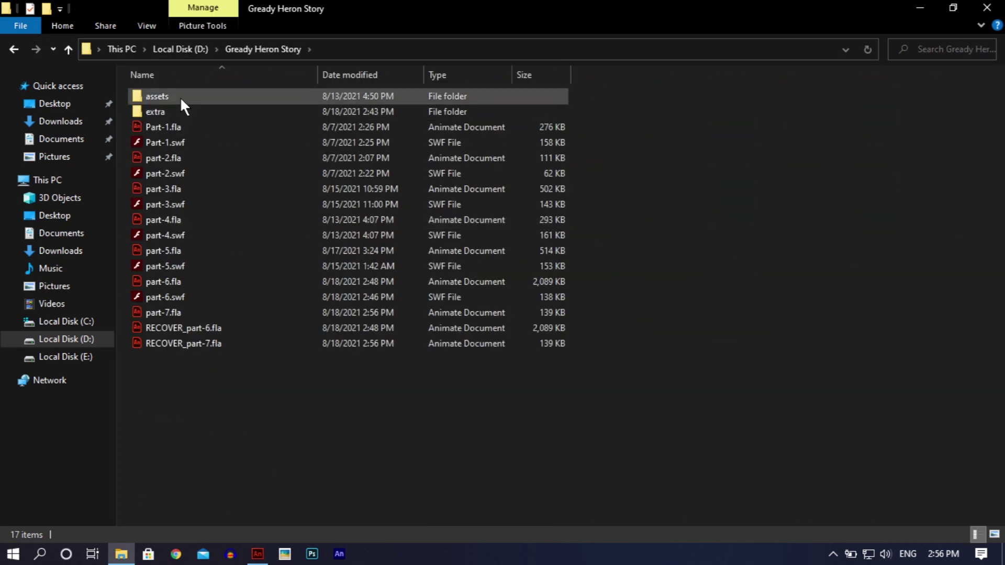
double_click(180, 97)
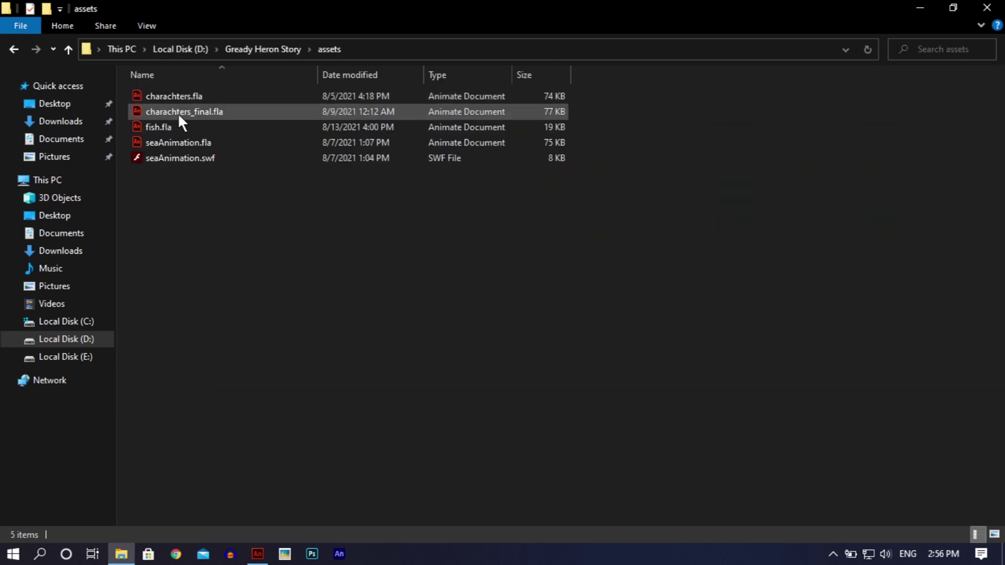
double_click(179, 113)
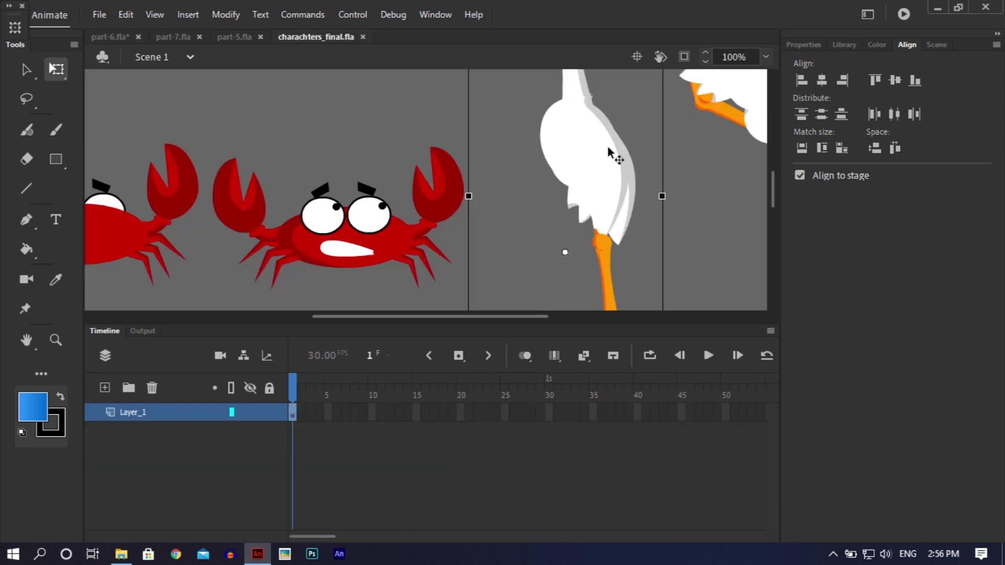
- Copy the standing heron from charachters_final.fla onto a new layer in part-7.fla's Scene 1, placing it on the beach beside the fish
left_click(767, 56)
left_click(773, 88)
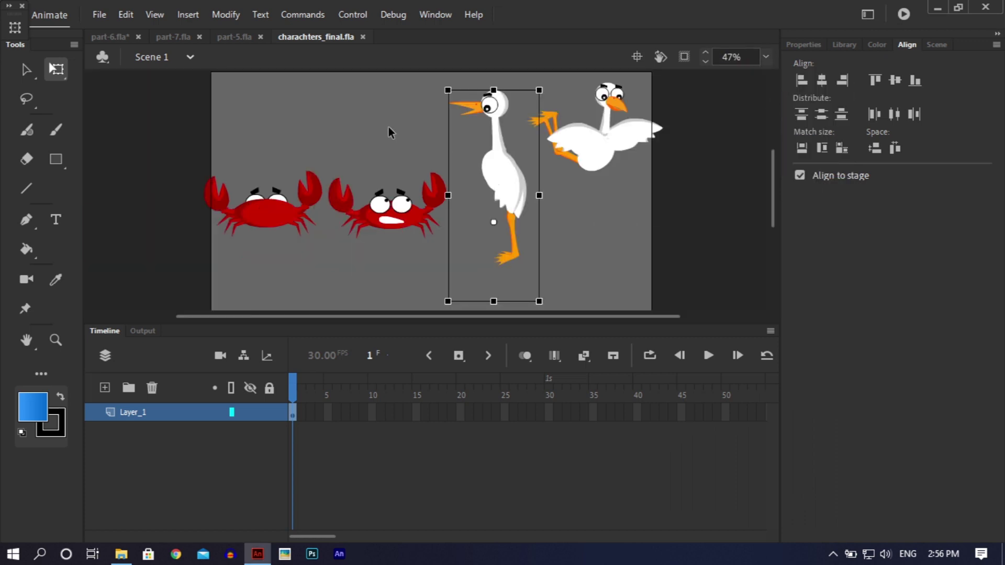
left_click(163, 37)
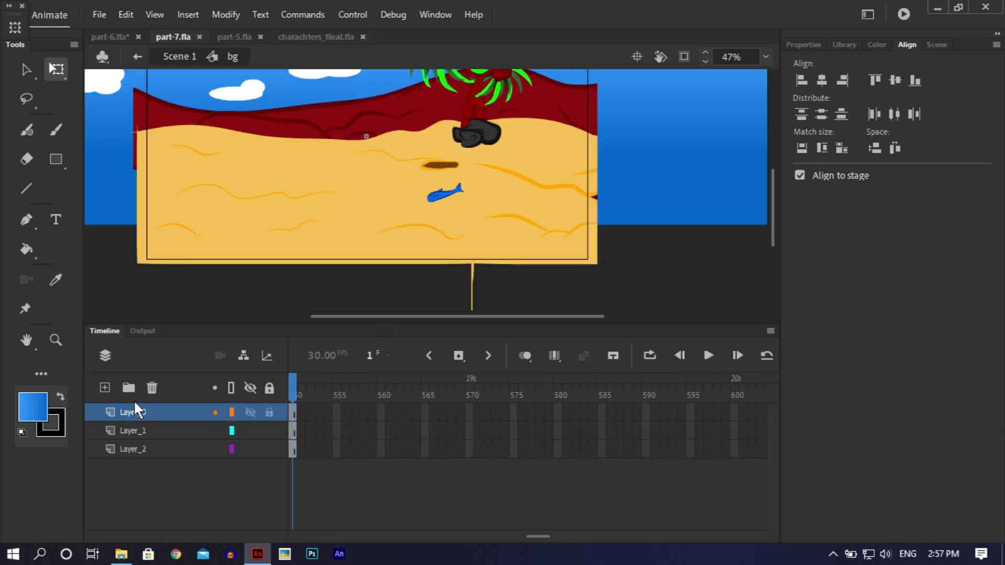
double_click(112, 268)
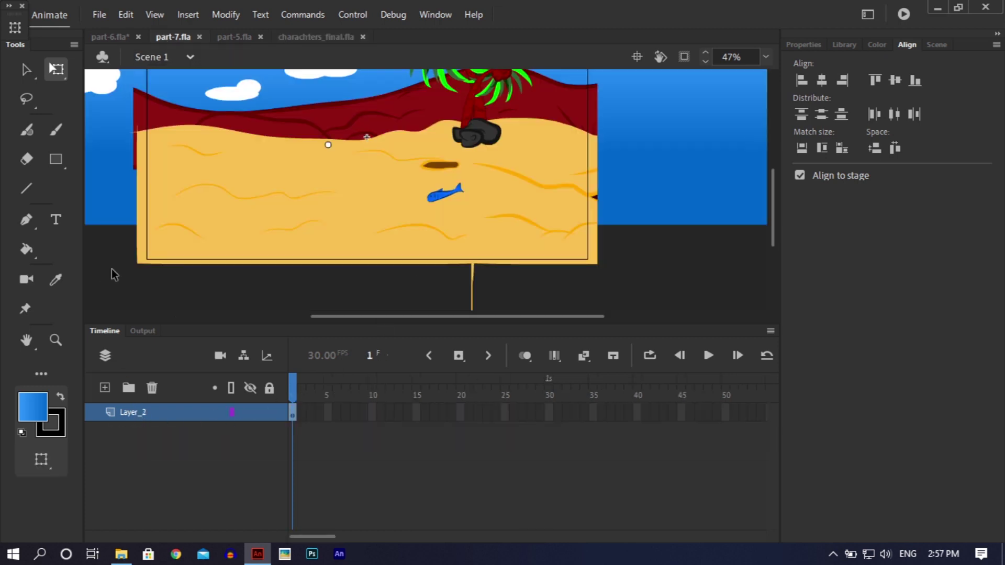
left_click(105, 388)
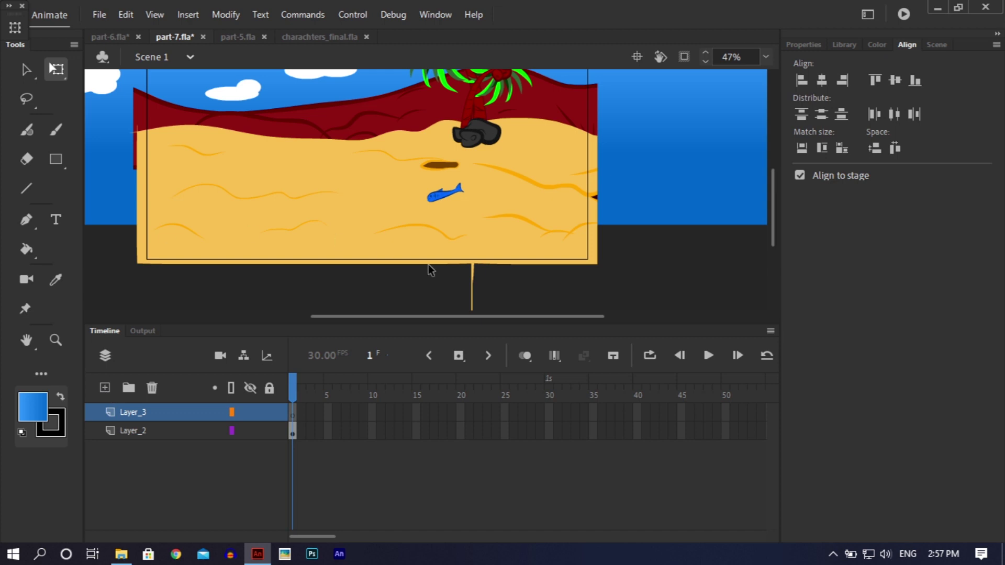
key("ctrl+v")
left_click_drag(456, 187, 376, 193)
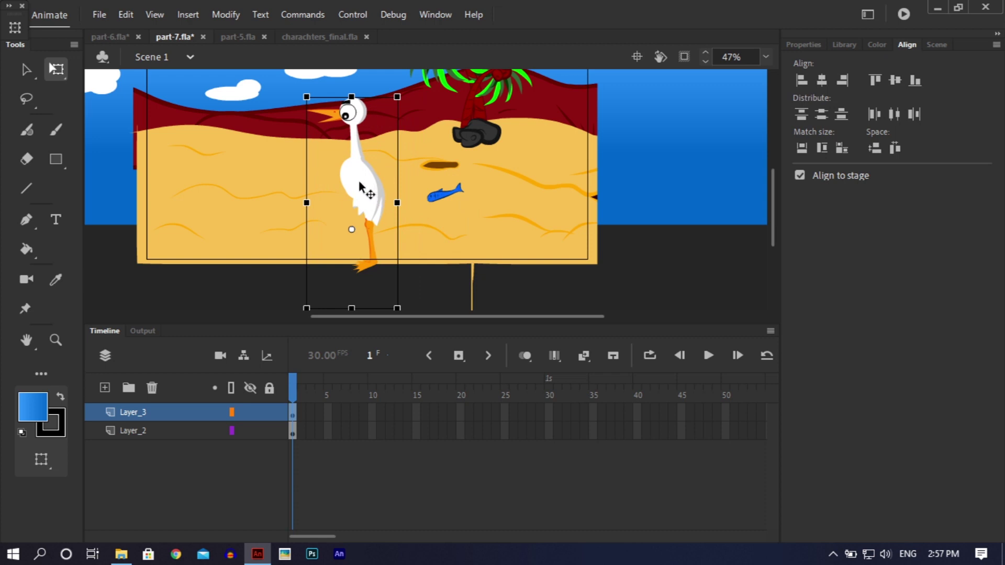
double_click(361, 186)
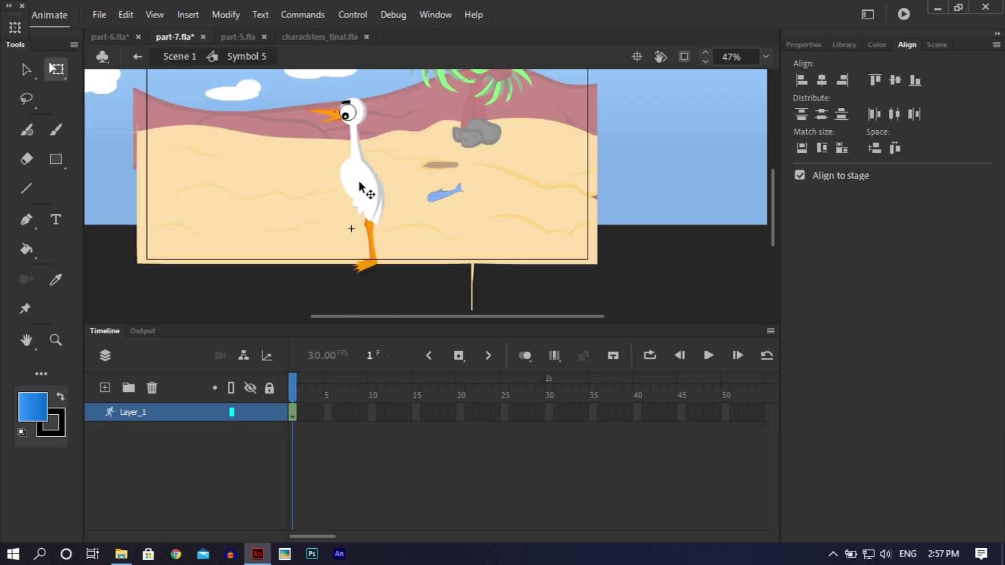
key("ctrl+equal")
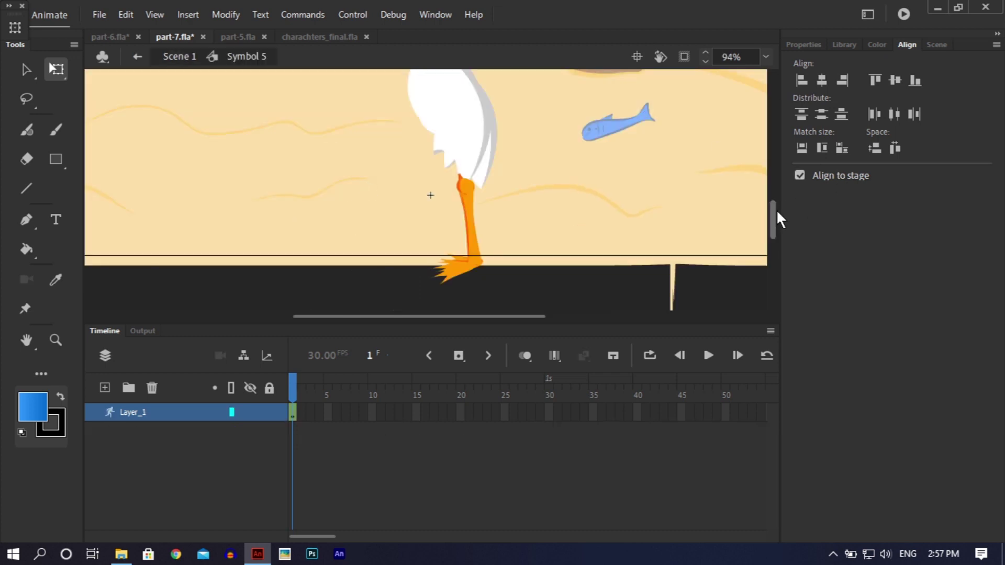
left_click_drag(771, 212, 771, 188)
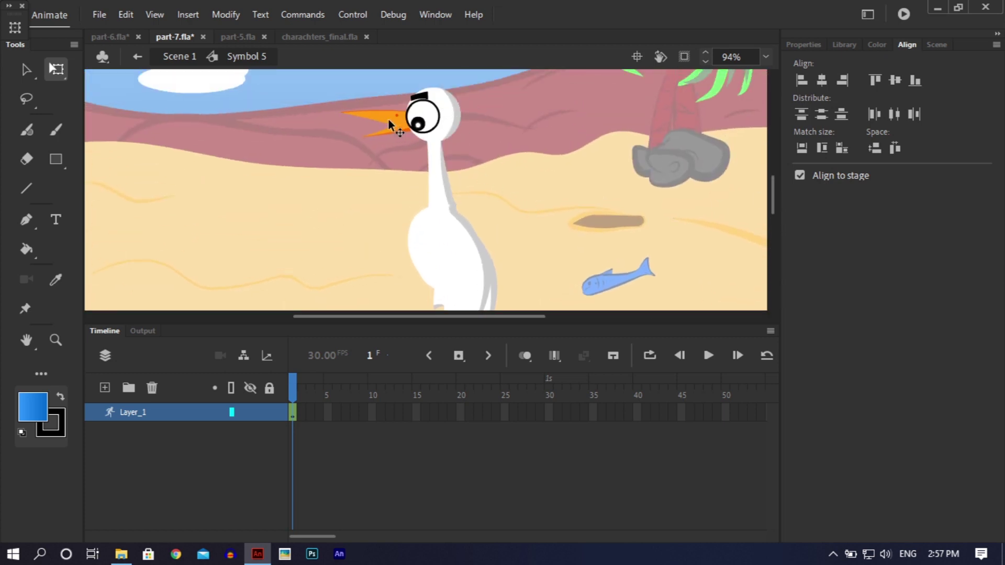
double_click(250, 161)
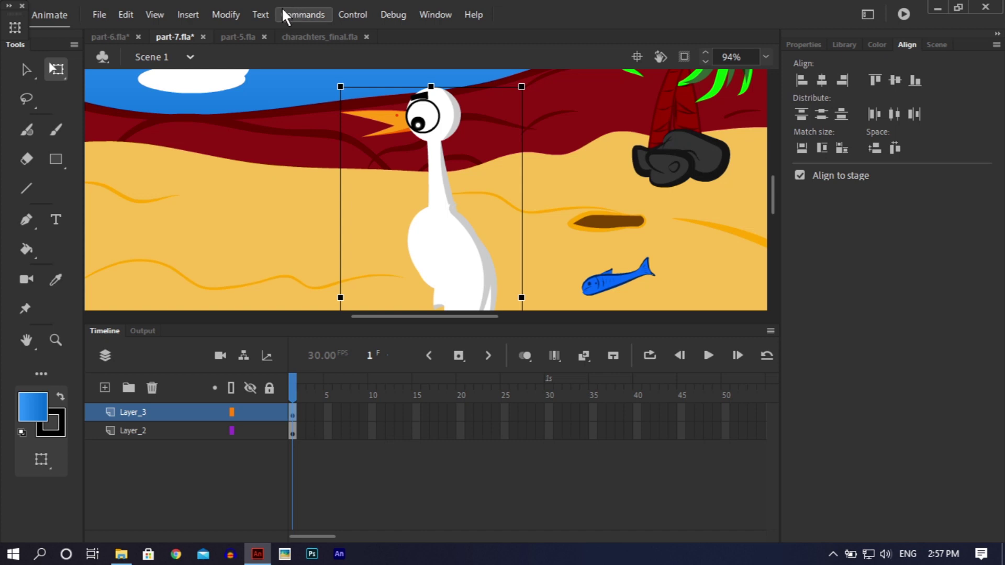
- Flip the heron horizontally so its beak faces the palm and the fish
left_click(236, 15)
mouse_move(342, 201)
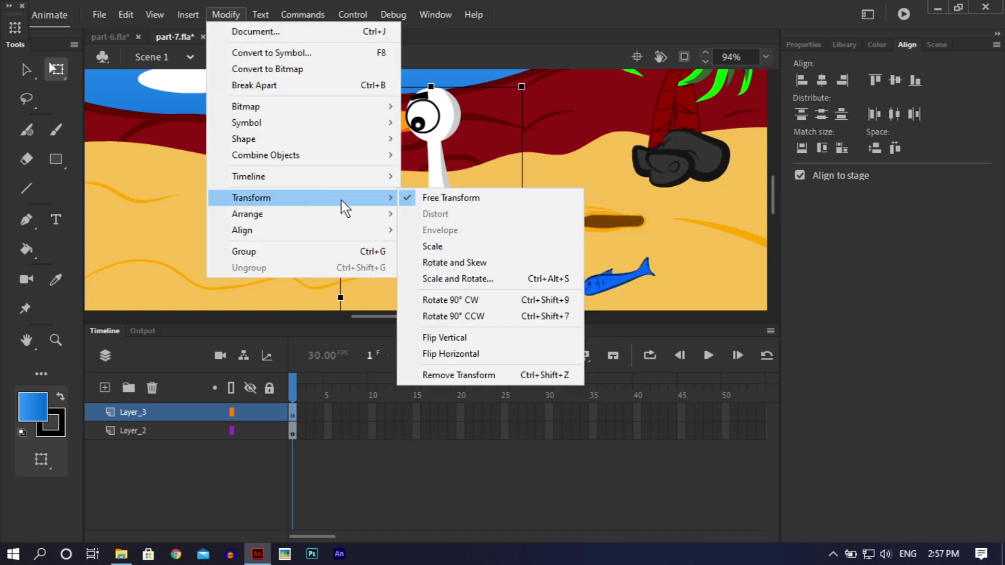
left_click(443, 356)
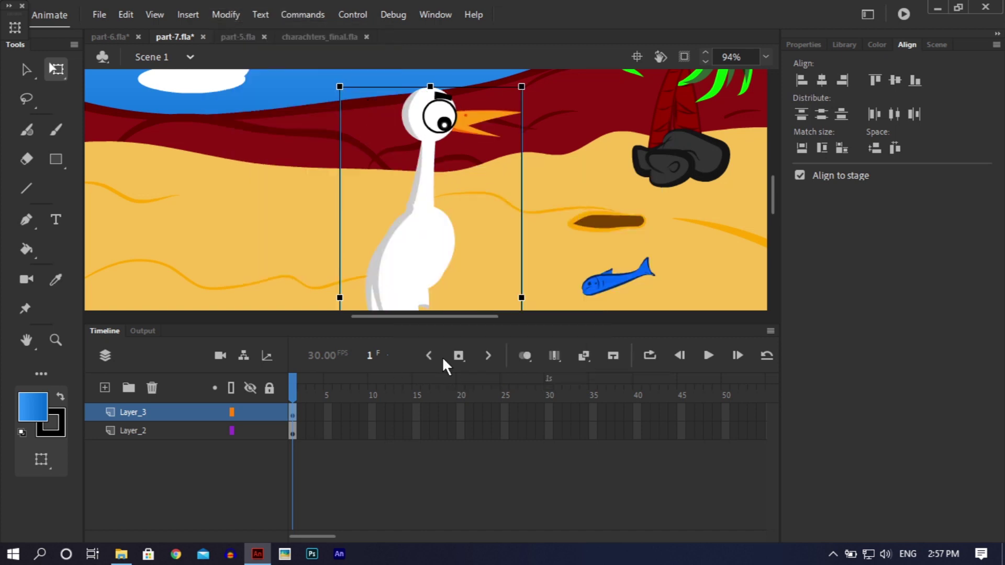
- Open the heron symbol's nested head symbol and the eye symbol inside it for editing
double_click(427, 178)
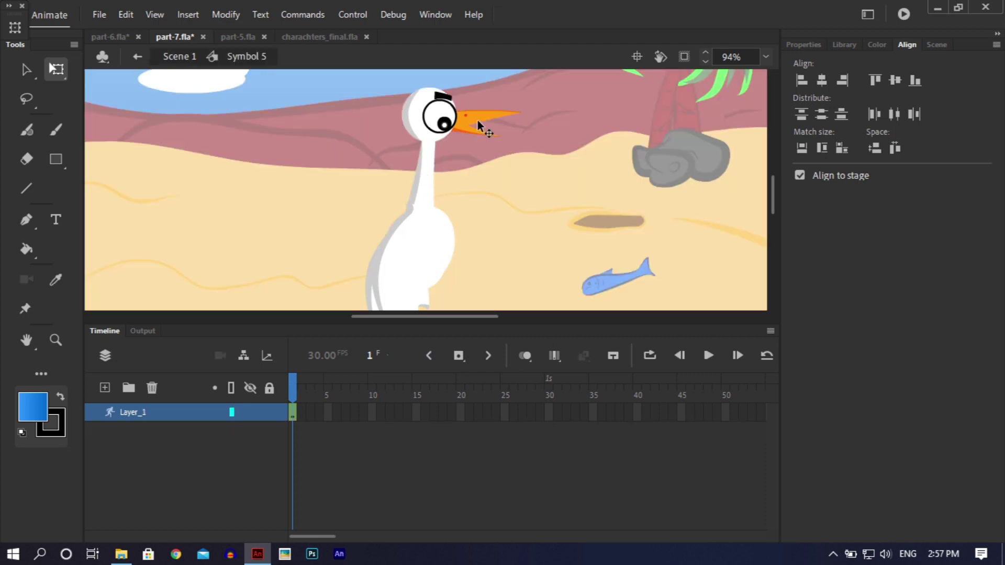
key("ctrl+equal")
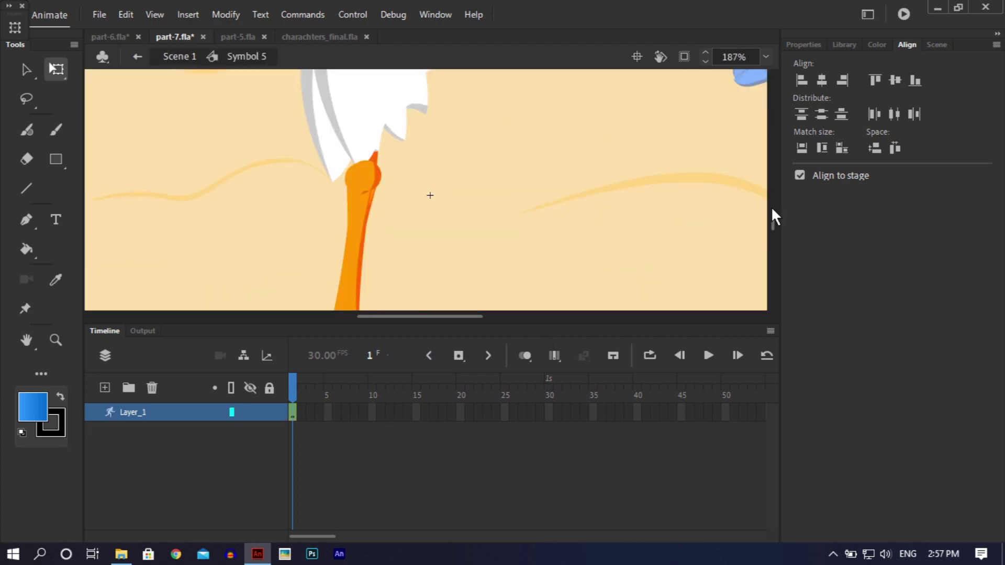
left_click_drag(772, 218, 772, 183)
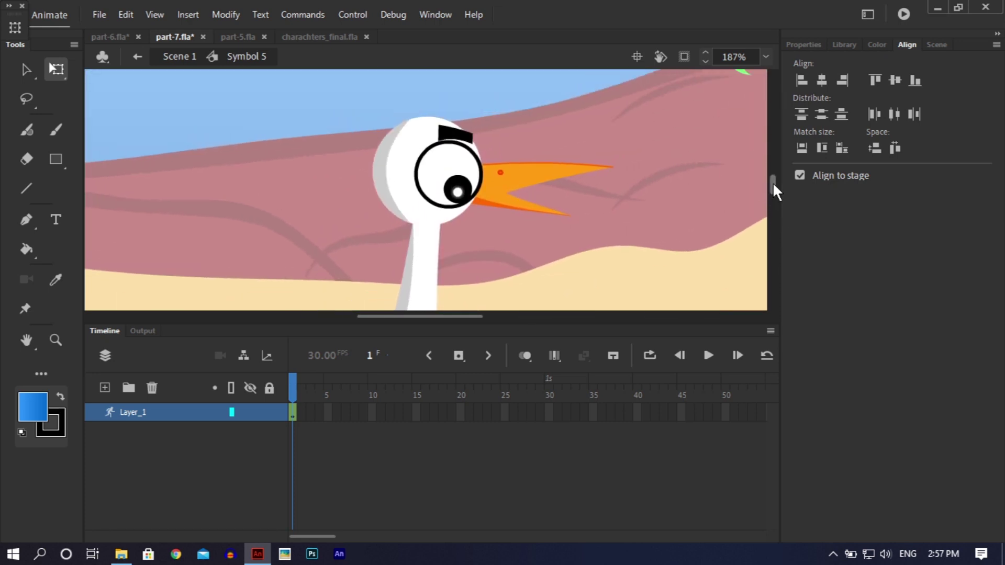
left_click(469, 136)
key("v")
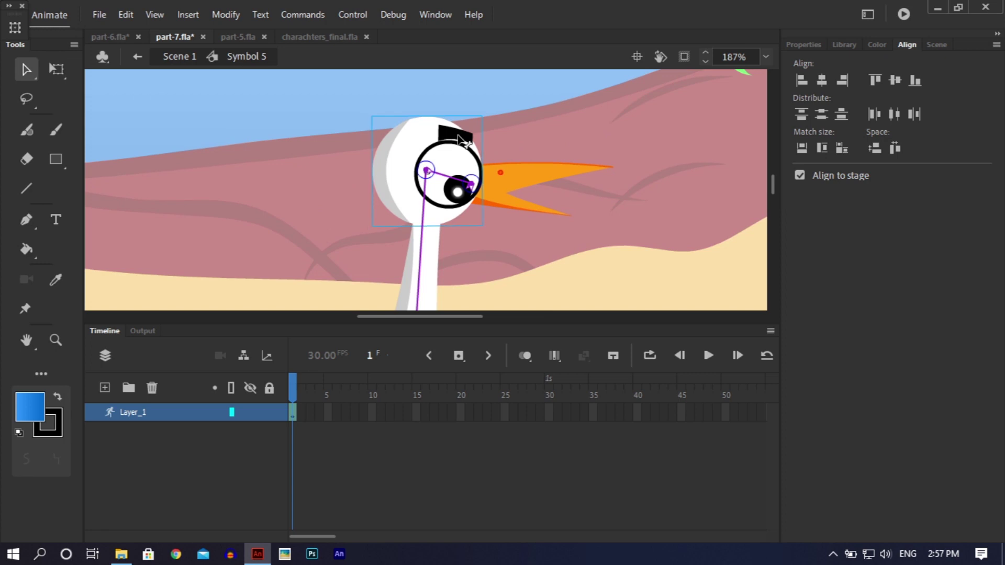
double_click(461, 140)
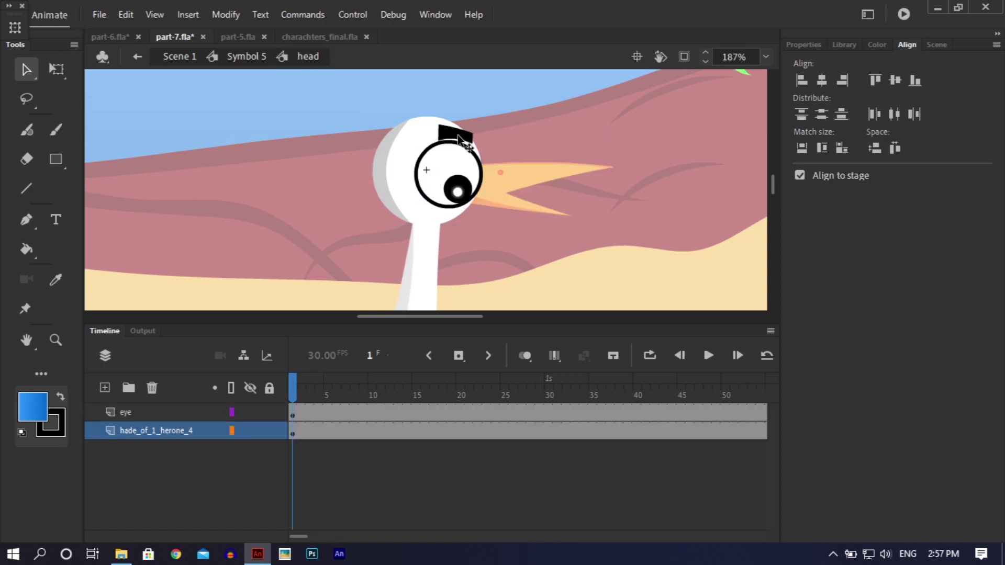
double_click(460, 139)
key("ctrl+equal")
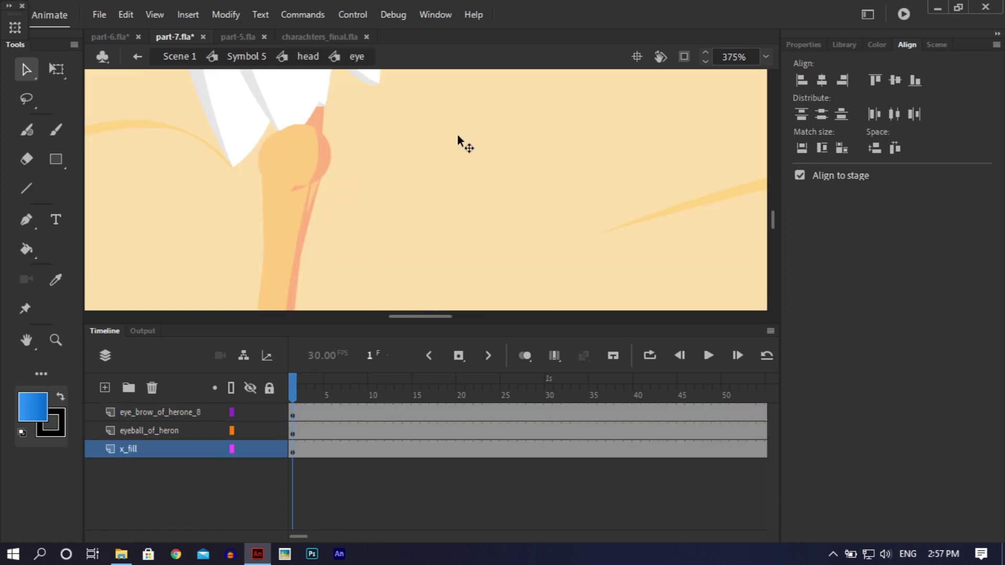
left_click_drag(772, 222, 767, 187)
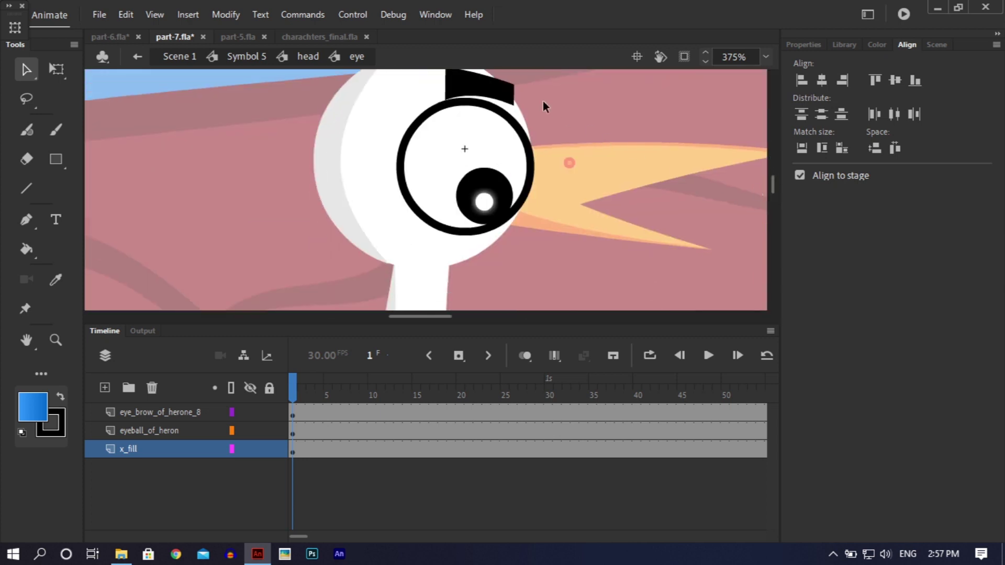
- Squeeze the heron's eyebrow much narrower with Free Transform and move it to the edge of the eye nearest the beak
left_click(500, 81)
key("w")
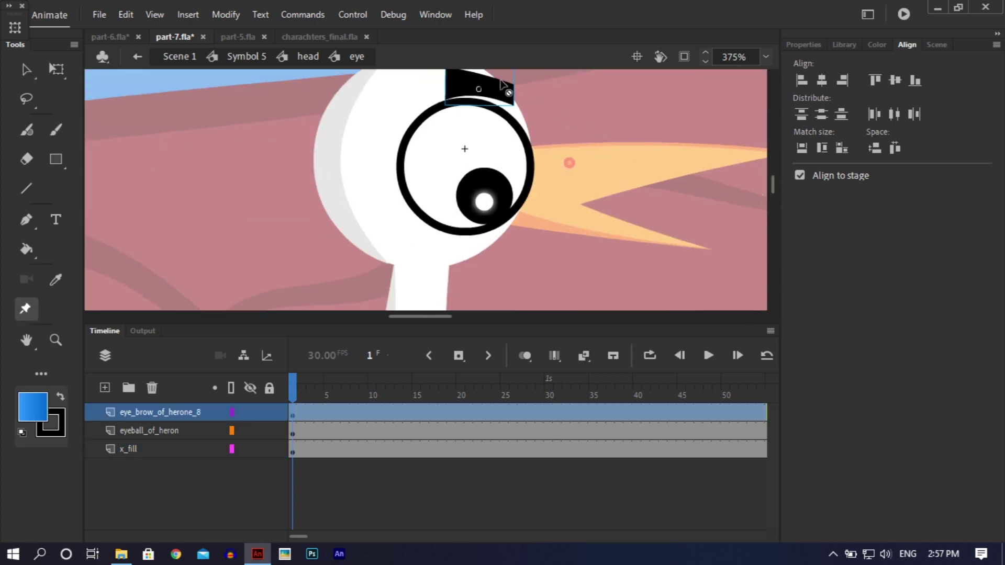
key("q")
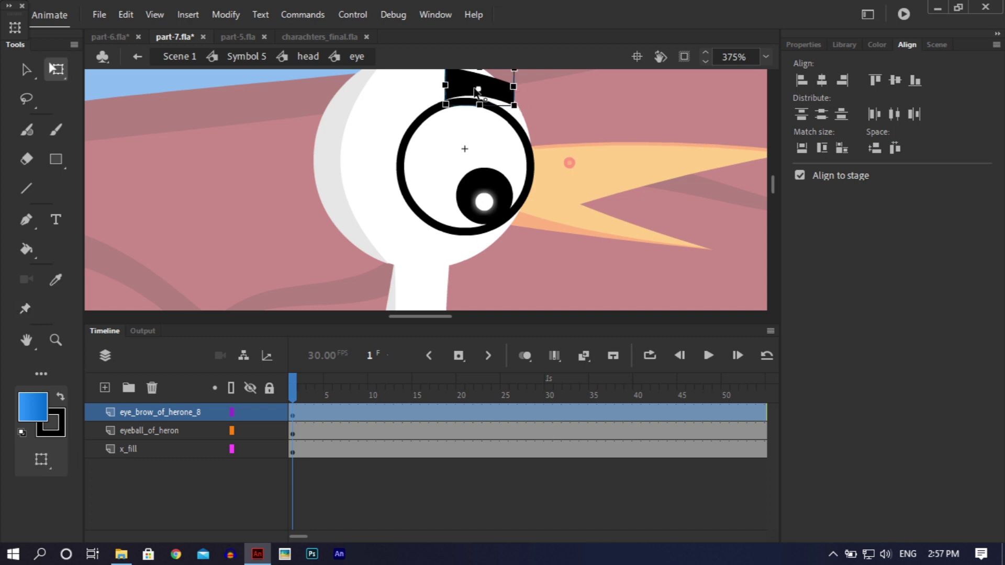
left_click_drag(445, 87, 518, 99)
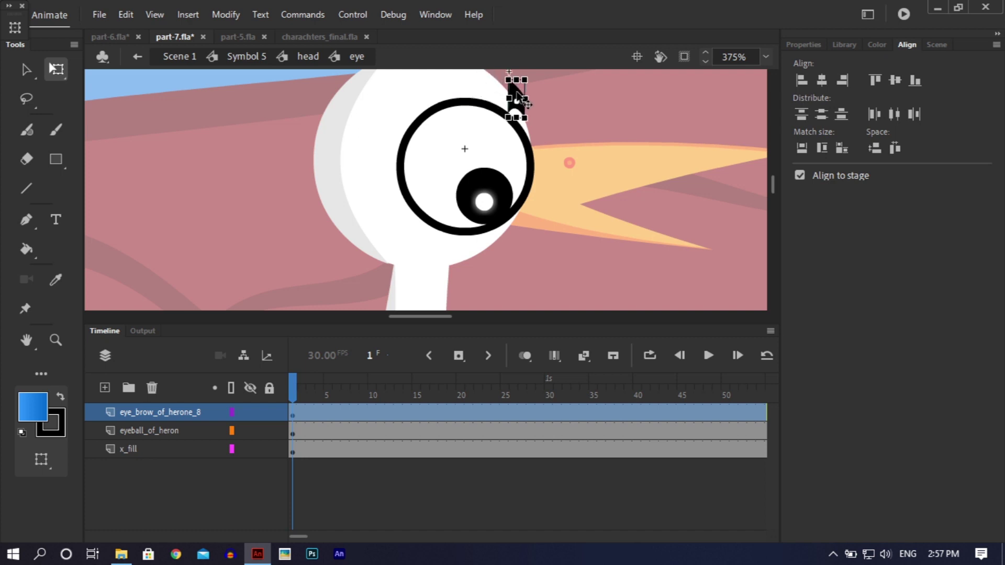
- Squeeze the heron's eye outline and eyeball together into a narrow ellipse against the edge of the head beside the beak
left_click(486, 161)
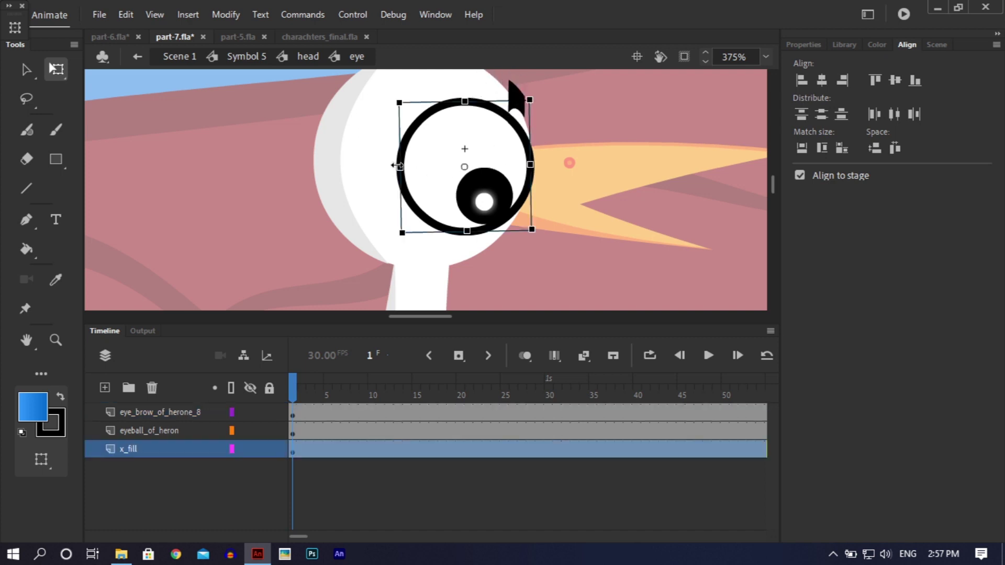
left_click_drag(400, 167, 421, 164)
key("ctrl+z")
left_click(483, 218, "shift")
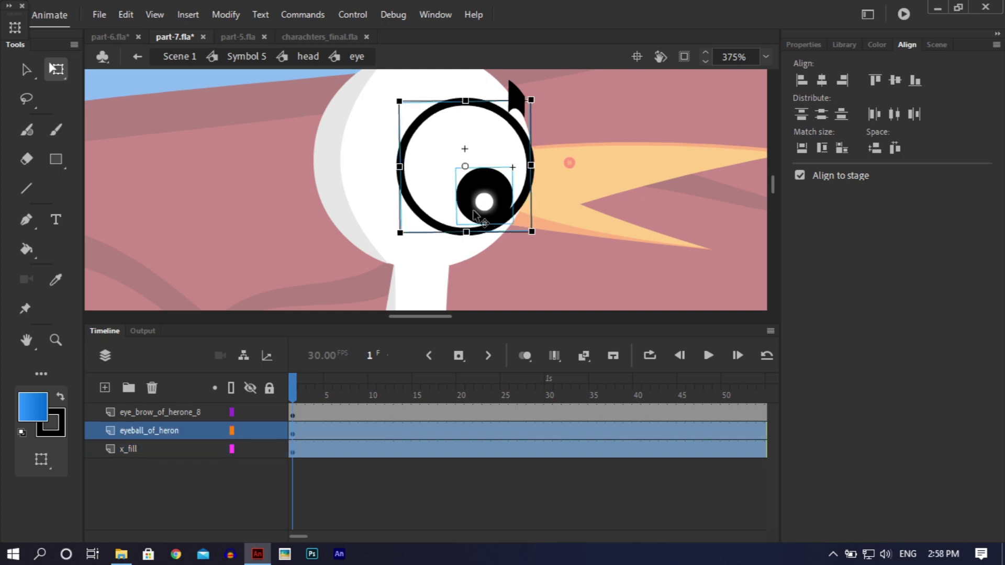
left_click_drag(404, 166, 514, 144)
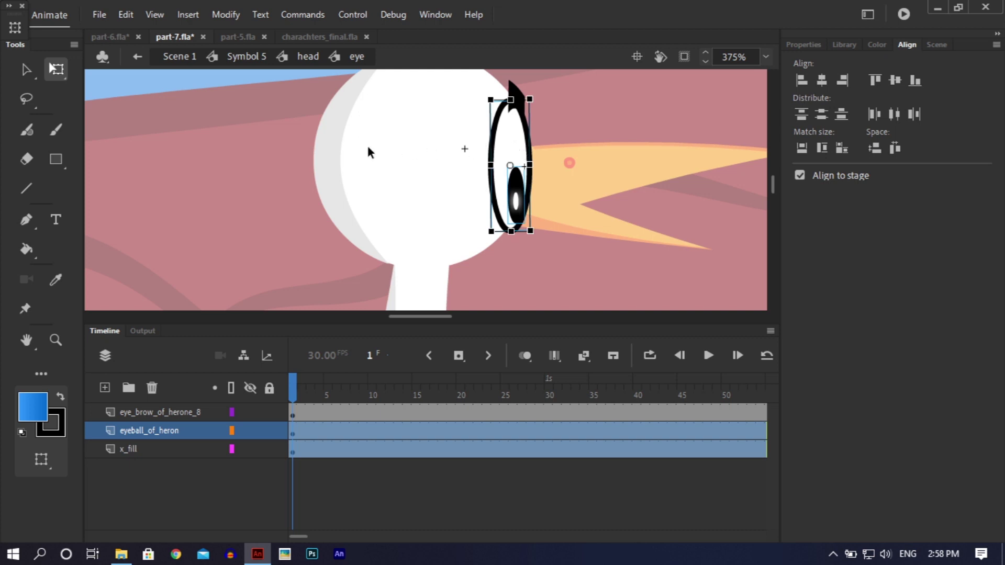
- Reshape the grey shading inside the heron's head symbol so it covers a wider area on the side away from the beak
double_click(346, 170)
double_click(345, 170)
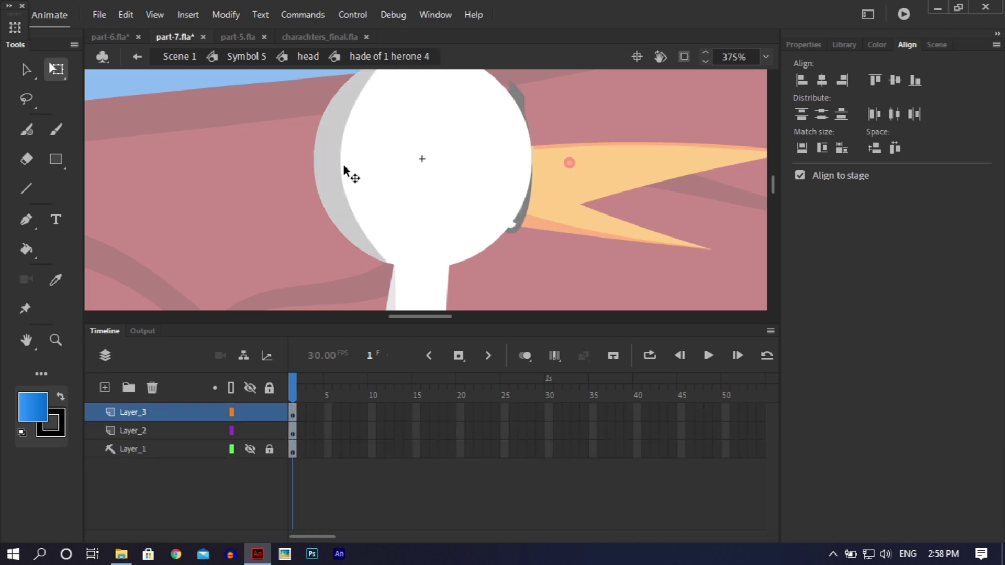
left_click_drag(340, 163, 369, 166)
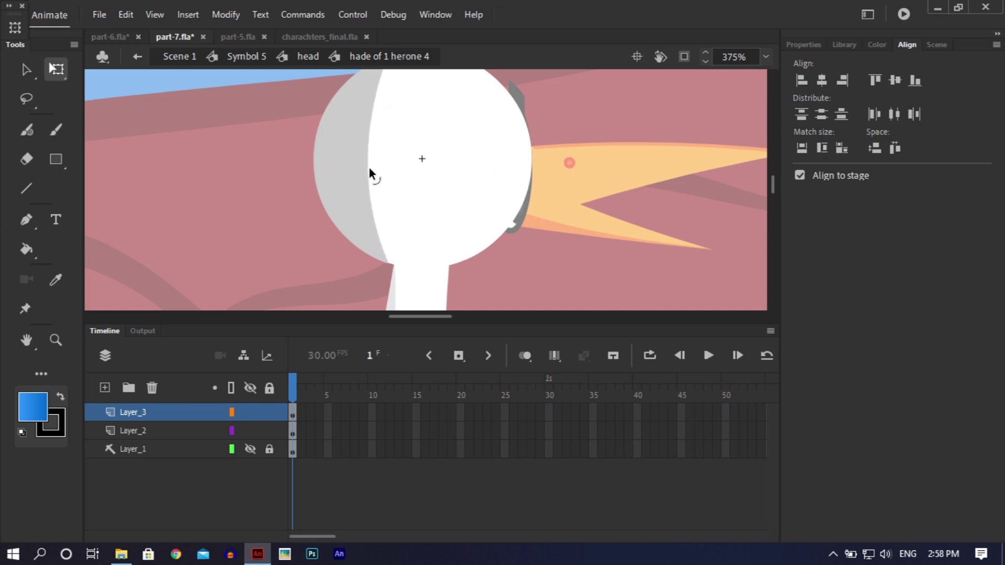
mouse_move(774, 184)
left_mouse_down()
mouse_move(772, 166)
mouse_move(773, 186)
left_mouse_up()
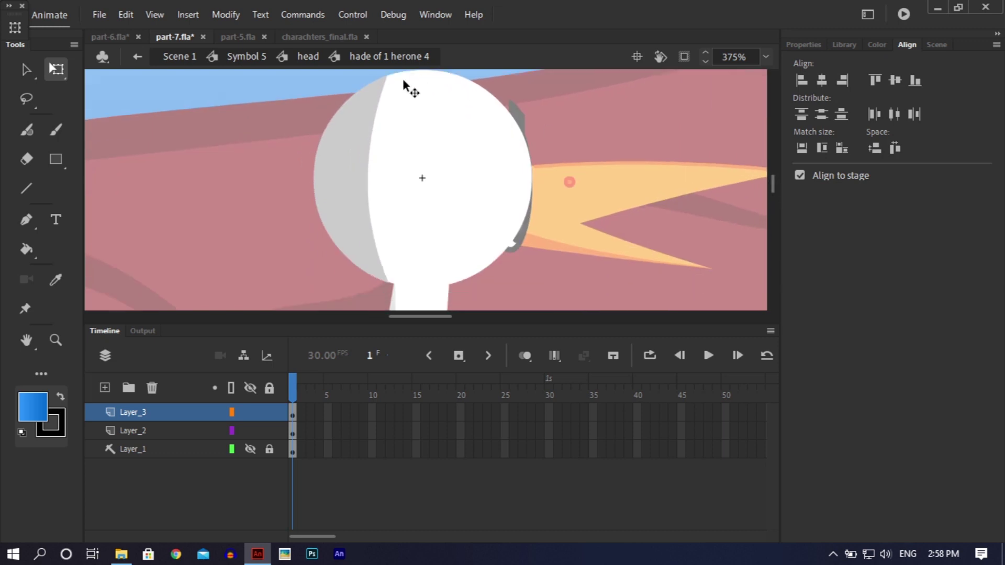
left_click_drag(387, 74, 419, 73)
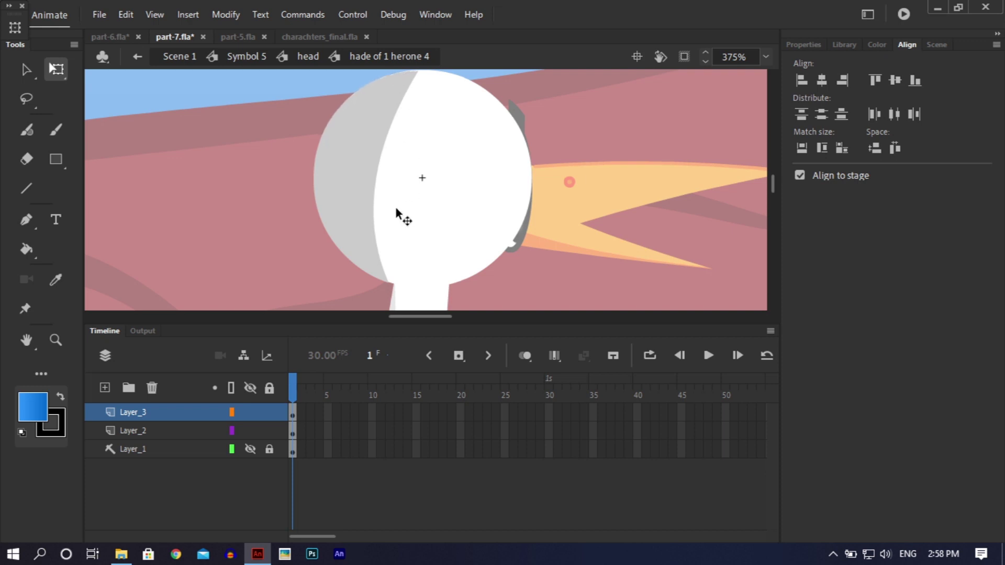
left_click_drag(386, 281, 393, 285)
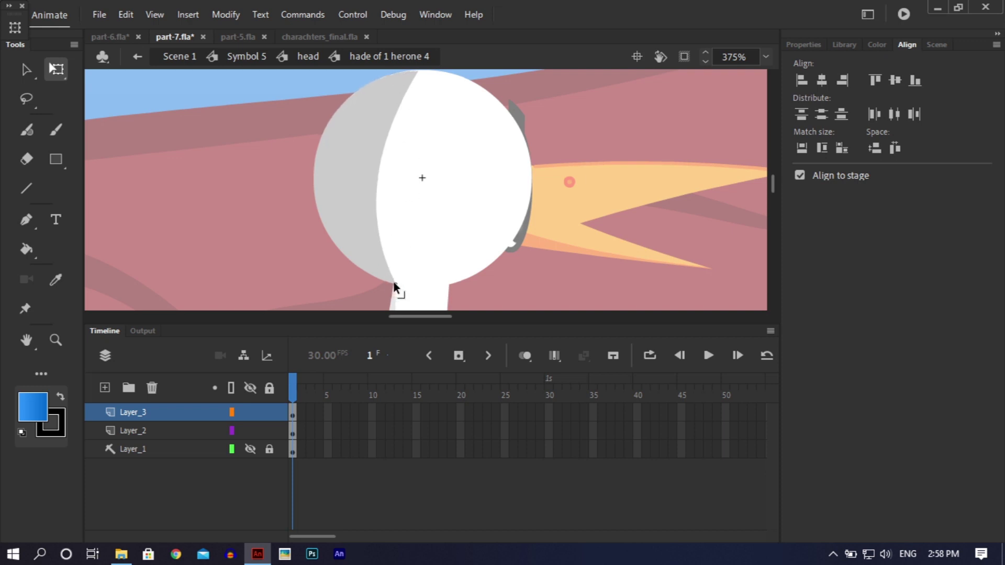
left_click_drag(375, 174, 375, 162)
double_click(589, 284)
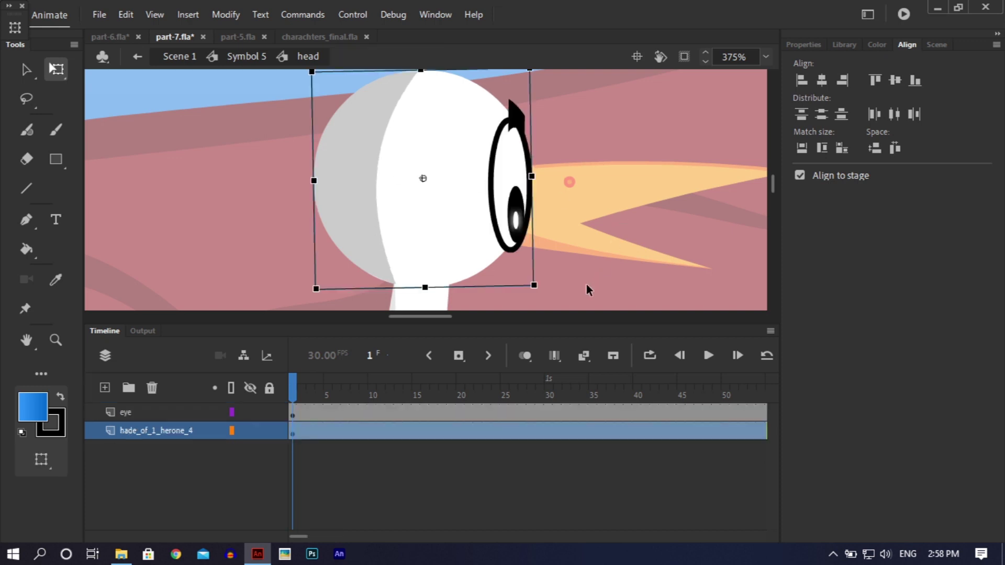
- Raise the eyeball slightly and make it a little narrower inside the heron's eye symbol, returning to the head symbol
left_click(564, 287)
left_click(520, 220)
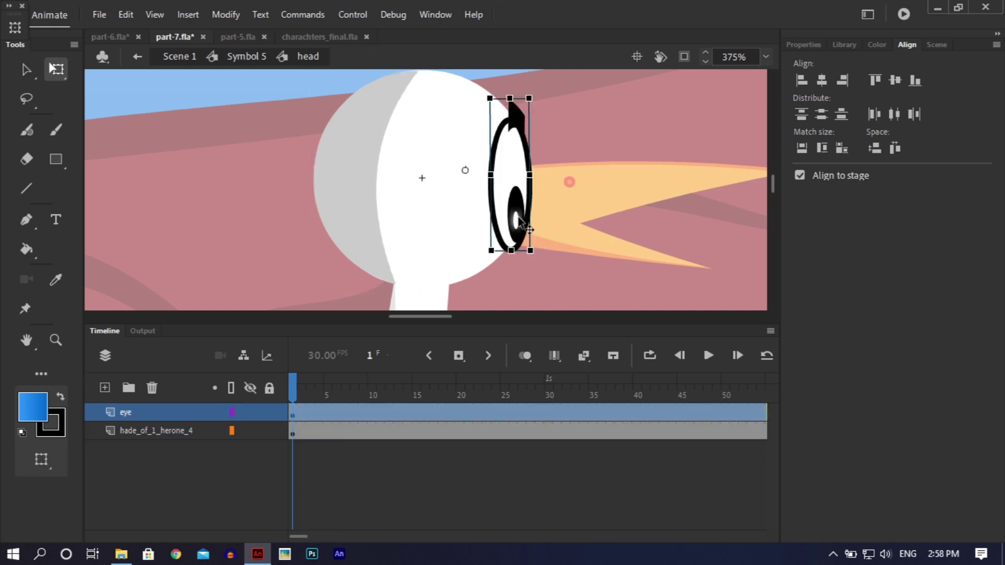
double_click(519, 220)
left_click(520, 215)
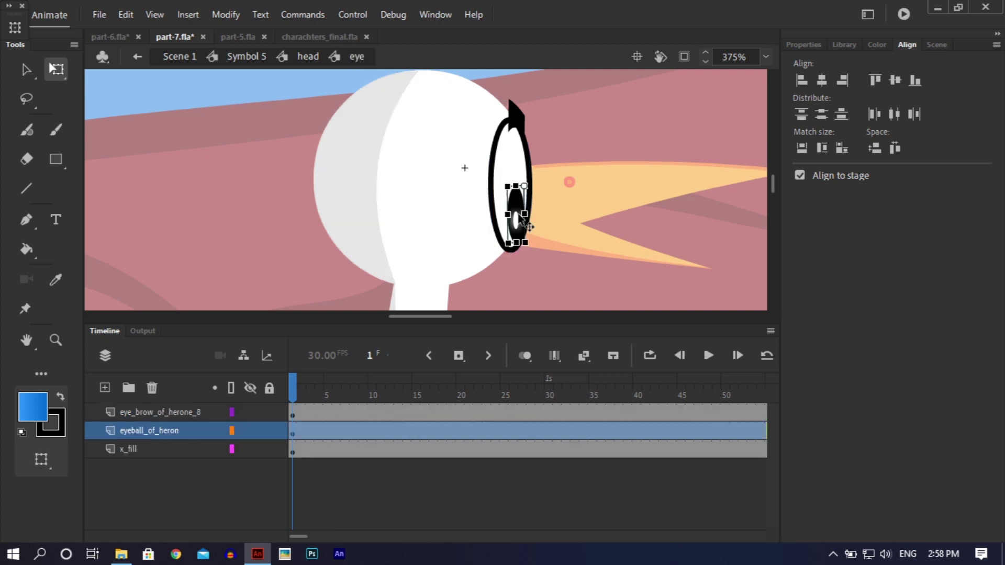
mouse_move(518, 204)
left_mouse_down()
mouse_move(520, 184)
mouse_move(512, 207)
mouse_move(518, 201)
left_mouse_up()
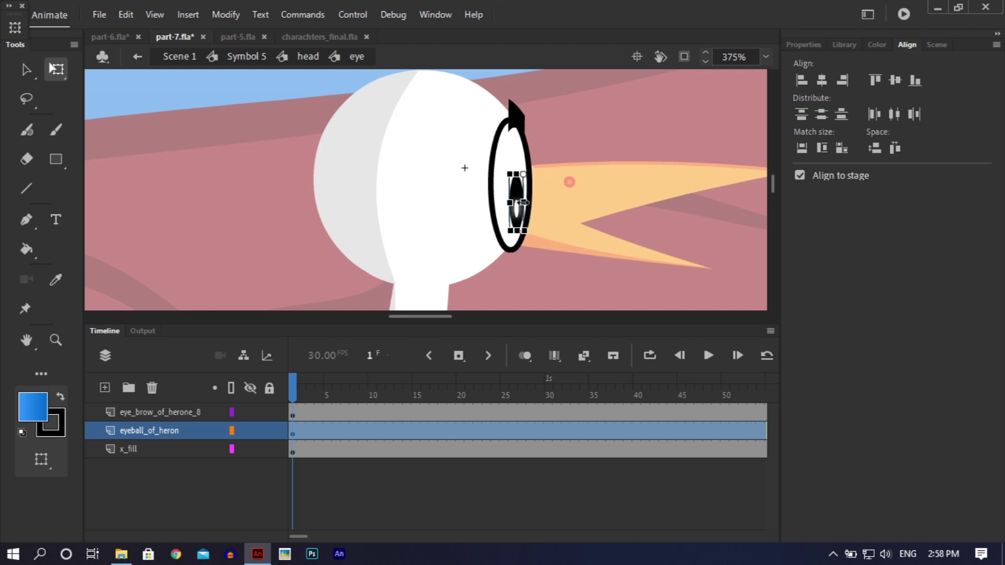
double_click(539, 265)
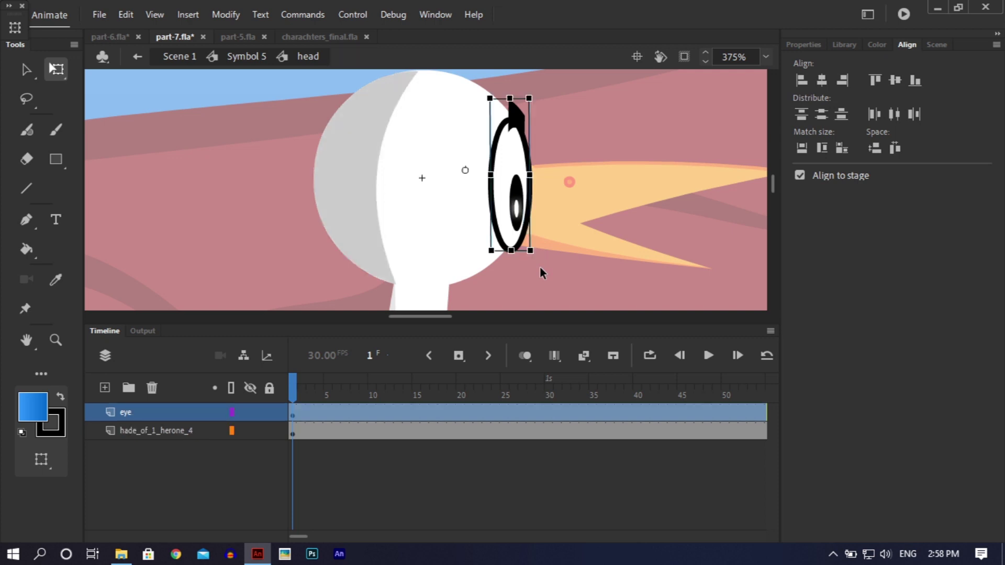
- Shorten both beak halves together from a pivot at the head joint and skew them slightly downward
double_click(588, 181)
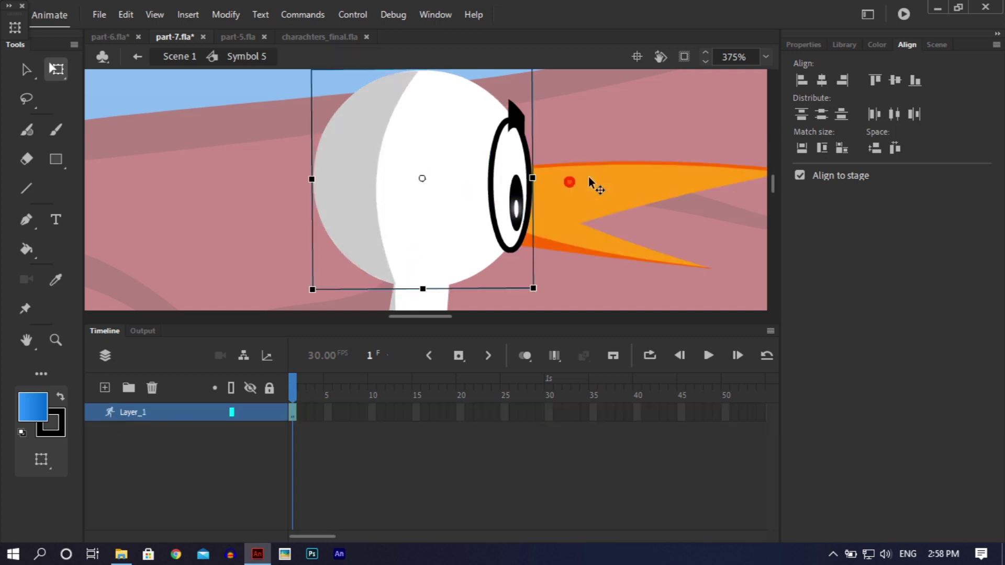
left_click(592, 183)
left_click_drag(396, 316, 415, 319)
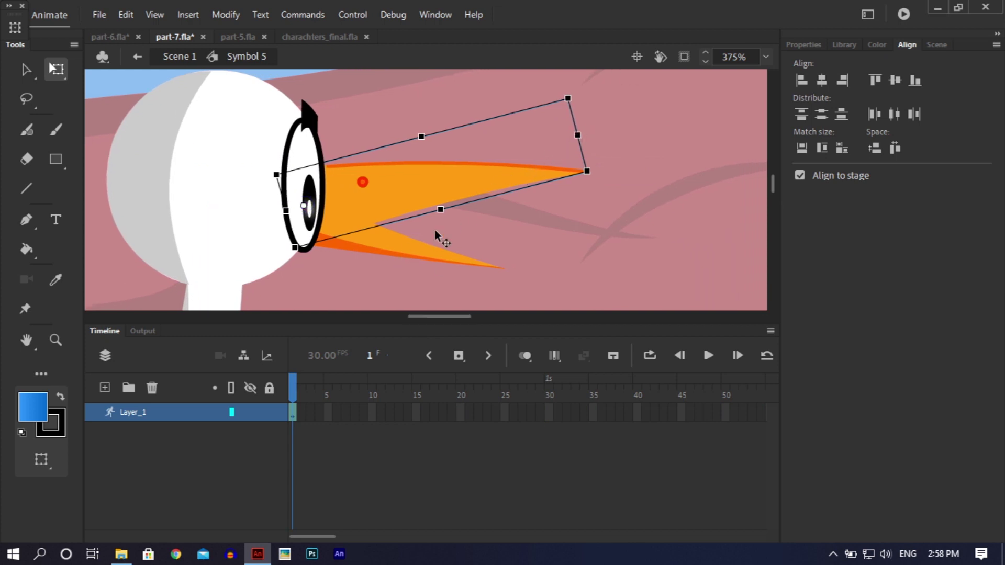
left_click(410, 252)
left_click(472, 181, "shift")
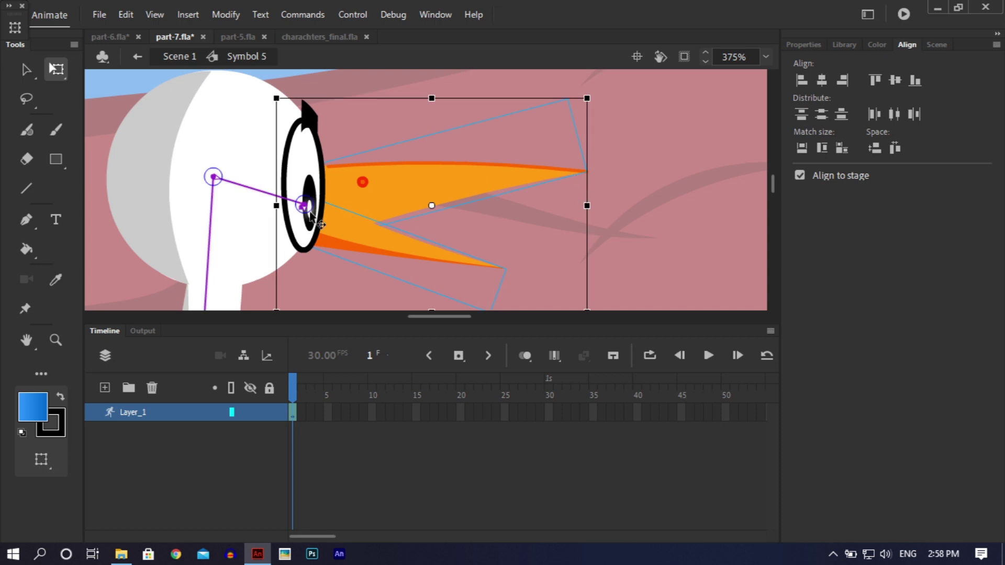
left_click_drag(429, 205, 373, 207)
left_click_drag(307, 208, 305, 208)
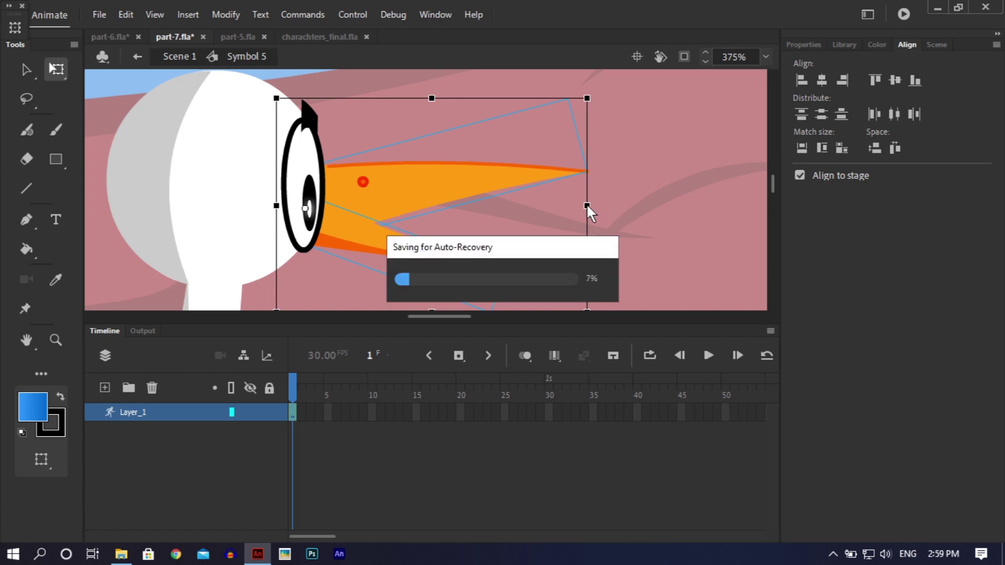
left_click_drag(586, 206, 412, 208)
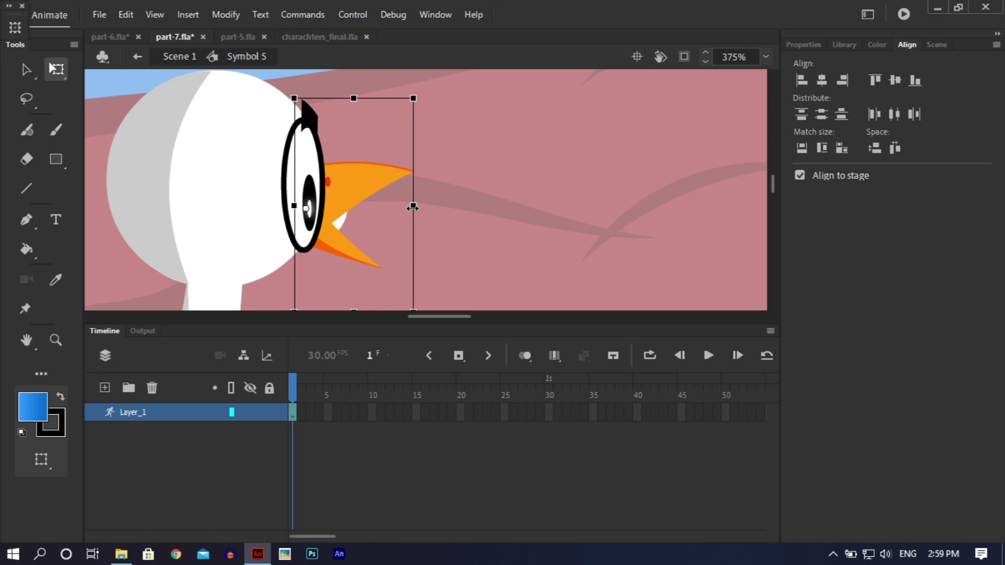
left_click_drag(414, 156, 400, 179)
left_click(478, 206)
- Hide the white Symbol 2 instance between the beak halves with an Alpha color effect
left_click(342, 230)
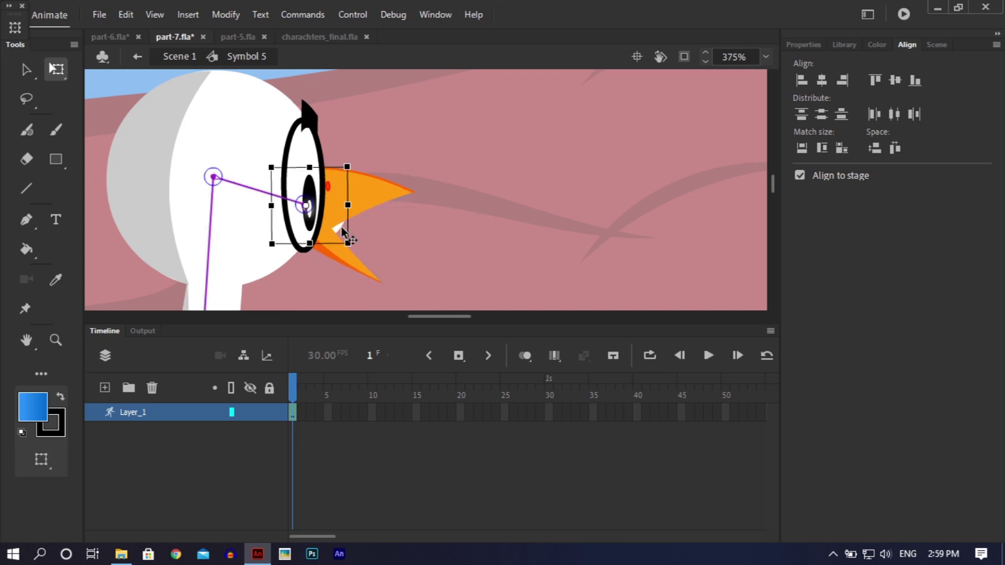
left_click(810, 44)
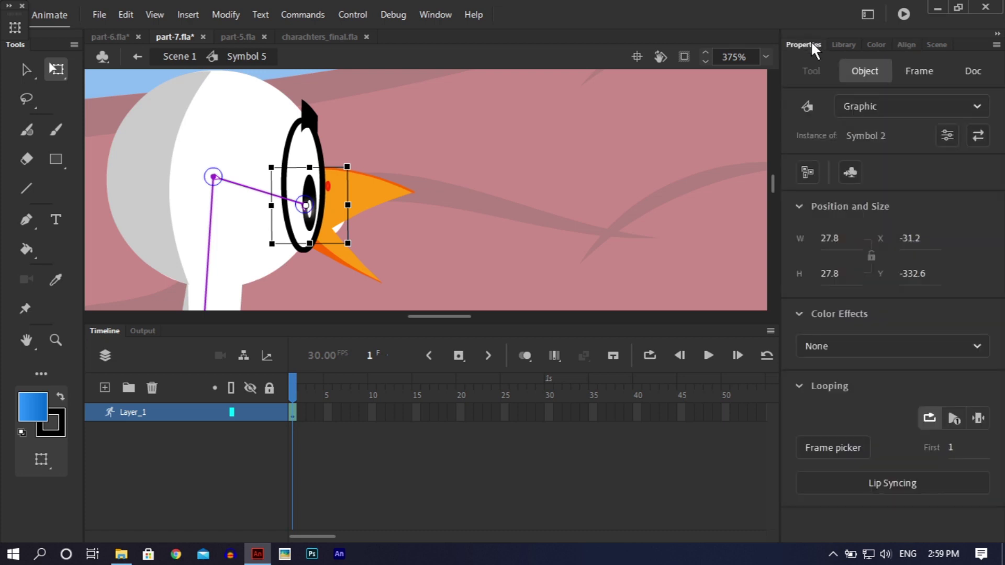
left_click(849, 348)
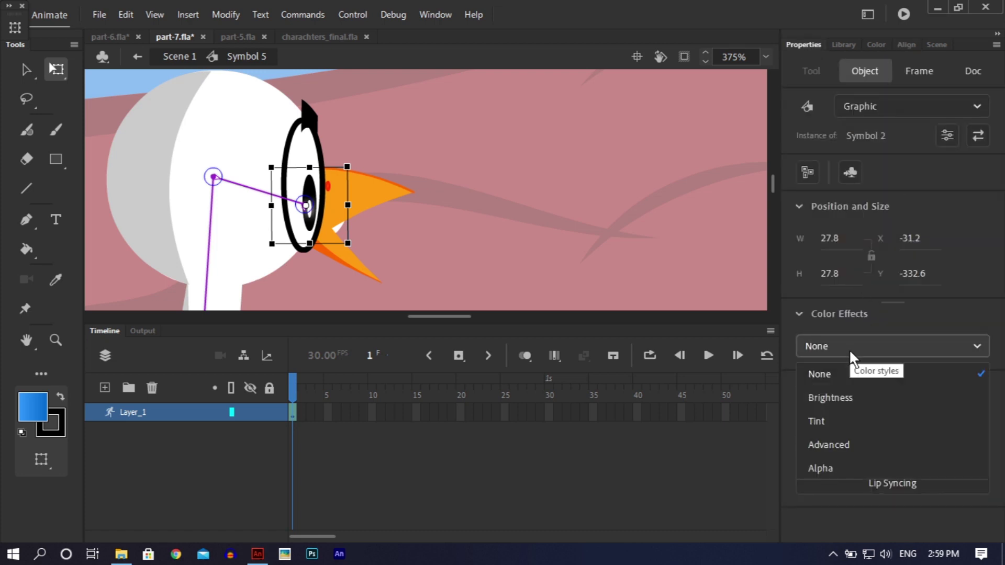
left_click(832, 457)
left_click(610, 206)
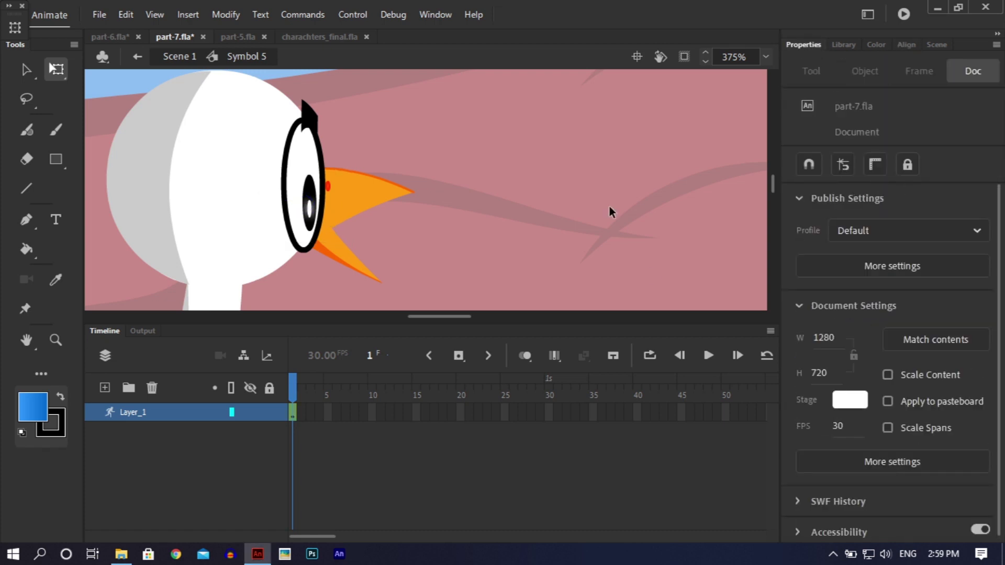
- Flip the heron's front wing horizontally and rotate it slightly inward over the side of the body facing the fish
key("ctrl+minus")
key("ctrl+minus")
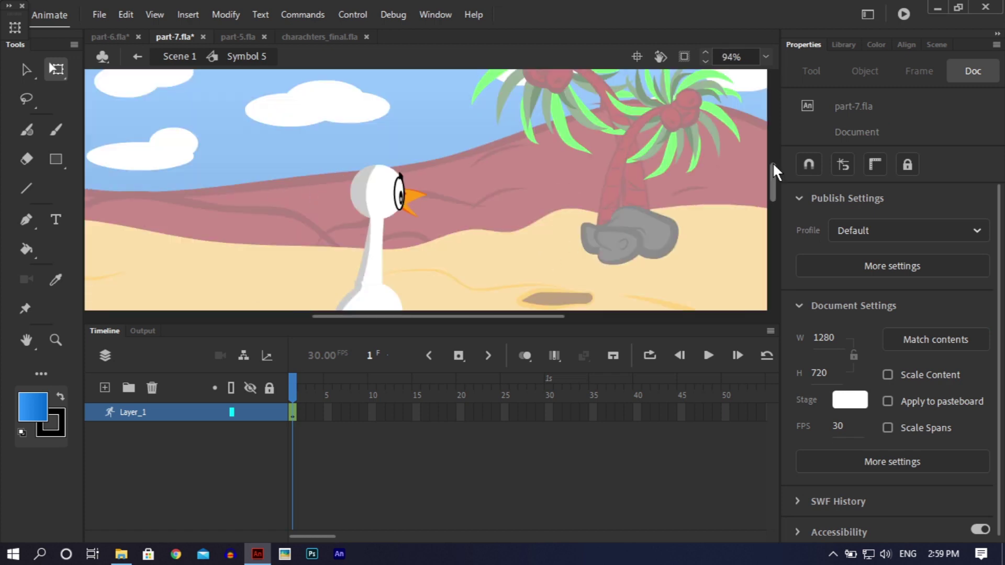
left_click_drag(773, 179, 771, 199)
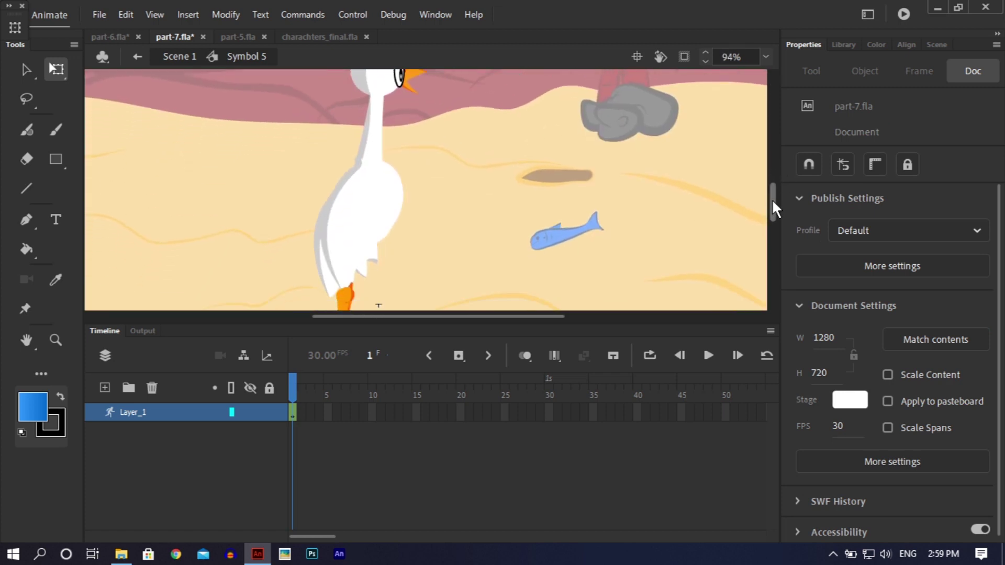
left_click_drag(772, 205, 772, 209)
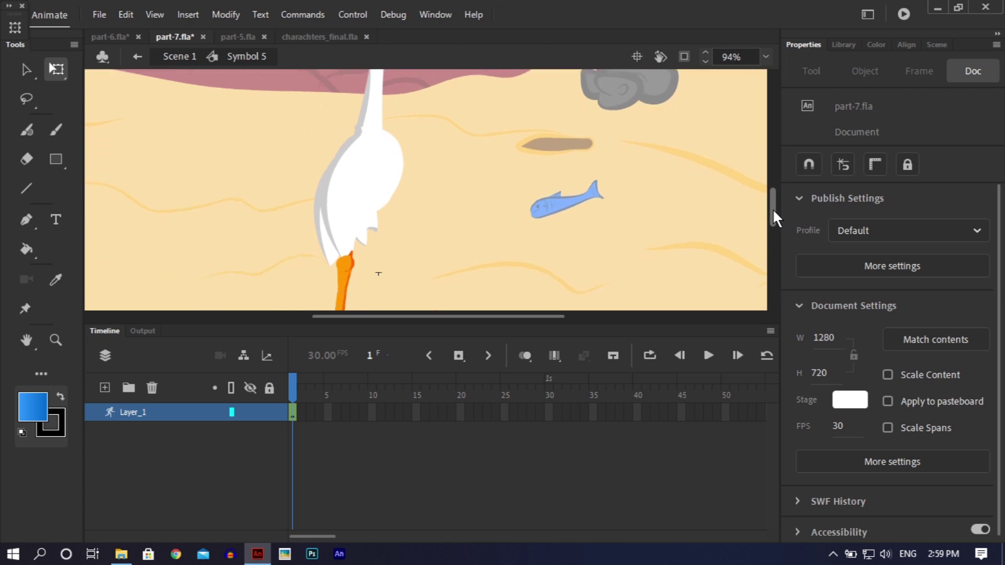
left_click(343, 200)
left_click_drag(341, 169, 382, 178)
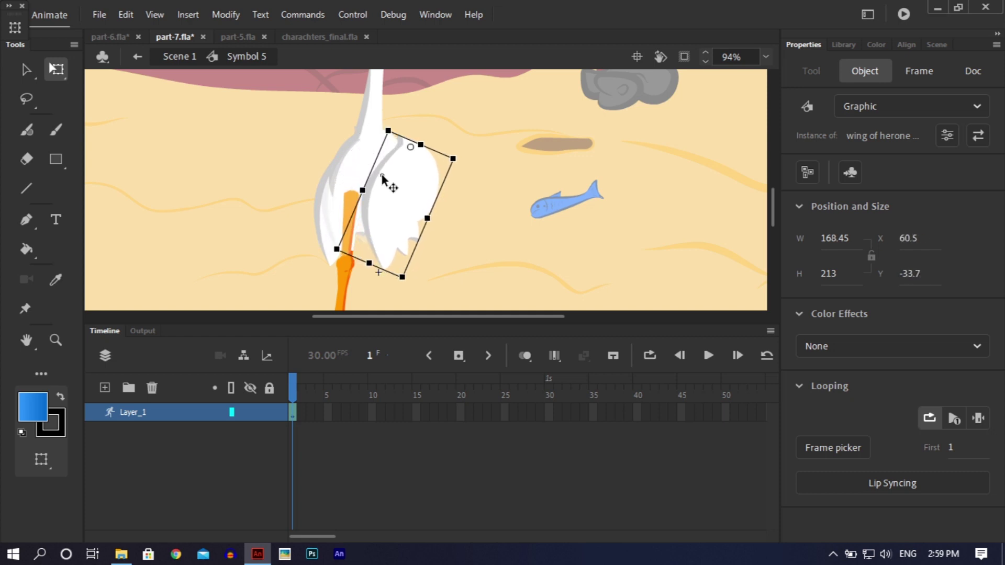
key("ctrl+z")
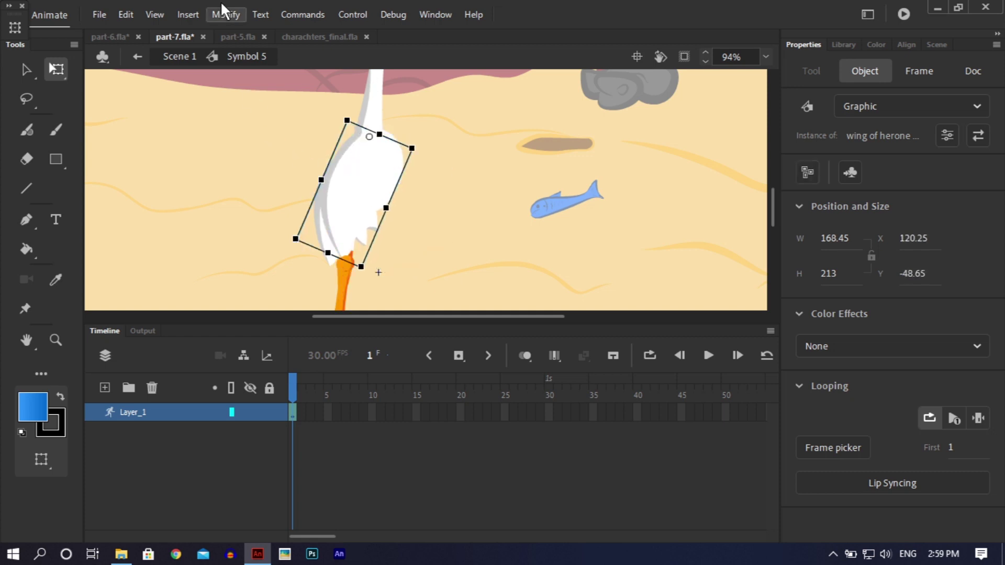
left_click(226, 15)
mouse_move(331, 216)
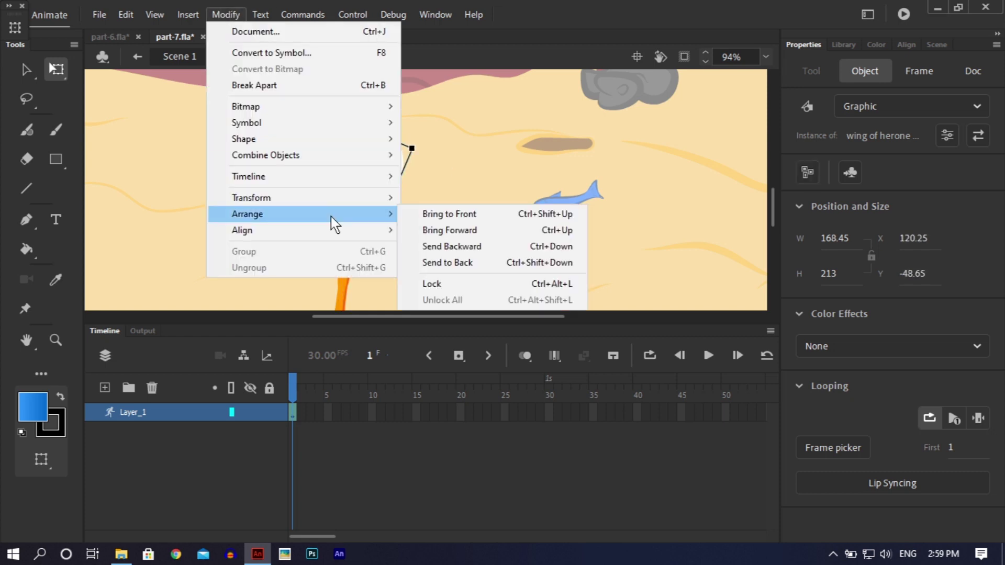
mouse_move(356, 199)
left_click(467, 354)
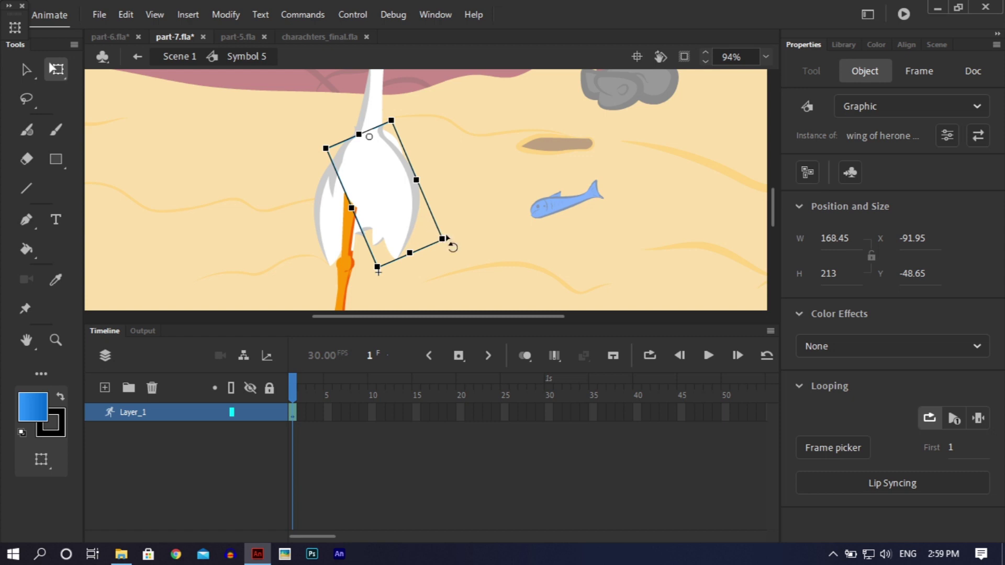
left_click_drag(447, 239, 475, 317)
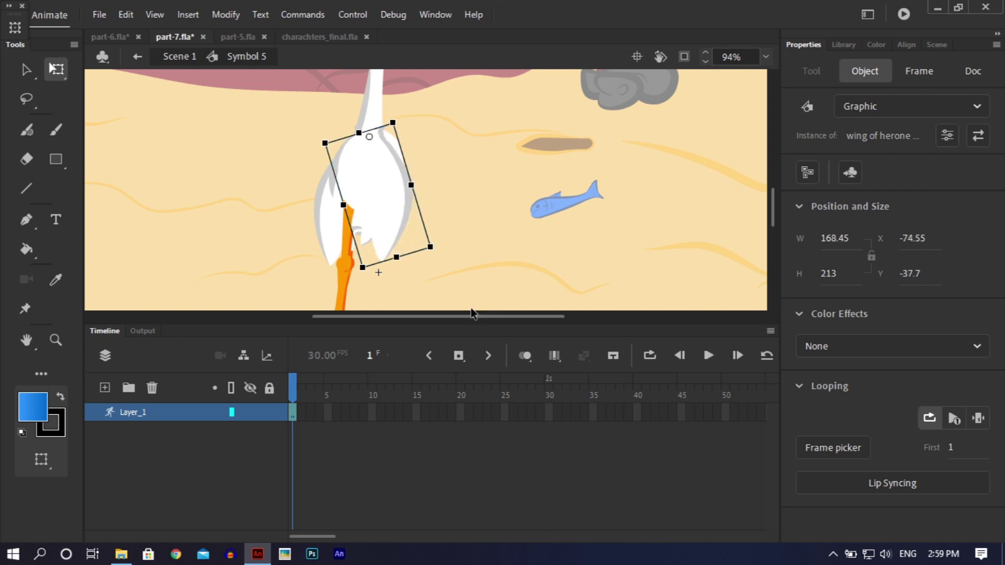
left_click(478, 246)
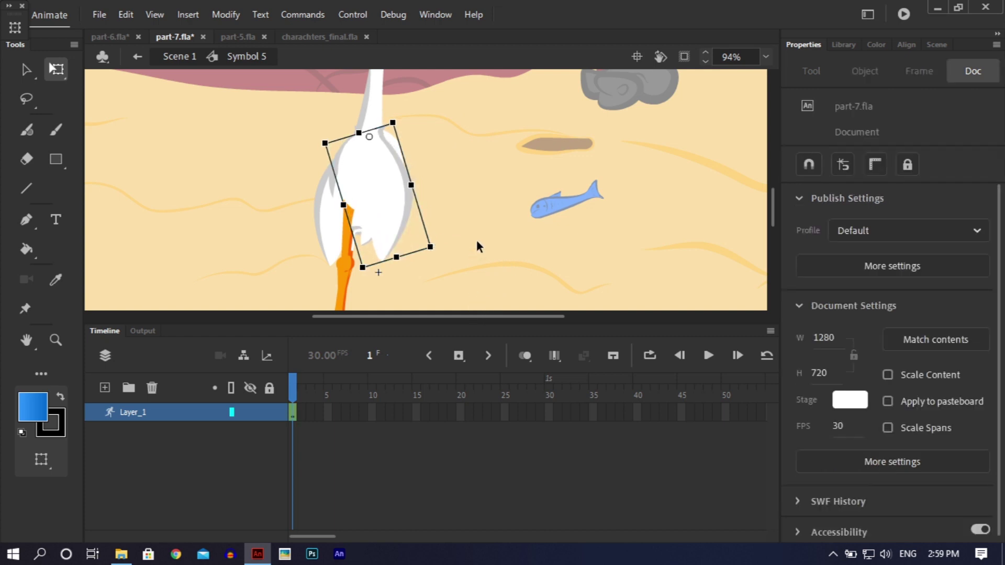
- Examine the white fill inside the heron's bally of heron4 symbol and return to Symbol 5
left_click(335, 198)
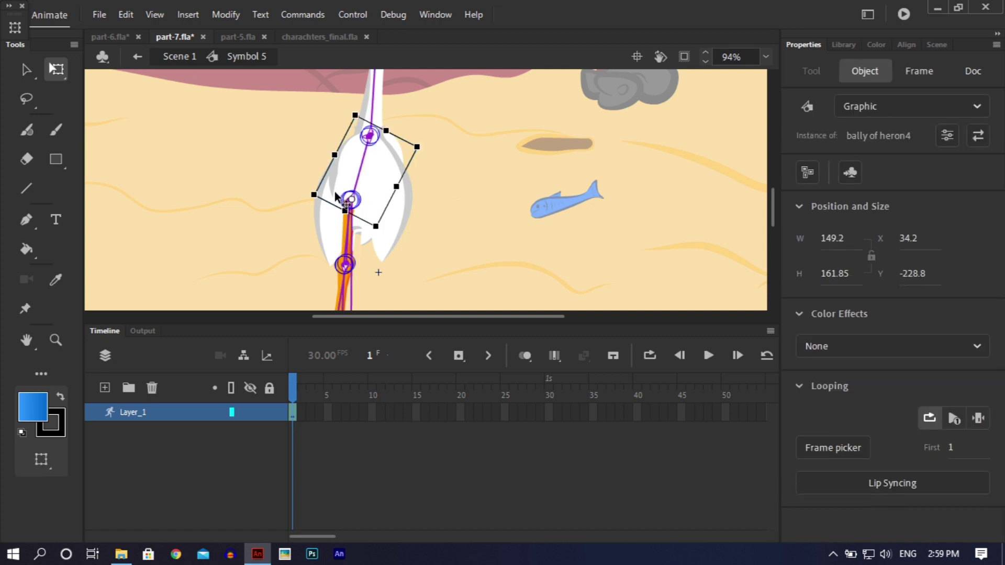
left_click(334, 186)
double_click(332, 189)
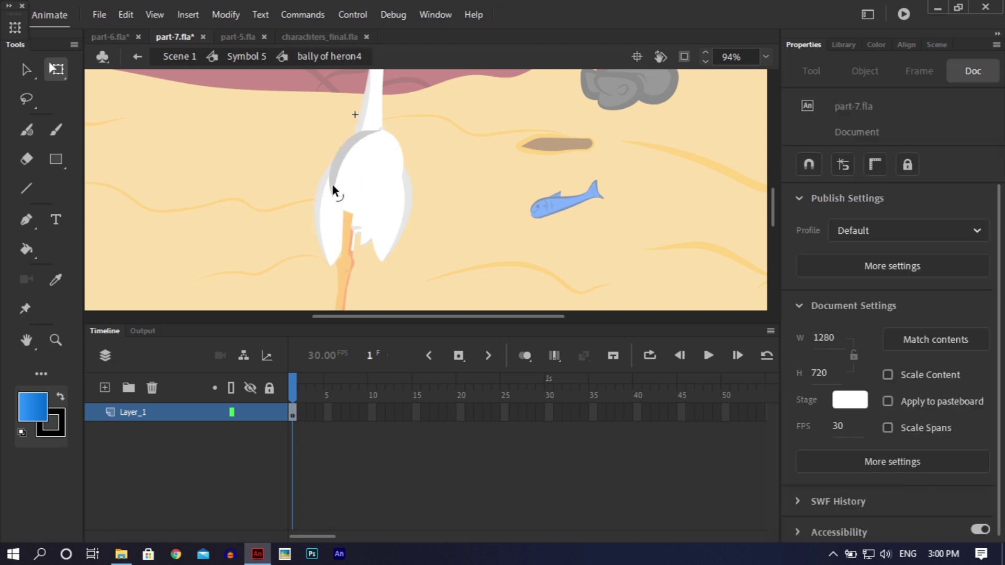
left_click(374, 163)
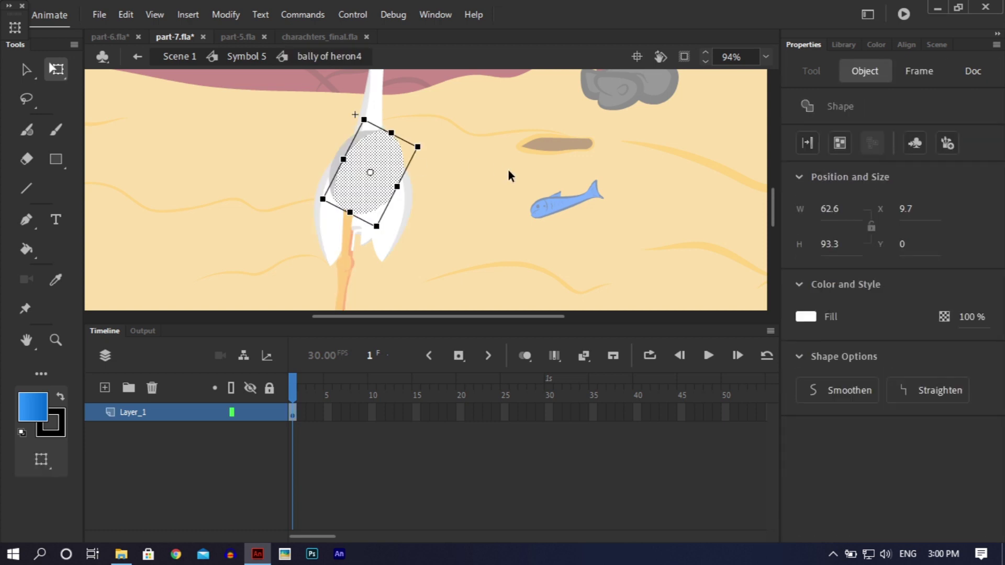
double_click(410, 232)
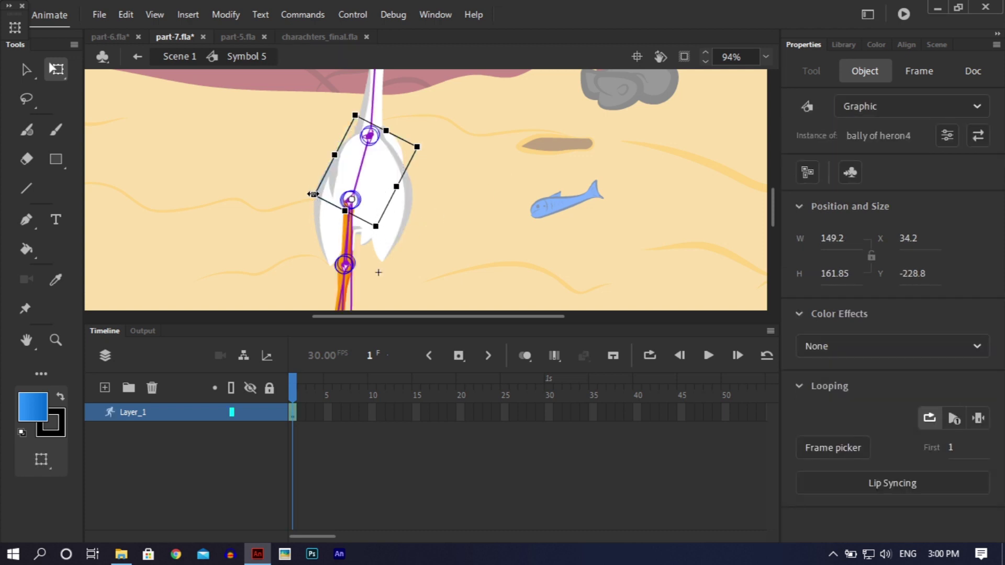
- Enlarge the bally of heron4 instance to about 179 by 205 px between the wings and bring it to the front
left_click_drag(376, 226, 376, 244)
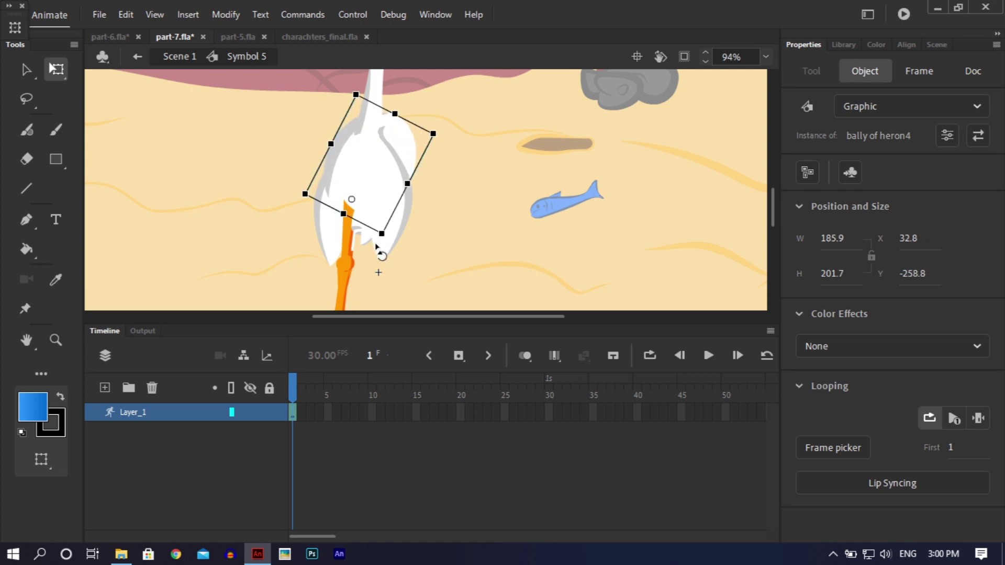
left_click_drag(403, 145, 390, 160)
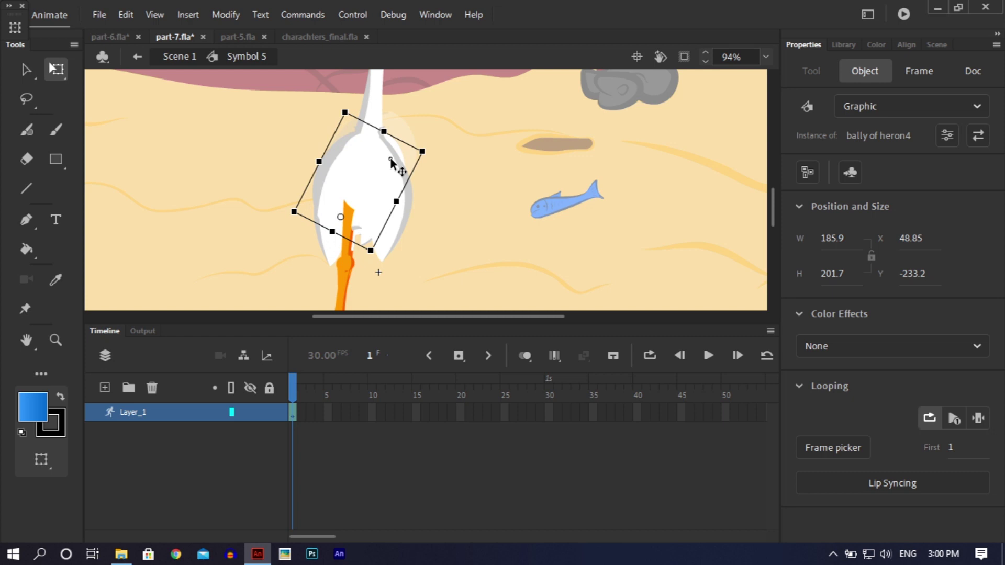
left_click_drag(308, 215, 326, 229)
key("ctrl+z")
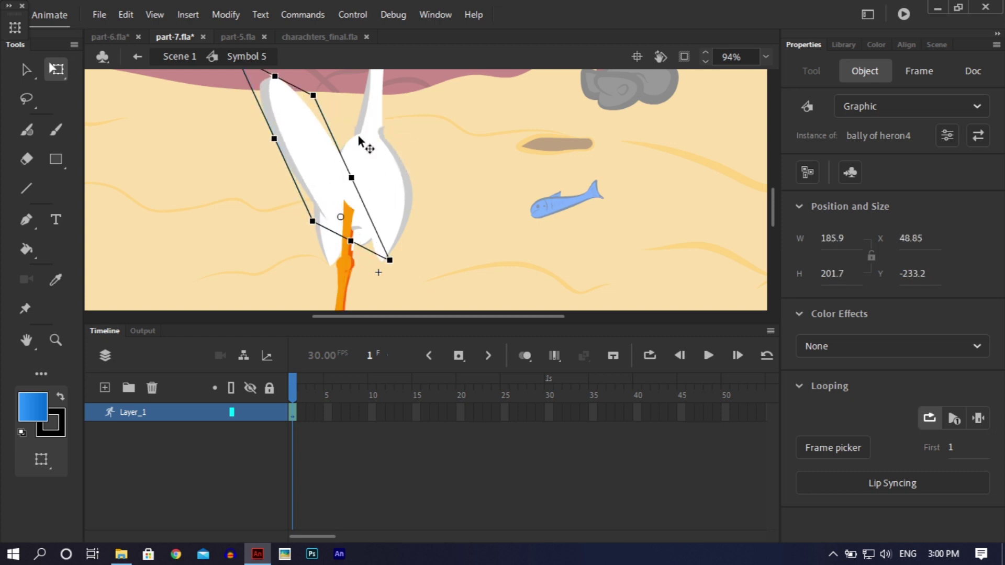
mouse_move(390, 137)
left_mouse_down()
mouse_move(402, 141)
mouse_move(387, 134)
left_mouse_up()
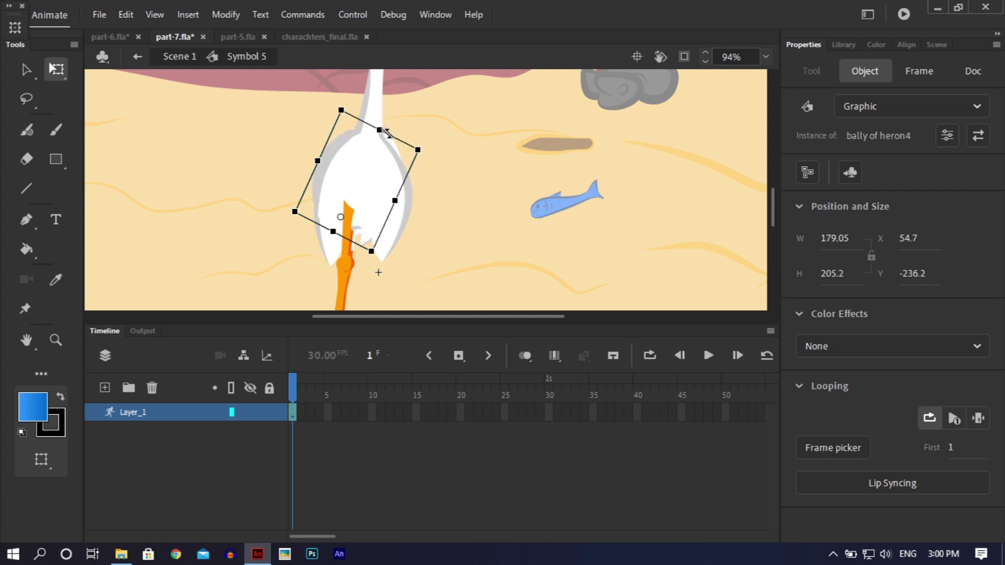
key("ctrl+shift+Up")
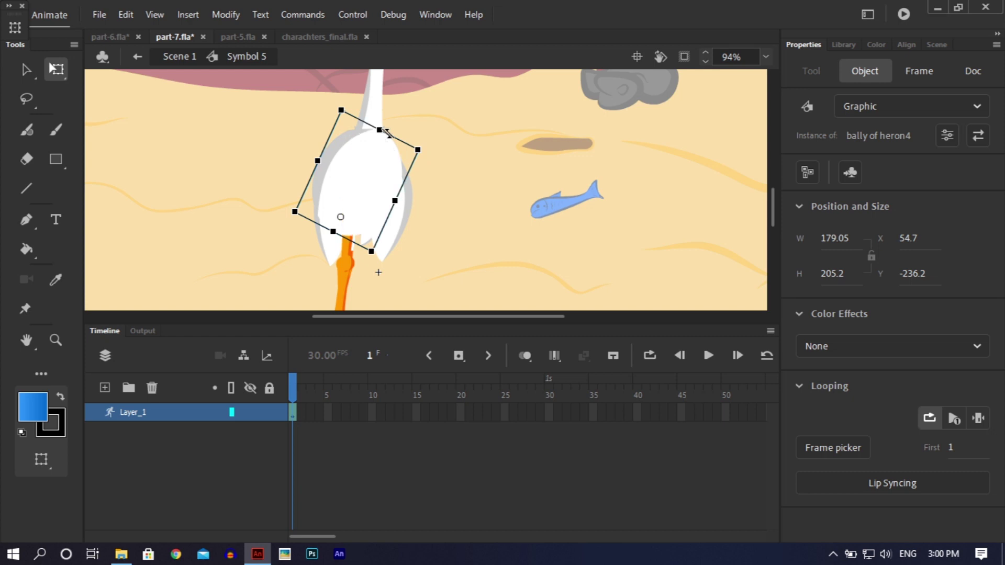
- Try to shift the heron's front wing slightly inward toward the belly
left_click(397, 241)
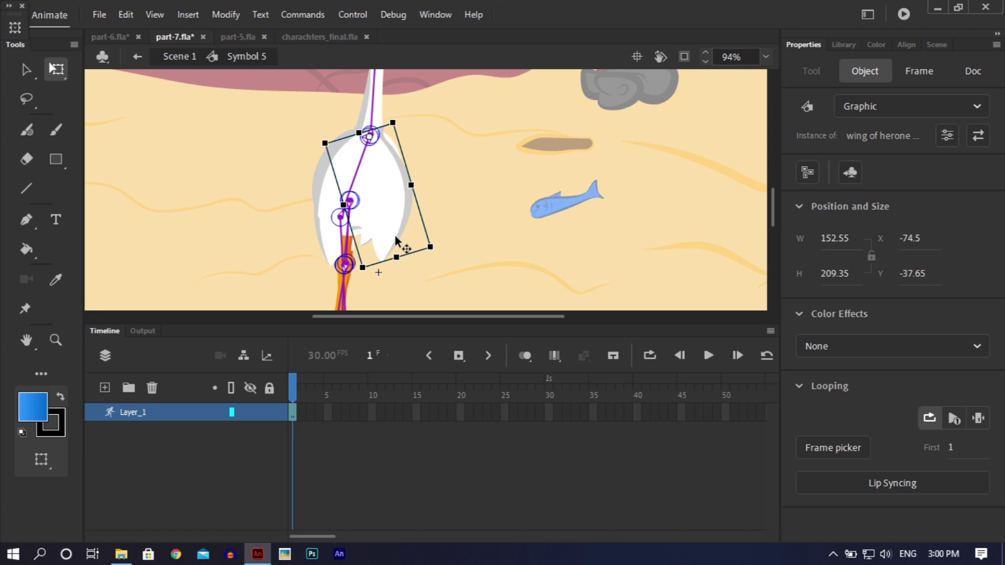
left_click(431, 163)
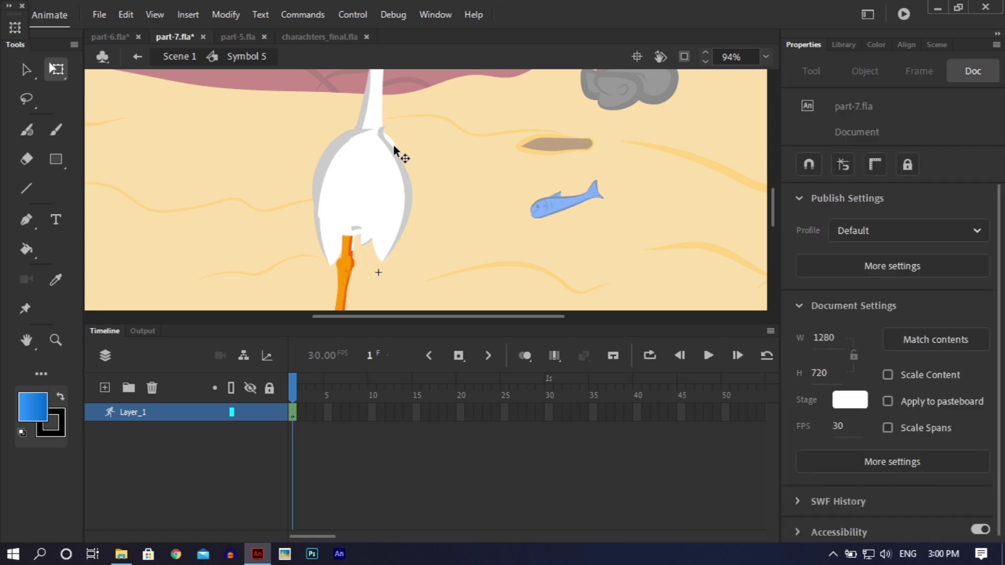
left_click(394, 151)
left_click_drag(393, 149, 392, 150)
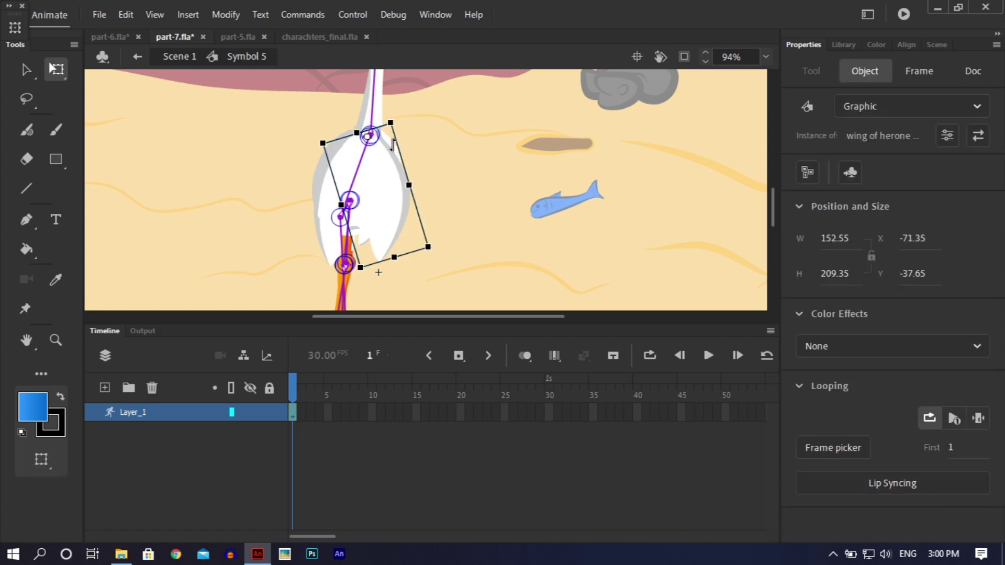
left_click(454, 148)
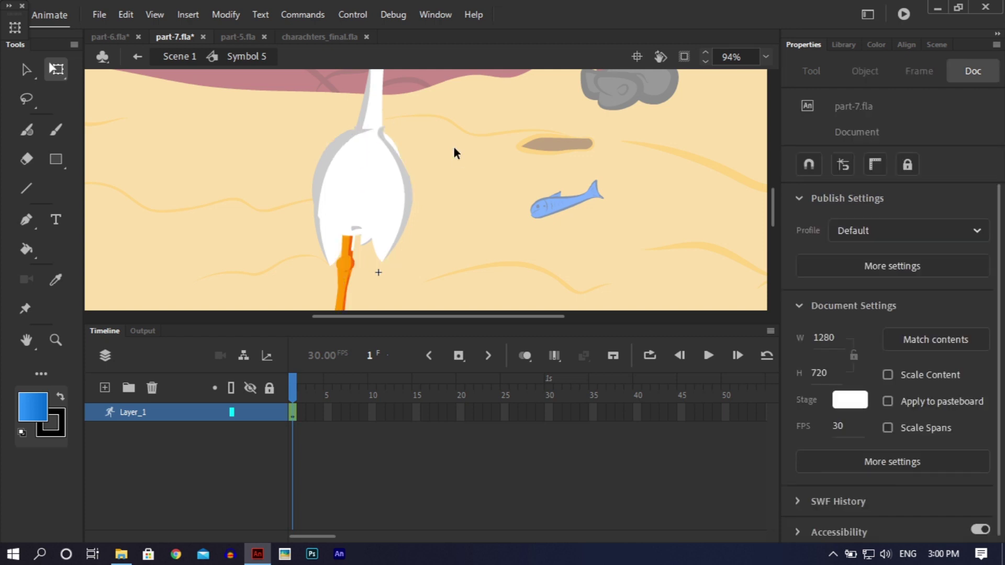
- Nudge the enlarged belly four increments away from the fish, over the back wing
left_click(390, 136)
key("Left")
key("Left")
key("Left")
key("Left")
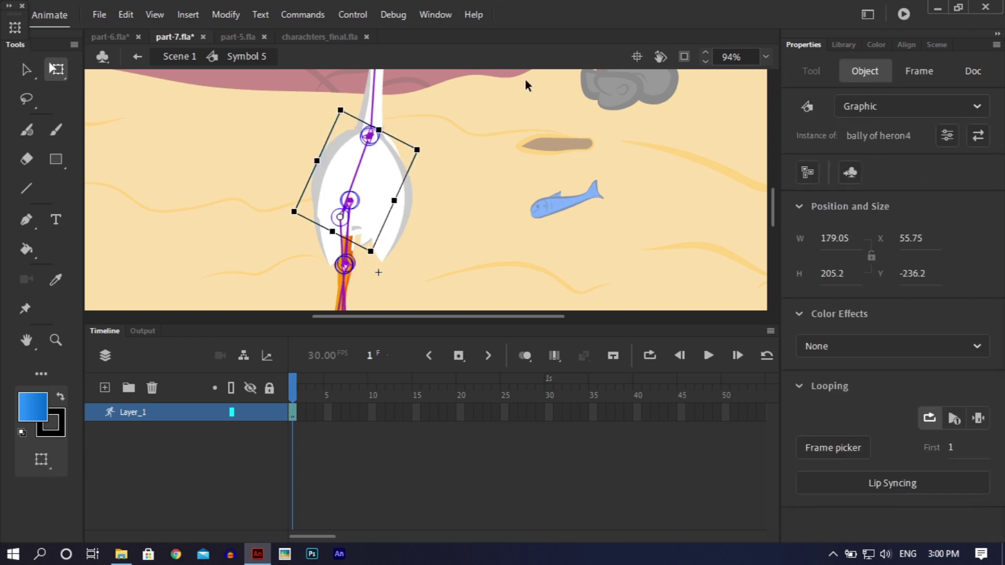
left_click(563, 154)
- Inspect the heron's knee ball, lower leg and front wing instances below the belly
left_click(338, 263)
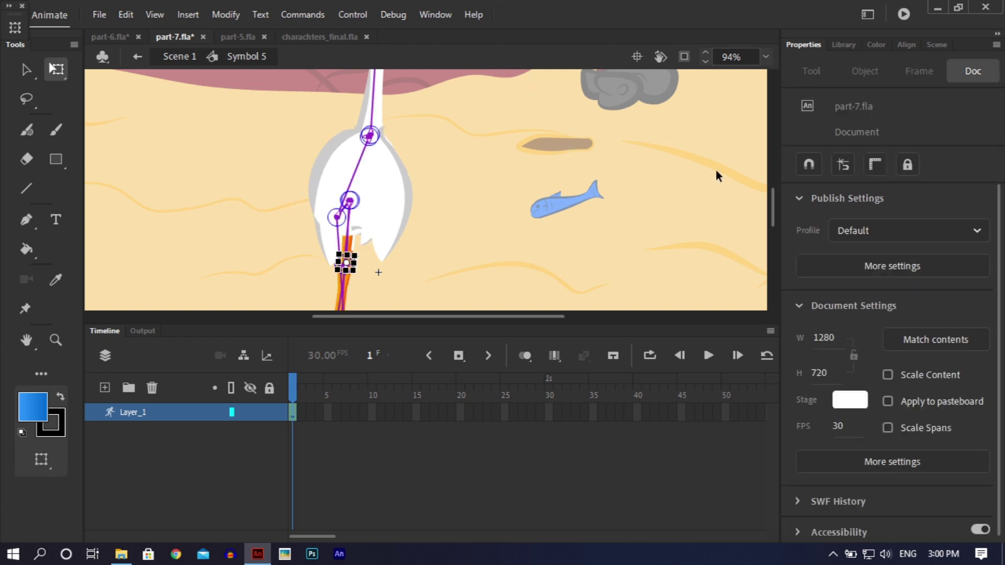
left_click_drag(773, 202, 772, 218)
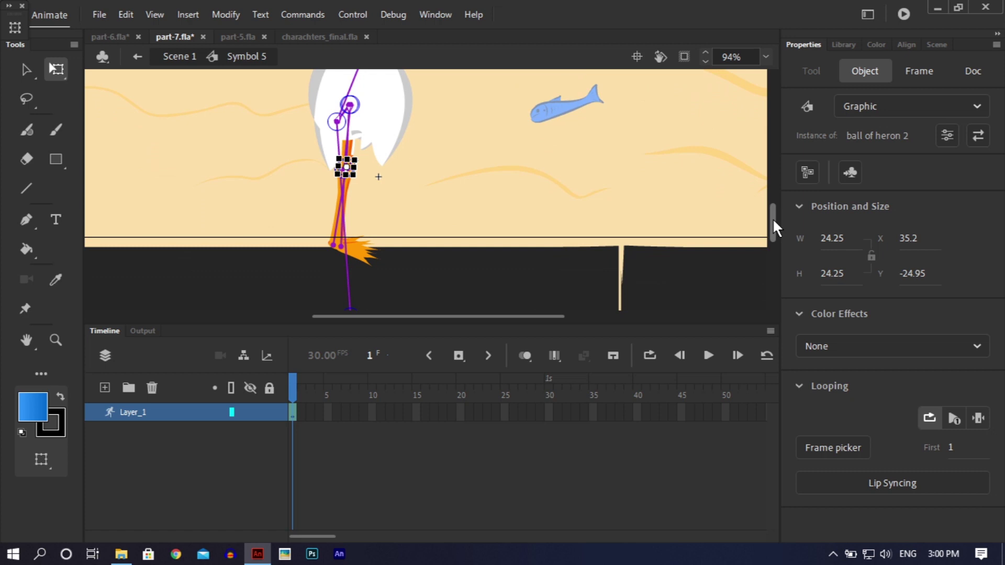
left_click(448, 298)
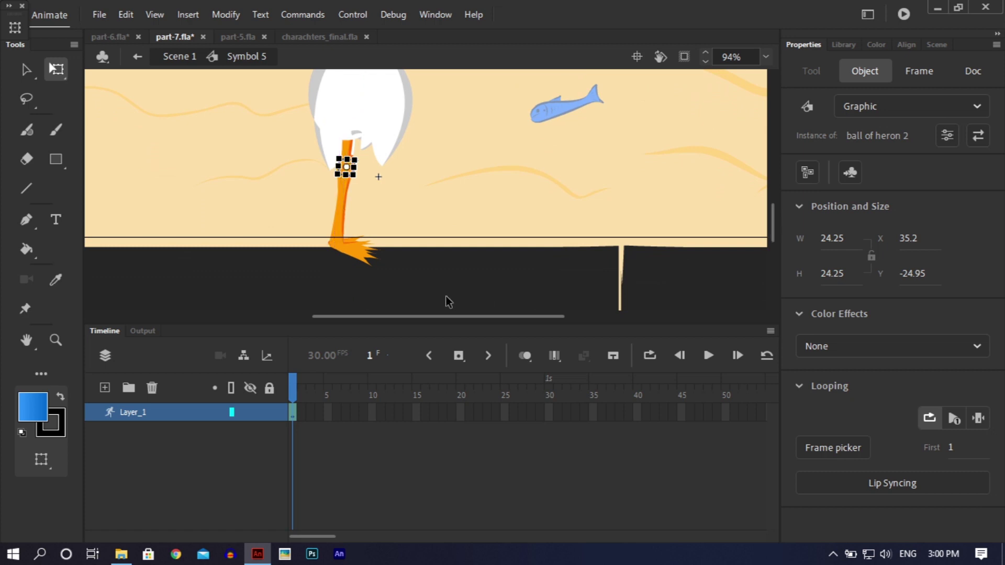
left_click(348, 178)
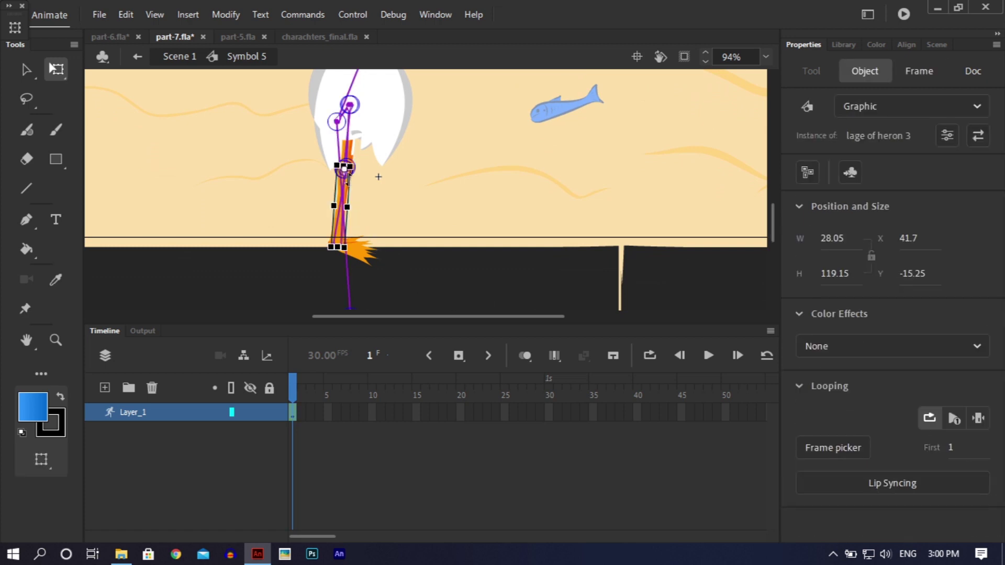
left_click(390, 96)
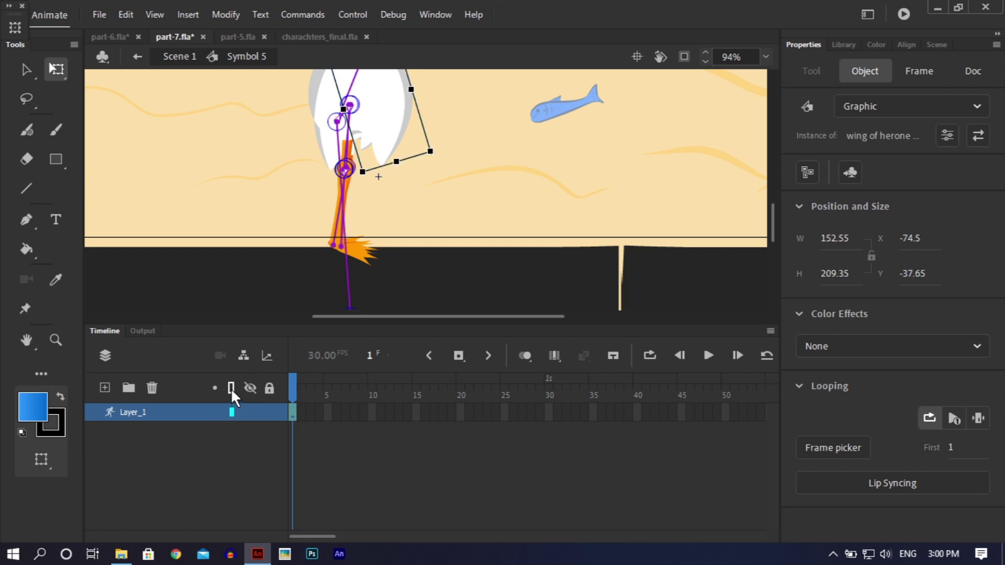
- Show Layer_1 as outlines and examine the knee ball and upper leg overlapping the belly
left_click(232, 412)
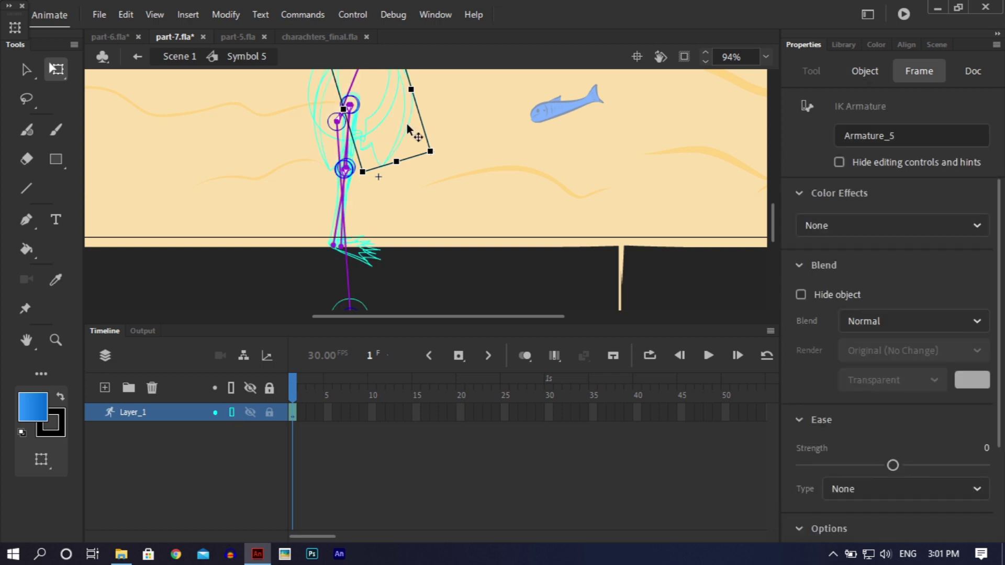
left_click(401, 291)
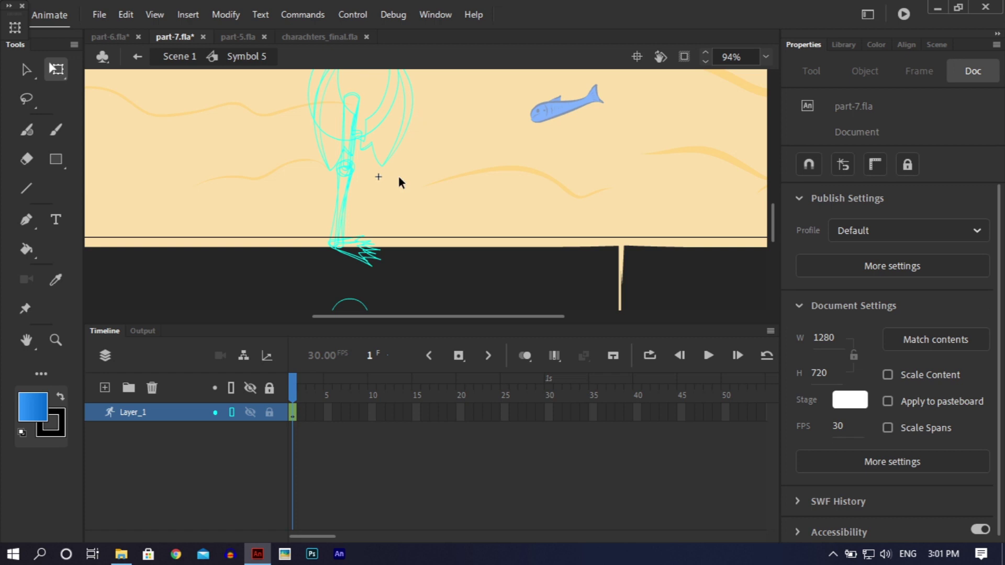
key("ctrl+equal")
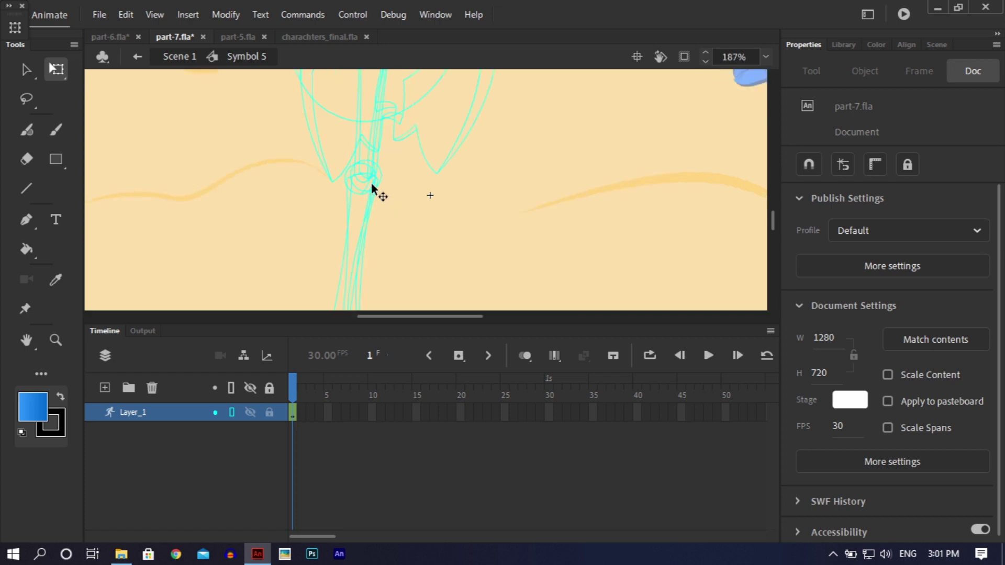
left_click_drag(371, 183, 417, 189)
left_click_drag(771, 218, 774, 209)
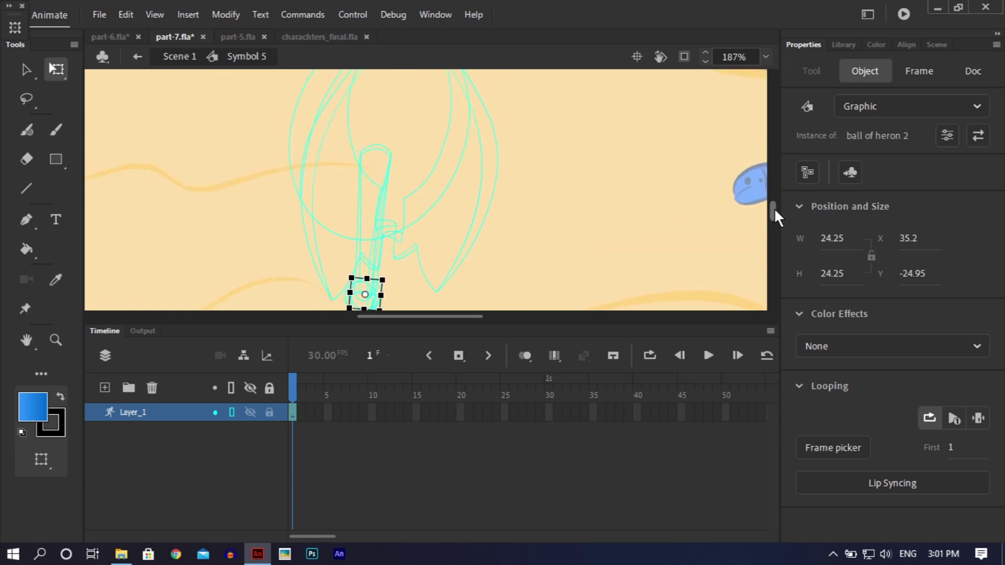
left_click(379, 178)
left_click(382, 183)
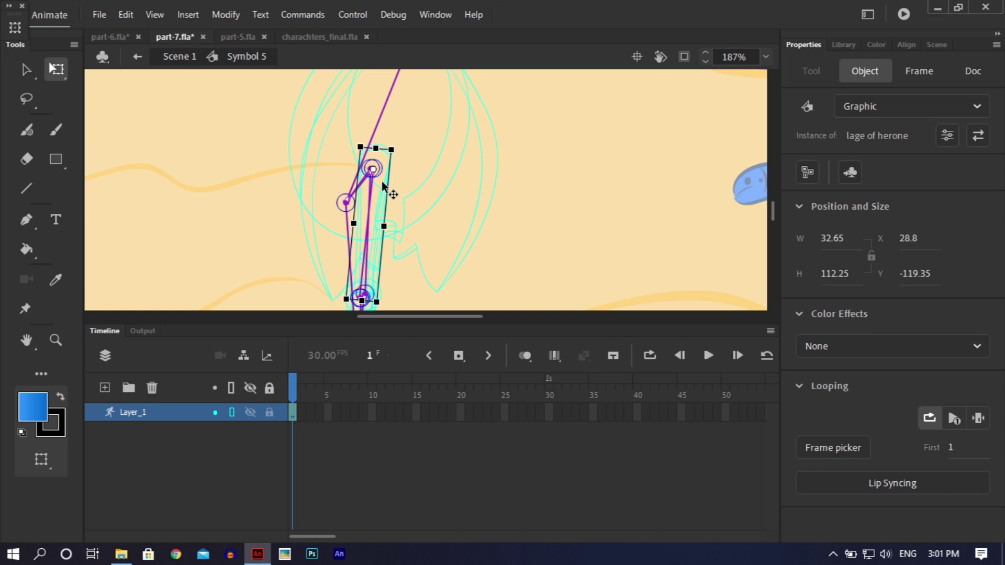
key("ctrl+minus")
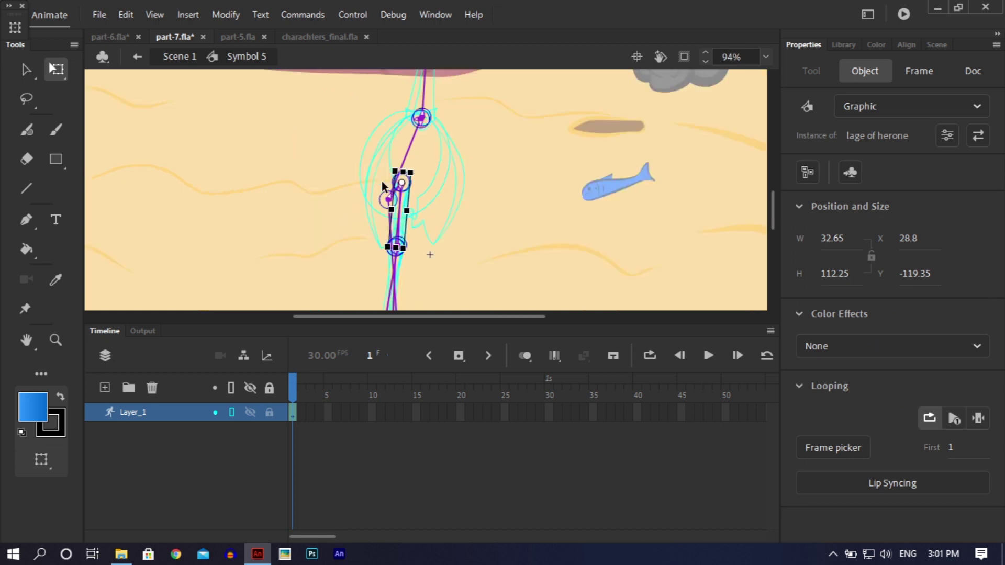
- Restore the filled display of Layer_1 and examine the knee joint below the belly up close
left_click(231, 412)
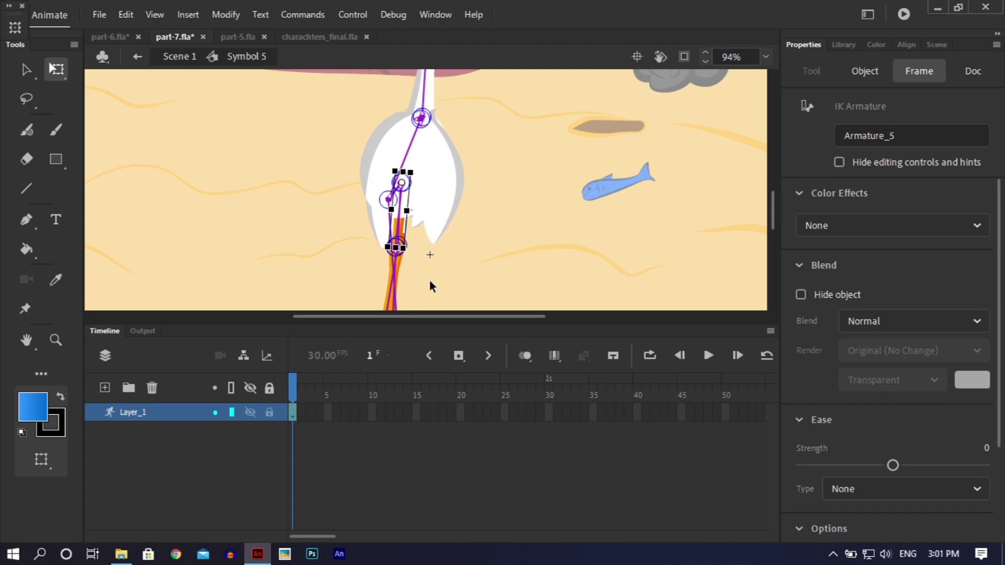
key("ctrl+equal")
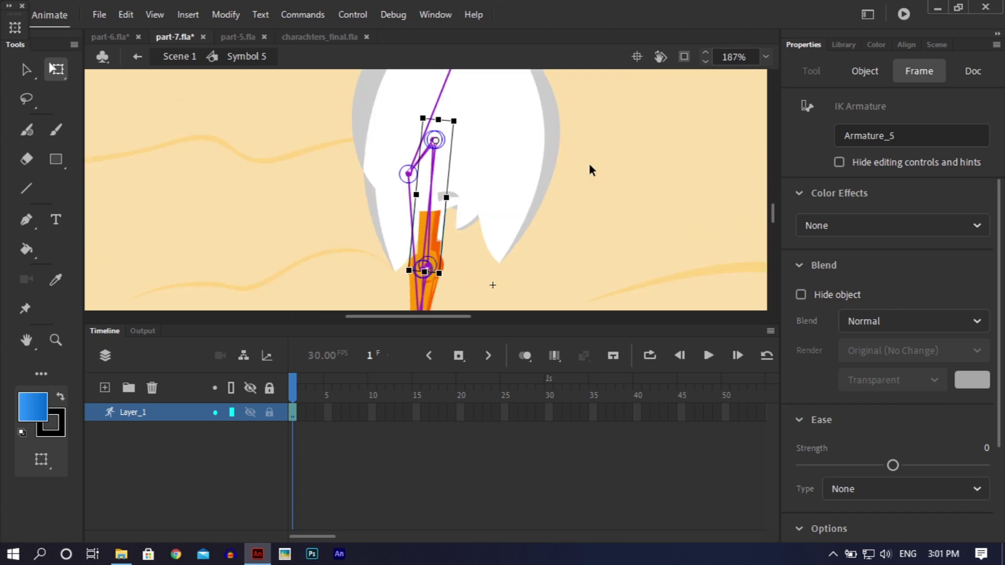
left_click_drag(772, 205, 773, 218)
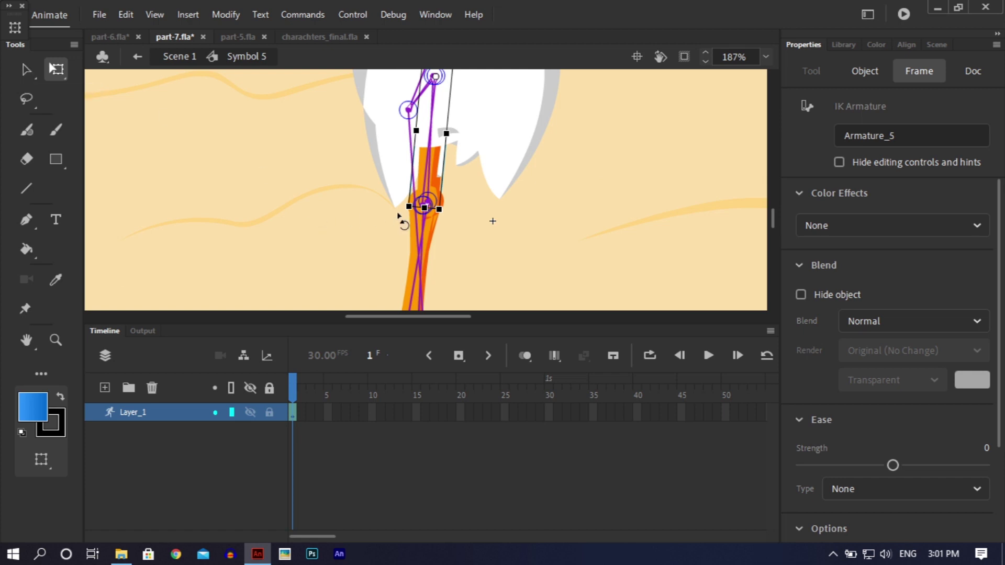
left_click(432, 194)
left_click(433, 194)
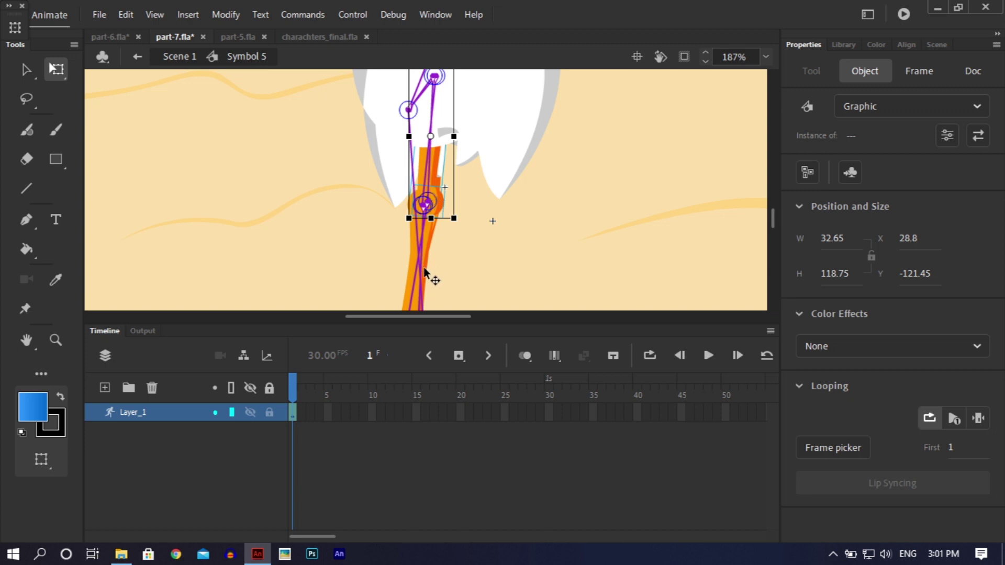
left_click(426, 234)
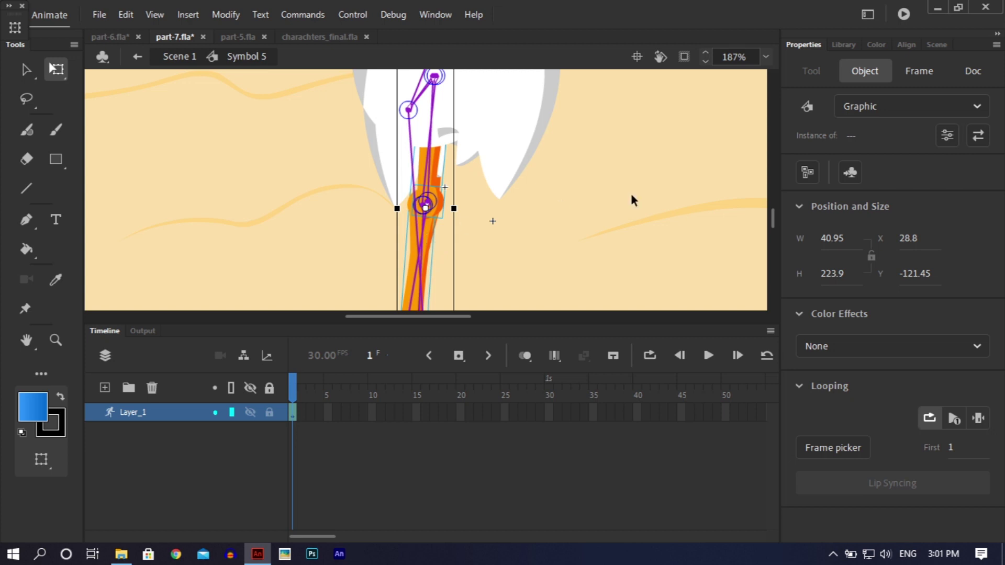
left_click(436, 199)
left_click_drag(436, 200, 565, 198)
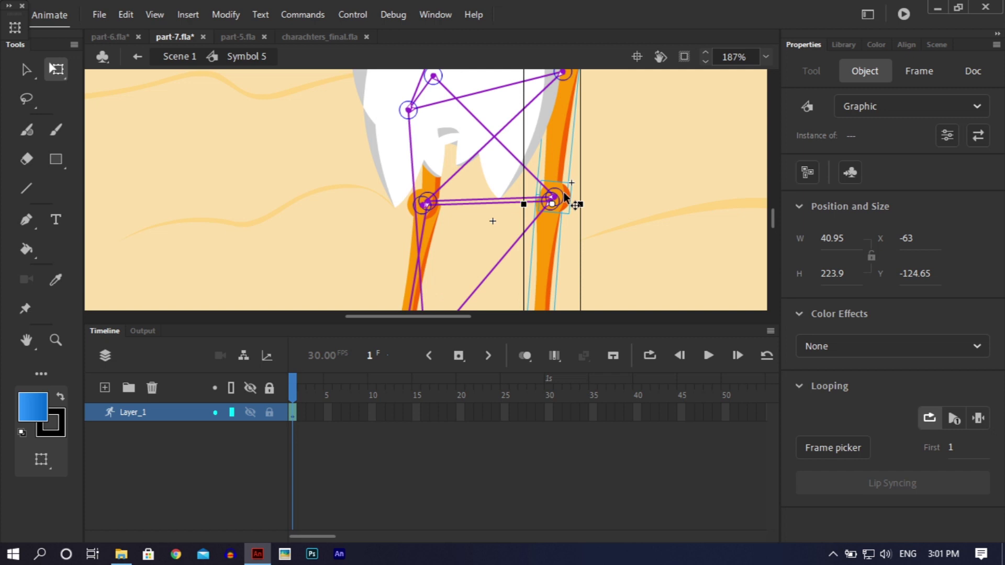
key("ctrl+z")
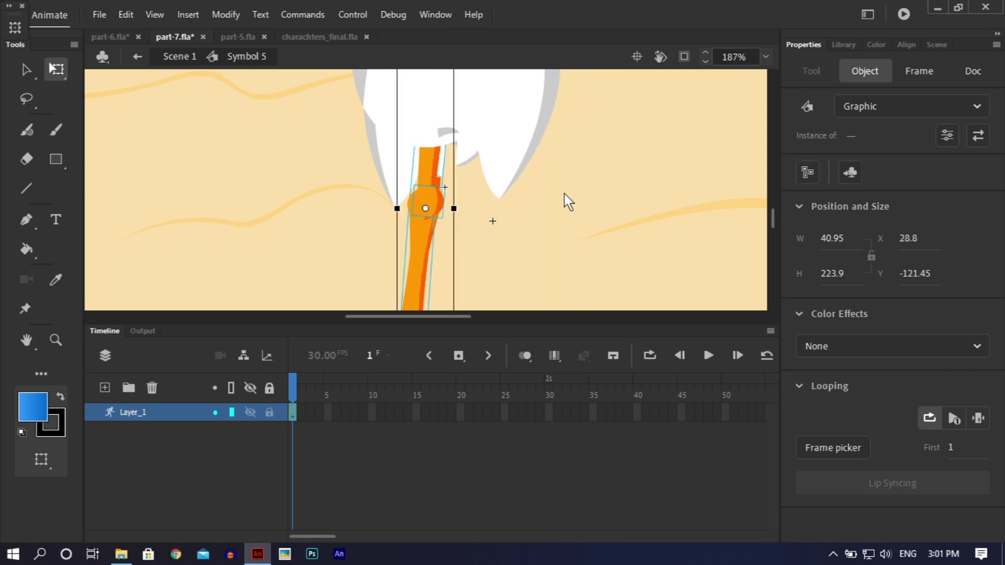
left_click(484, 244)
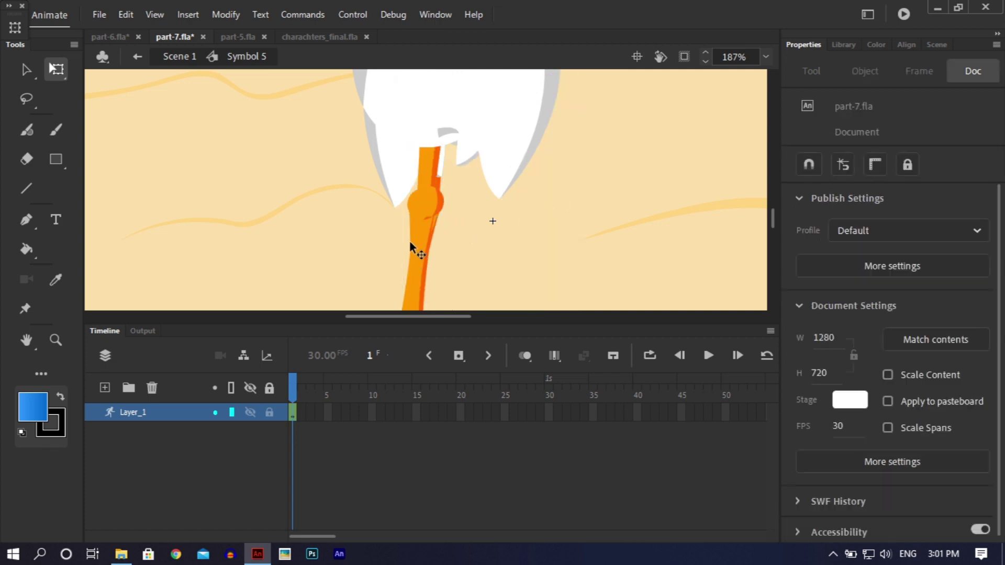
- Swing one of the heron's rigged legs forward, with the knee ahead and the foot planted in front of the other leg
key("v")
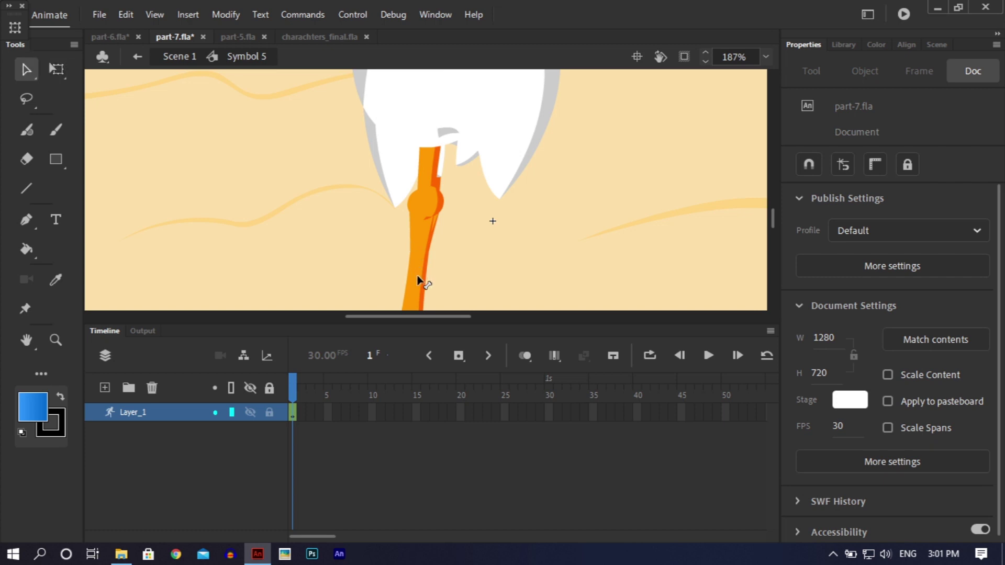
left_click_drag(437, 281, 541, 309)
key("ctrl+minus")
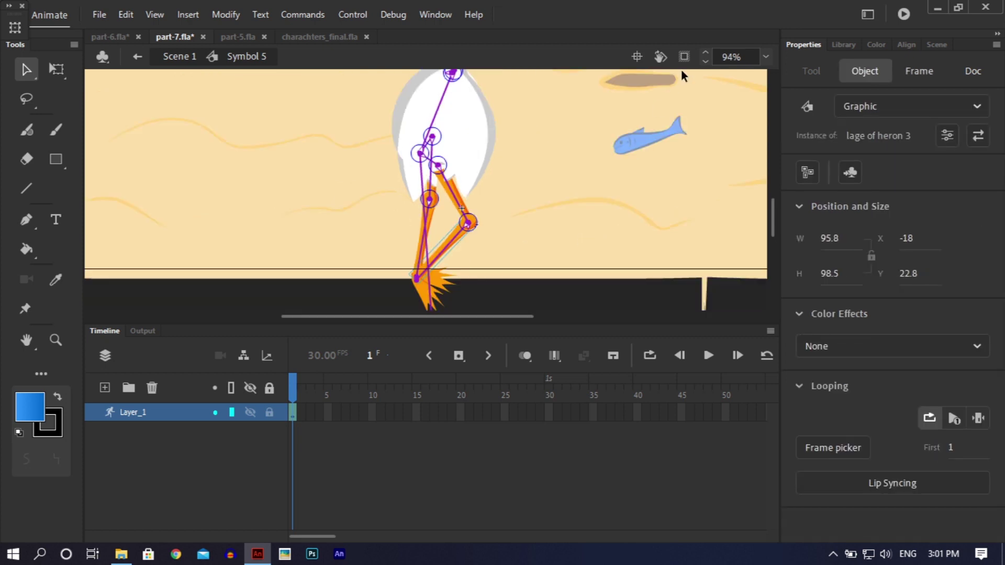
left_click(498, 293)
left_click_drag(448, 258, 411, 279)
- Swing the rear wing outward and pose the trailing leg behind the body in a walking stance with a bent knee
left_click(432, 191)
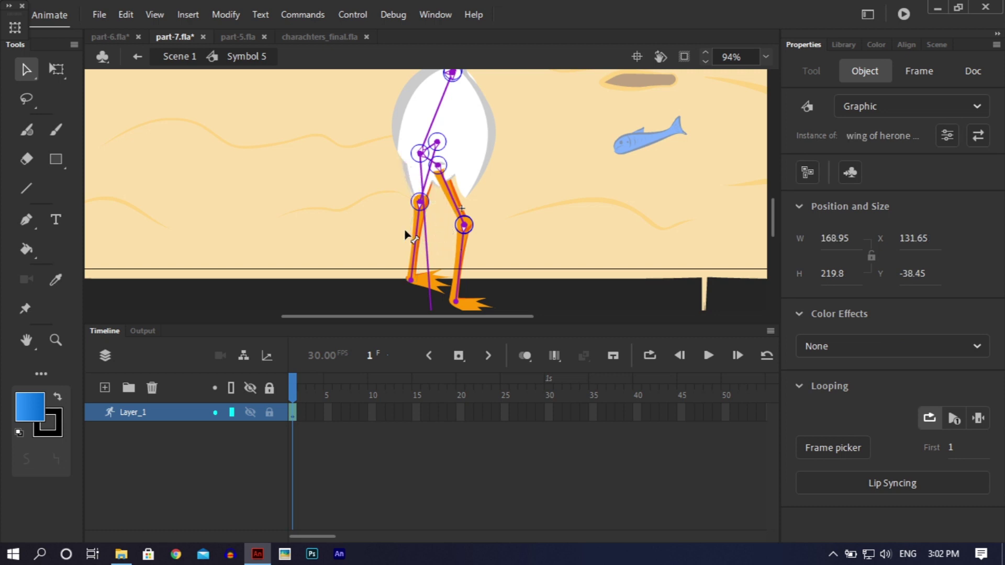
left_click(393, 220)
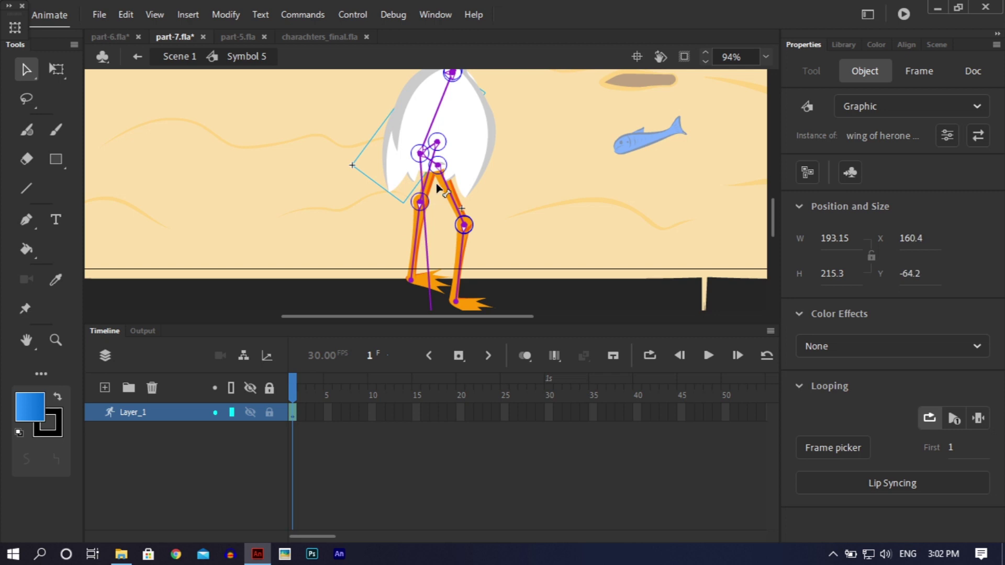
left_click_drag(435, 191, 411, 267)
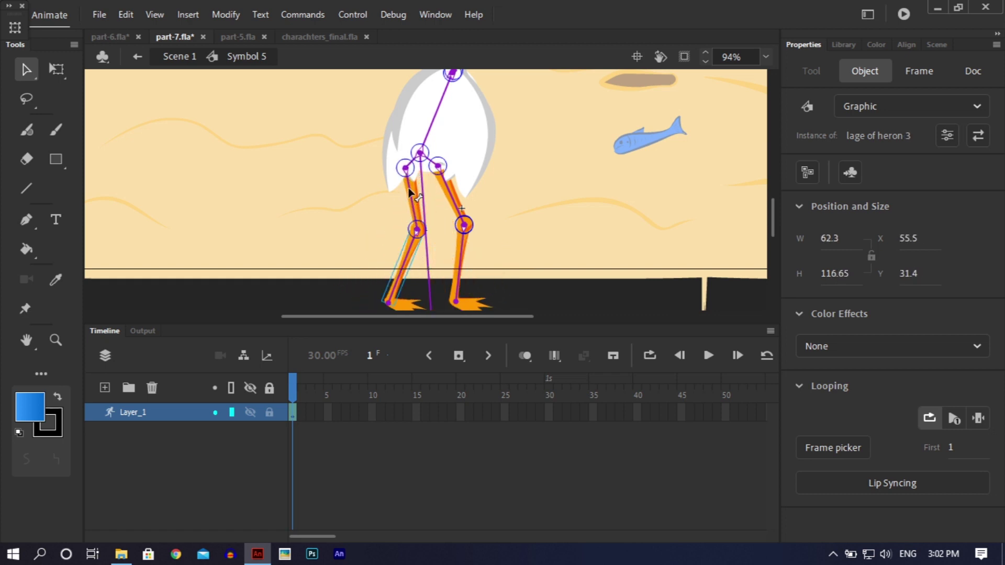
mouse_move(408, 188)
left_mouse_down()
mouse_move(417, 199)
mouse_move(414, 185)
mouse_move(409, 195)
left_mouse_up()
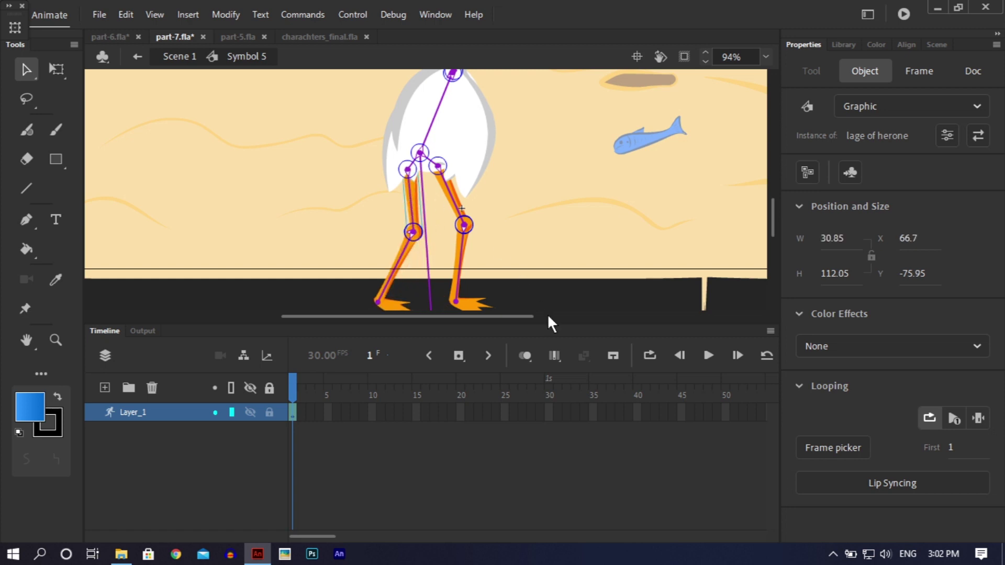
- Return to Scene 1 and enable the camera in the timeline
double_click(565, 311)
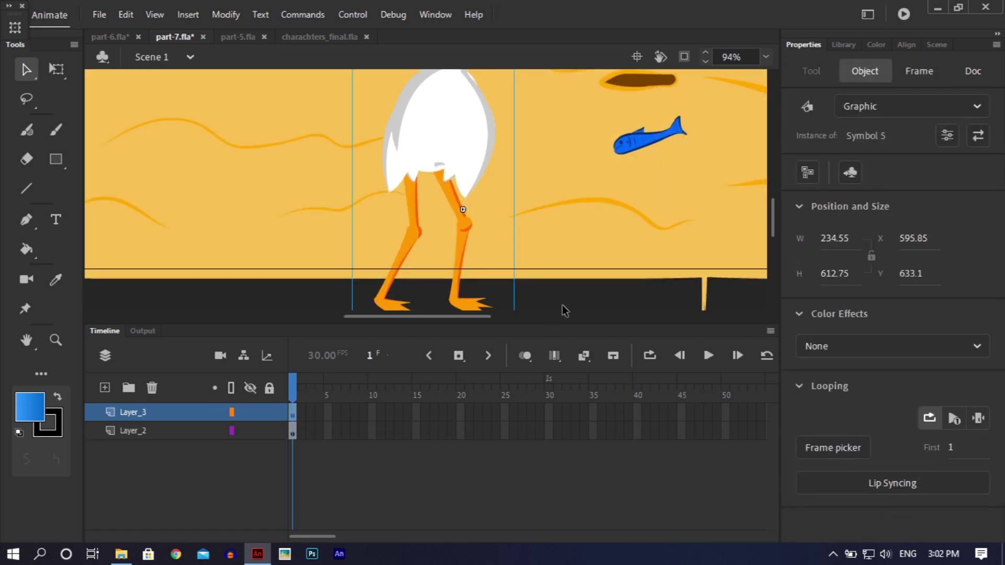
key("ctrl+minus")
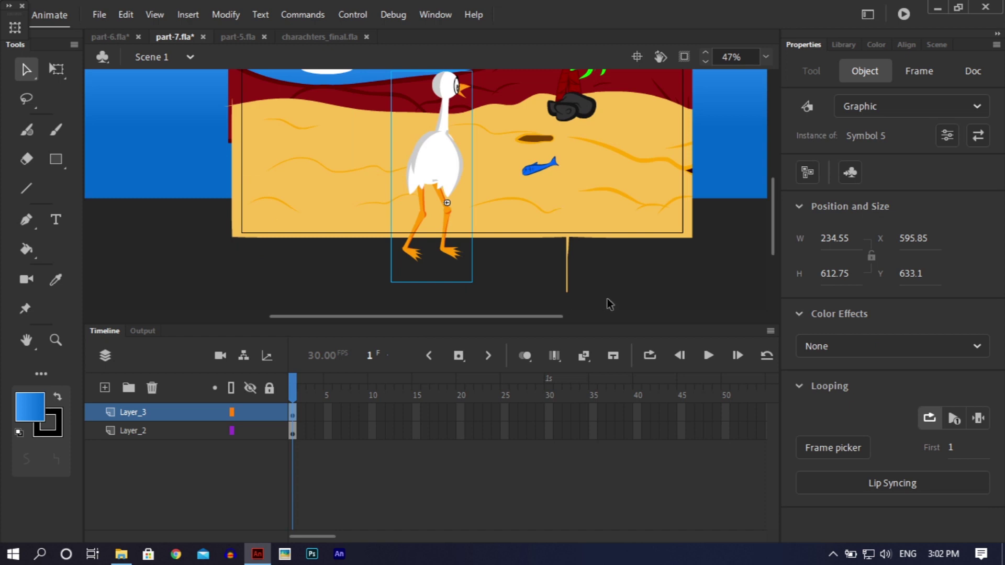
left_click(624, 283)
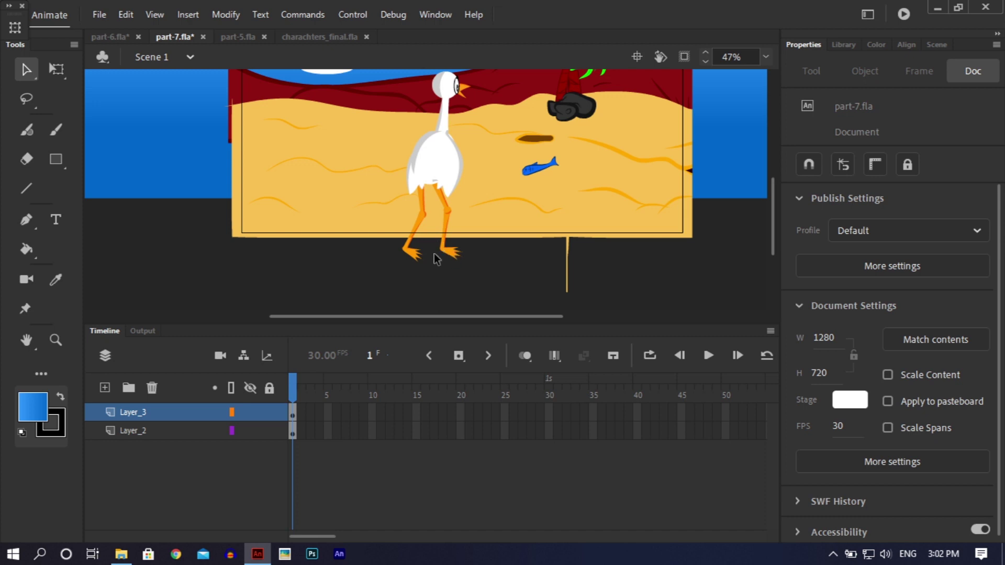
key("c")
key("v")
- Open the heron symbol for editing and rotate both of its feet so the toes point upward
left_click(416, 256)
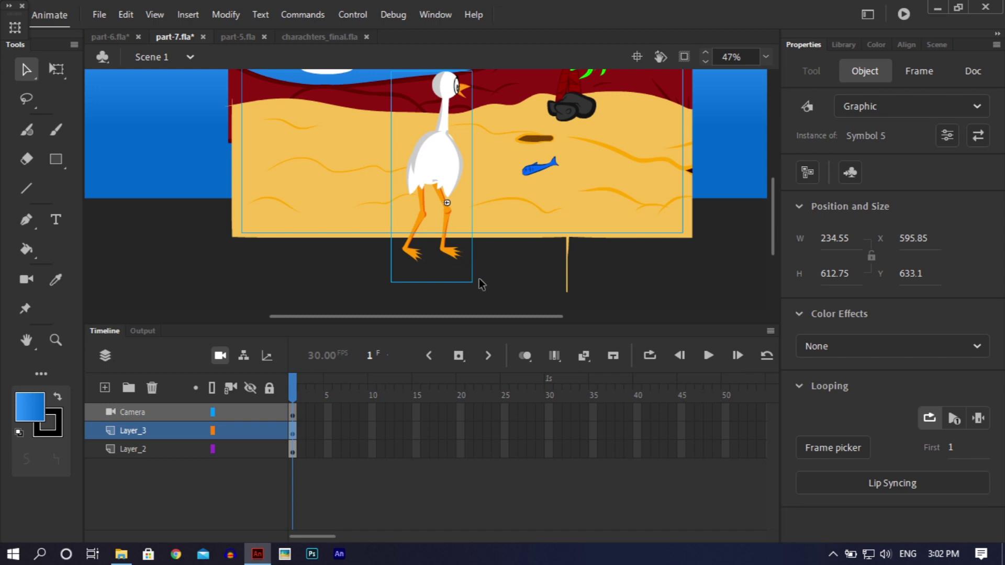
double_click(416, 257)
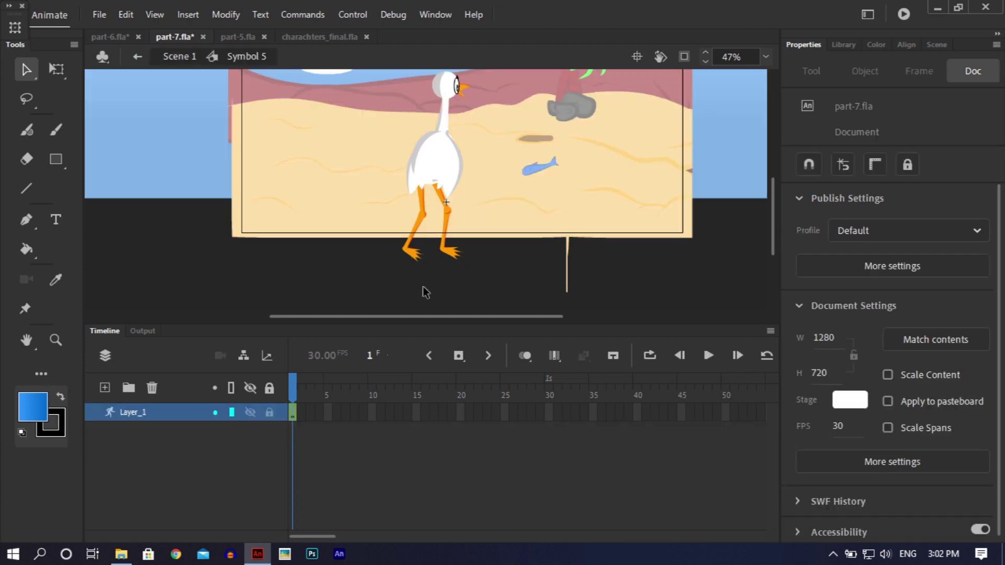
left_click(420, 248)
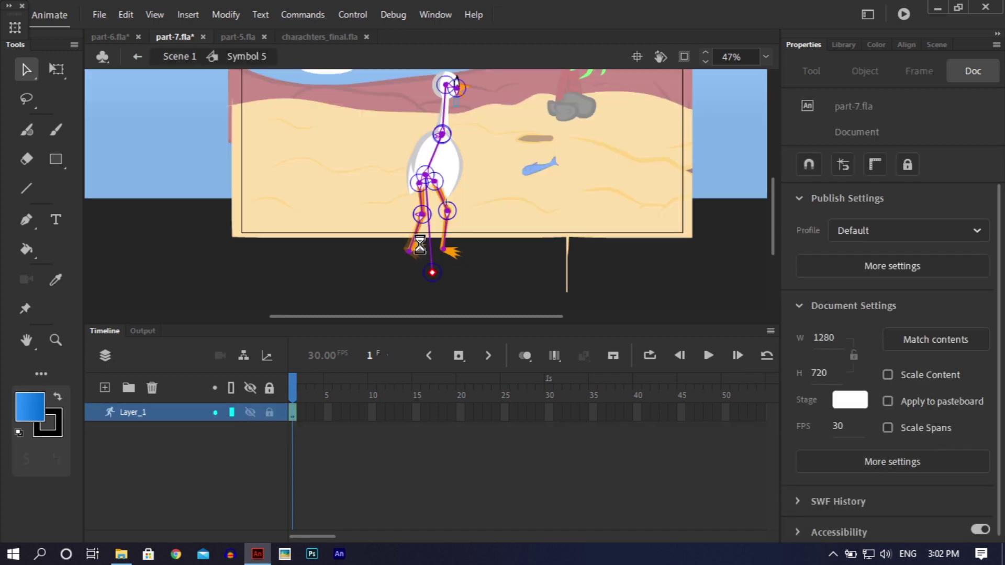
left_click(420, 247)
left_click(454, 245)
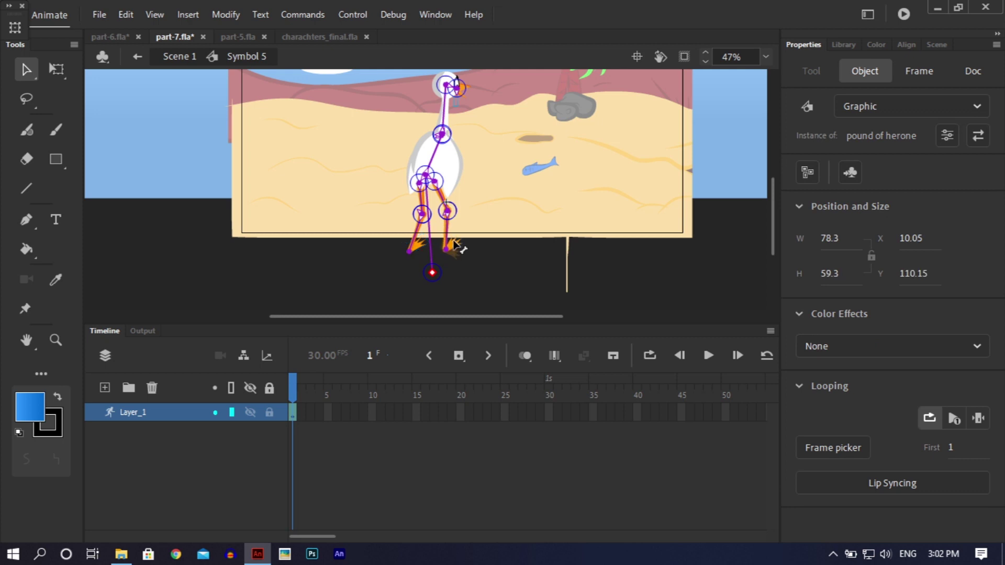
left_click_drag(456, 246, 461, 252)
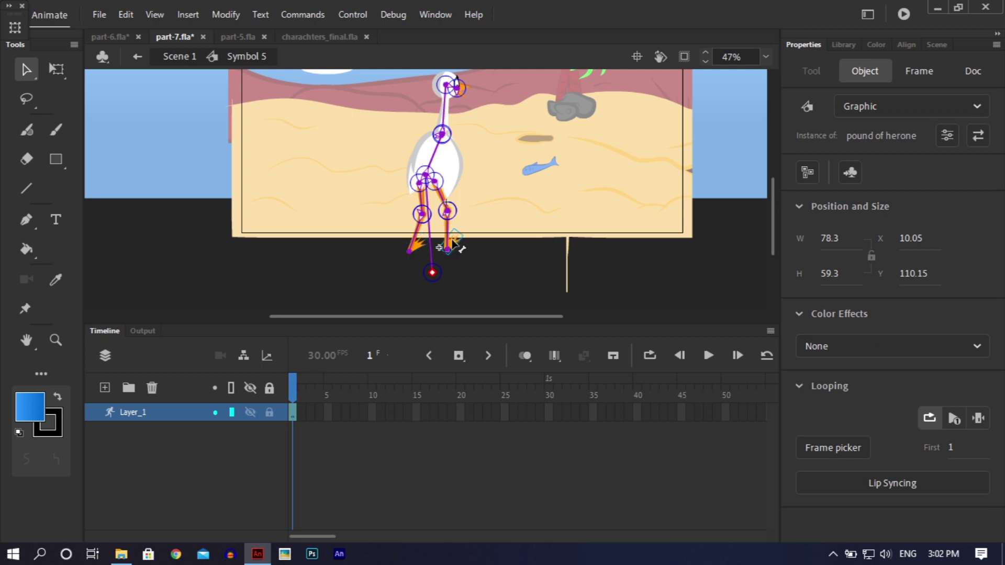
- Bring the heron's two legs close together beneath its body, keeping the knees slightly bent
left_click(470, 272)
left_click_drag(424, 195, 446, 210)
left_click(497, 274)
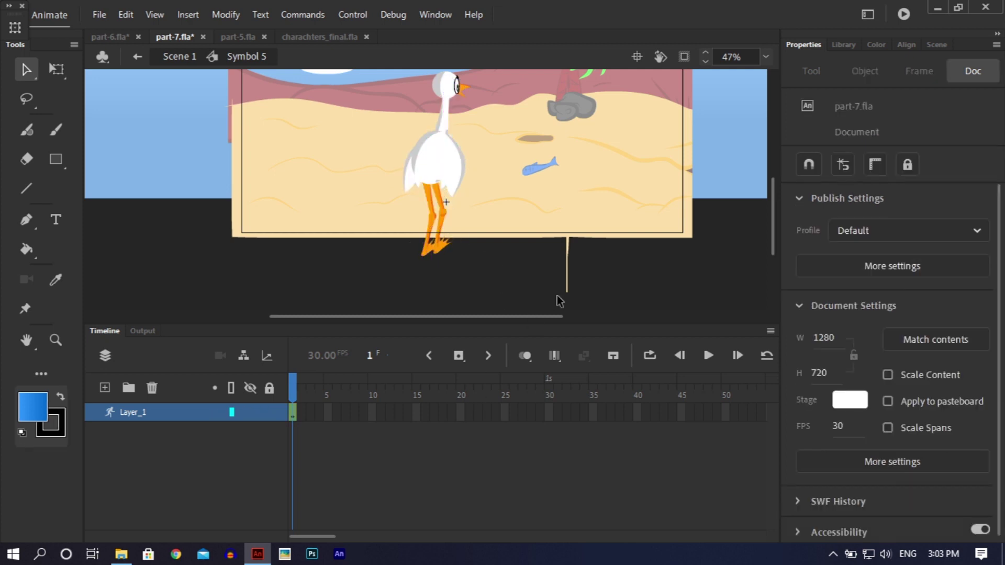
- Inside the heron's belly symbol, reshape the grey shading so its lower tip extends down to the bottom edge of the body
left_click(426, 173)
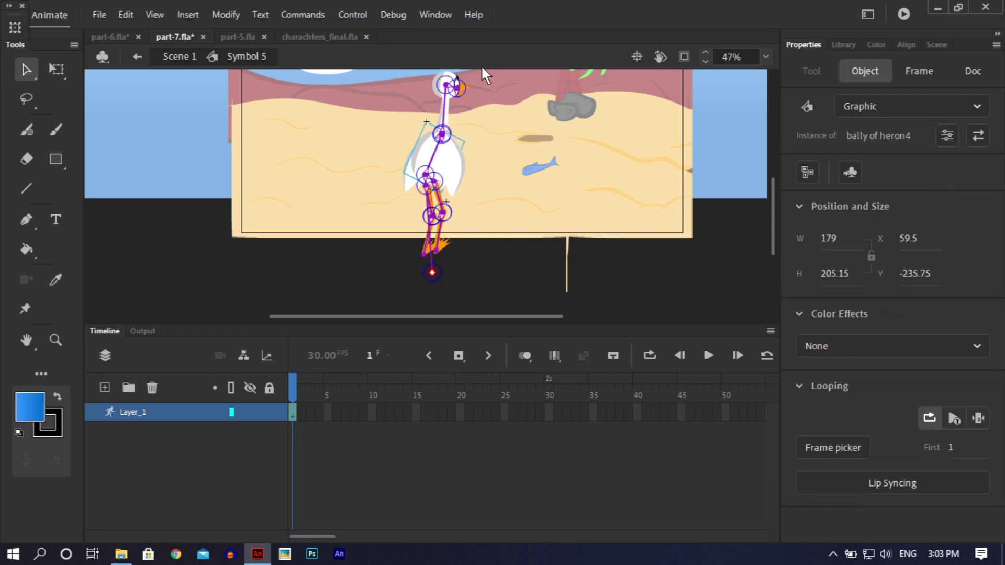
key("ctrl+equal")
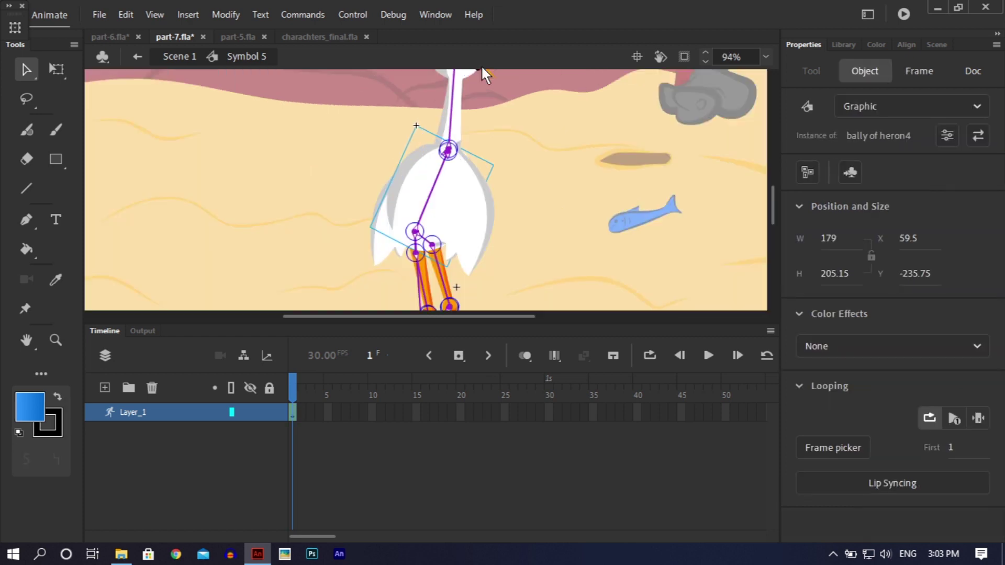
left_click(419, 191)
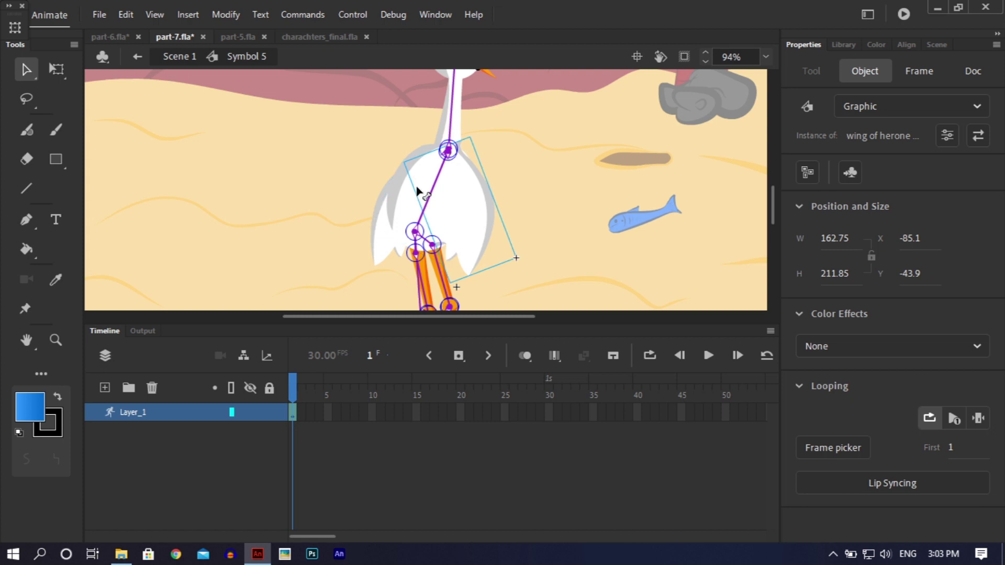
key("q")
left_click(396, 198)
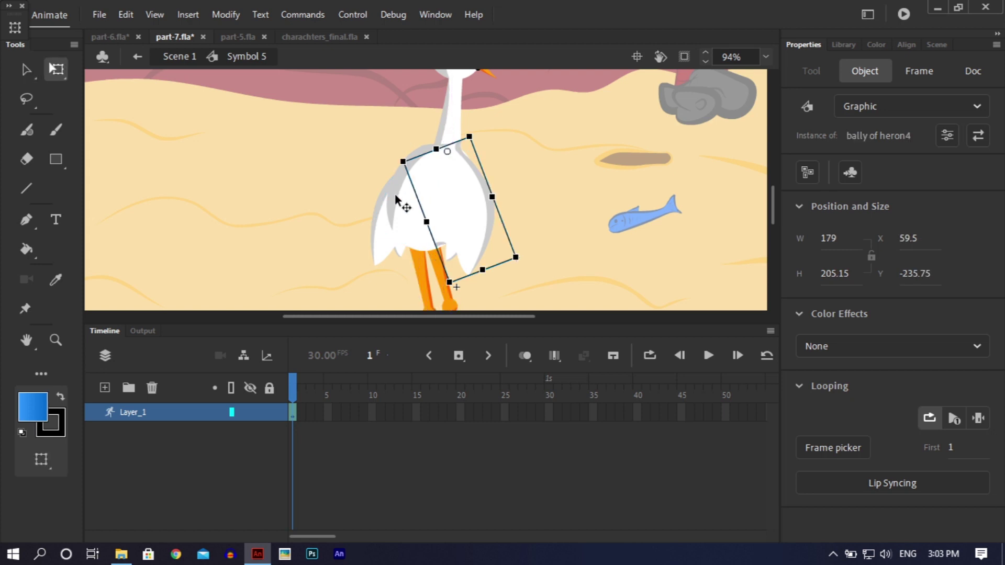
double_click(418, 198)
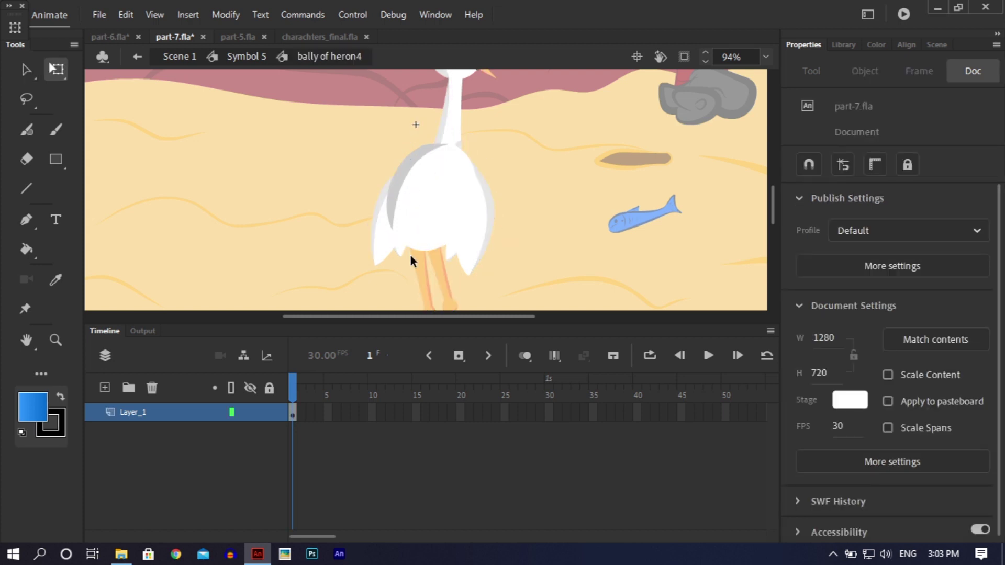
left_click_drag(394, 226, 400, 250)
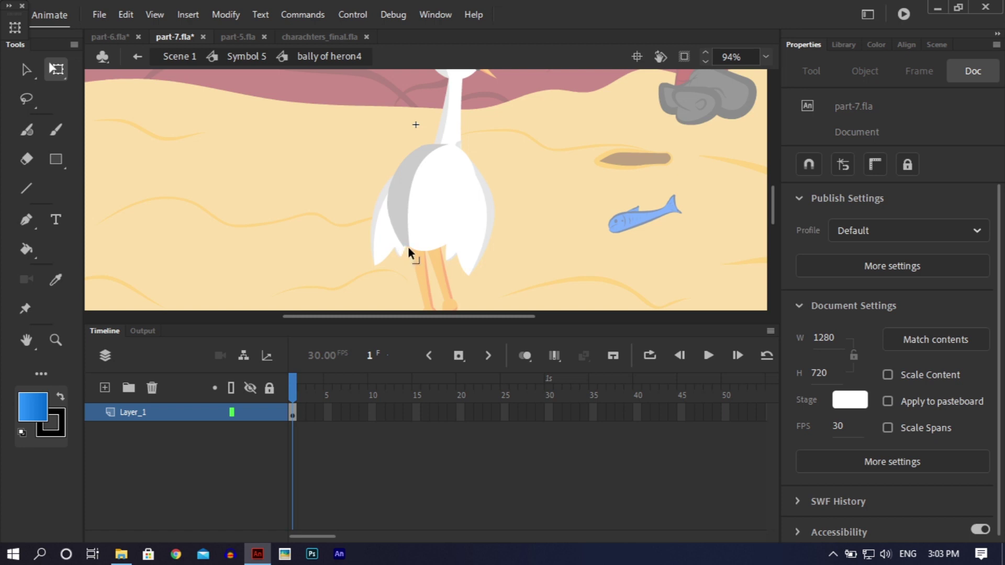
double_click(407, 247)
- Swing the heron's front wing slightly inward toward the body and return to Scene 1
left_click(466, 270)
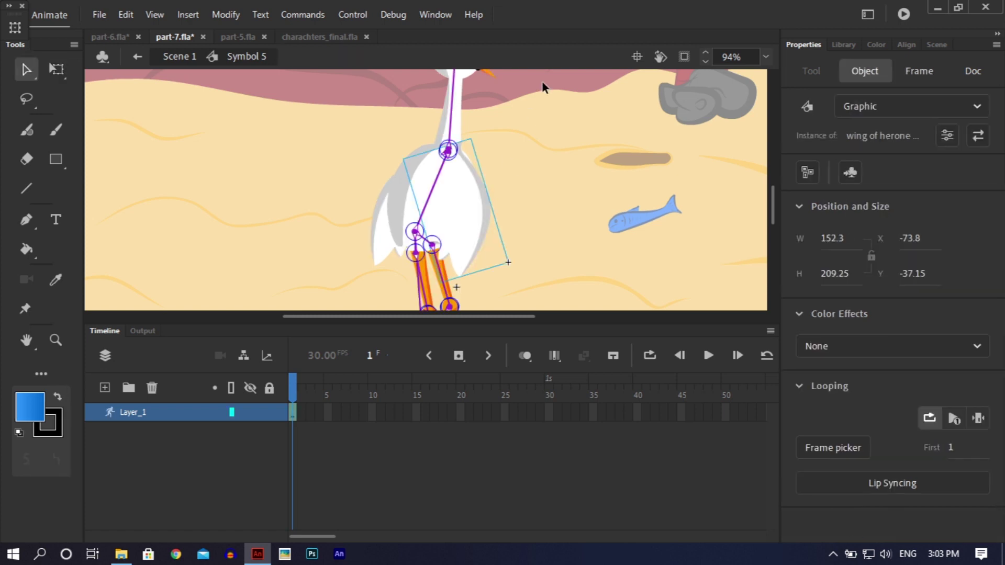
key("ctrl+minus")
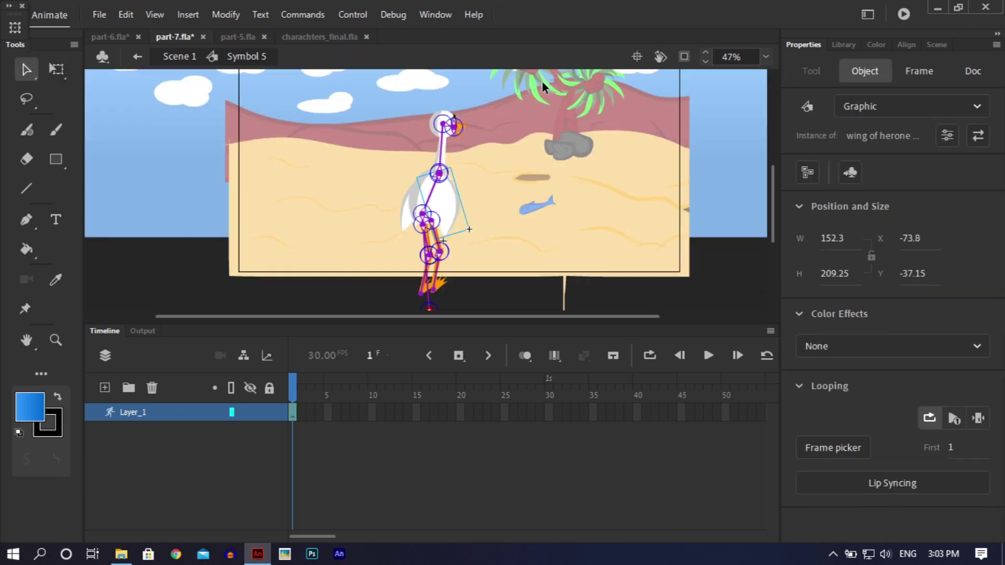
double_click(734, 278)
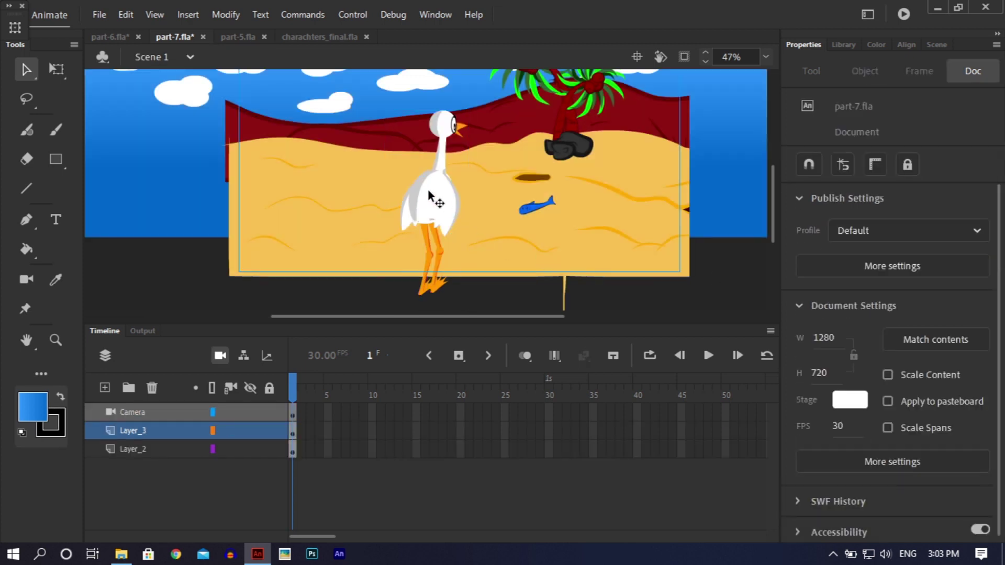
- Enlarge the heron with Free Transform to about 417 by 1047 px and place it on the beach at about X 630, Y 772
key("w")
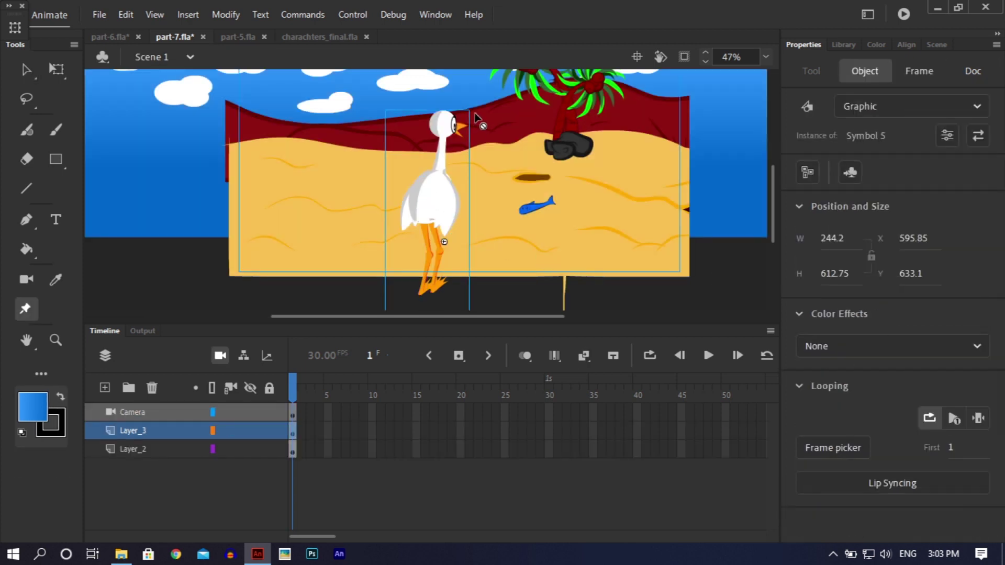
key("q")
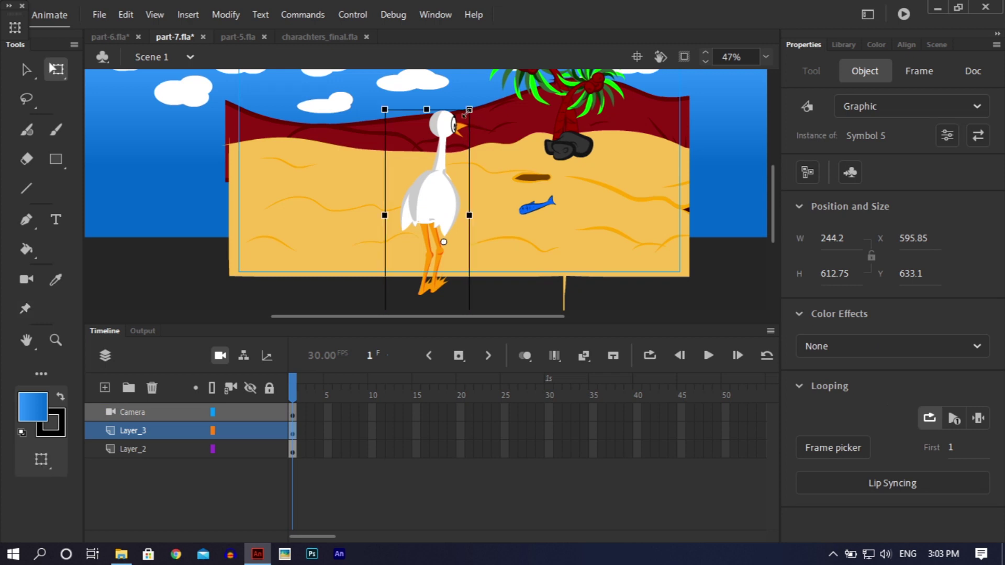
left_click_drag(467, 112, 481, 45)
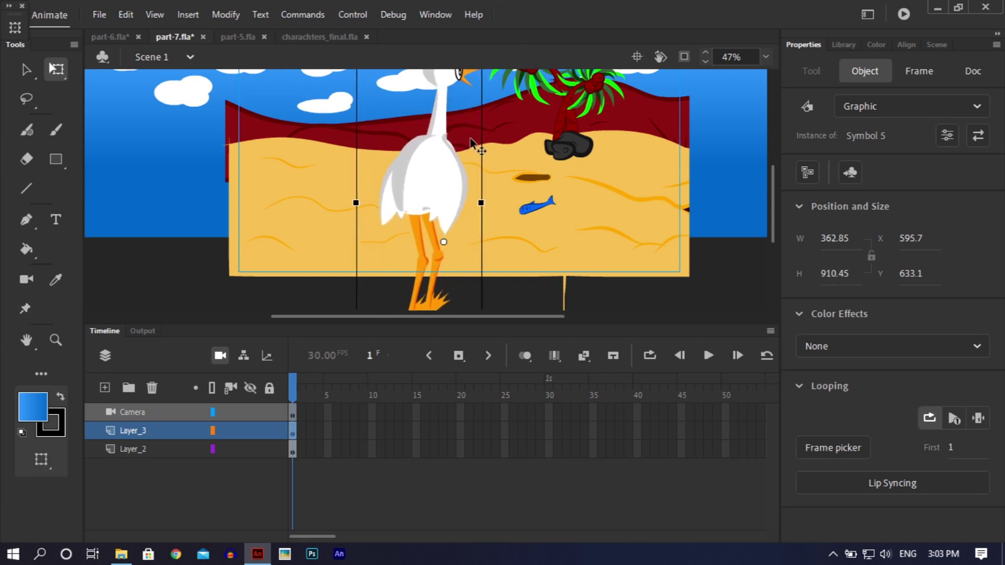
left_click_drag(431, 168, 447, 201)
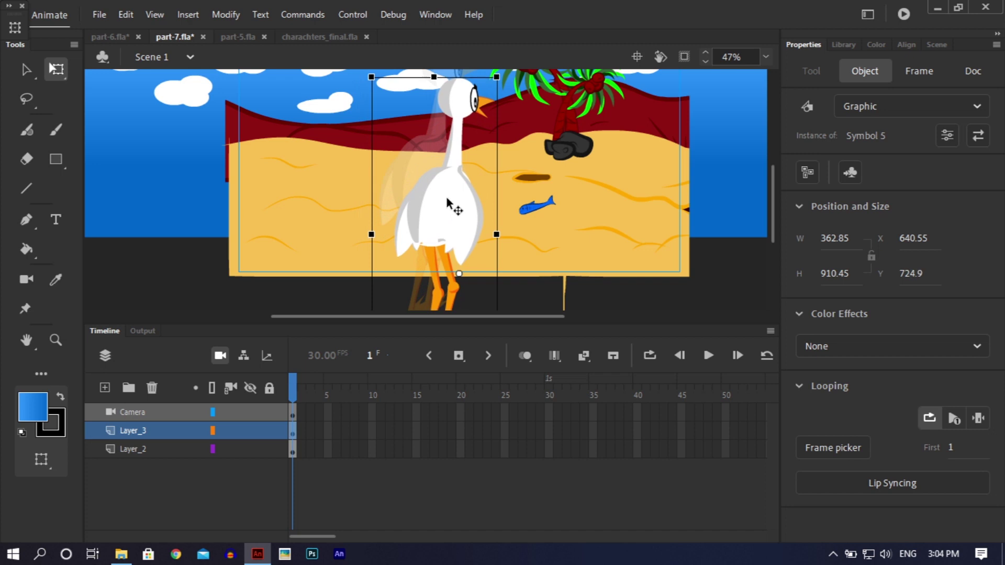
left_click_drag(496, 77, 531, 46)
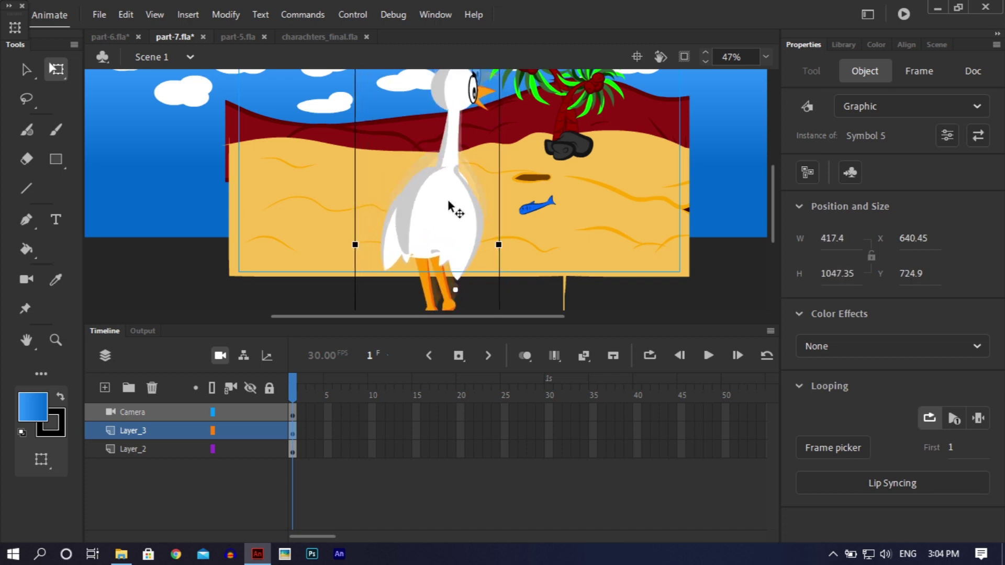
mouse_move(771, 215)
left_mouse_down()
mouse_move(777, 188)
mouse_move(774, 206)
left_mouse_up()
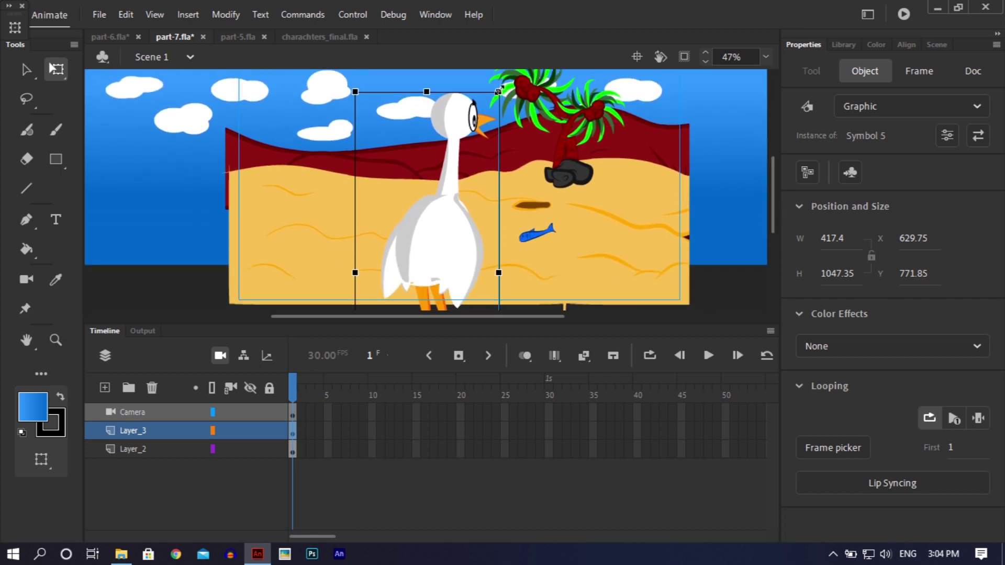
- Enlarge the heron to about 453 by 1136 px at about X 589, Y 806, then save the file and preview the movie
left_click_drag(499, 90, 502, 72)
left_click_drag(446, 215, 438, 224)
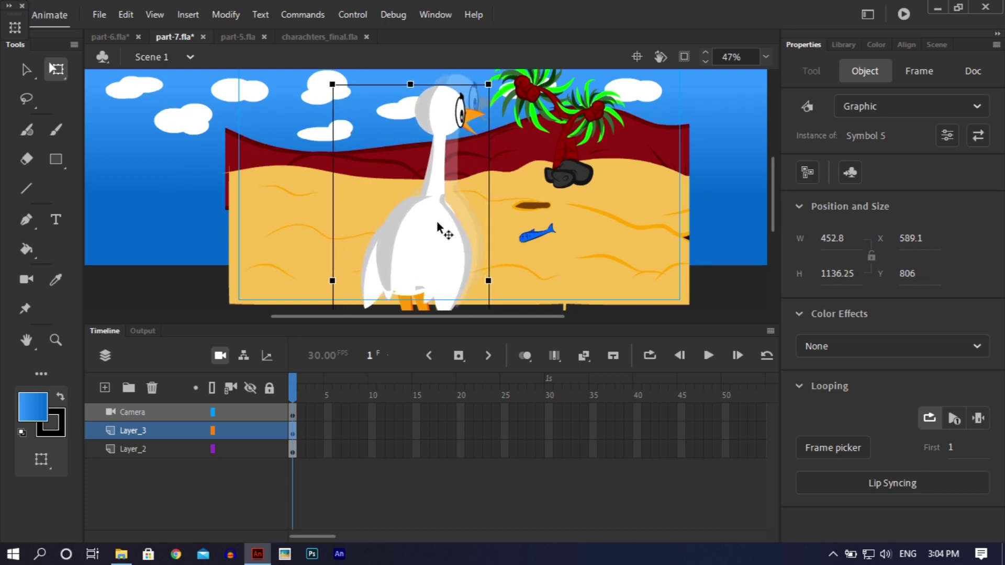
left_click(710, 293)
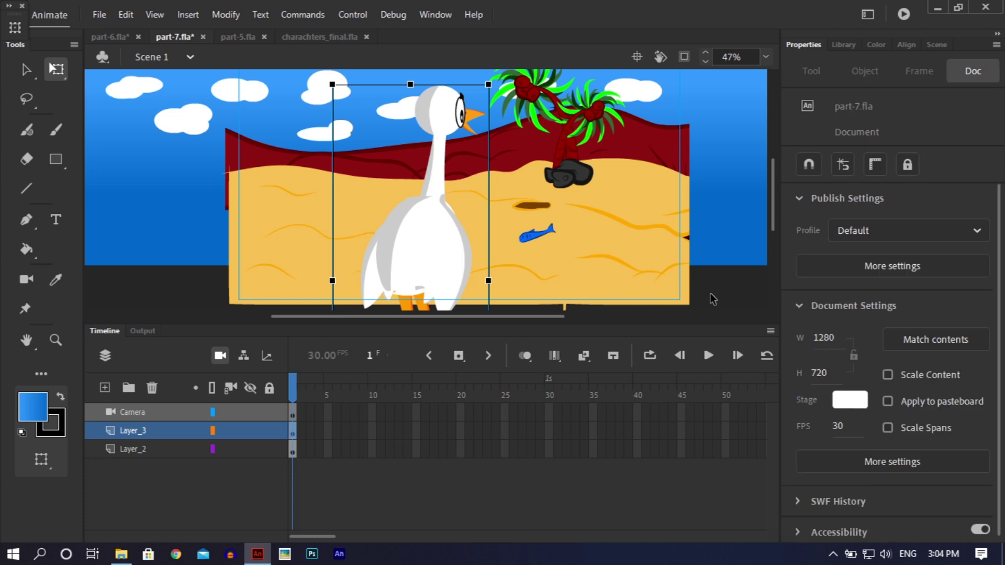
key("ctrl+s")
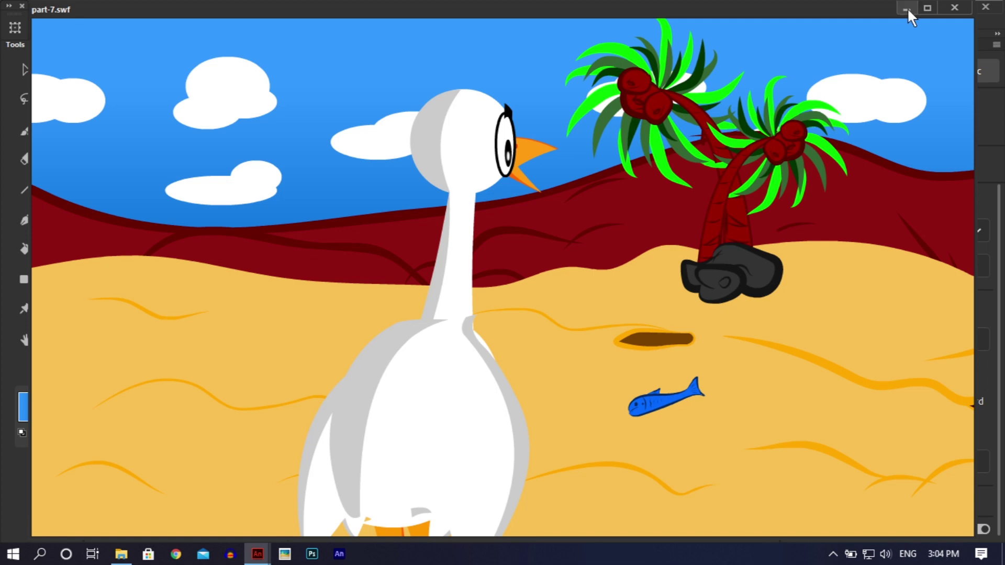
left_click(953, 8)
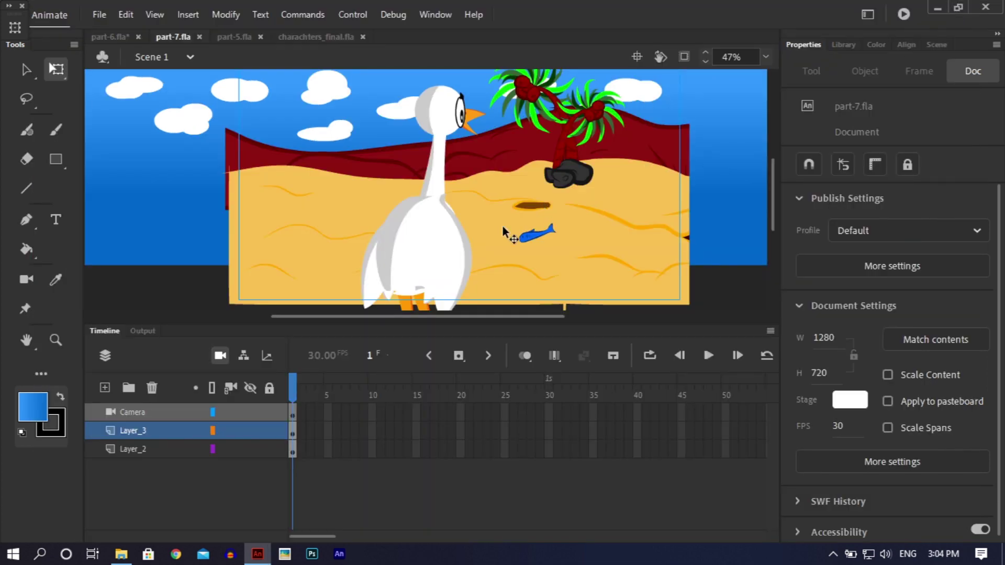
- Enlarge the heron slightly more to about 469 by 1177 px and place it at about X 574, Y 812
left_click(416, 268)
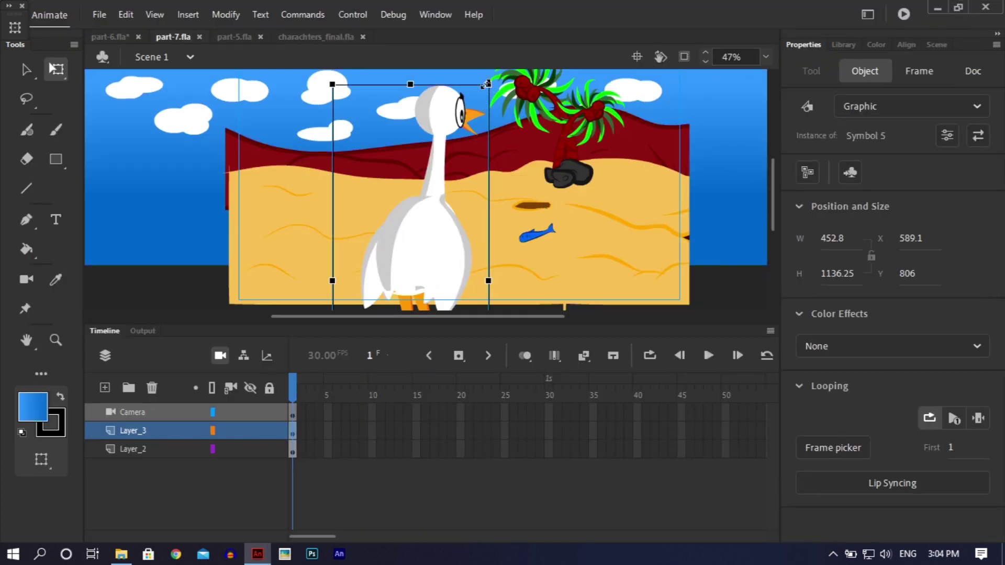
left_click_drag(488, 83, 494, 75)
left_click_drag(436, 157, 432, 159)
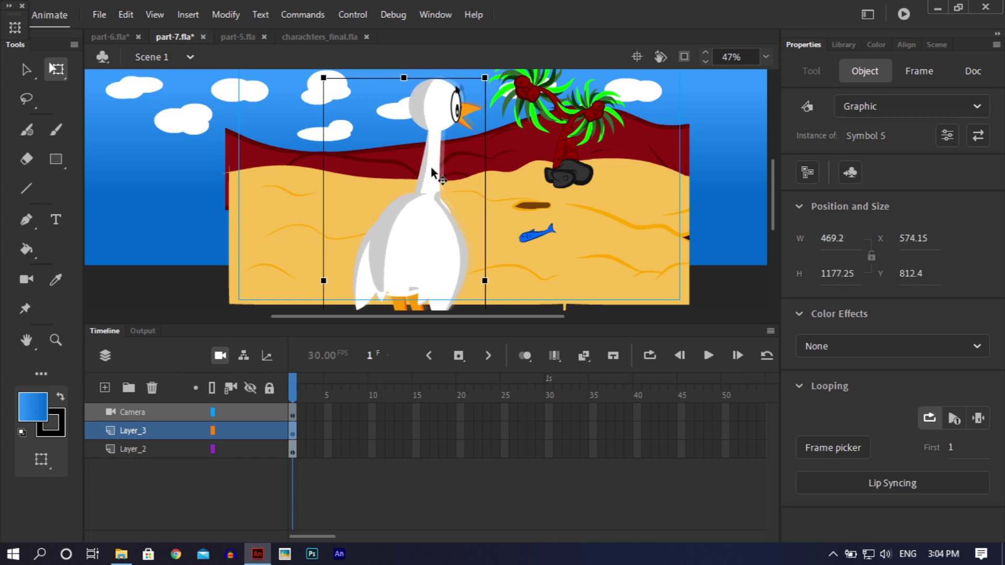
- Inside the heron's symbol, tilt the neck bone slightly forward toward the palm trees and save the file
double_click(432, 148)
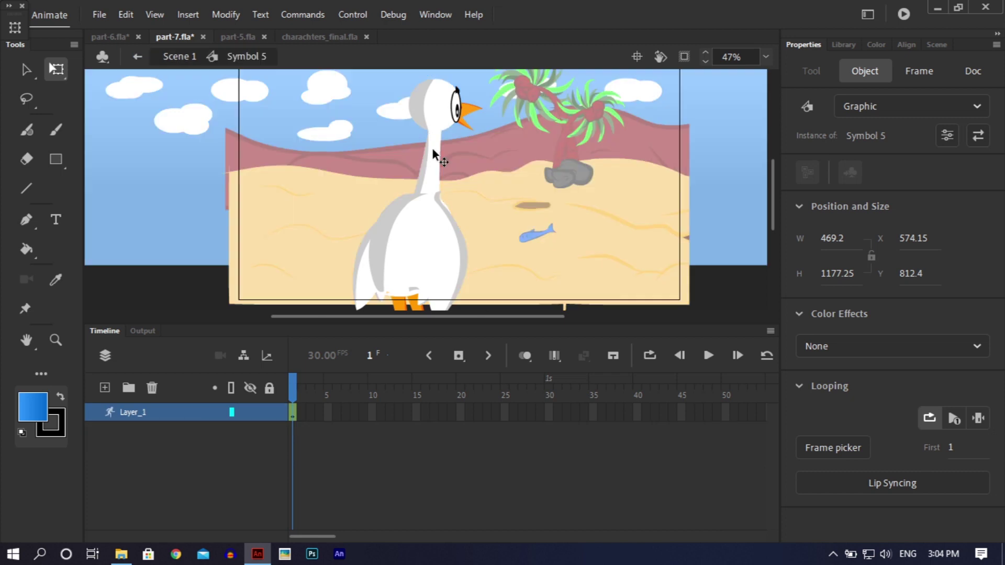
key("v")
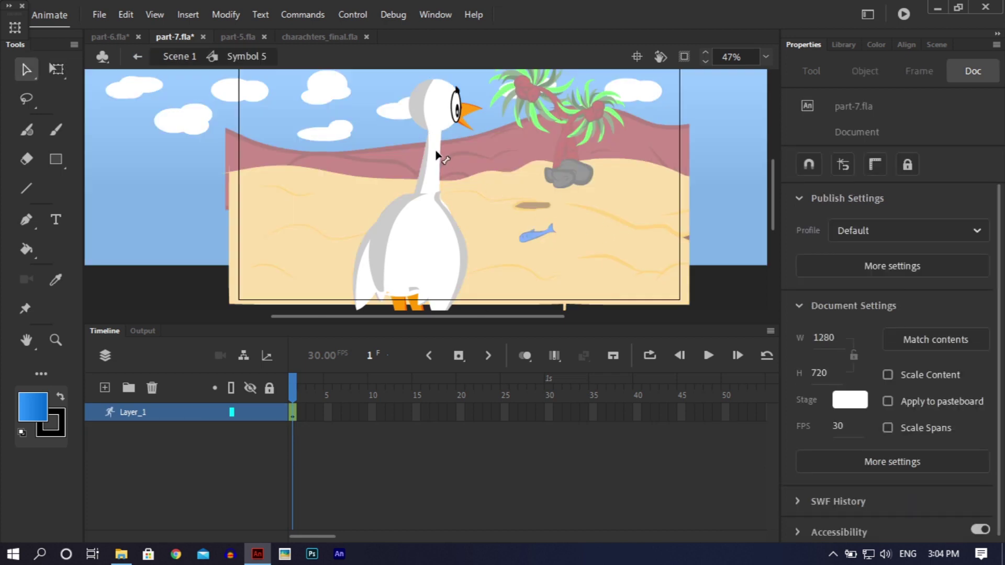
key("m")
left_click_drag(437, 150, 442, 153)
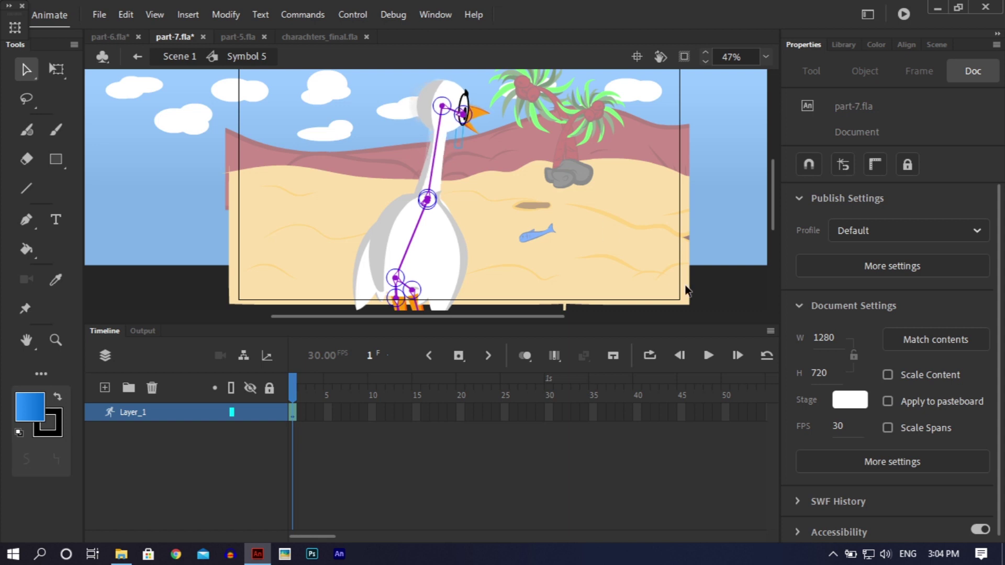
left_click(713, 300)
key("ctrl+s")
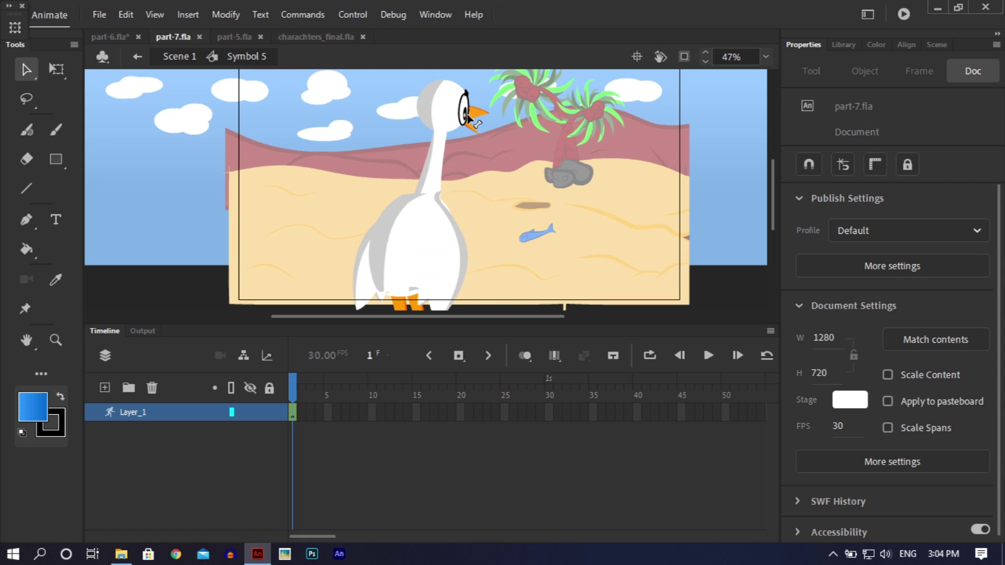
- Extend the heron's armature layer with frames up to frame 250 and return to Scene 1
left_click_drag(315, 534, 243, 534)
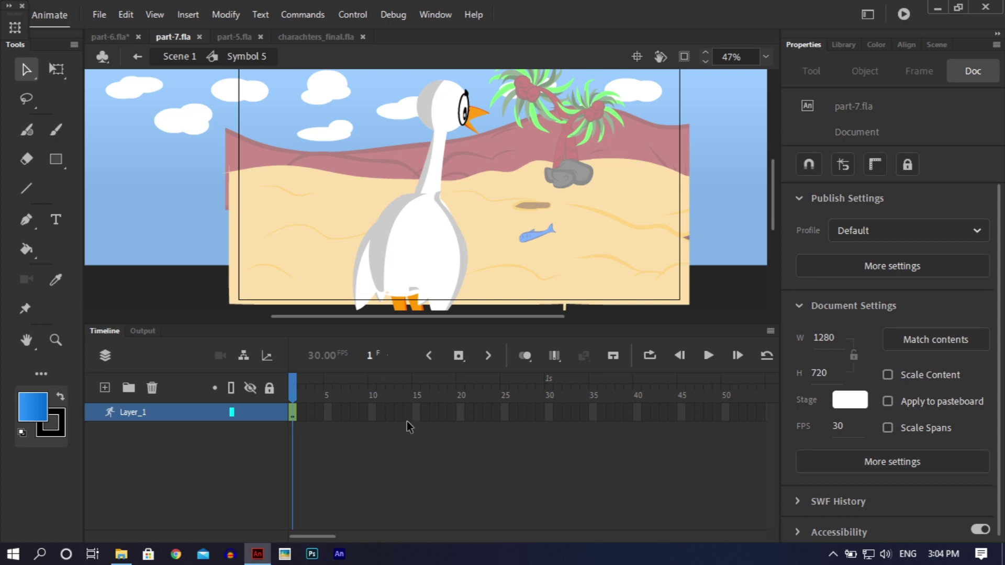
left_click_drag(318, 532, 499, 542)
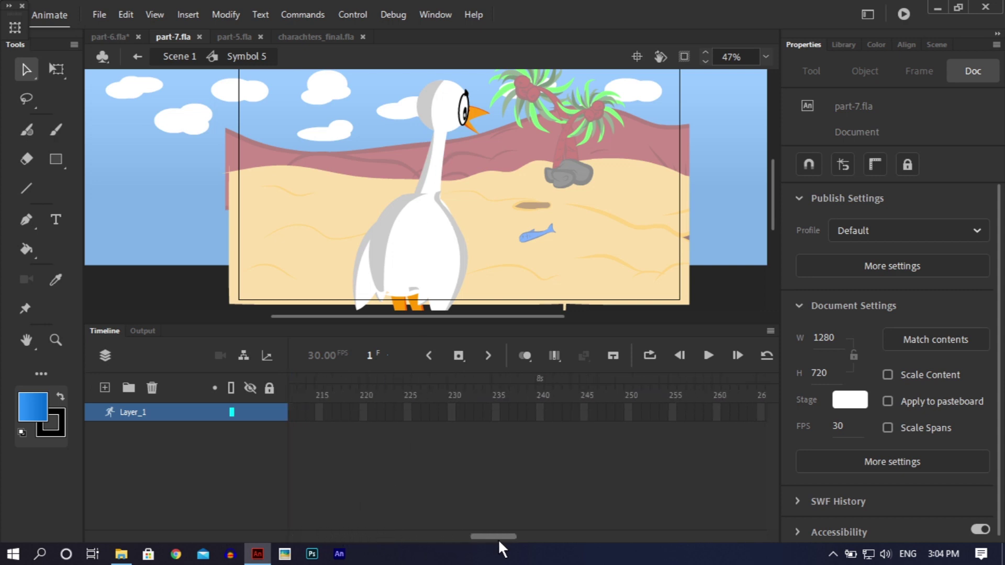
right_click(628, 404)
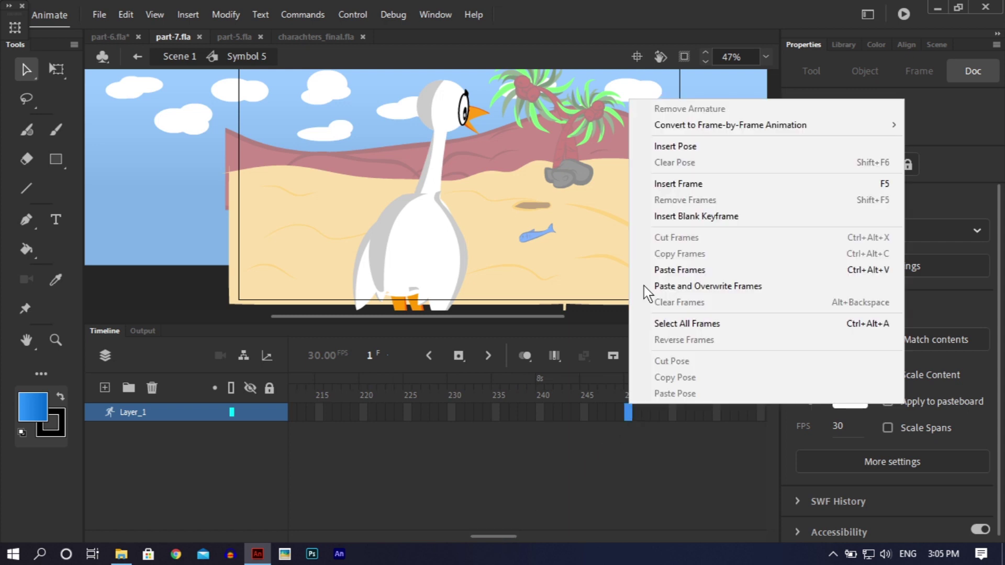
left_click(669, 183)
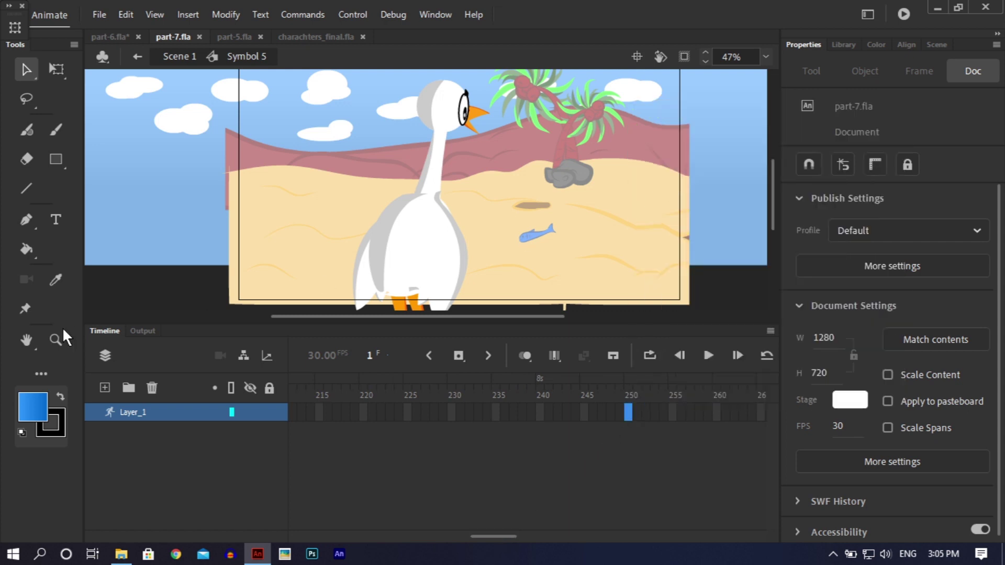
double_click(134, 283)
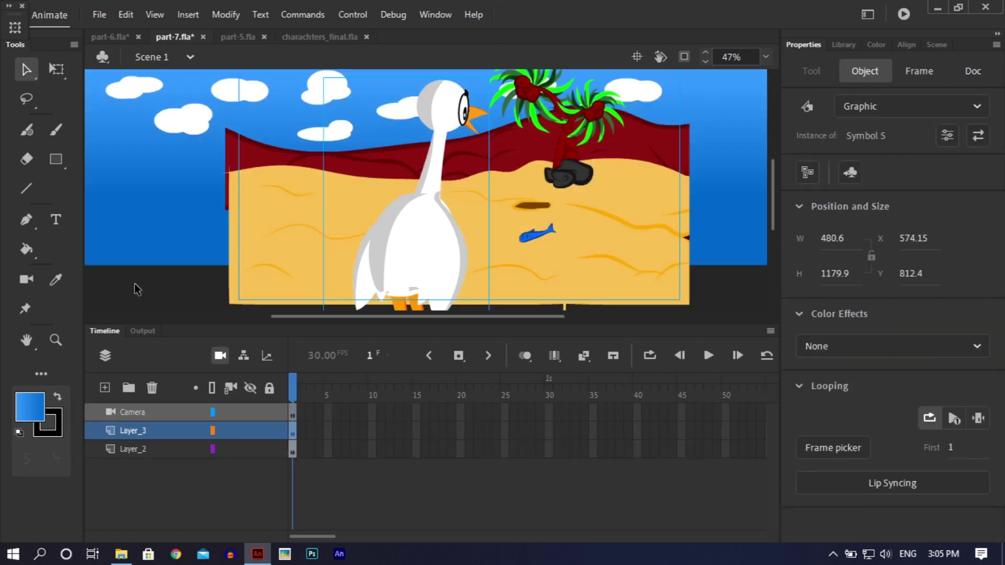
- Convert the heron on the stage to a graphic symbol named Symbol 1
right_click(438, 226)
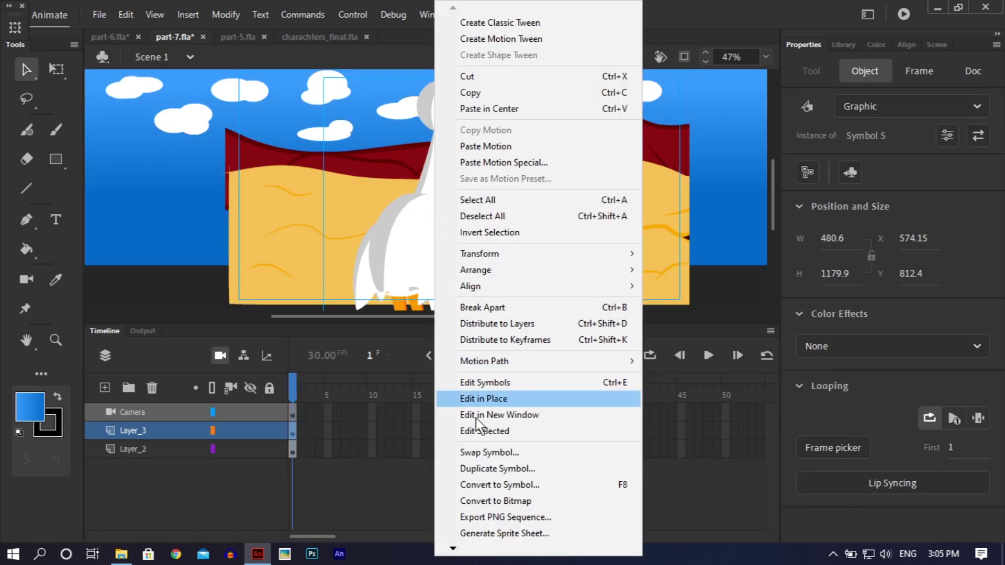
left_click(489, 484)
left_click(611, 108)
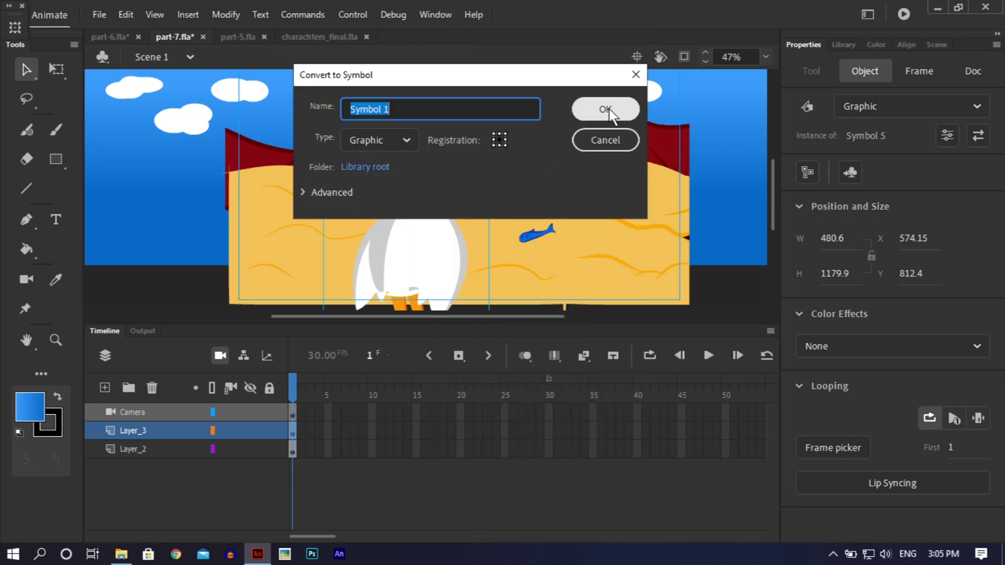
- Inside Symbol 1, insert frames to extend the heron's layer to at least frame 250
double_click(405, 231)
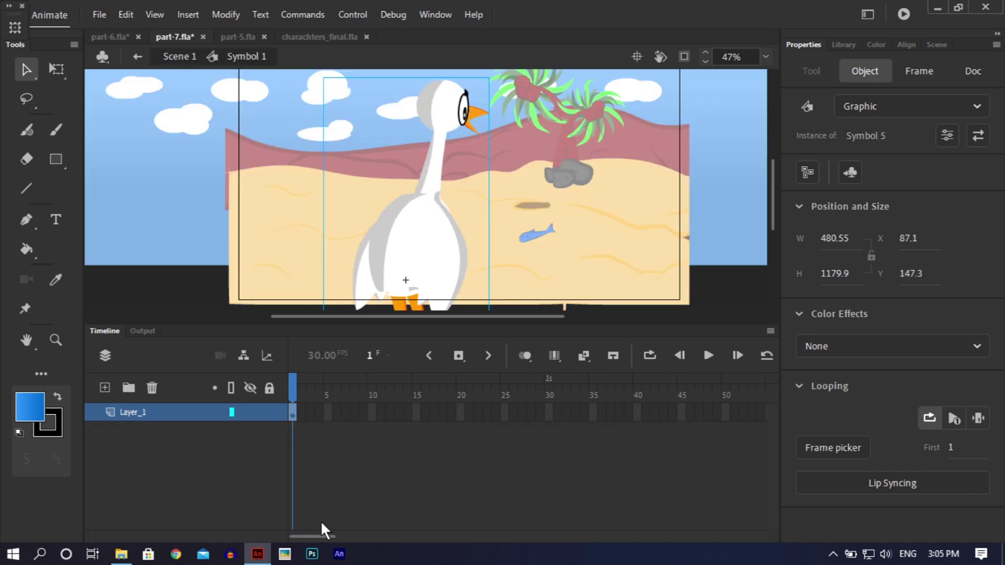
left_click_drag(313, 535, 574, 537)
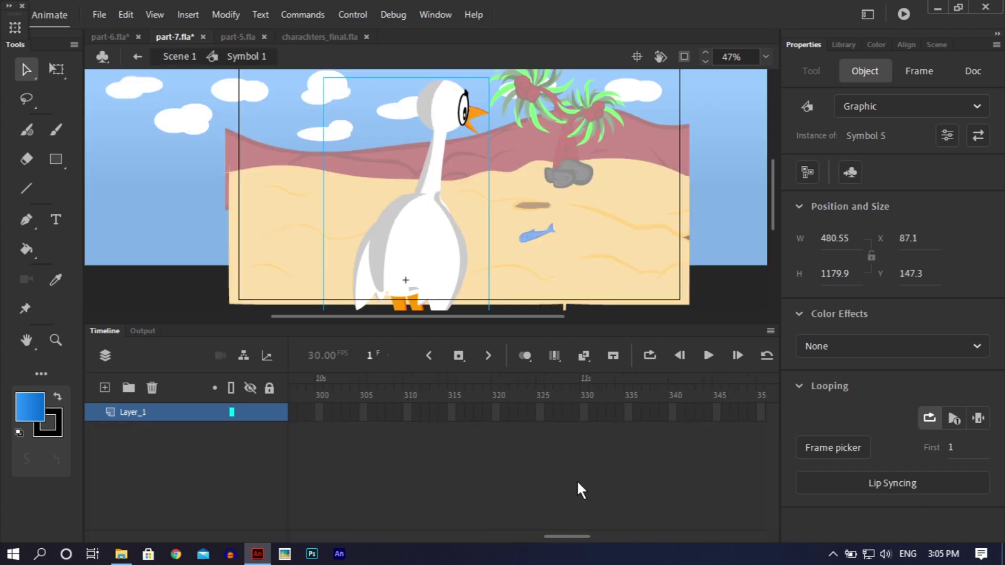
right_click(627, 412)
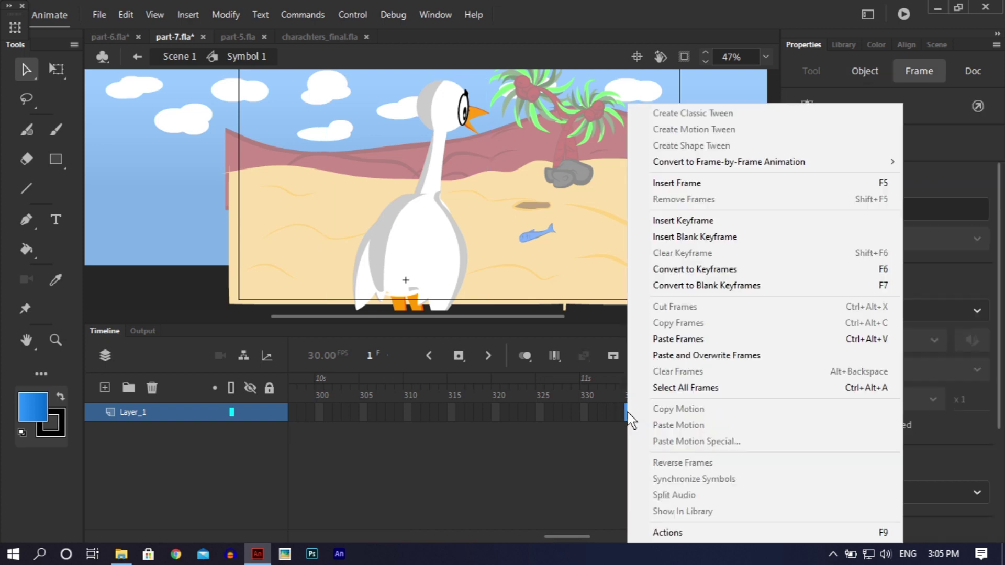
left_click(681, 187)
- Open the nested Symbol 5 and insert armature poses at frames 15 and 30
left_click(411, 219)
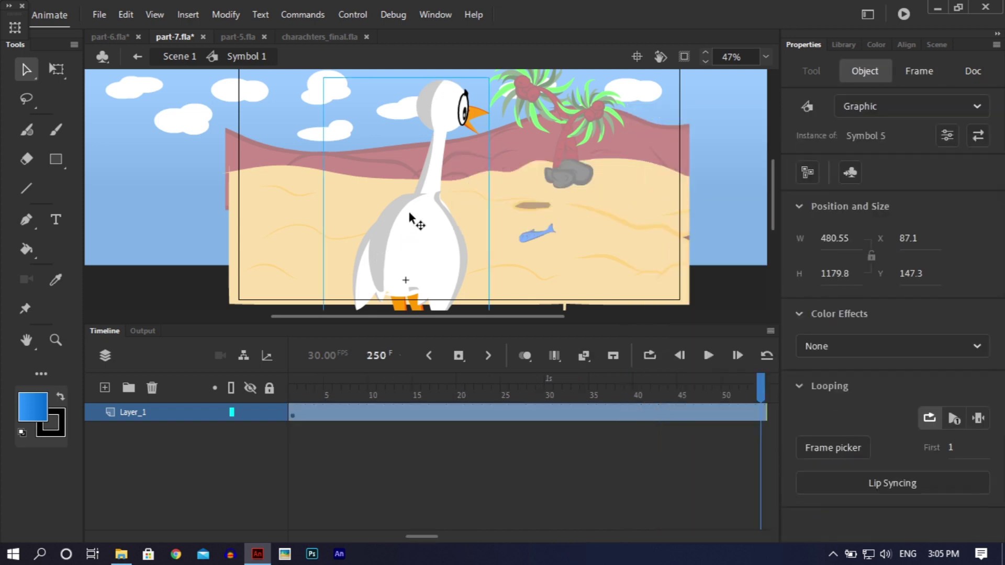
double_click(411, 218)
left_click_drag(433, 401, 291, 410)
left_click(407, 414)
mouse_move(408, 414)
left_mouse_down()
mouse_move(262, 415)
mouse_move(415, 408)
left_mouse_up()
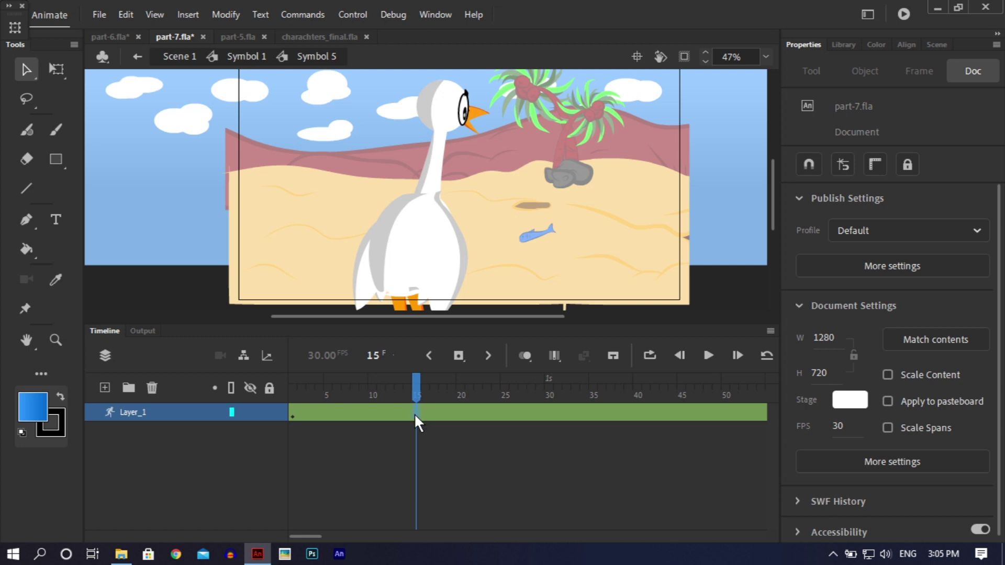
right_click(415, 416)
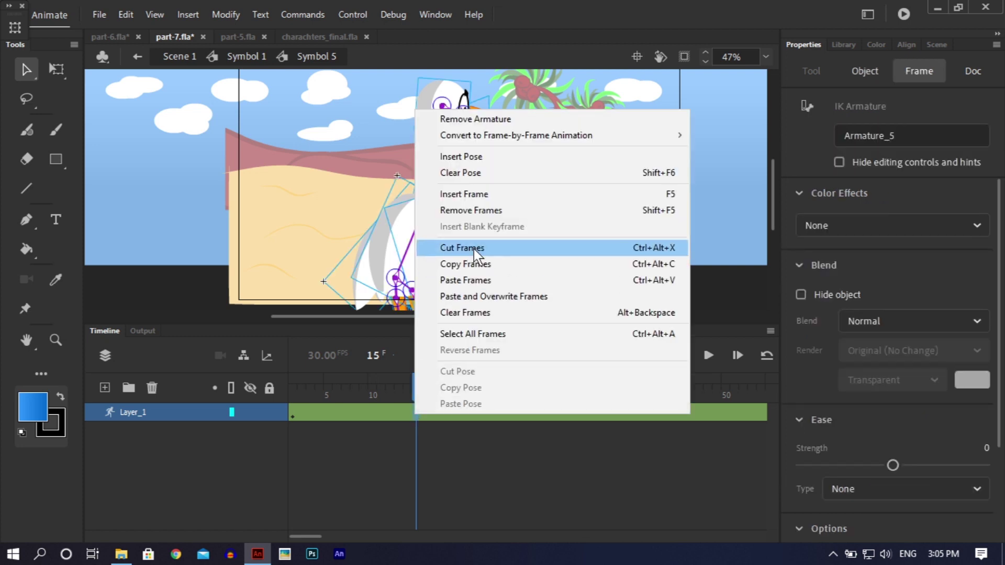
left_click(468, 158)
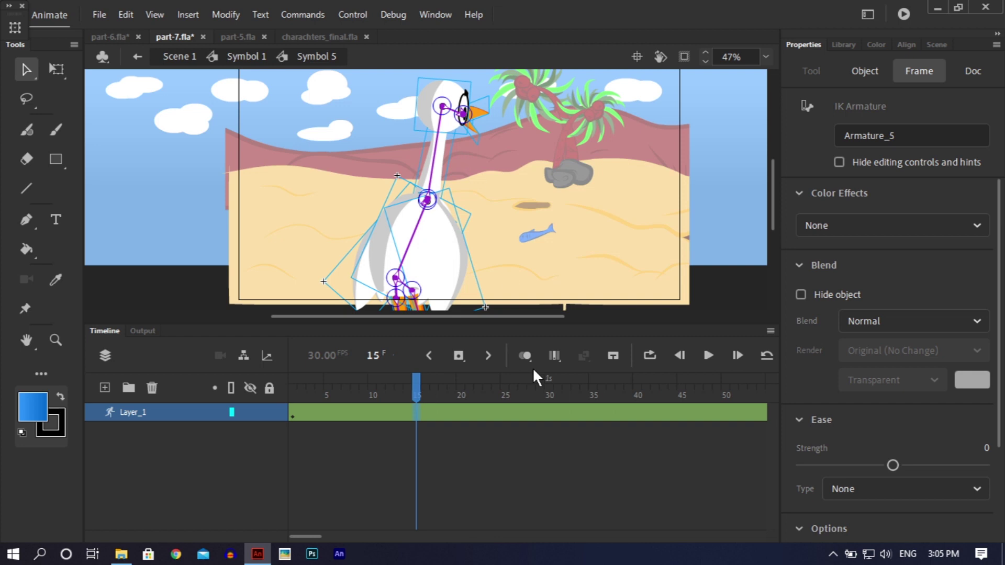
right_click(546, 411)
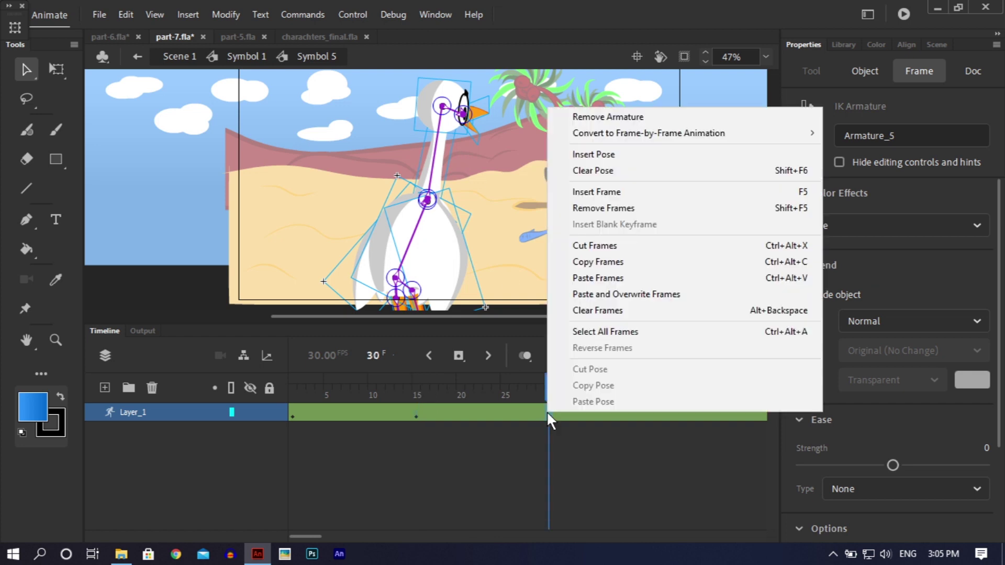
left_click(589, 155)
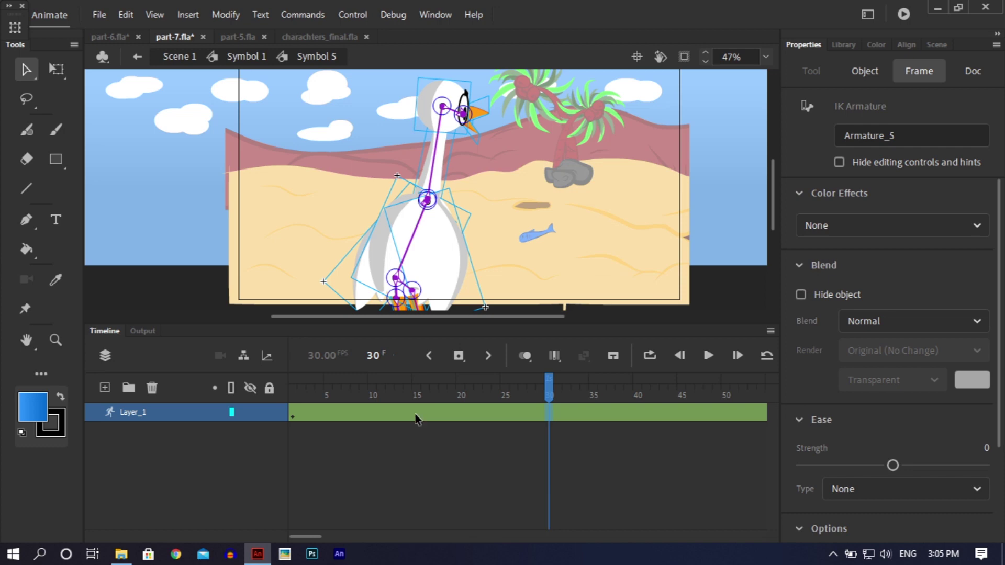
- In the frame 15 pose, lean the heron's neck slightly forward toward the palm trees
left_click(416, 416)
key("ctrl+equal")
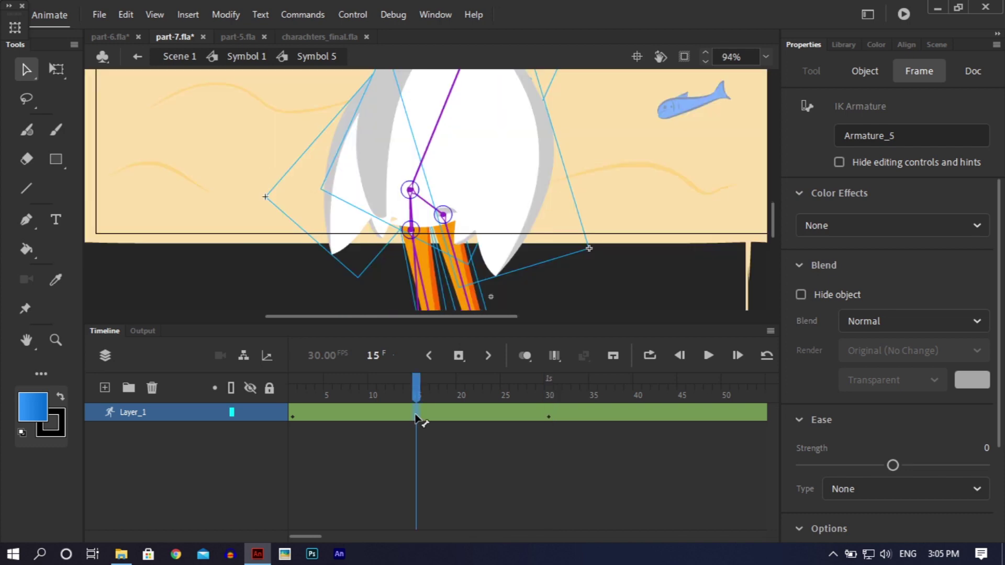
left_click_drag(772, 214, 768, 170)
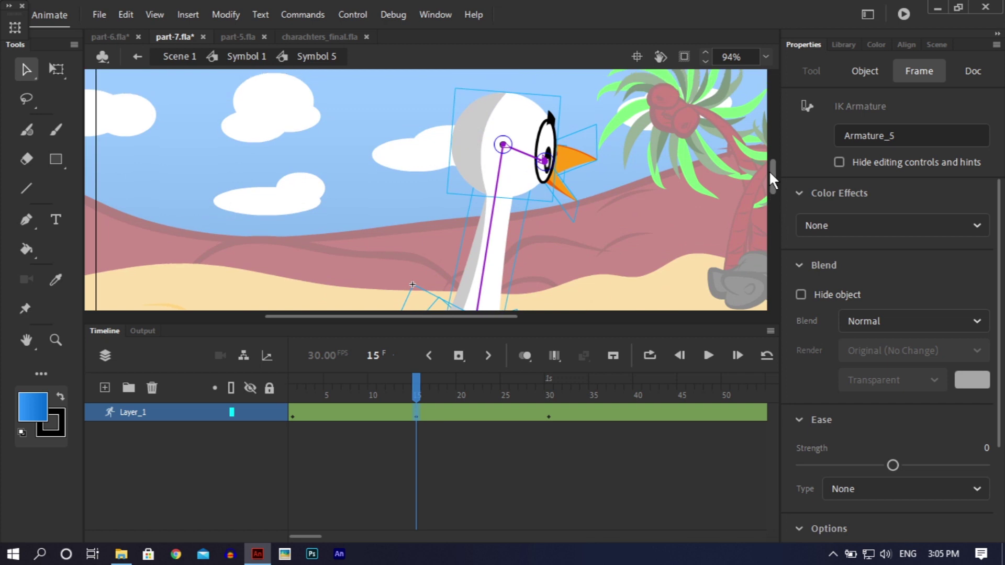
left_click(510, 243)
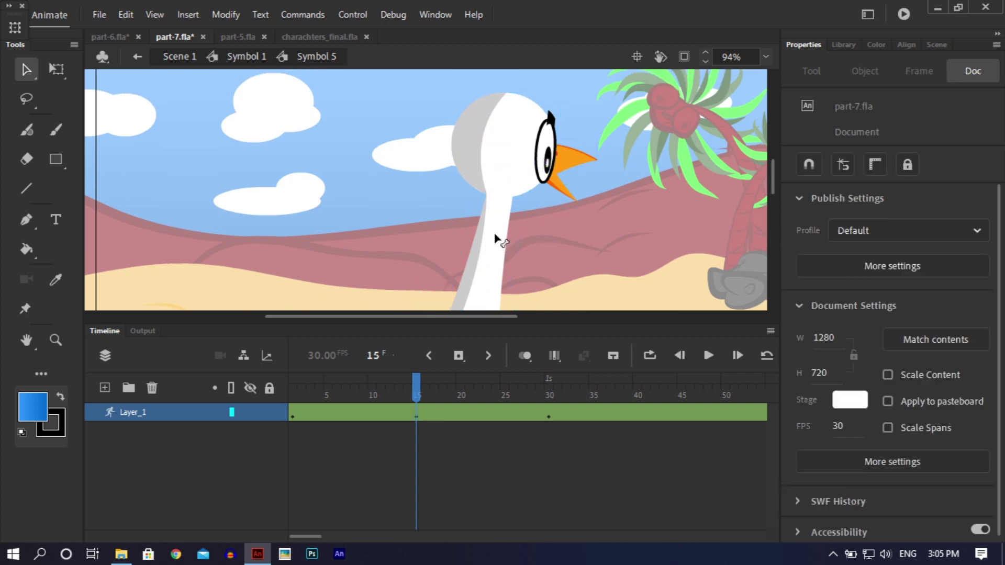
left_click_drag(498, 241, 501, 242)
left_click(499, 241)
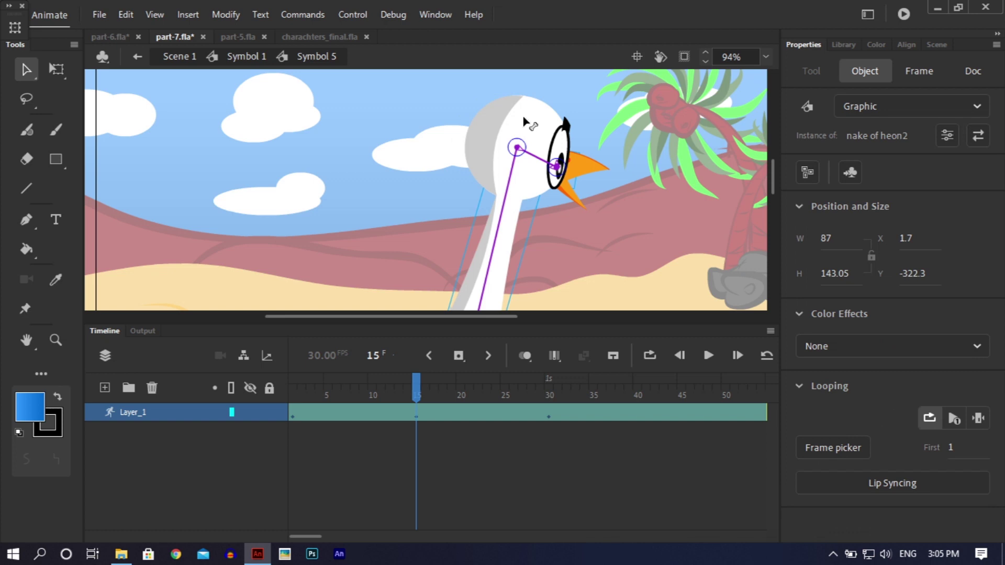
- Tip the heron's head and upper beak downward in the frame 15 pose and scrub through the motion
mouse_move(535, 126)
left_mouse_down()
mouse_move(539, 113)
mouse_move(533, 124)
left_mouse_up()
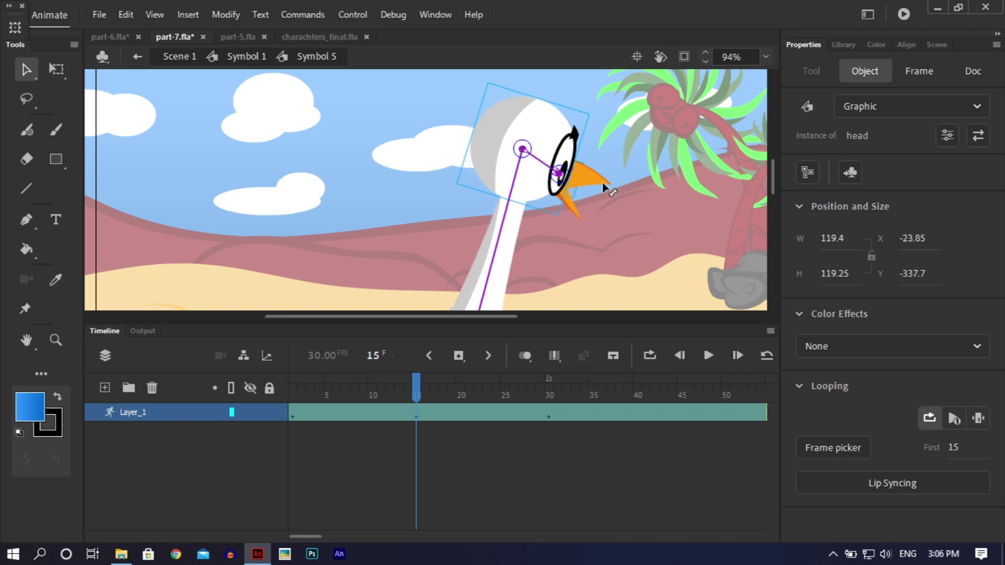
left_click(596, 201)
left_click_drag(592, 206, 595, 207)
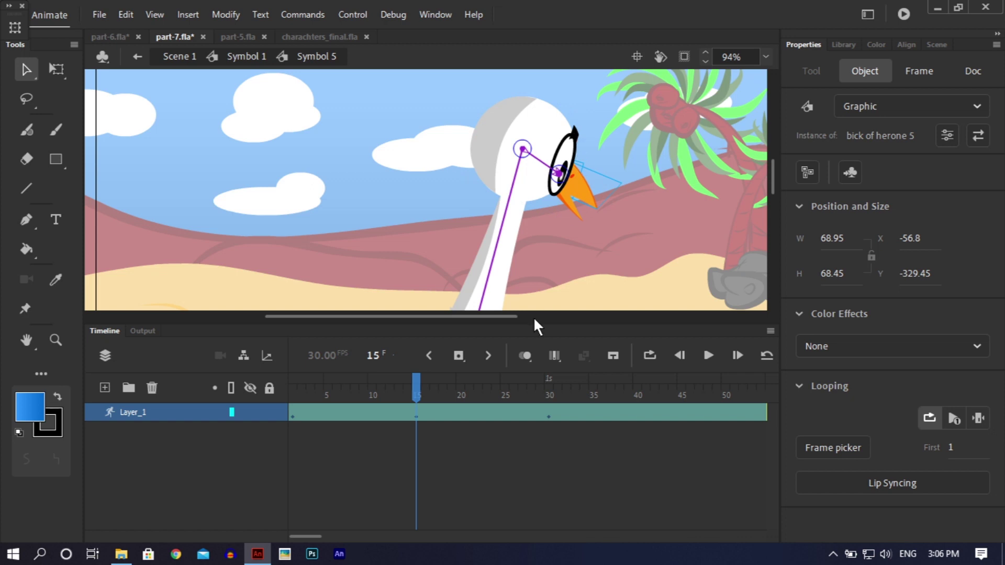
left_click_drag(421, 384, 414, 359)
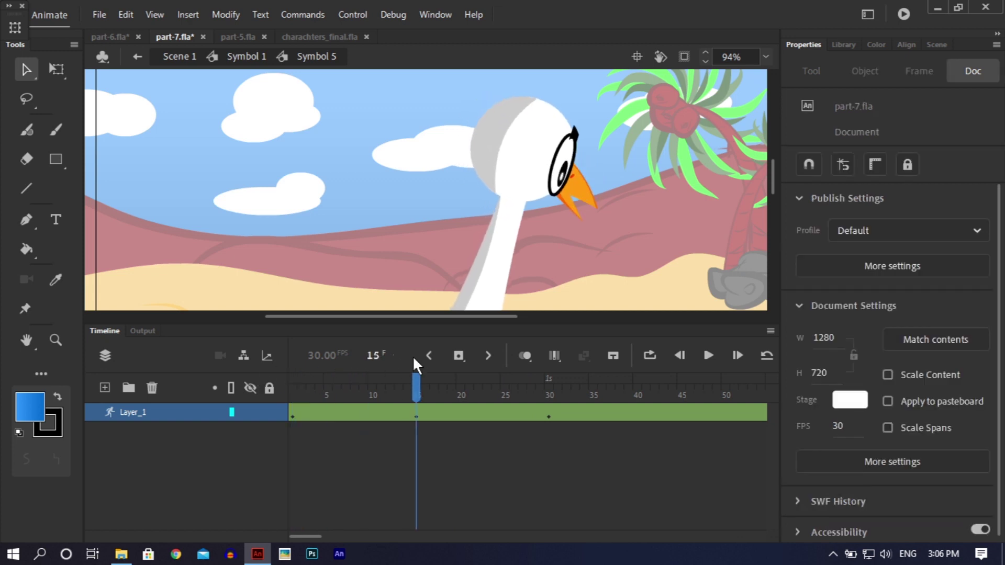
key("ctrl+minus")
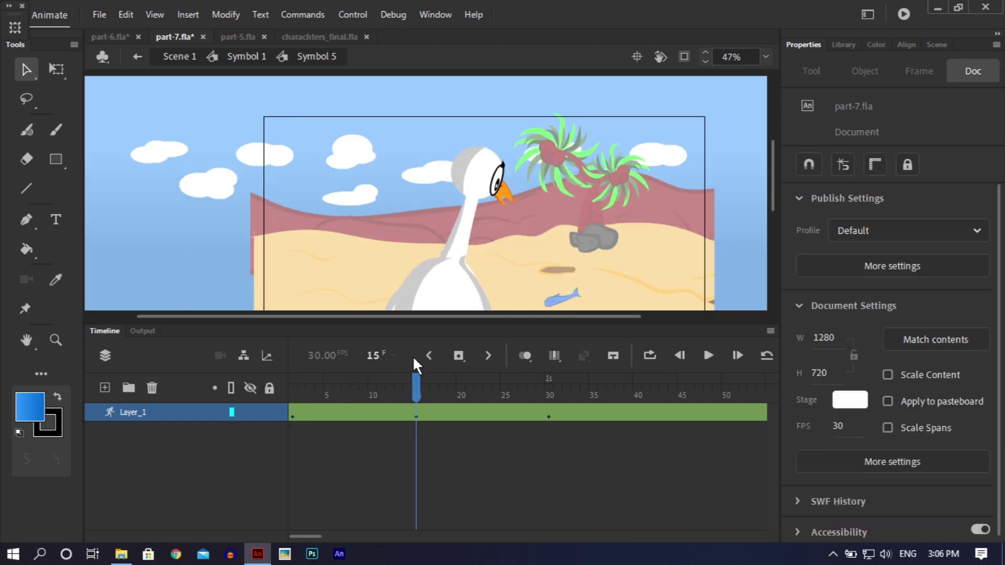
key("ctrl+minus")
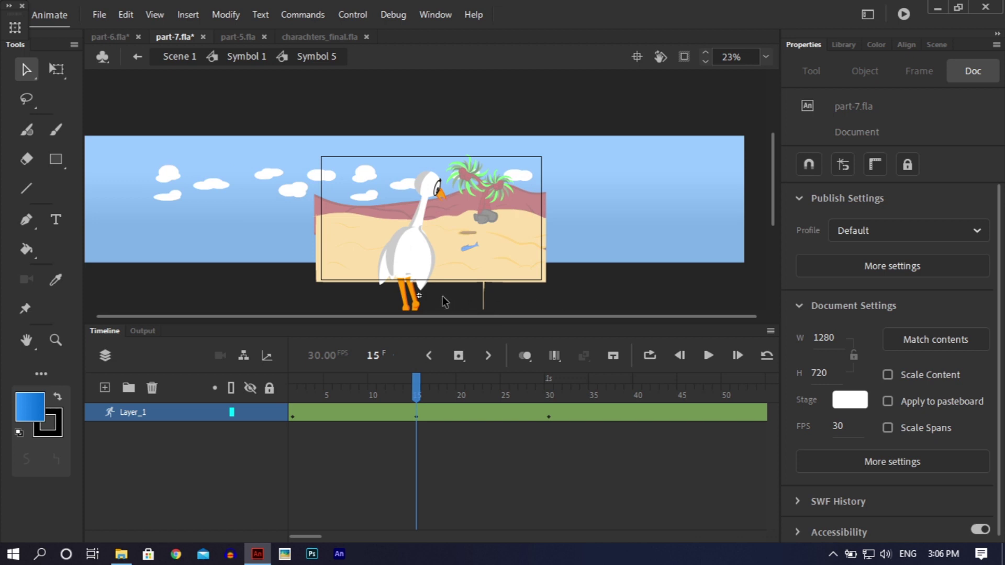
- Fold both of the heron's wings slightly inward in the frame 15 pose and play the animation
left_click(426, 267)
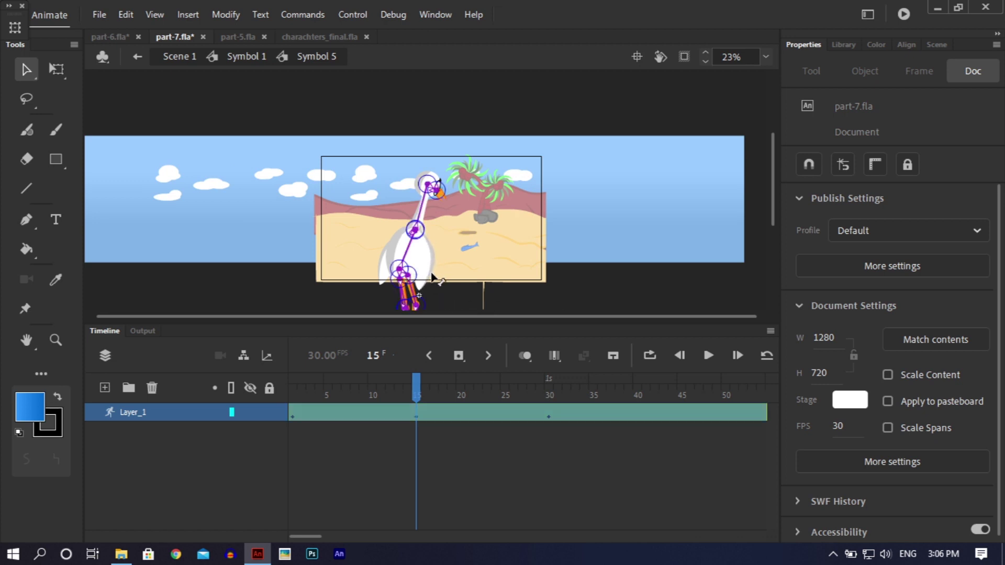
left_click(429, 280)
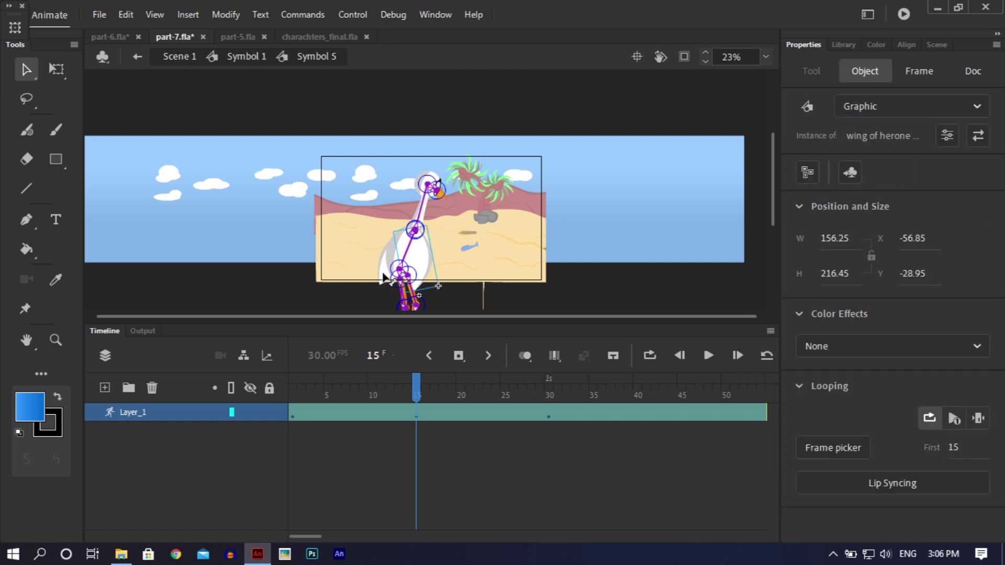
left_click_drag(386, 283, 380, 284)
left_click_drag(416, 391, 148, 412)
key("Return")
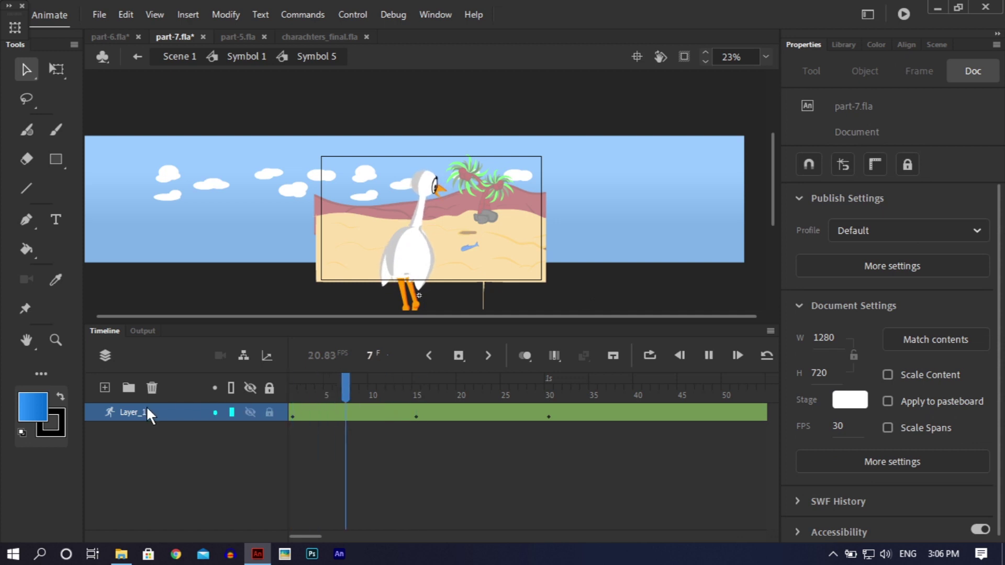
key("Return")
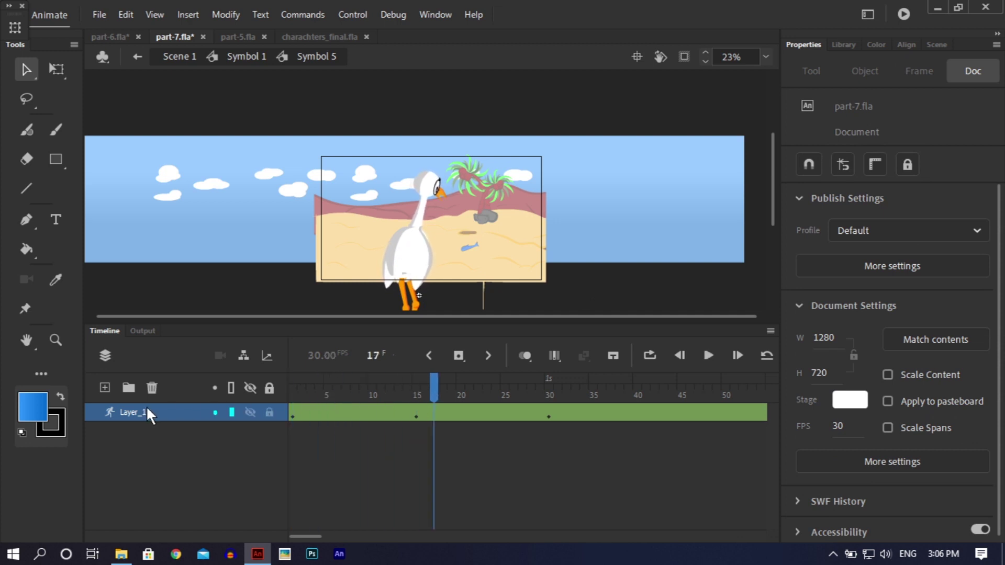
- In the frame 1 pose, pull the heron's neck back to a more upright position
left_click(416, 415)
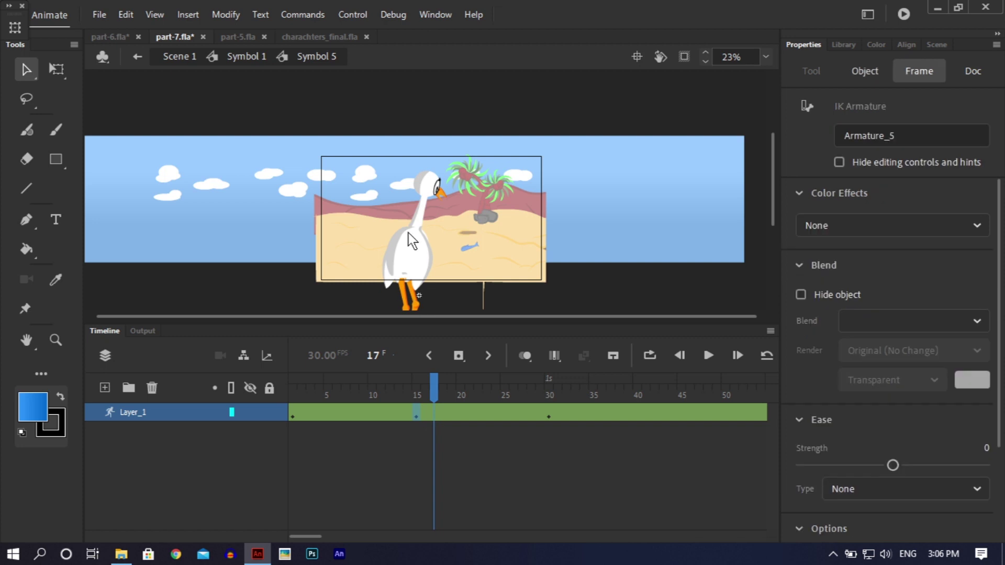
left_click(310, 378)
left_click(292, 377)
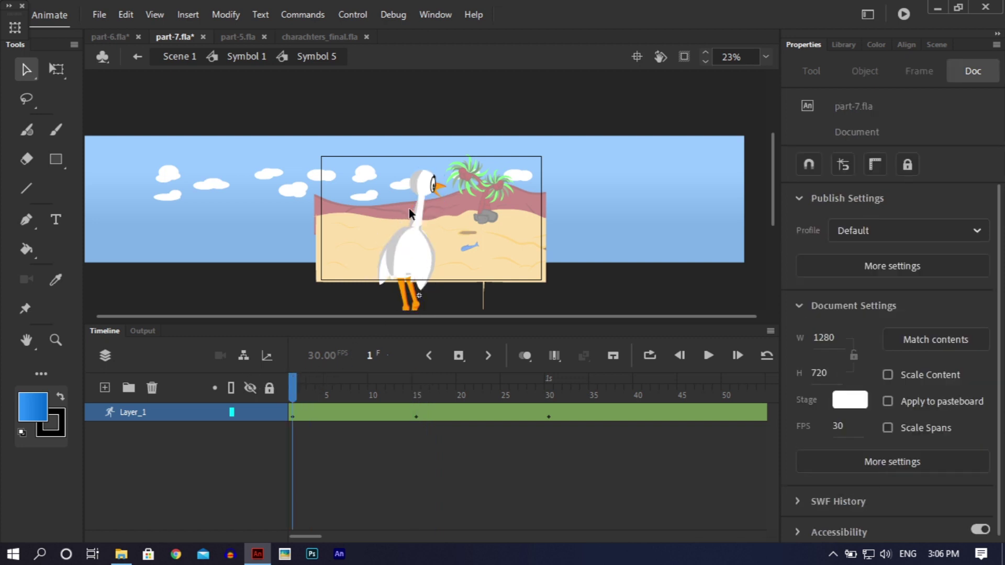
left_click(422, 213)
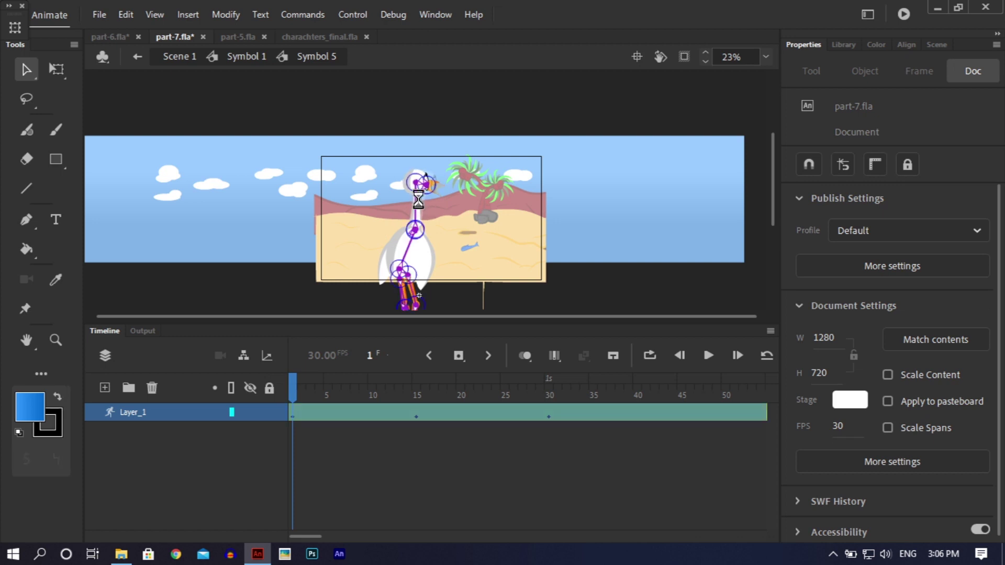
left_click(295, 396)
left_click_drag(294, 388, 278, 407)
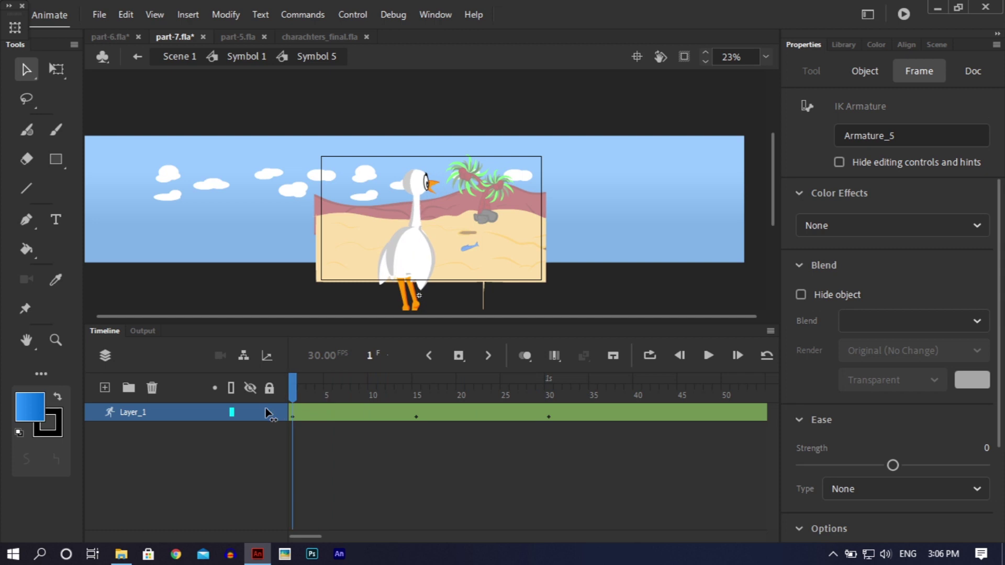
- Spread both of the heron's wings slightly outward from the body in the frame 1 pose
left_click(234, 415)
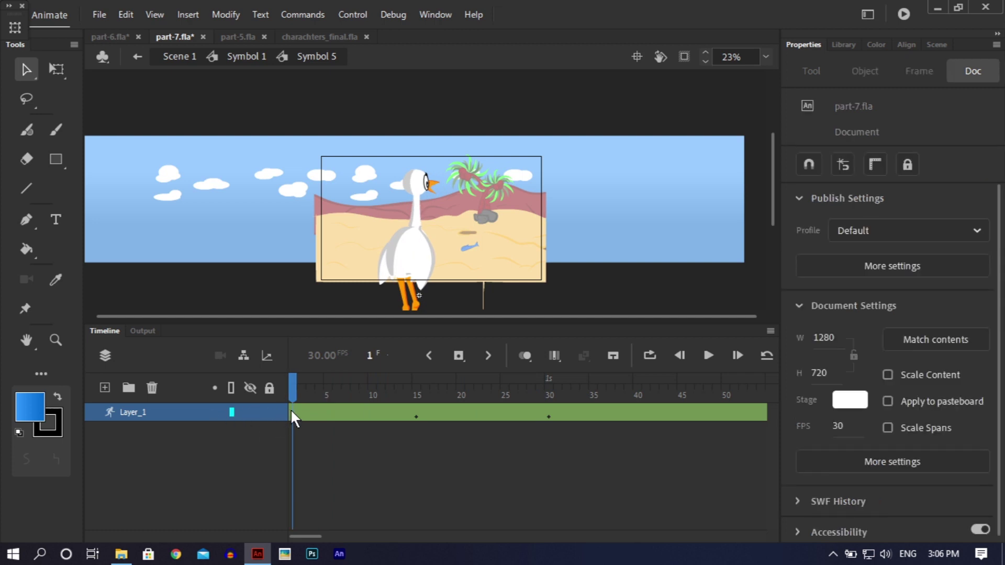
left_click(434, 273)
left_click(440, 272)
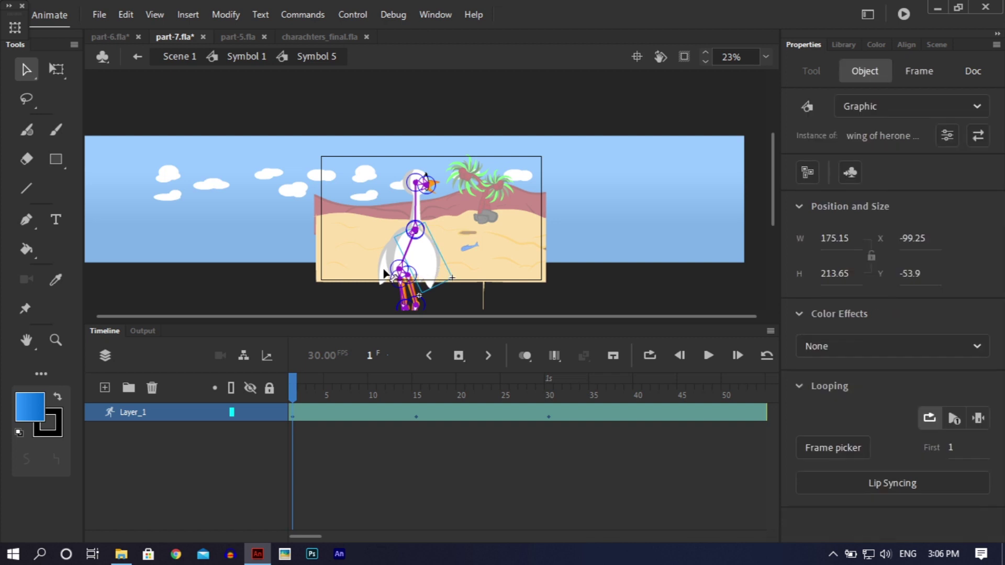
left_click_drag(387, 275, 375, 266)
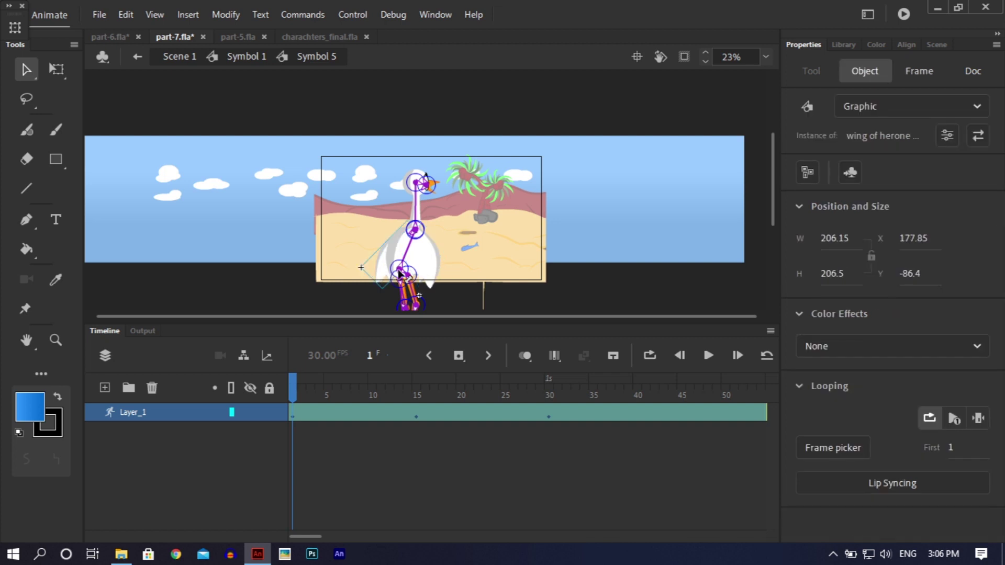
left_click(515, 305)
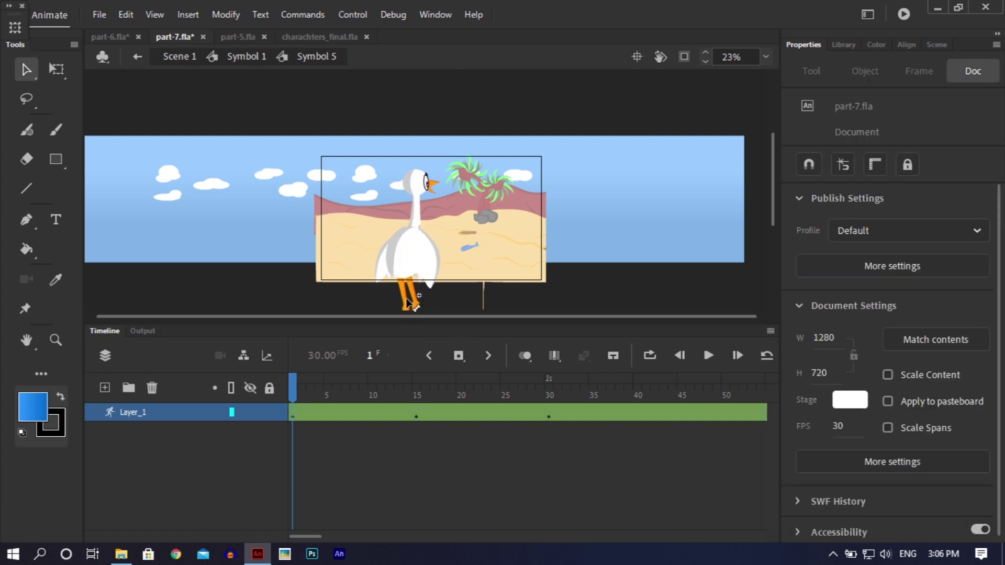
- Copy the armature pose at frame 1 and paste it onto the pose at frame 30
left_click(293, 409)
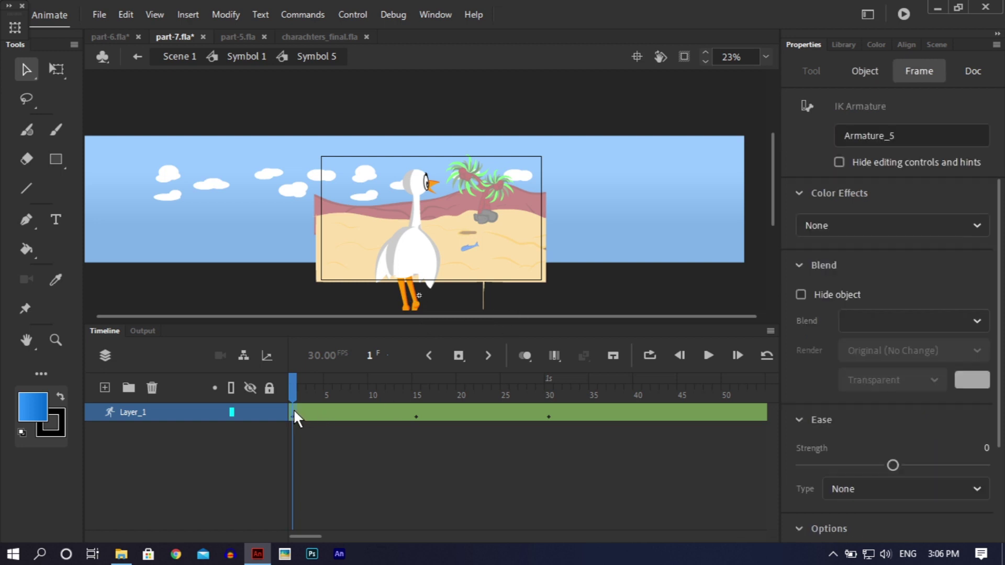
right_click(293, 409)
left_click(303, 386)
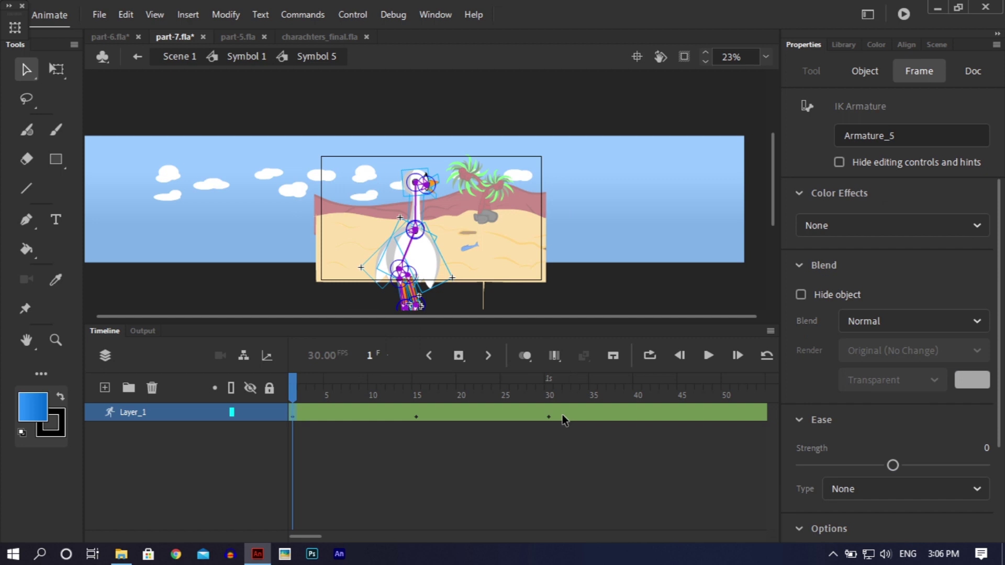
right_click(547, 411)
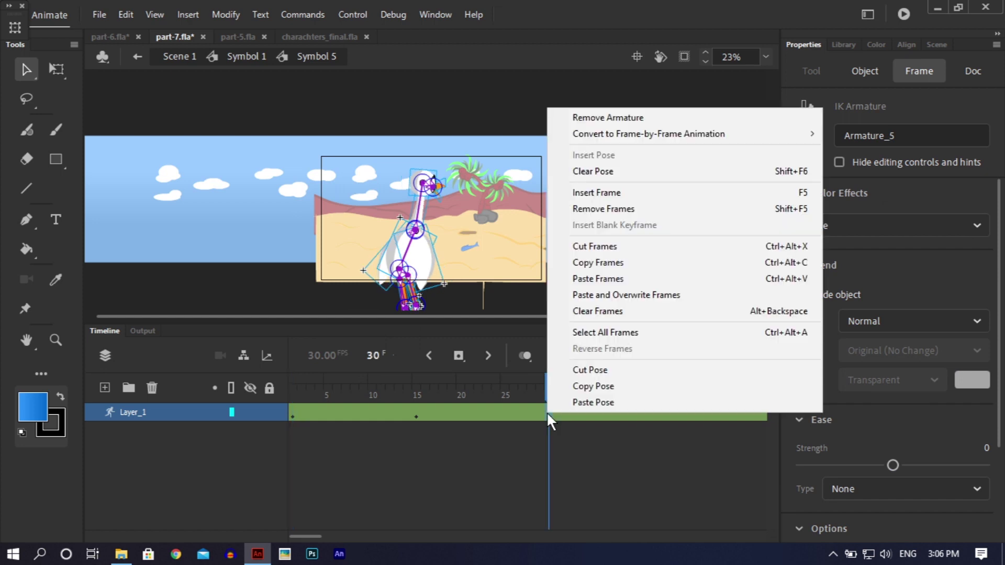
left_click(560, 405)
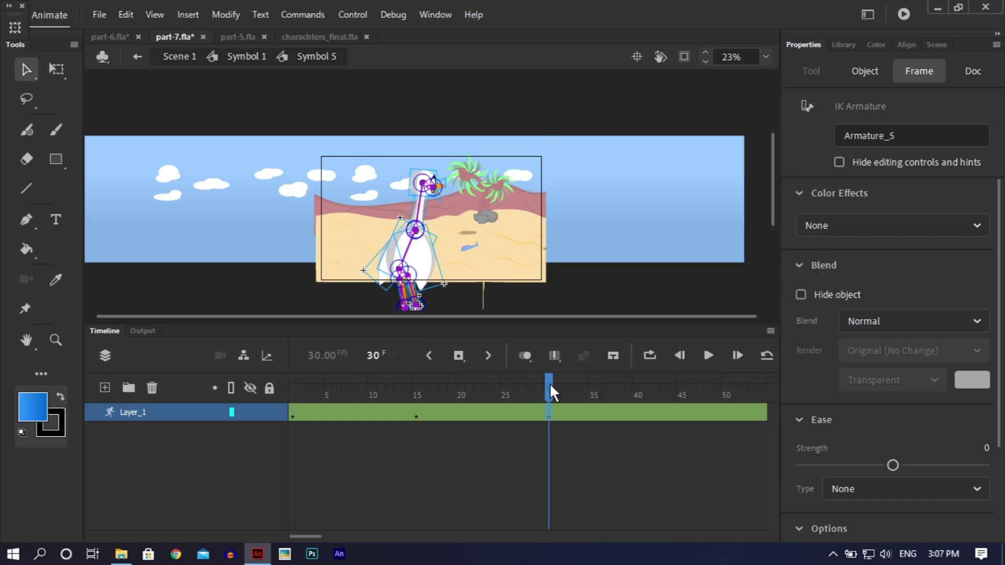
- Save the document and play the heron's animation from frame 1
left_click_drag(394, 387, 222, 407)
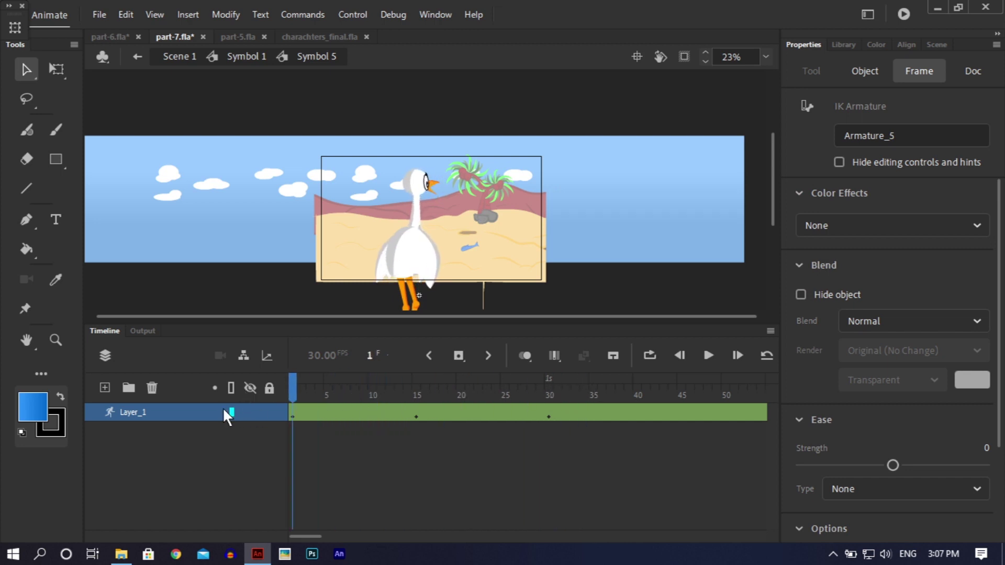
key("ctrl+s")
key("Return")
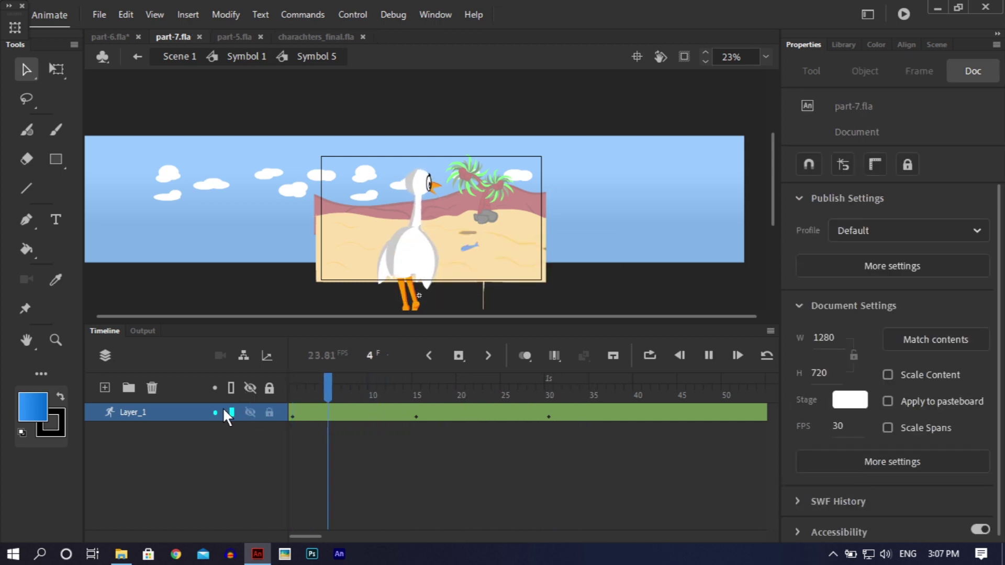
key("Return")
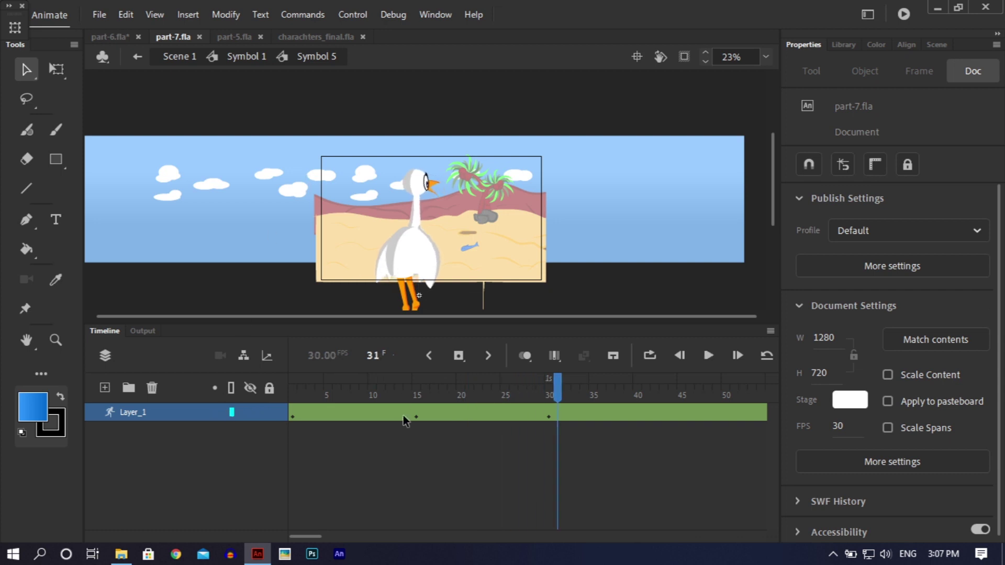
- Move the frame 15 pose to frame 12 and the frame 30 pose to frame 25, and play the animation
left_click(416, 416)
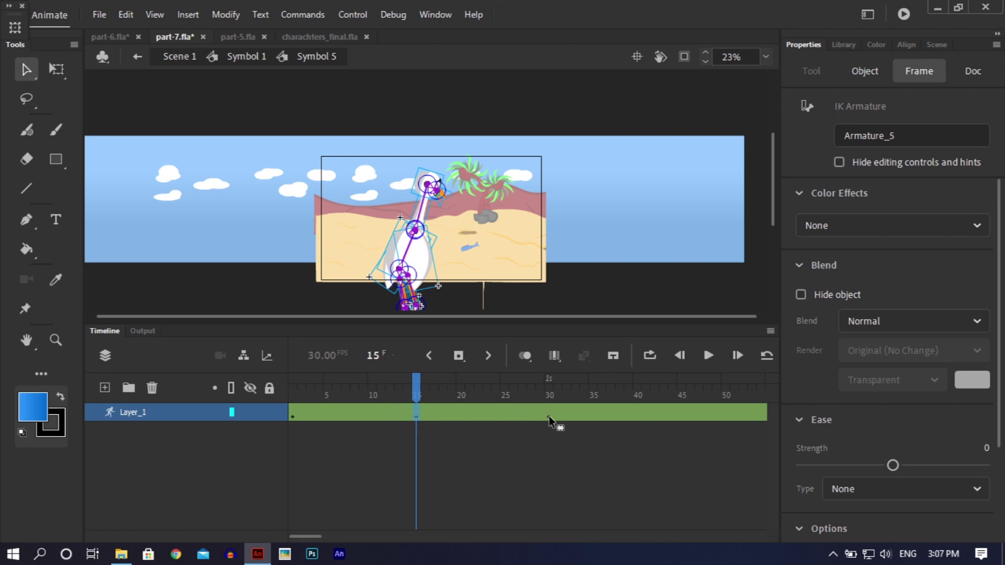
key("comma")
key("comma")
key("comma")
left_click_drag(548, 416, 509, 416)
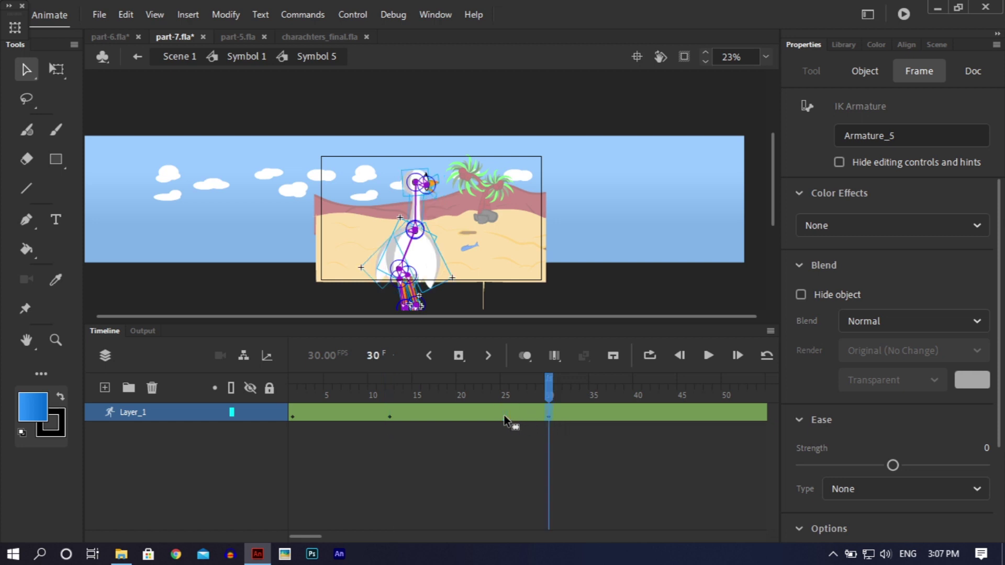
left_click_drag(501, 386, 223, 413)
key("Return")
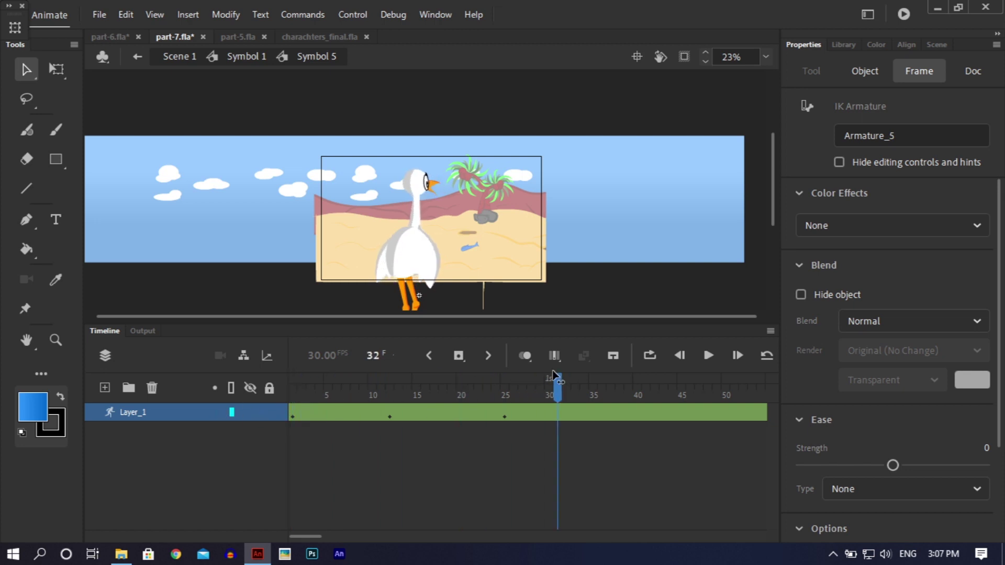
- At frame 12, open the heron's head symbol for editing in place
left_click_drag(373, 379, 390, 378)
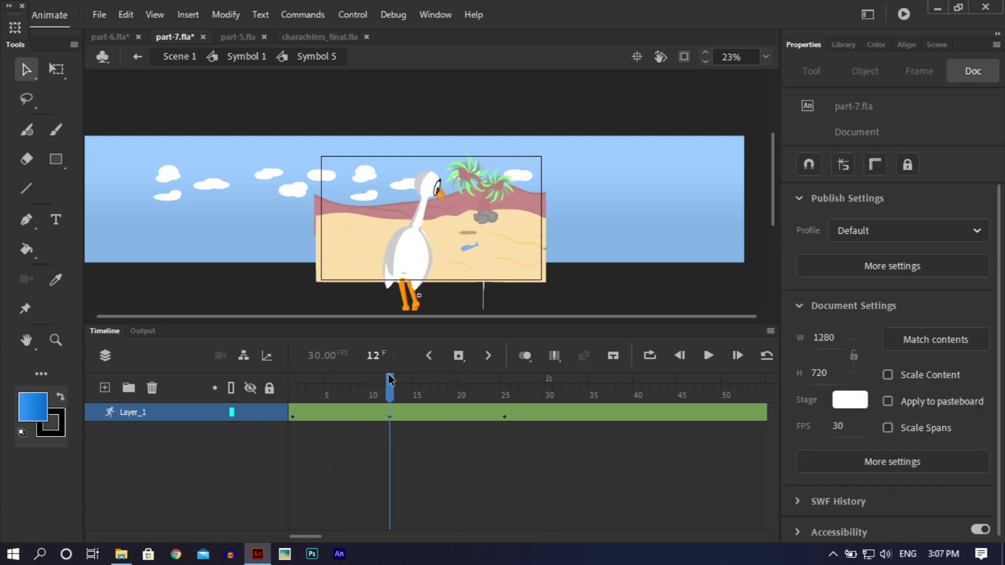
key("ctrl+equal")
left_click_drag(769, 241, 769, 206)
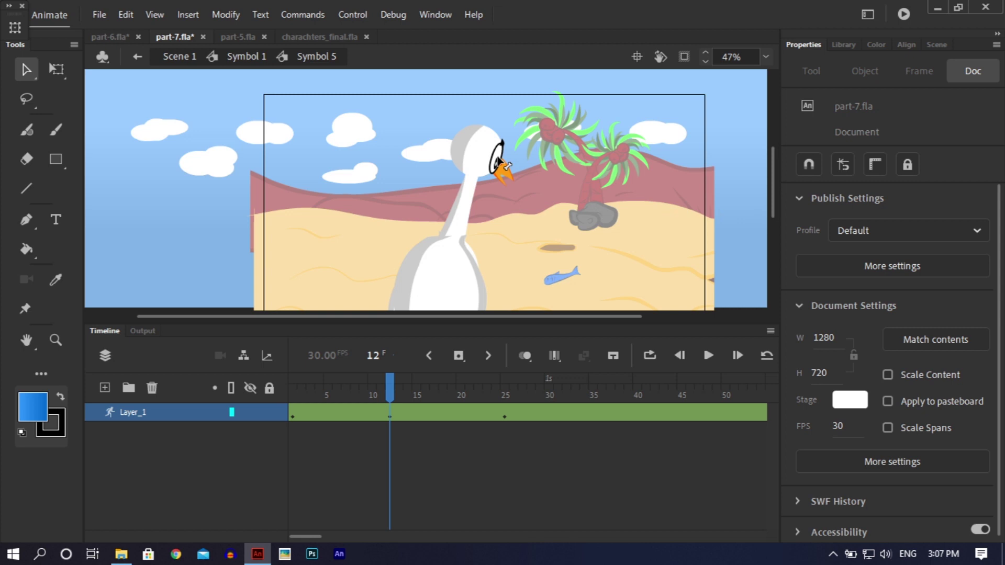
key("w")
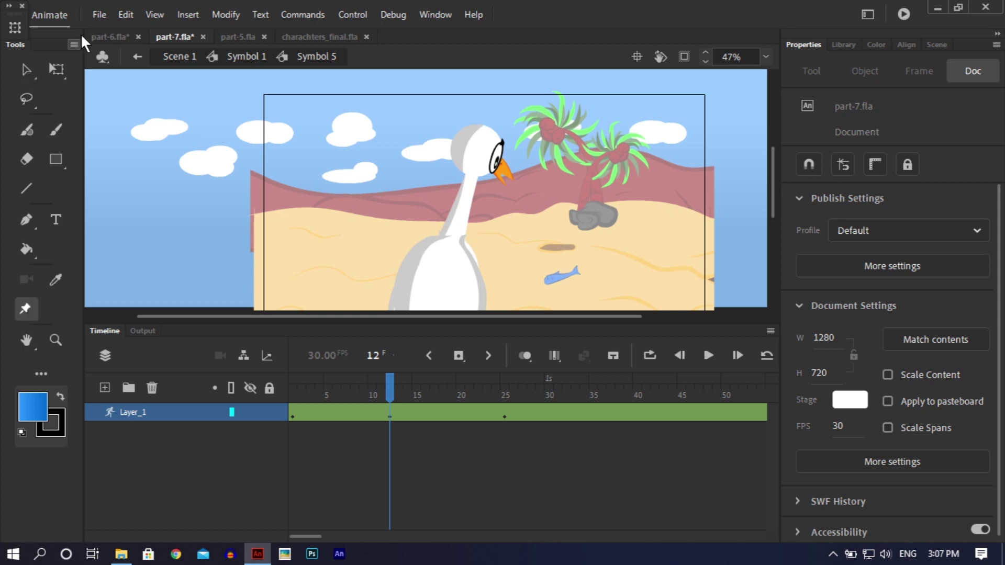
left_click(502, 166)
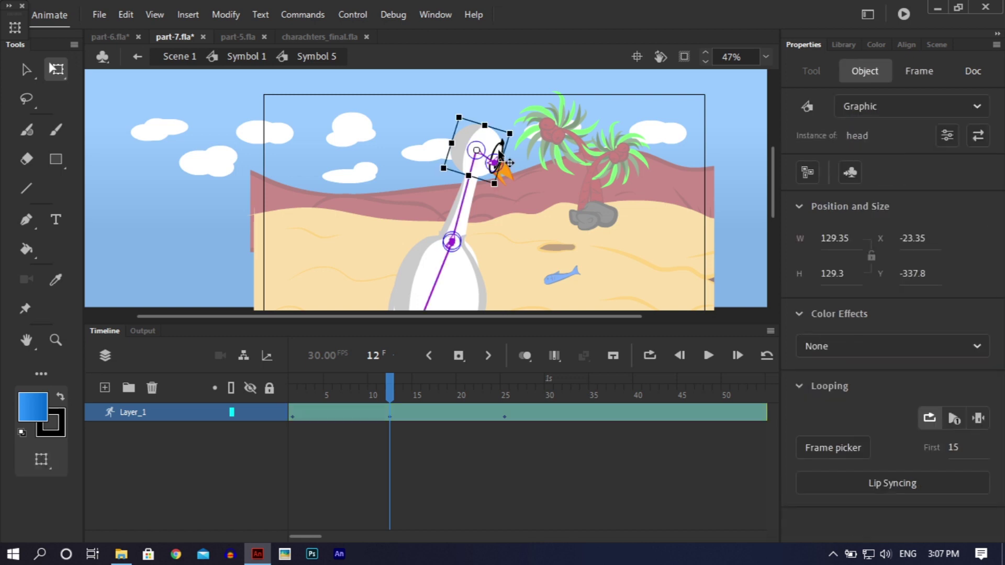
scroll(500, 154, "up", 4)
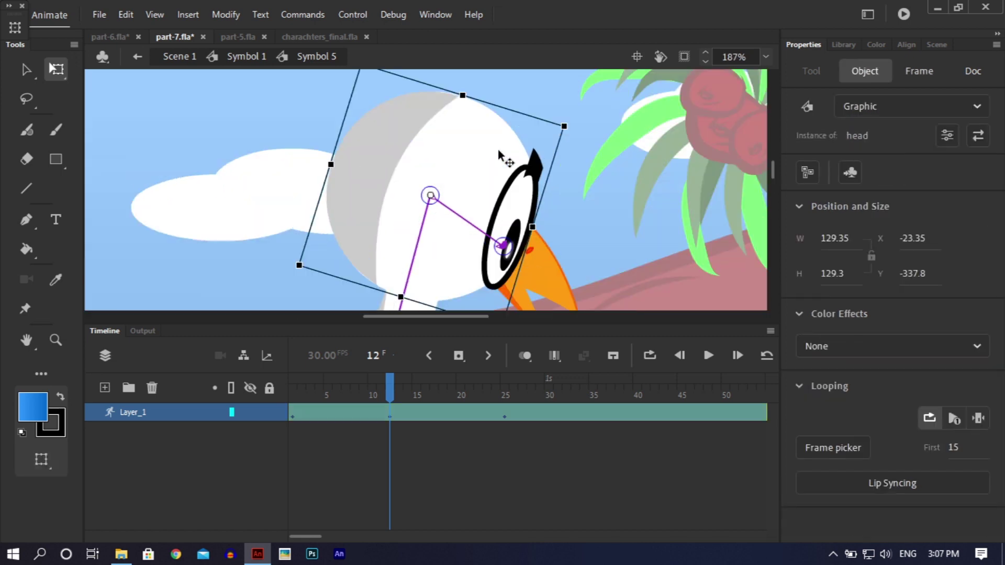
double_click(497, 219)
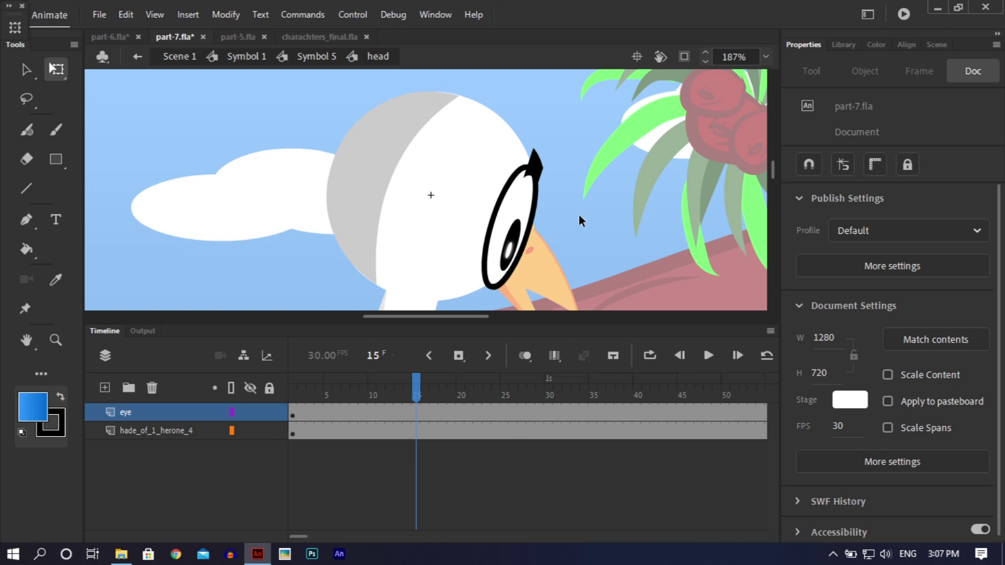
key("Escape")
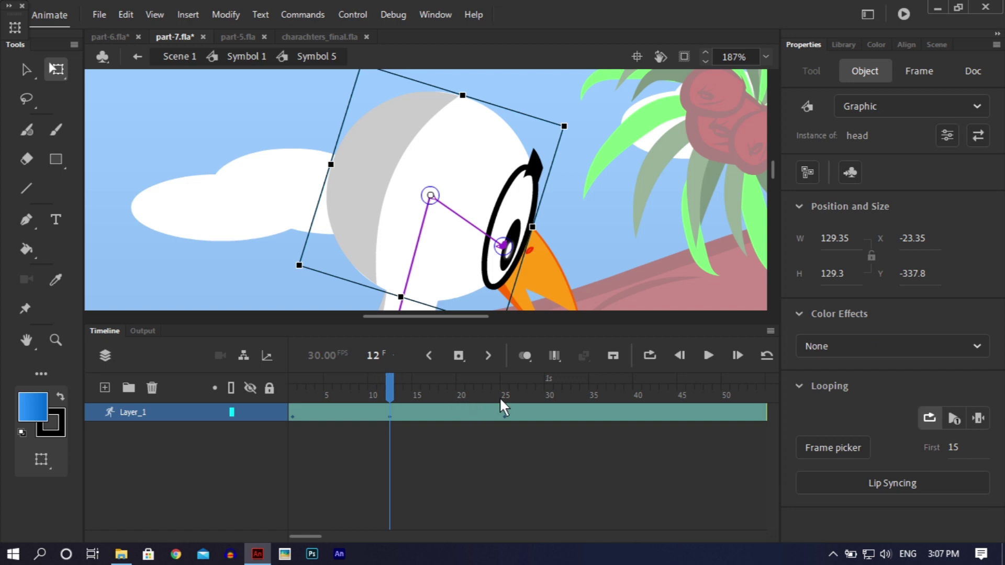
double_click(507, 212)
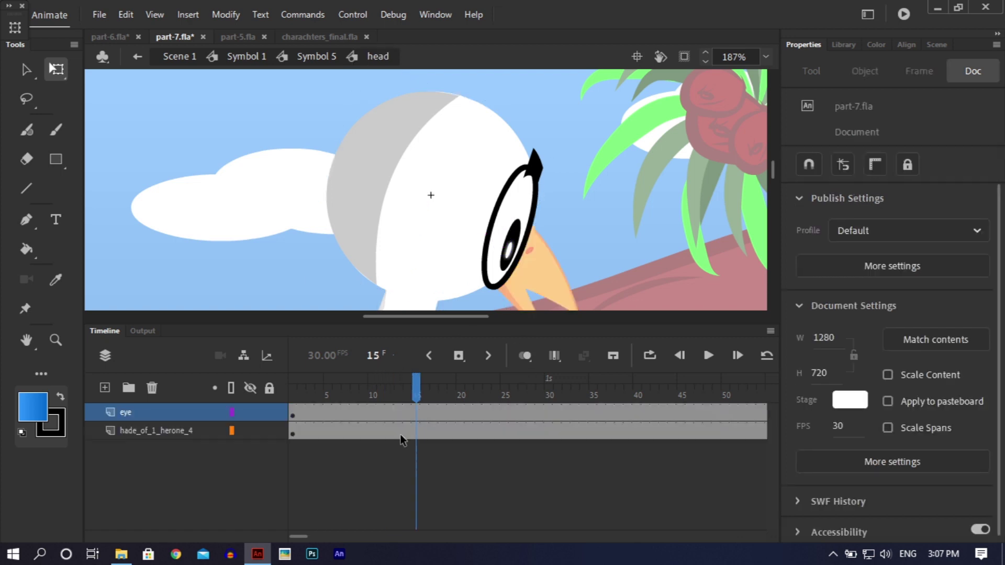
- Insert keyframes on the eye layer at frames 12 and 25
left_click(399, 412)
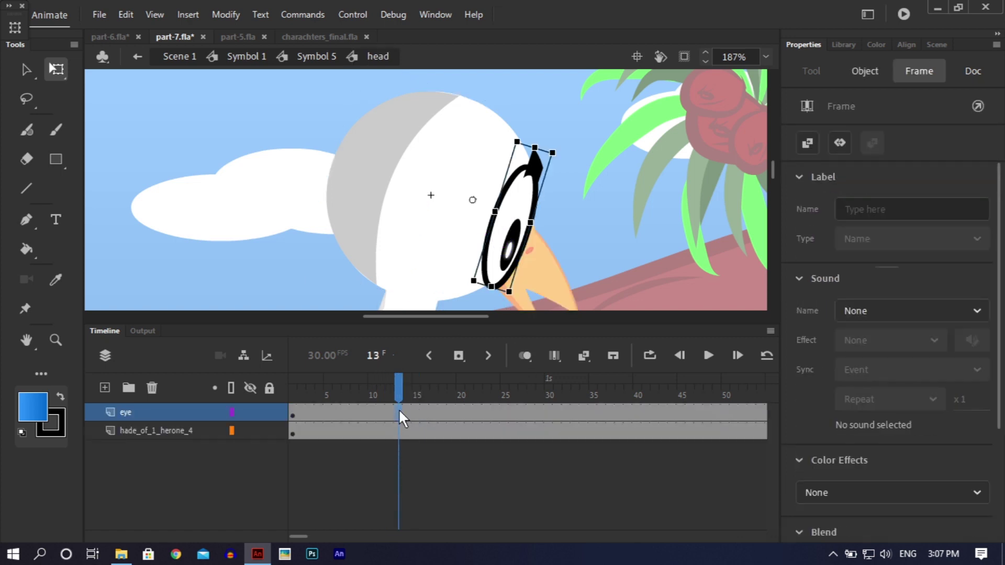
right_click(391, 411)
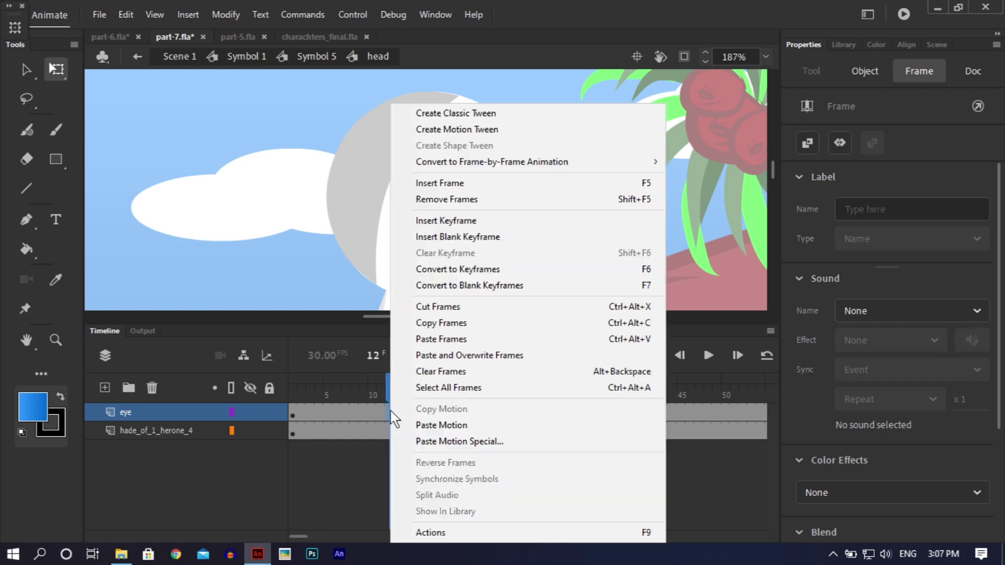
mouse_move(509, 165)
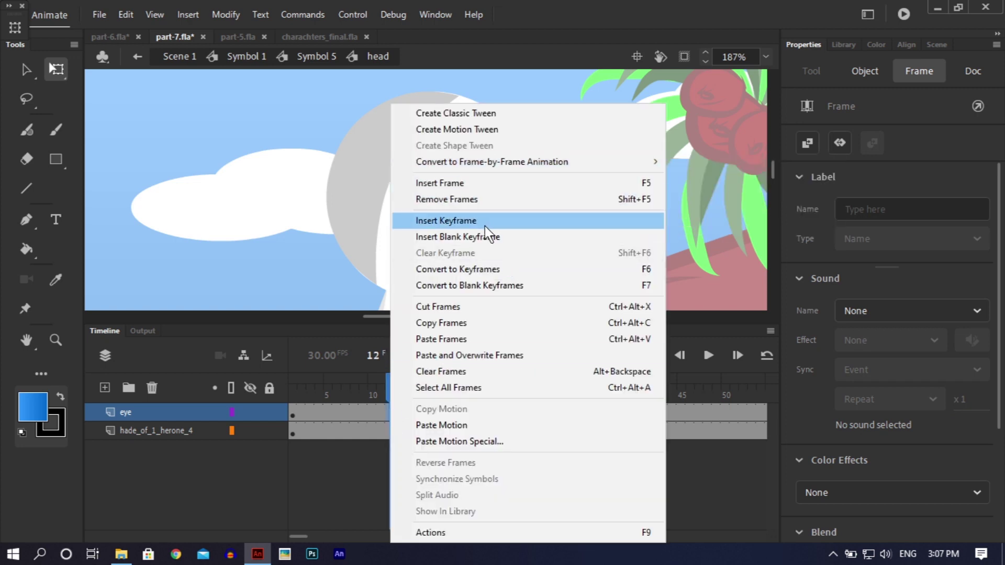
left_click(486, 220)
right_click(500, 409)
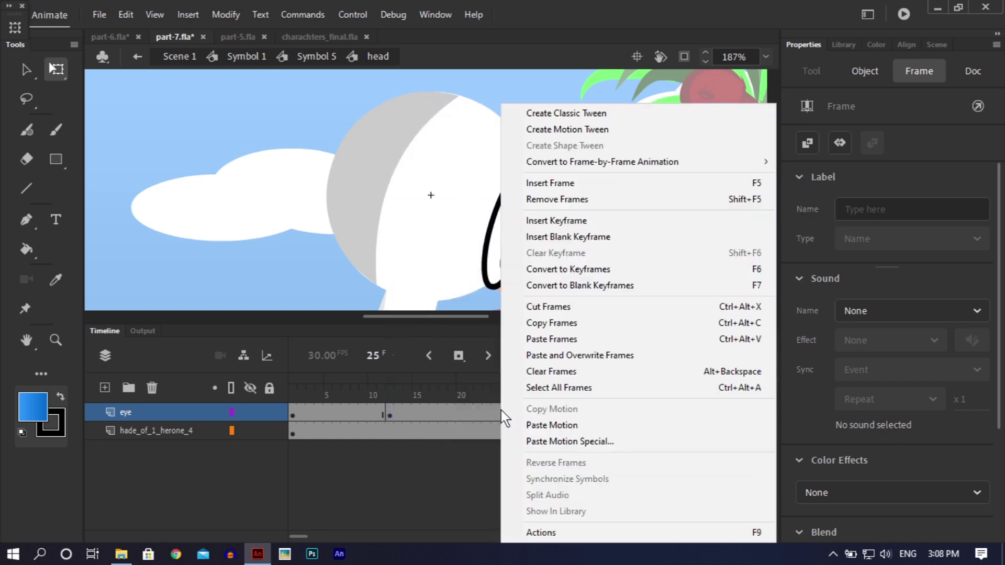
left_click(562, 222)
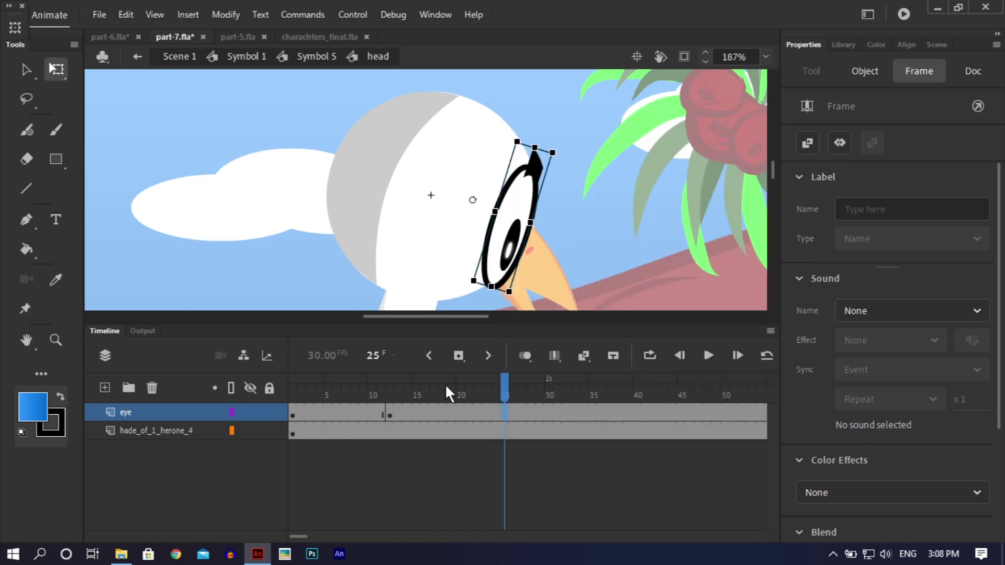
left_click_drag(418, 413, 323, 416)
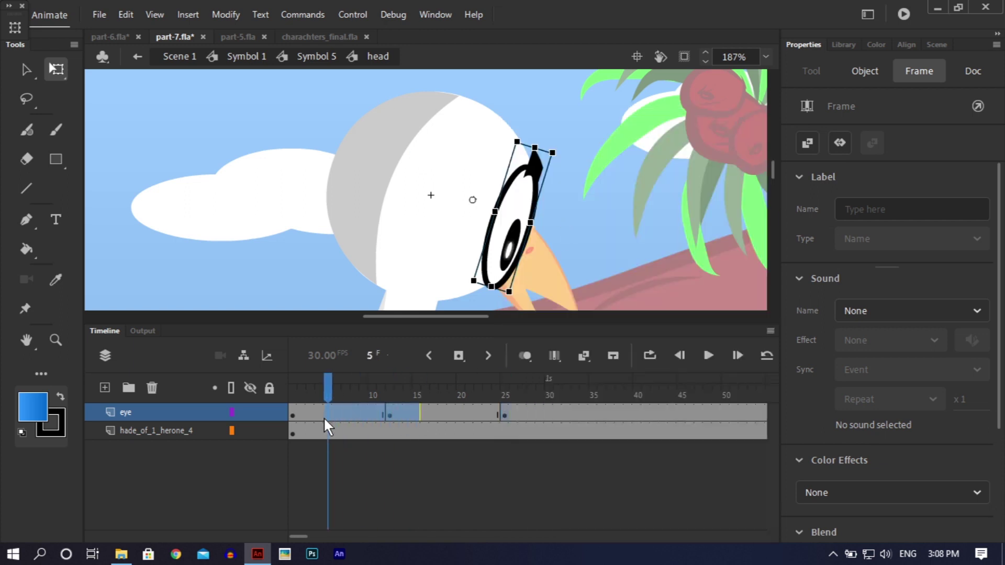
right_click(363, 408)
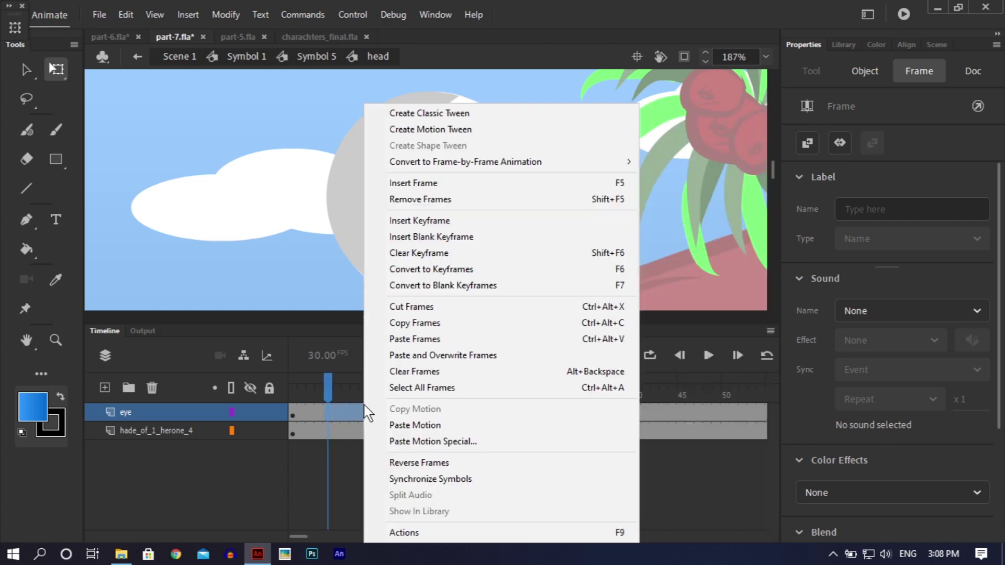
left_click(331, 477)
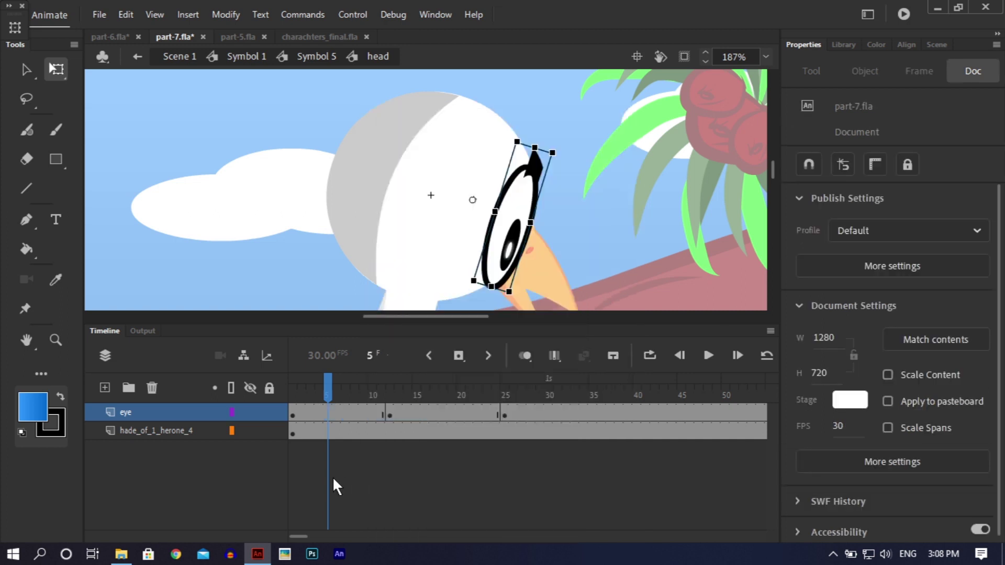
- At frame 12, open the heron's eye symbol for editing in place and select the eyebrow and eyeball layers' frames
left_click(390, 412)
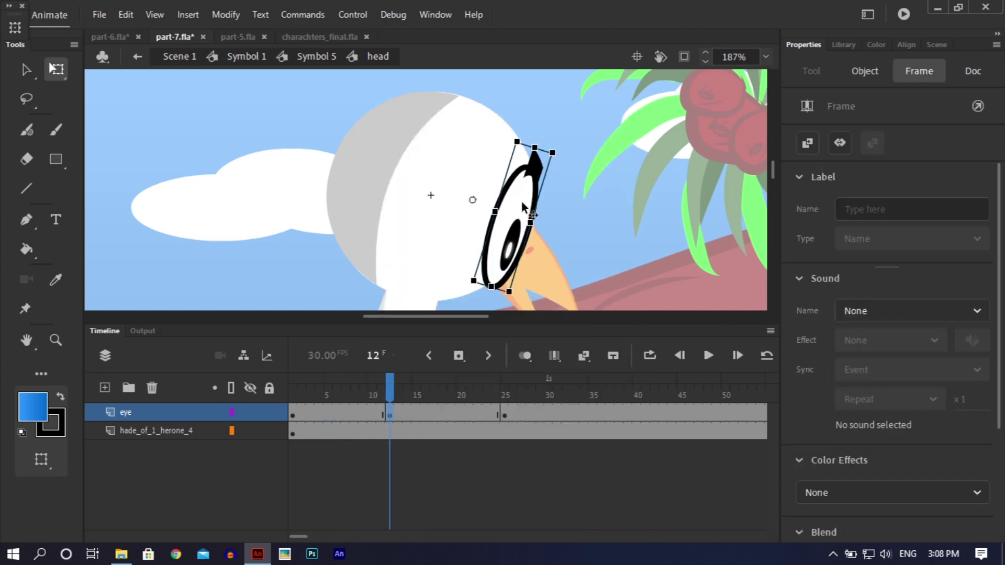
double_click(524, 206)
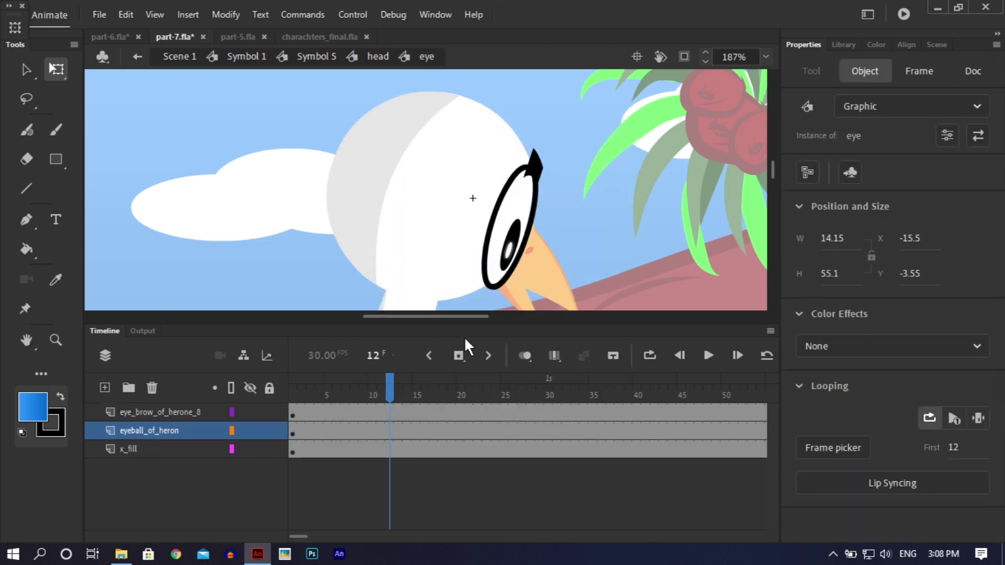
left_click(388, 412)
left_click(441, 430)
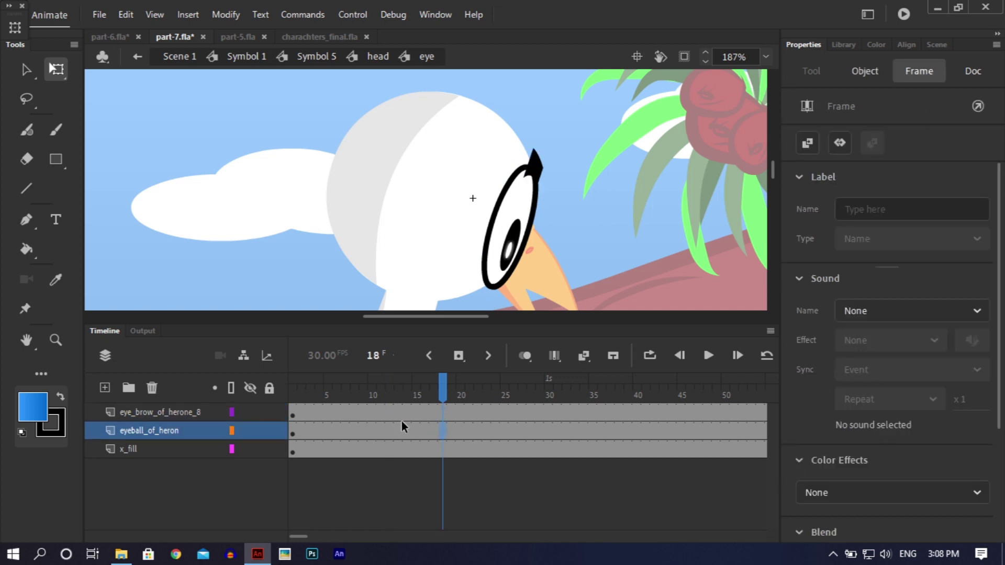
left_click_drag(387, 411, 387, 427)
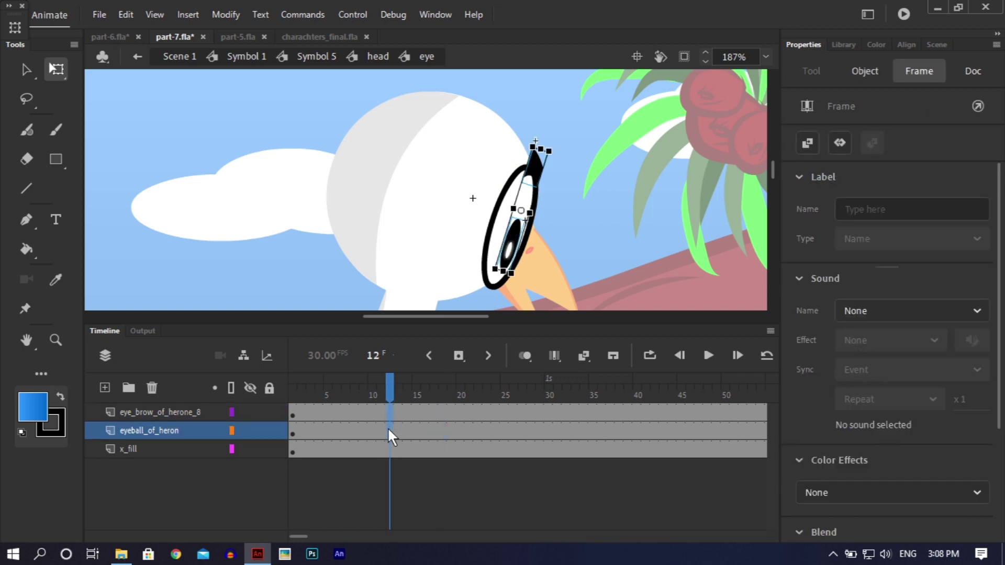
- Raise the heron's eyebrow above the eye outline to about Y -37.65
left_click(607, 156)
left_click_drag(536, 168, 539, 147)
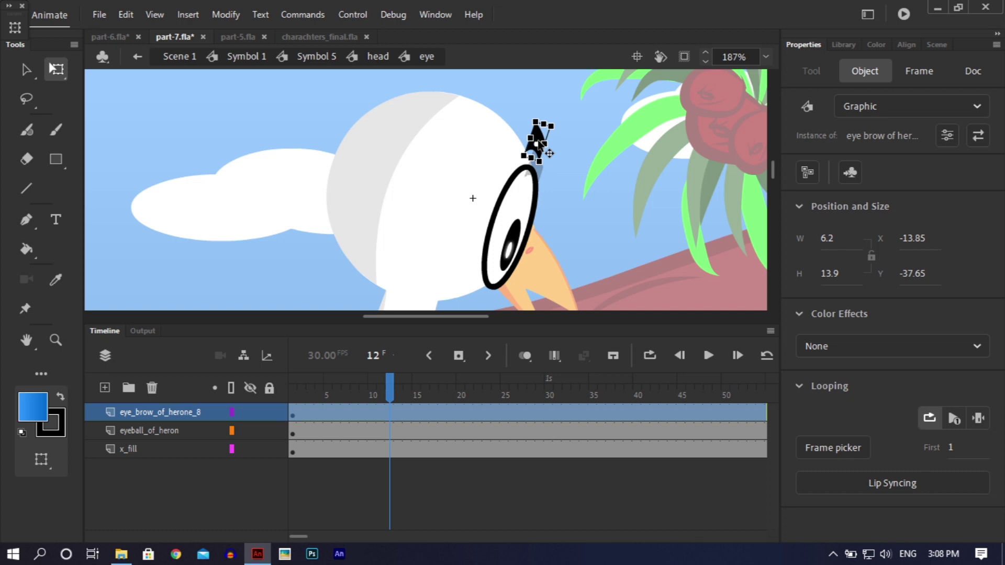
left_click(563, 231)
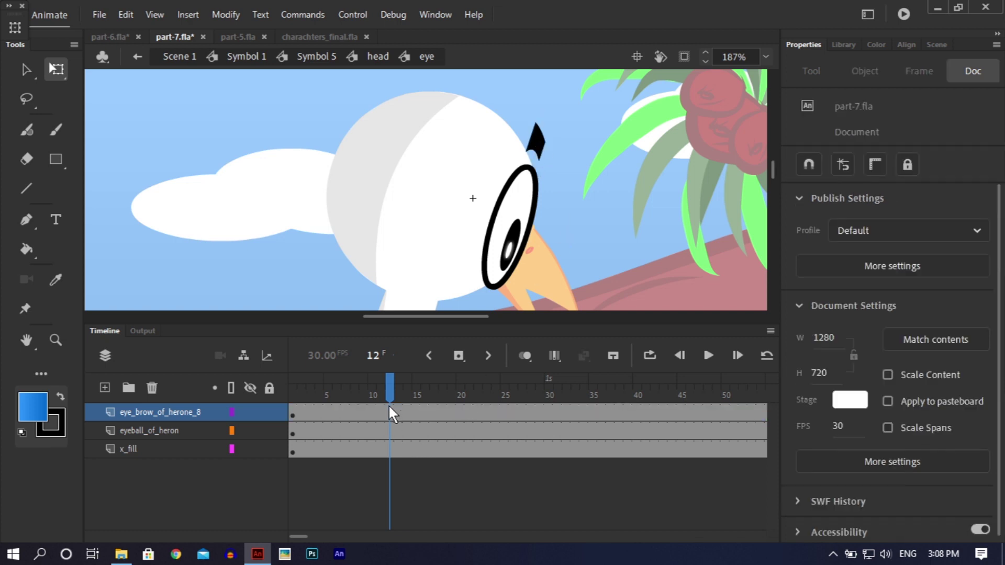
- Insert keyframes at frames 12 and 25 on the eyebrow and eyeball layers
right_click(388, 432)
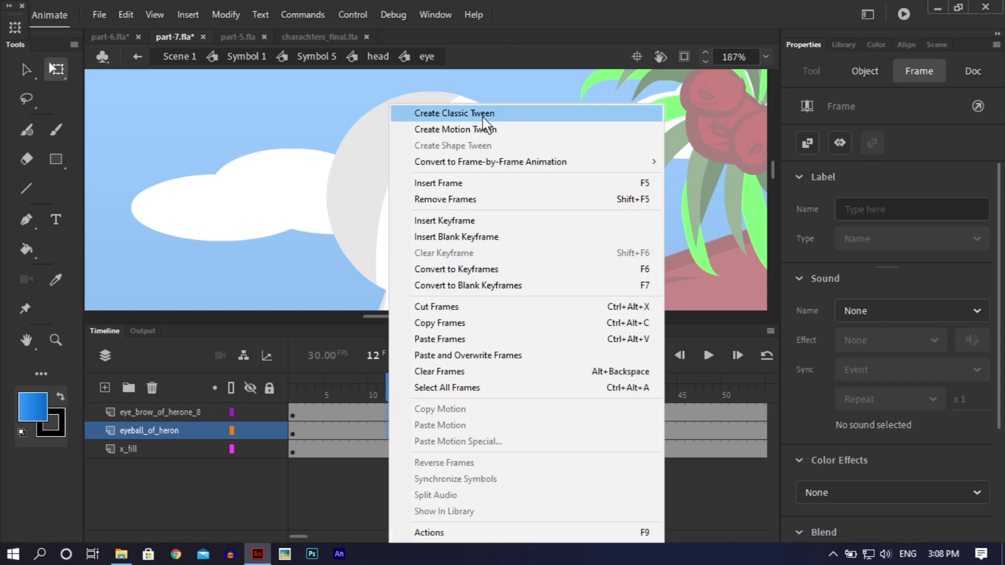
left_click(465, 221)
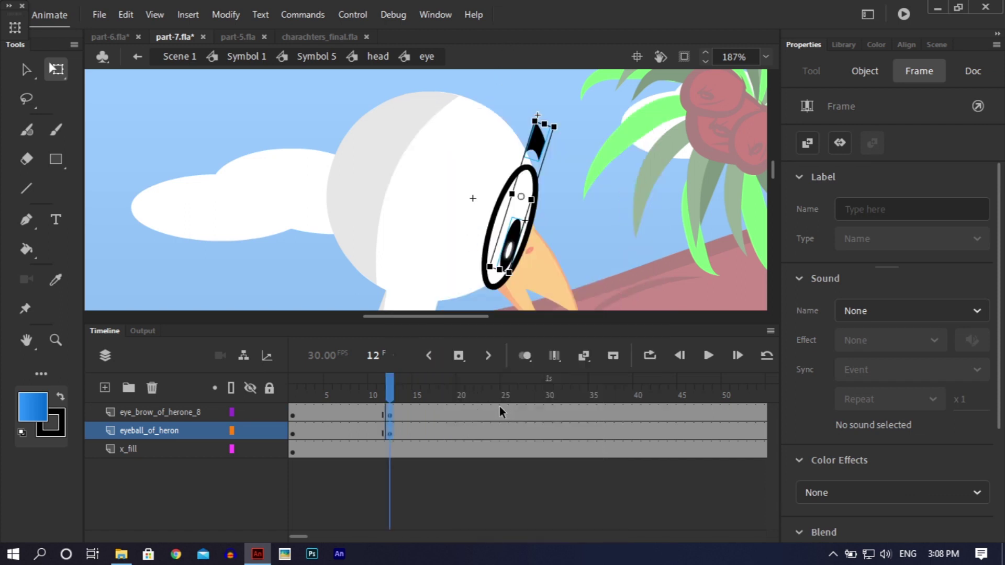
left_click(503, 428)
right_click(504, 436)
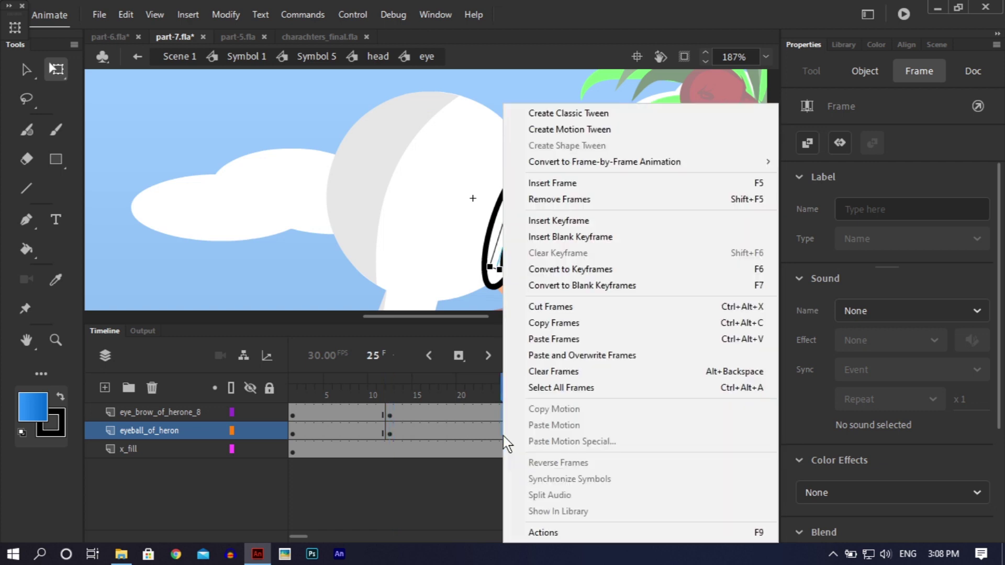
left_click(576, 224)
- Create classic tweens on the eyebrow and eyeball layers between frames 1, 12 and 25
left_click_drag(451, 410, 348, 433)
right_click(360, 421)
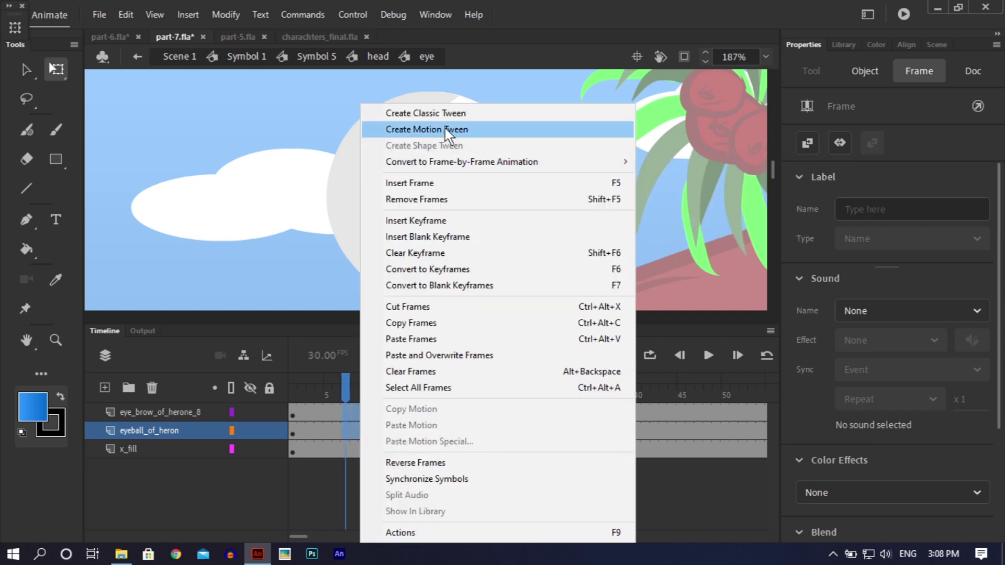
left_click(454, 113)
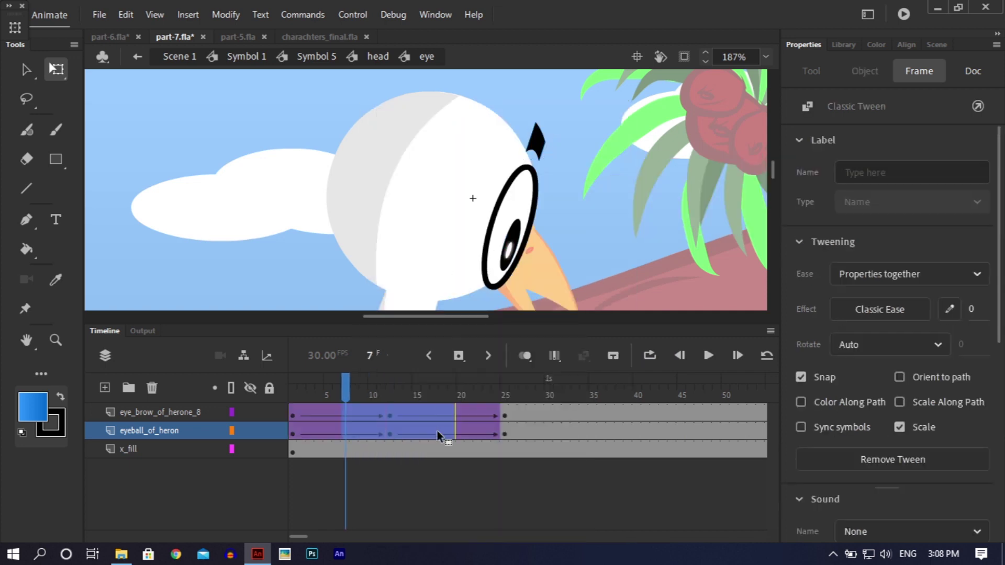
- At frame 12, try squashing the eyeball to about 4.35 px high and moving it slightly down inside the eye outline
left_click(390, 413)
left_click(611, 231)
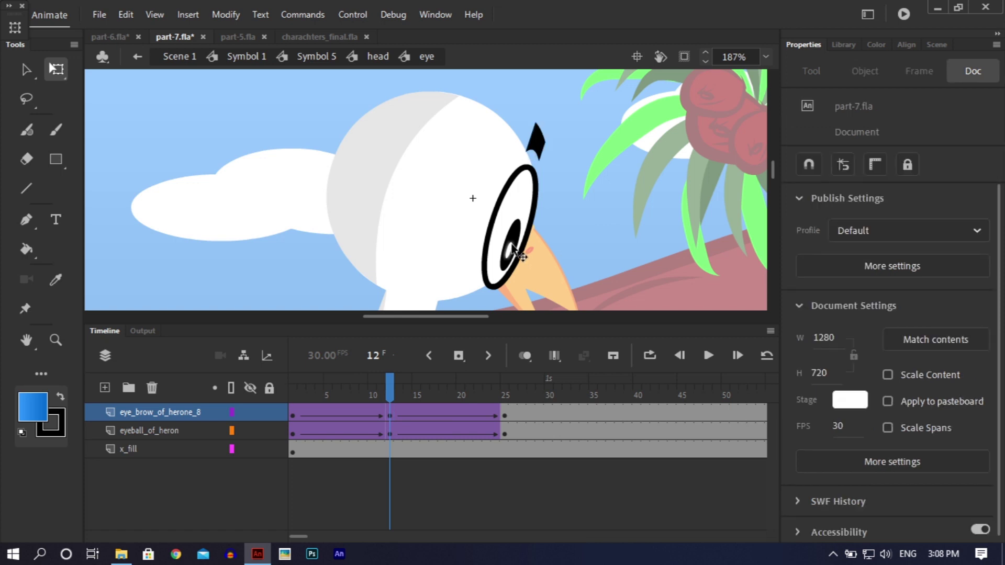
left_click(517, 253)
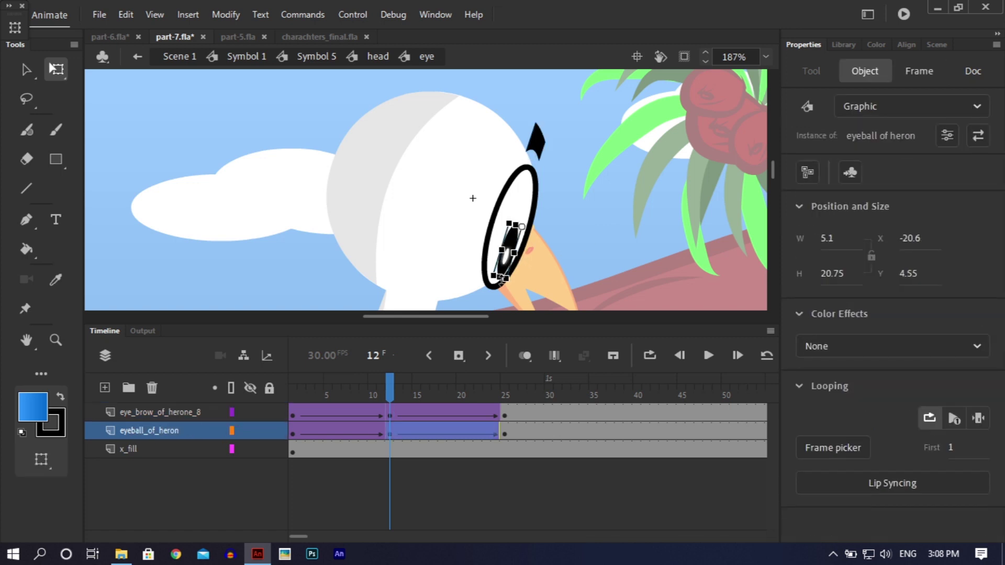
left_click_drag(505, 278, 511, 241)
left_click(598, 179)
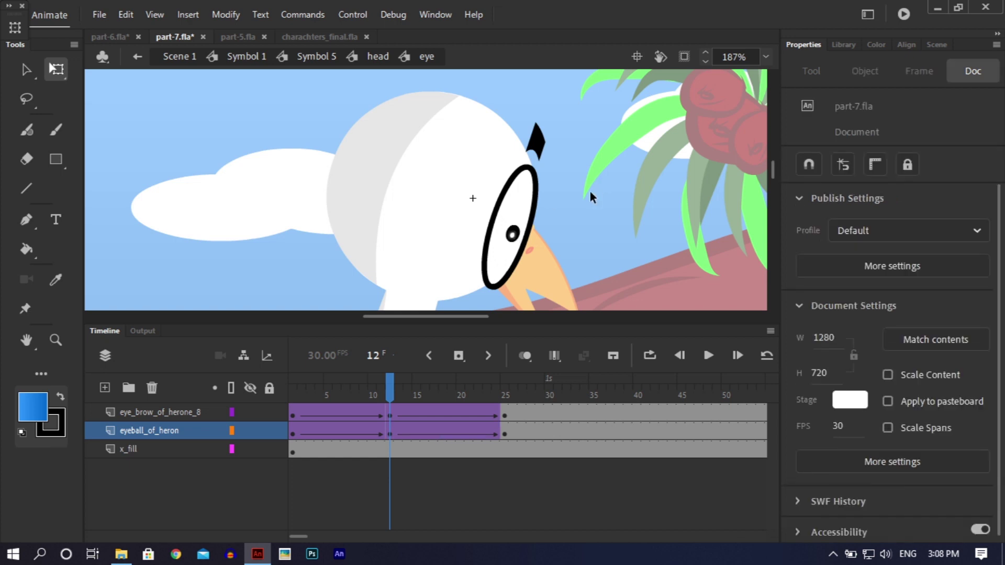
left_click(513, 237)
left_click_drag(513, 237, 508, 252)
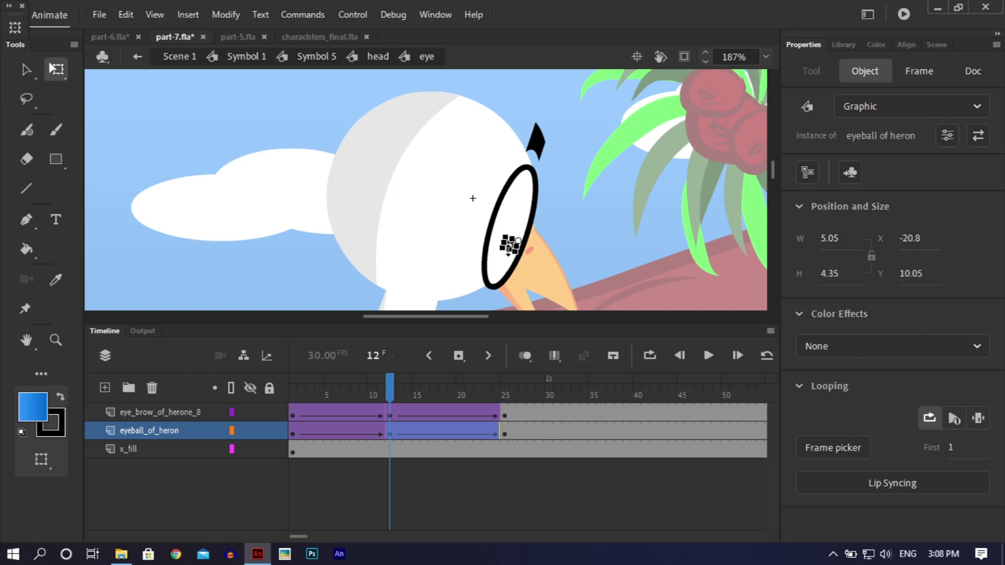
left_click(564, 247)
mouse_move(388, 378)
left_mouse_down()
mouse_move(293, 378)
mouse_move(496, 356)
mouse_move(505, 378)
mouse_move(311, 378)
mouse_move(398, 378)
mouse_move(391, 373)
left_mouse_up()
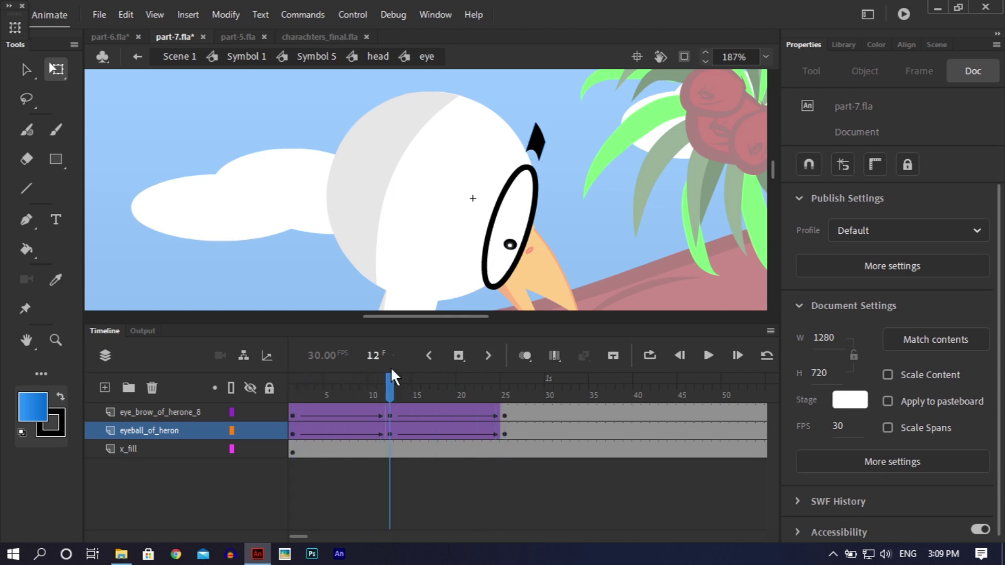
left_click(391, 370)
- Undo the eyeball changes, the classic tweens and the keyframes at frames 12 and 25 on both layers
key("ctrl+z")
key("ctrl+z")
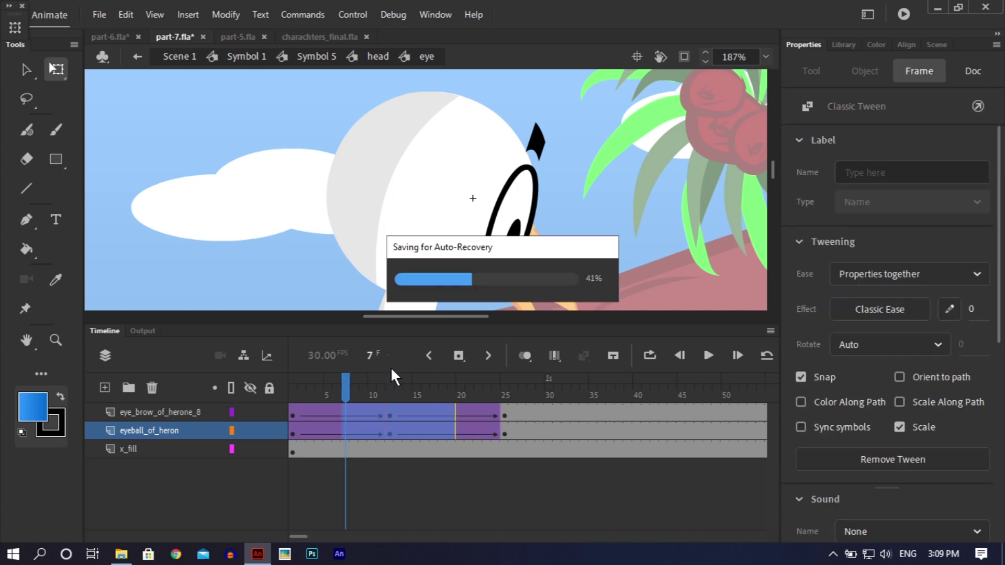
key("ctrl+z")
key("ctrl+z")
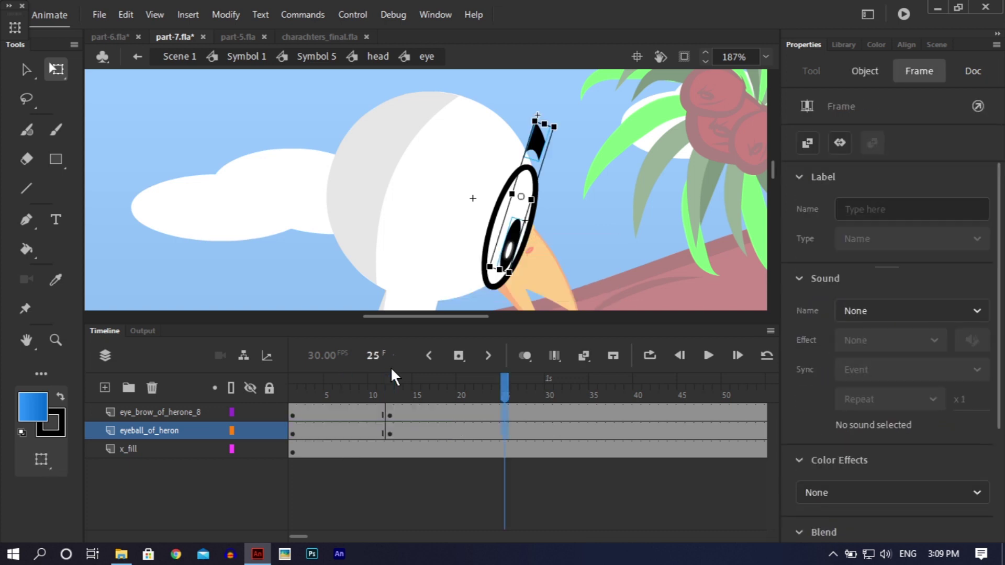
key("ctrl+z")
key("ctrl+z")
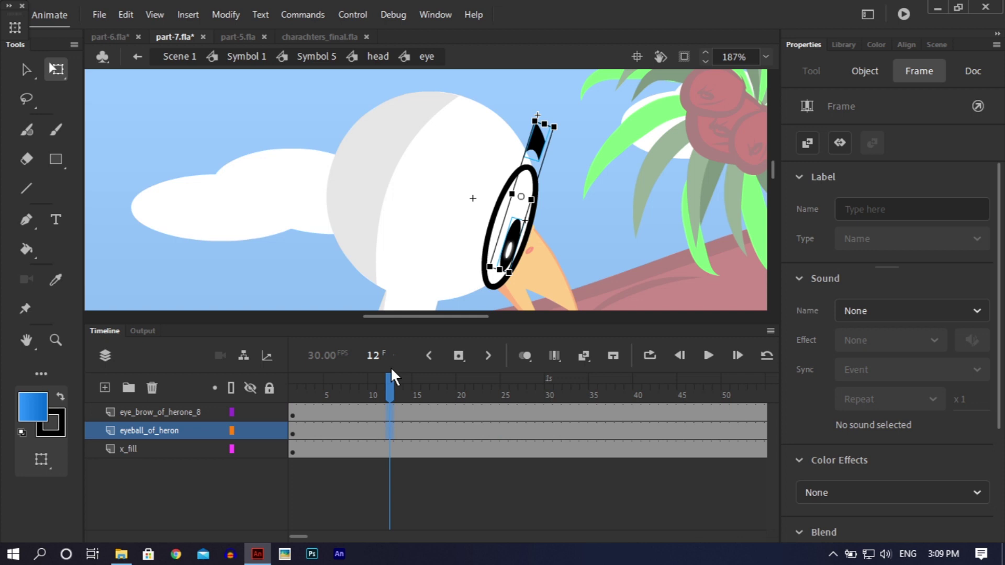
- Insert keyframes at frames 12 and 25 on both the eyebrow and eyeball layers of the eye symbol
left_click(610, 280)
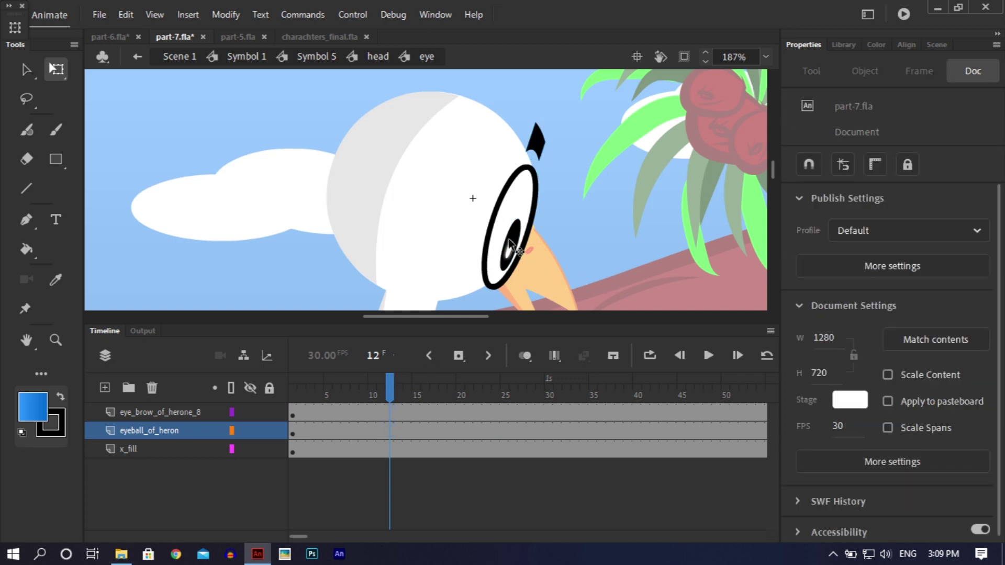
left_click(511, 243)
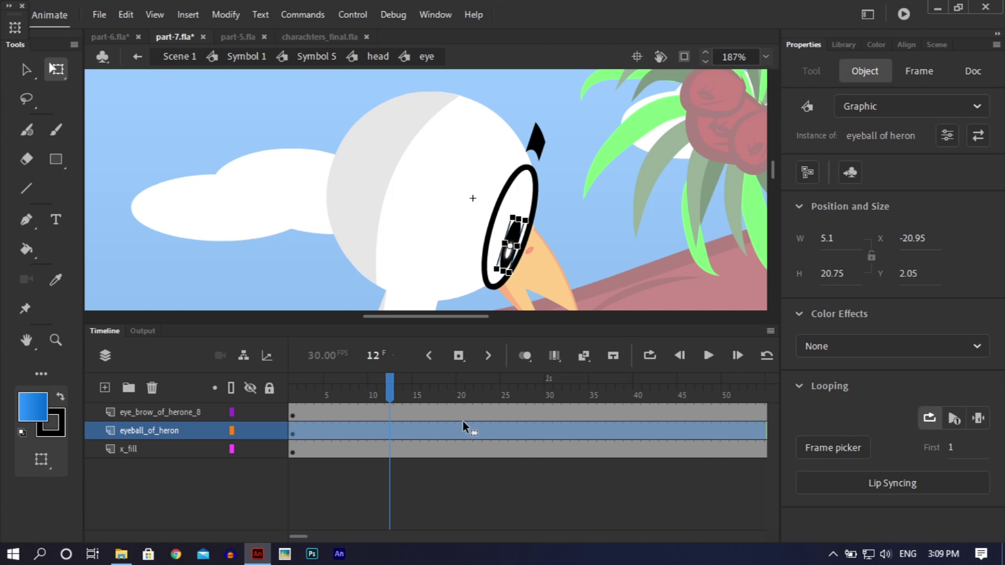
left_click(392, 429)
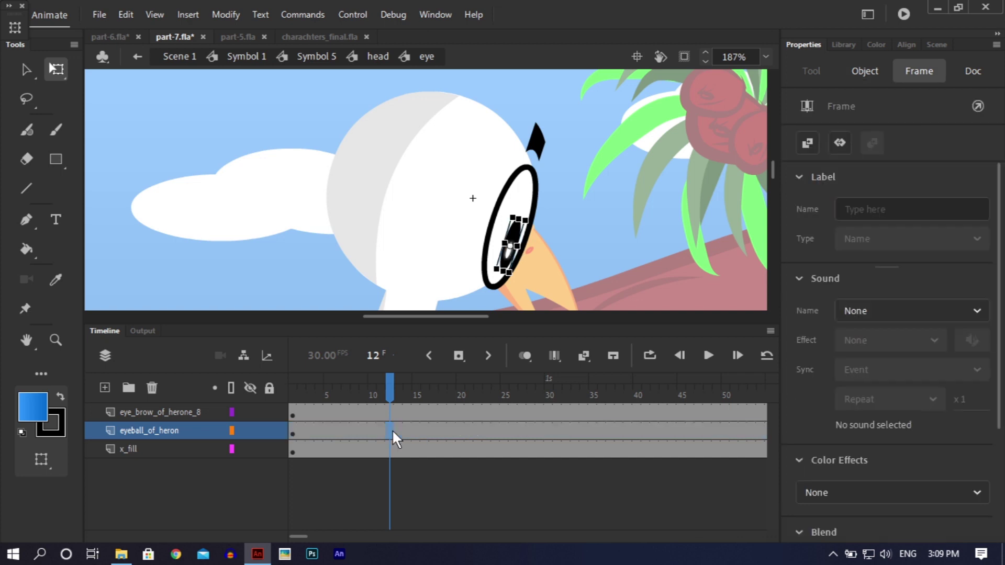
right_click(390, 422)
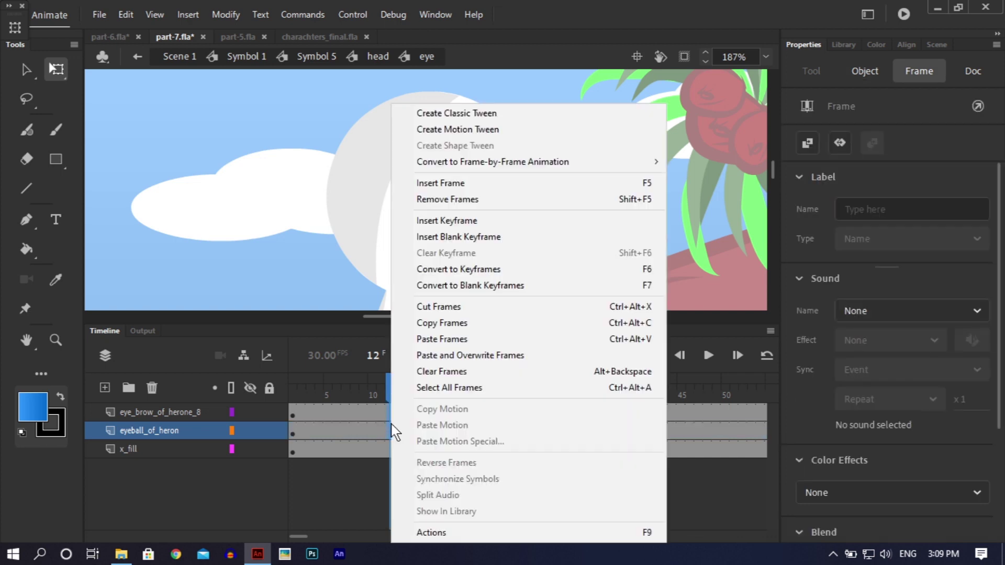
left_click(437, 222)
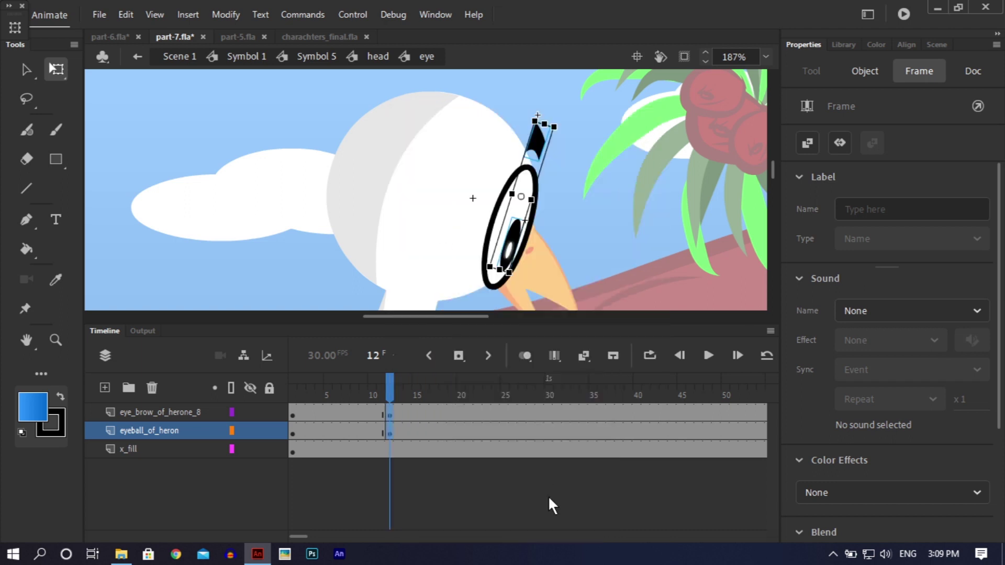
left_click(506, 412)
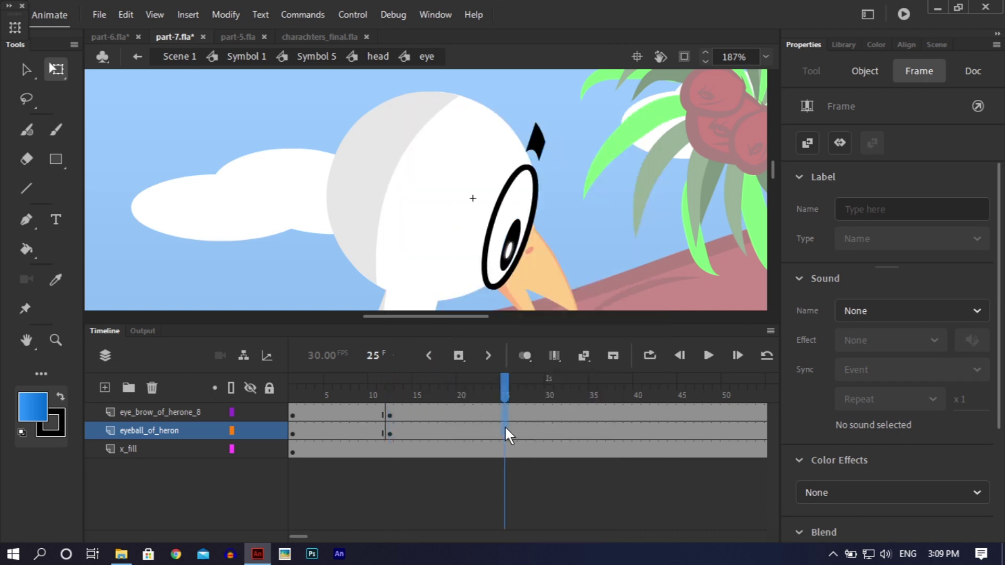
right_click(505, 428)
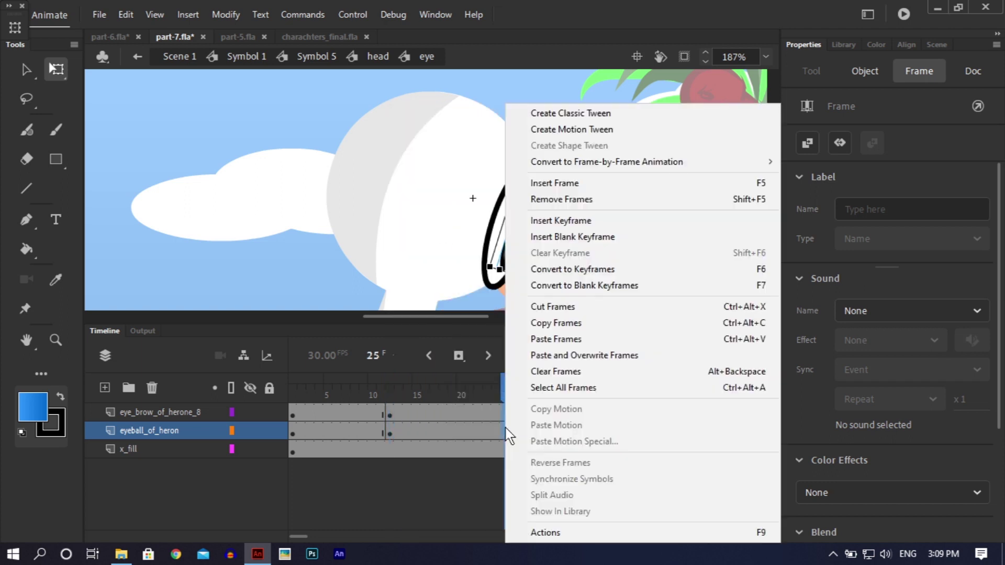
left_click(556, 221)
- Create classic tweens between the keyframes at frames 1, 12 and 25 on the eyebrow and eyeball layers
left_click_drag(428, 411, 339, 429)
right_click(338, 429)
mouse_move(399, 165)
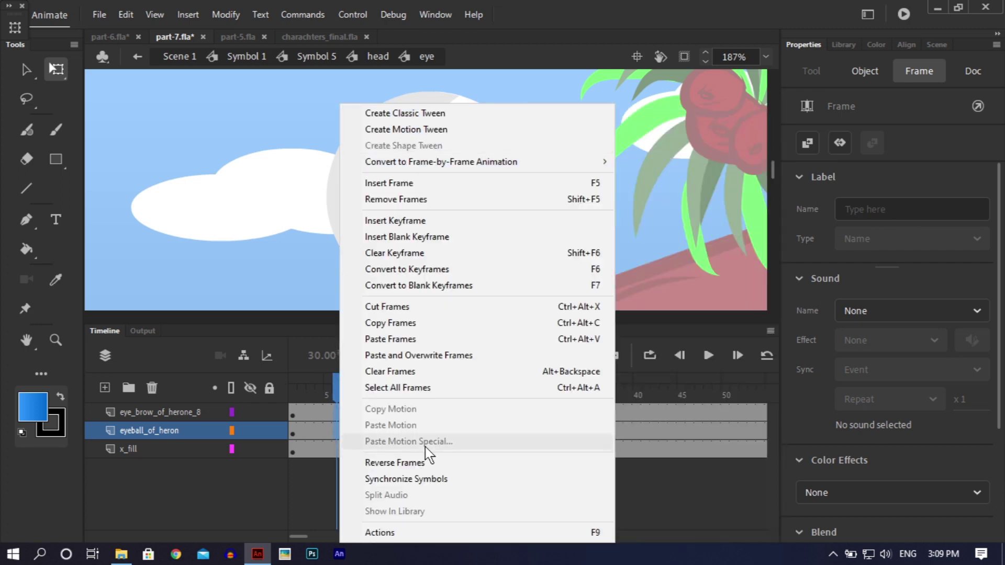
left_click(446, 113)
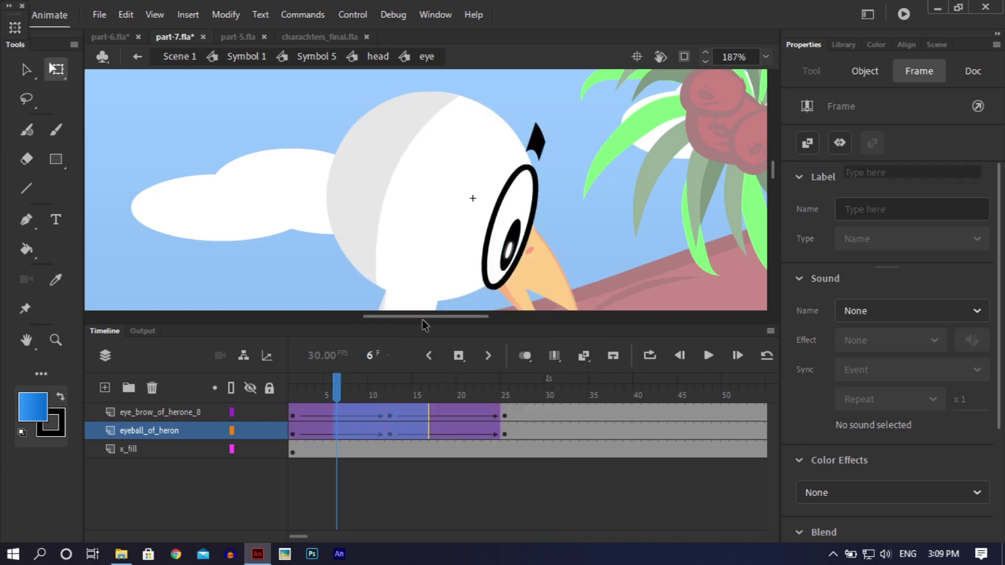
- At frame 12, lower the eyebrow to about Y -32.45, squash the eyeball downward from its upper edge, and return to frame 1
left_click(390, 415)
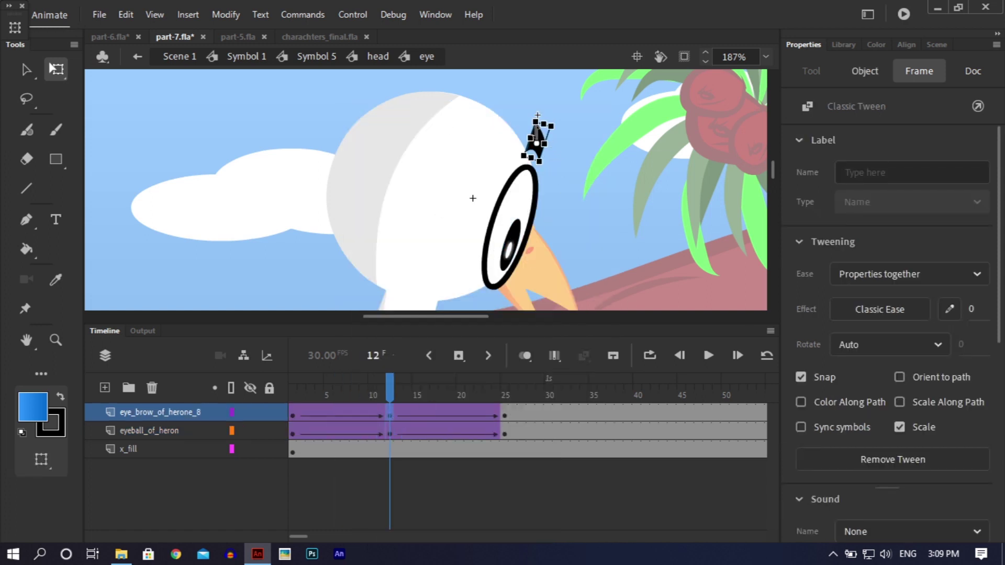
left_click_drag(541, 138, 542, 152)
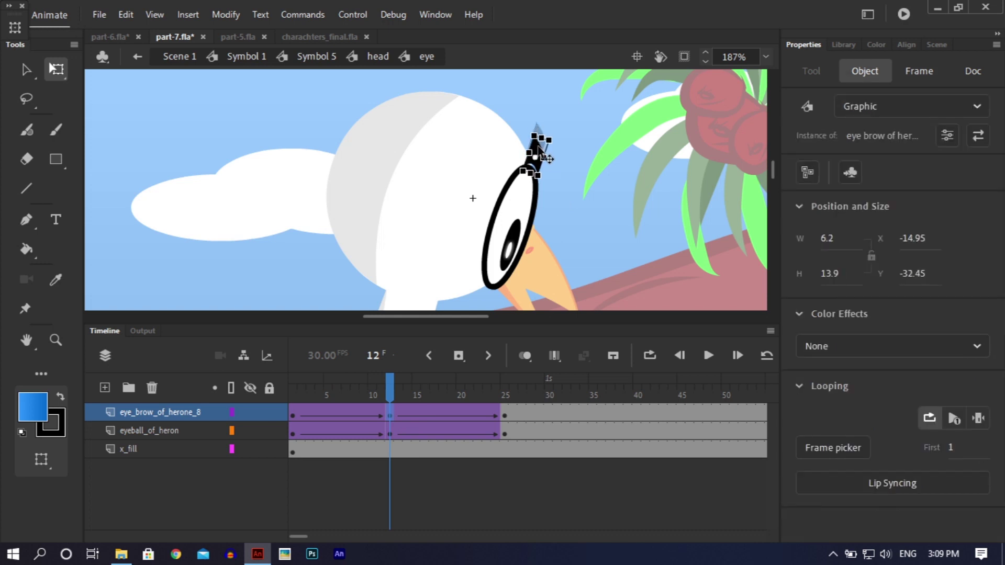
left_click(516, 238)
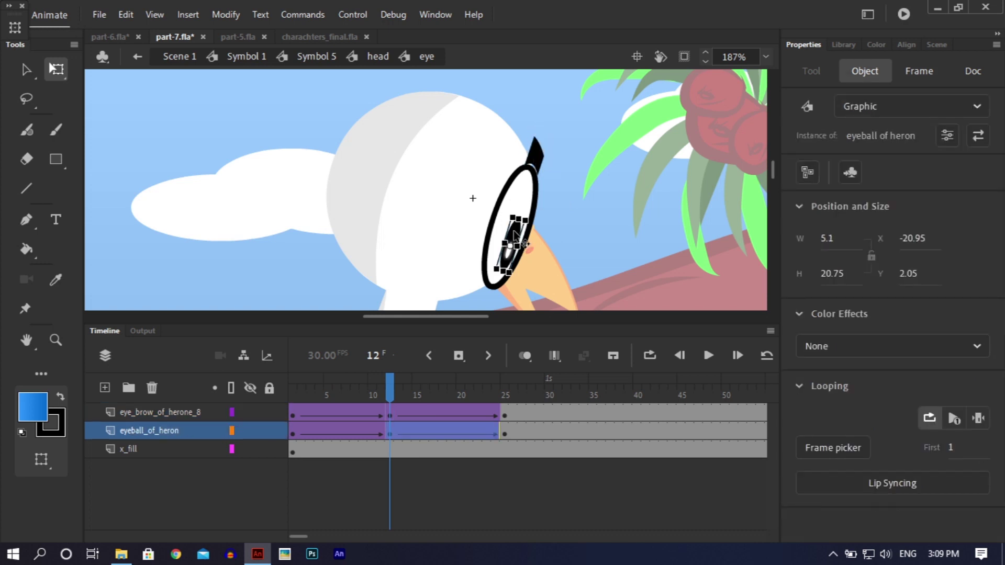
left_click_drag(516, 214, 511, 238)
key("shift+comma")
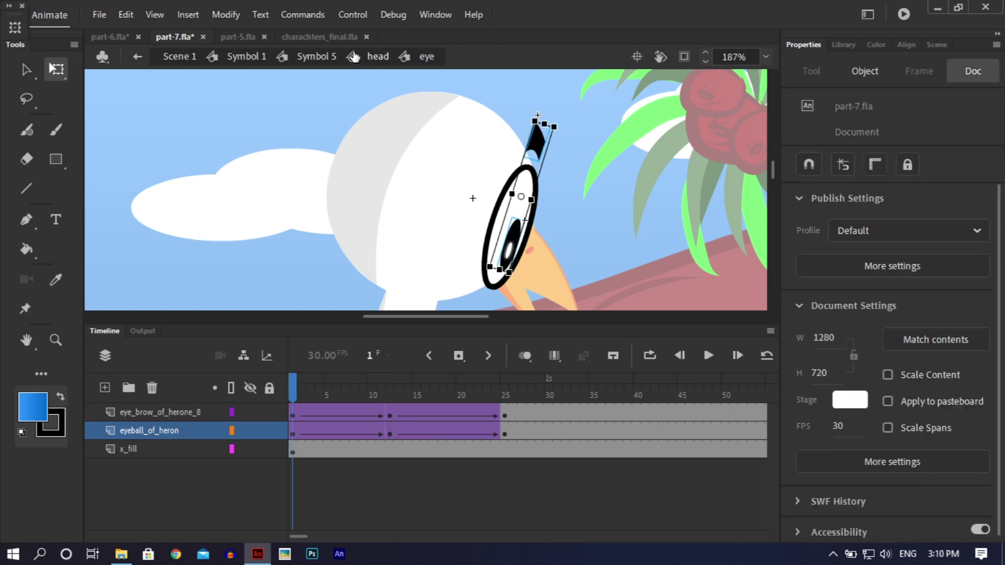
- Go back out of the eye symbol to Symbol 1 and play its animation from frame 1
double_click(351, 205)
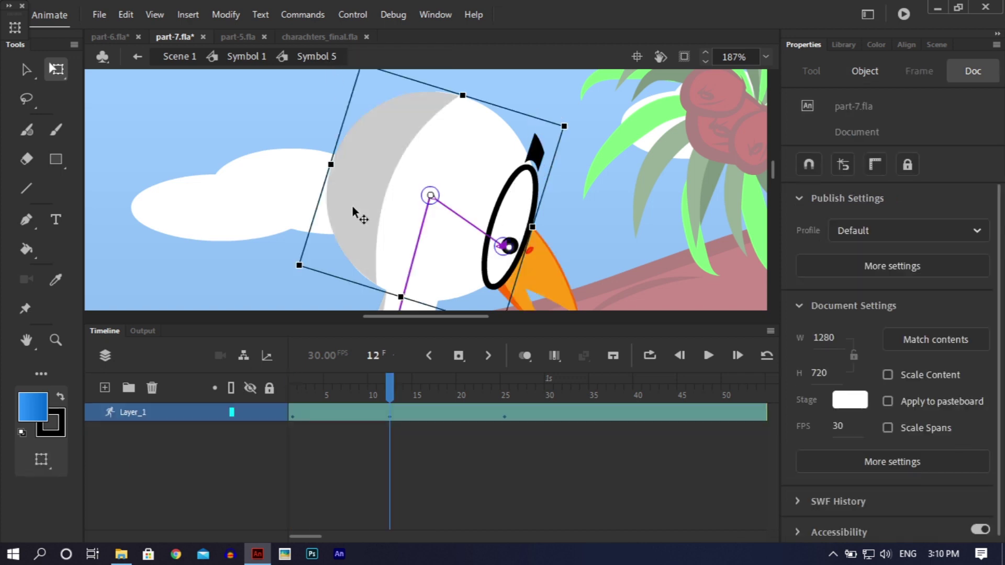
left_click(251, 58)
key("ctrl+minus")
key("ctrl+minus")
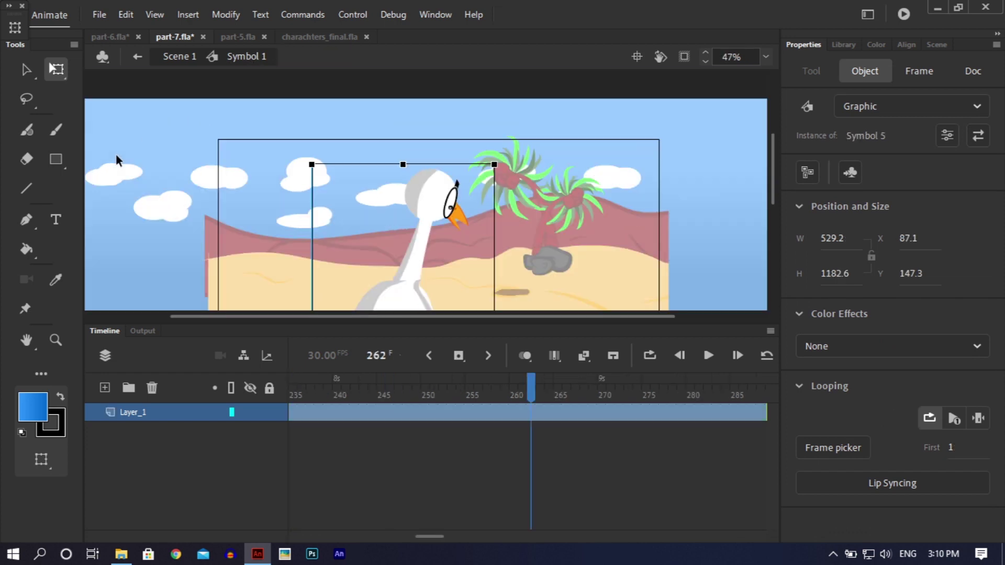
left_click_drag(505, 385, 3, 452)
key("Return")
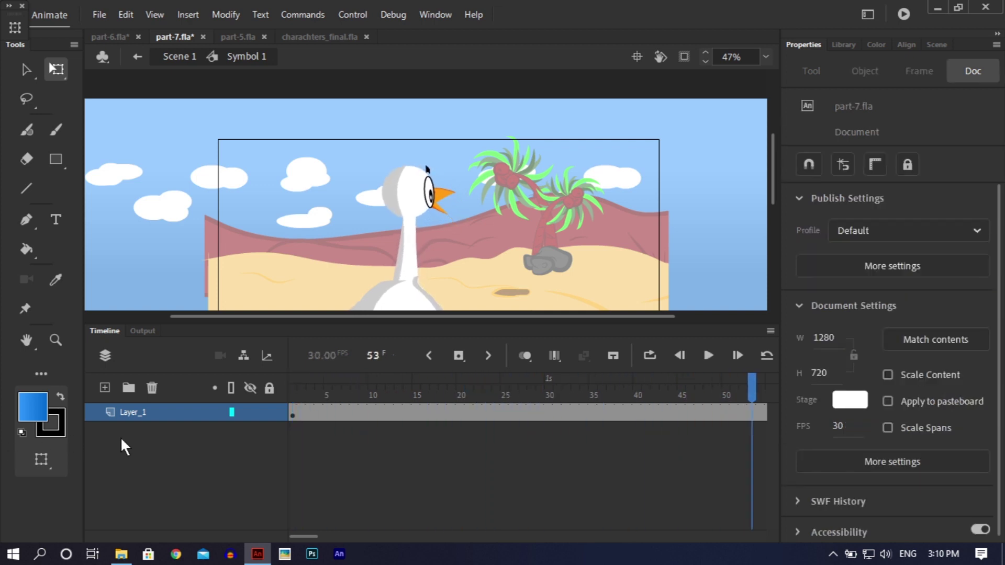
- Inside the head symbol nested in Symbol 5, clear the keyframes at frames 12 and 25 on the eye layer
left_click_drag(370, 397, 225, 394)
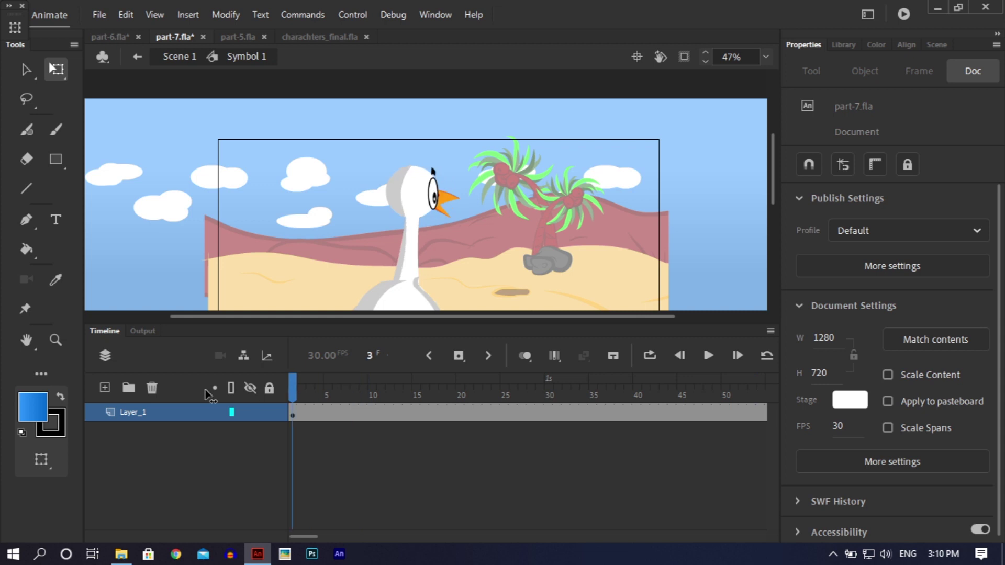
double_click(426, 186)
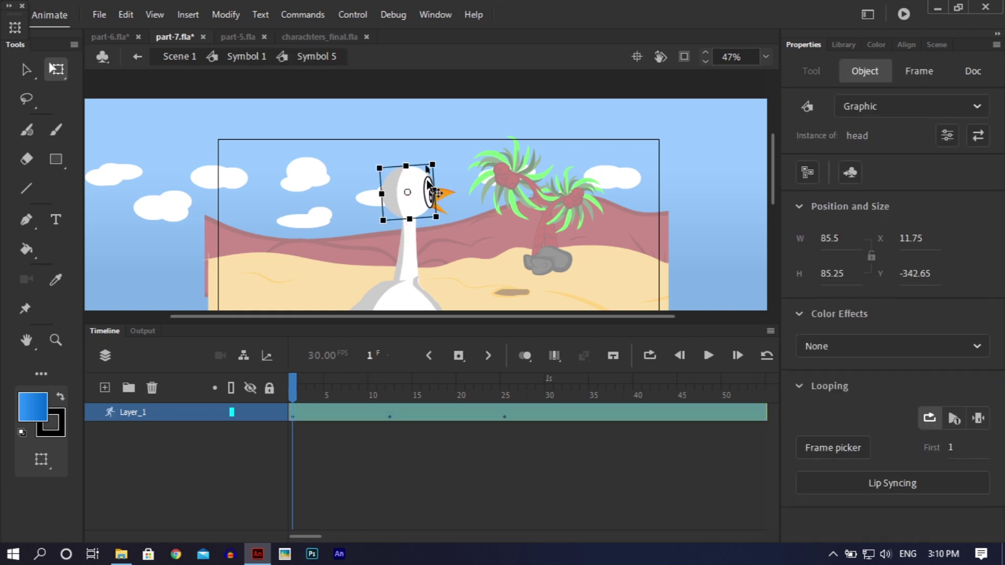
double_click(426, 184)
mouse_move(448, 384)
left_mouse_down()
mouse_move(513, 390)
mouse_move(443, 391)
left_mouse_up()
left_click(520, 409)
left_click_drag(520, 410, 346, 411)
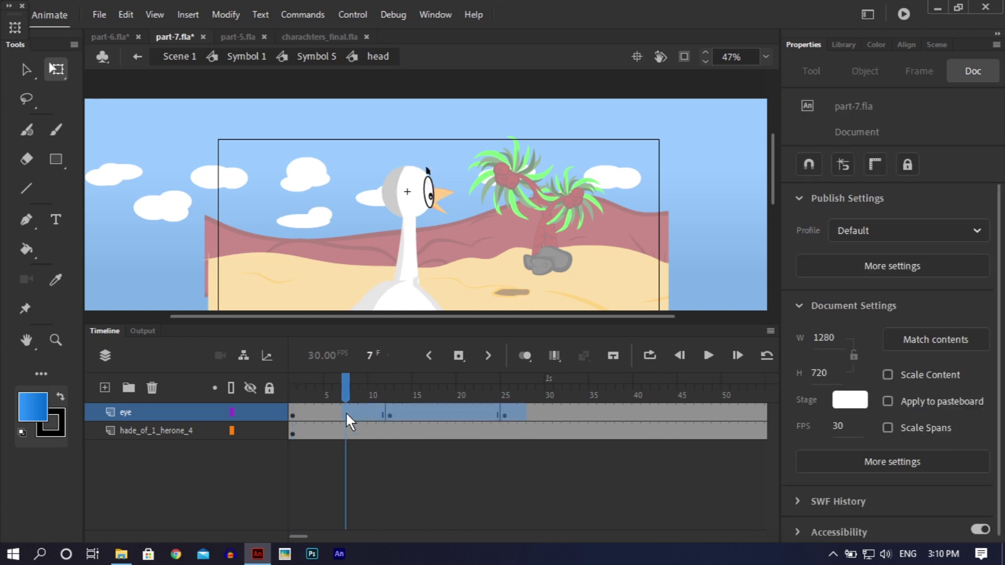
right_click(371, 411)
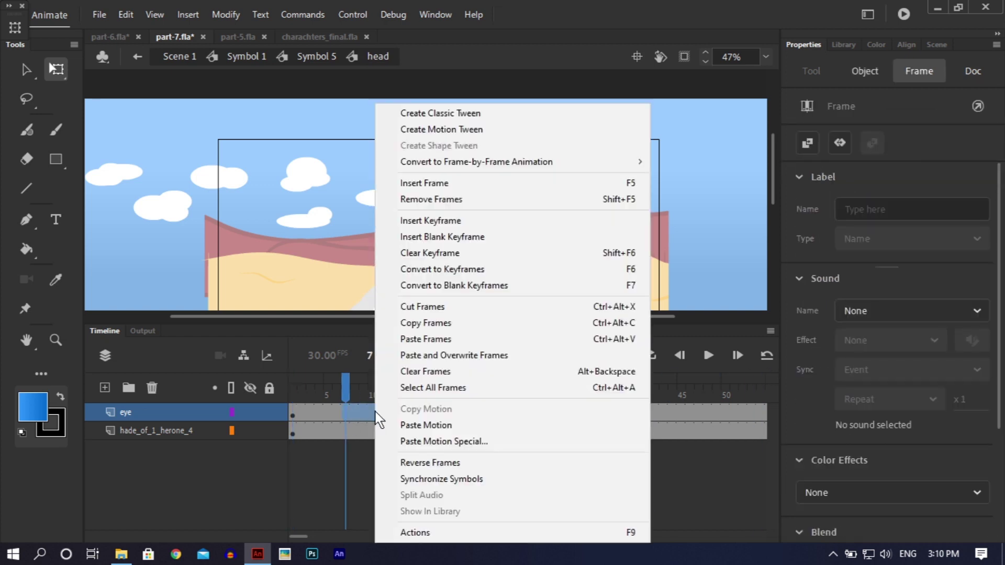
left_click(427, 253)
left_click(363, 384)
left_click_drag(361, 381, 282, 375)
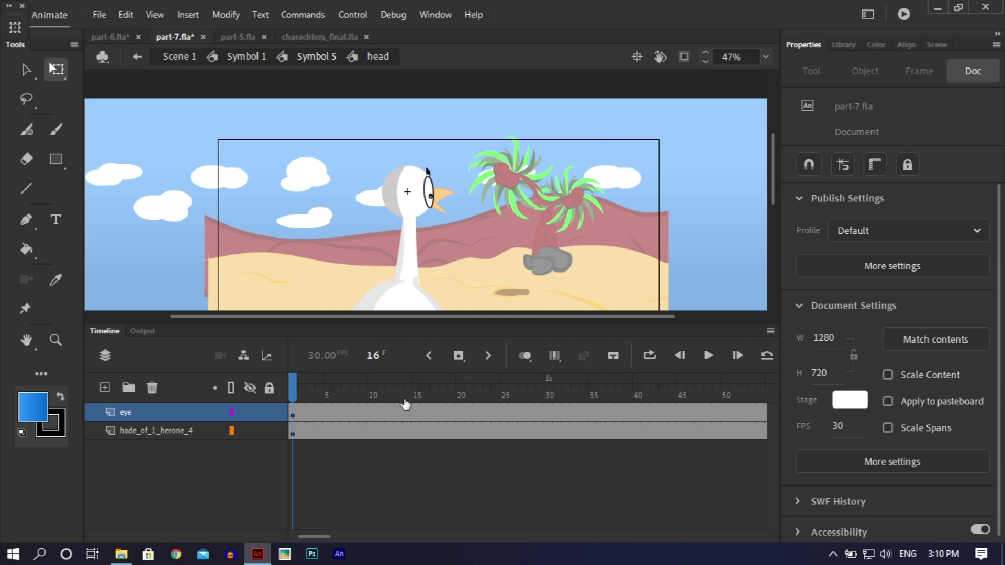
- At frame 25 of Symbol 5, set the head instance's first looping frame to 25, and return to frame 1
key("ctrl+e")
left_click_drag(390, 390, 504, 379)
left_click(505, 417)
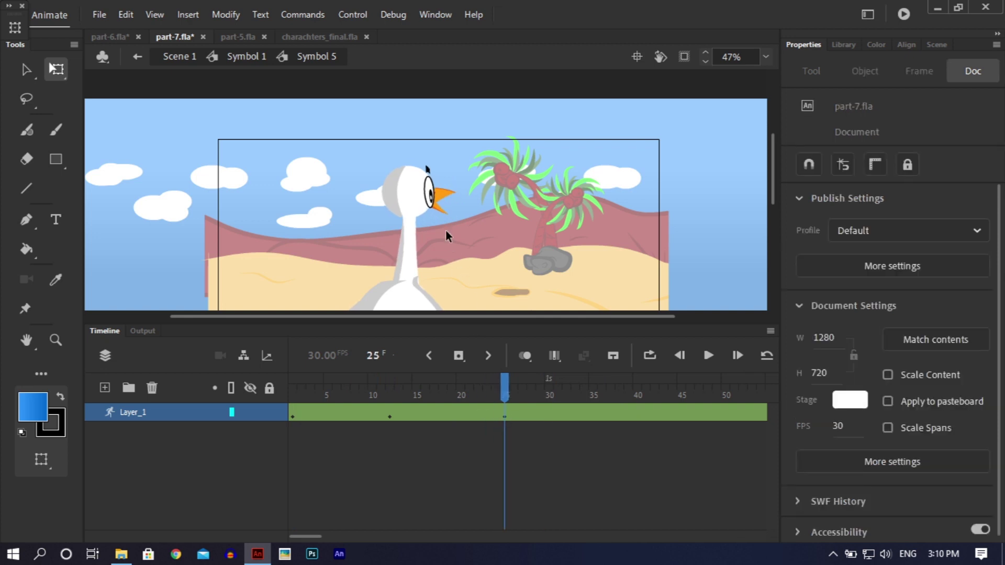
left_click(431, 187)
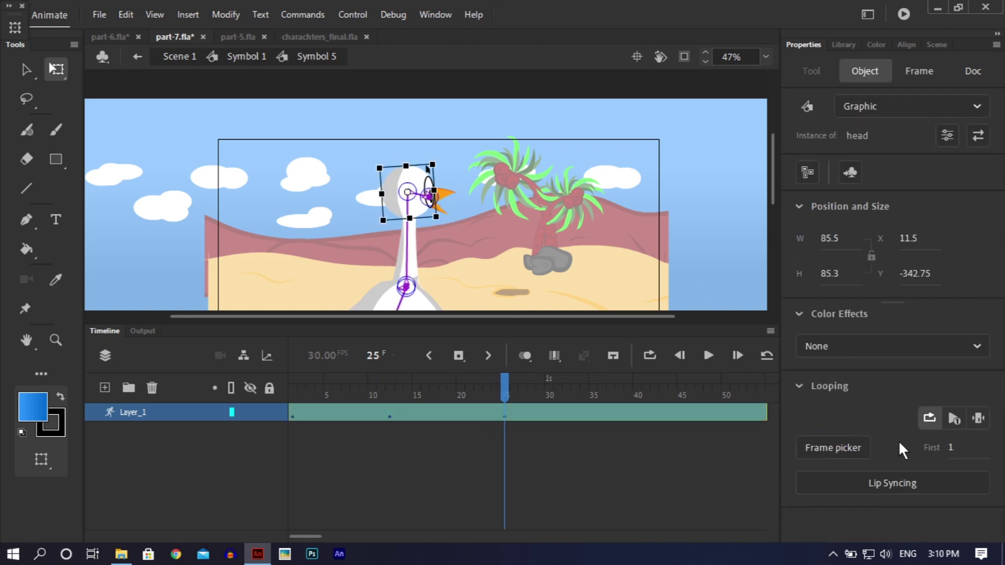
type("25")
left_click_drag(507, 393, 230, 415)
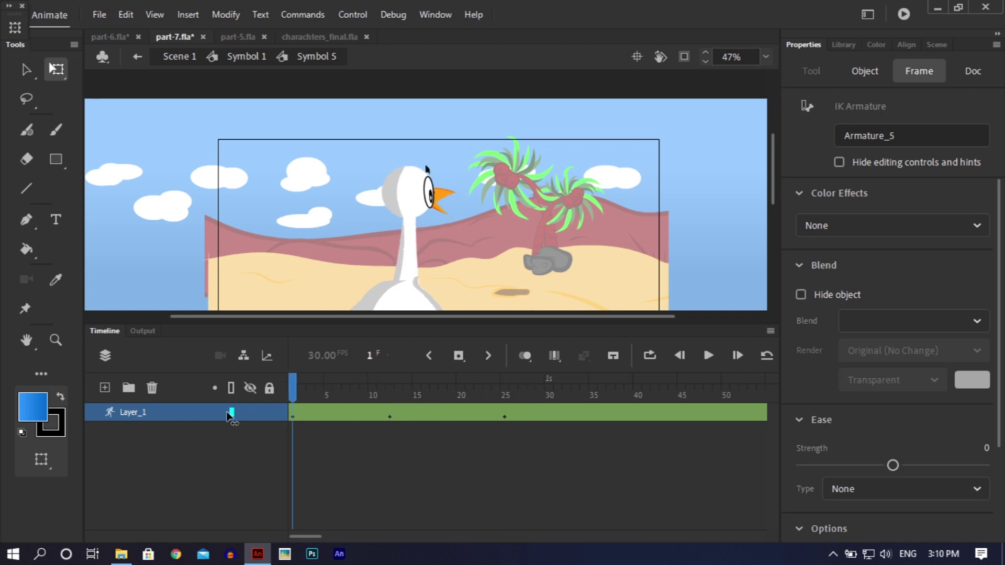
- Return to Symbol 1 and insert a keyframe at frame 25 on Layer_1
left_click(286, 115)
left_click(249, 63)
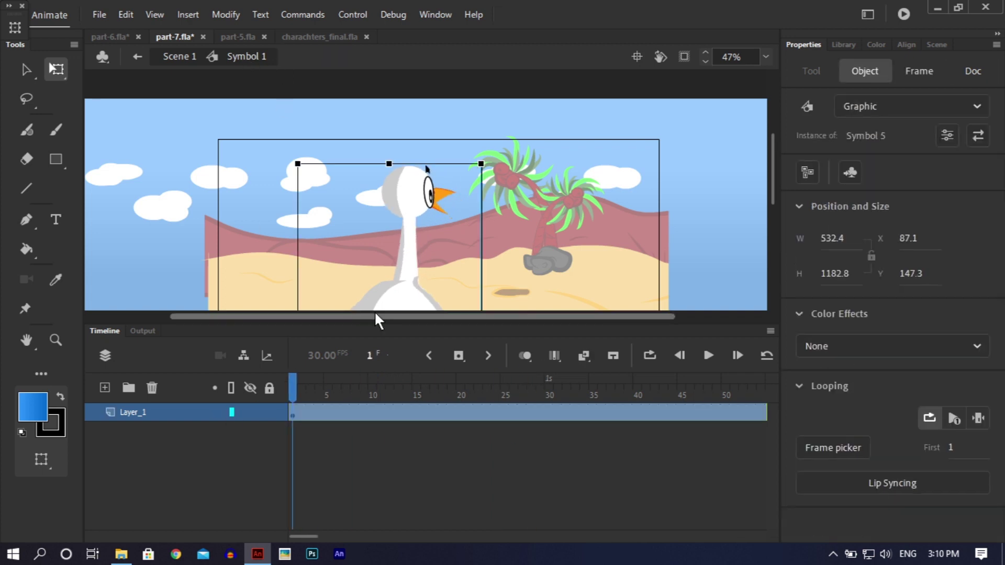
left_click_drag(323, 392, 507, 398)
right_click(506, 411)
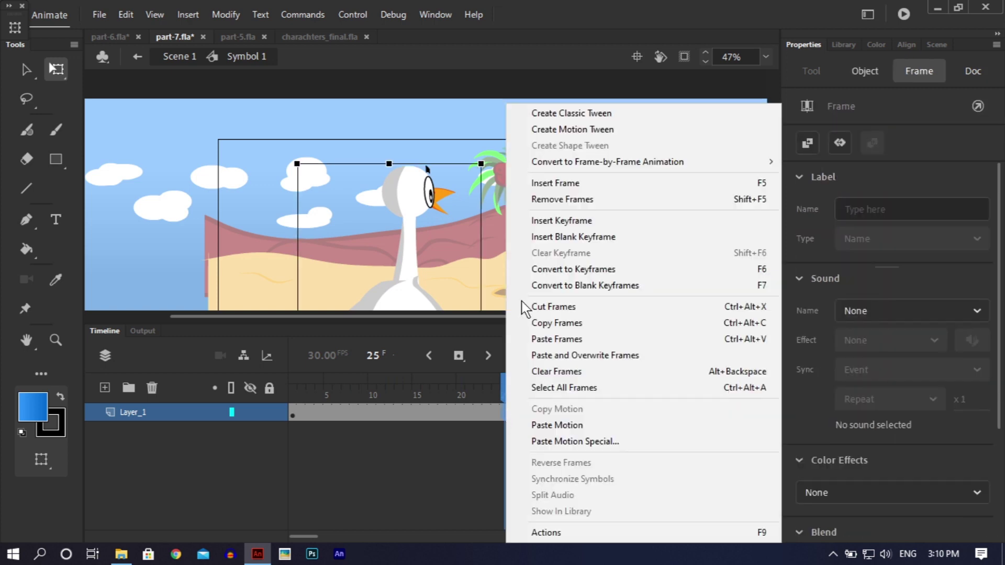
left_click(562, 221)
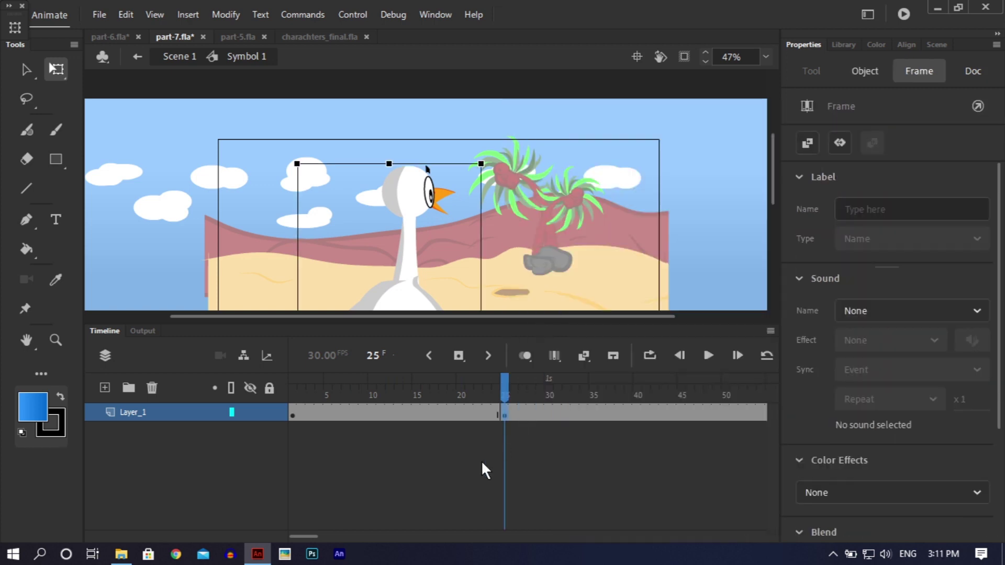
- Duplicate frames 1 to 25 of Symbol 1's layer so that the copy starts at frame 40
left_click_drag(291, 414, 499, 412)
left_click_drag(297, 410, 539, 404)
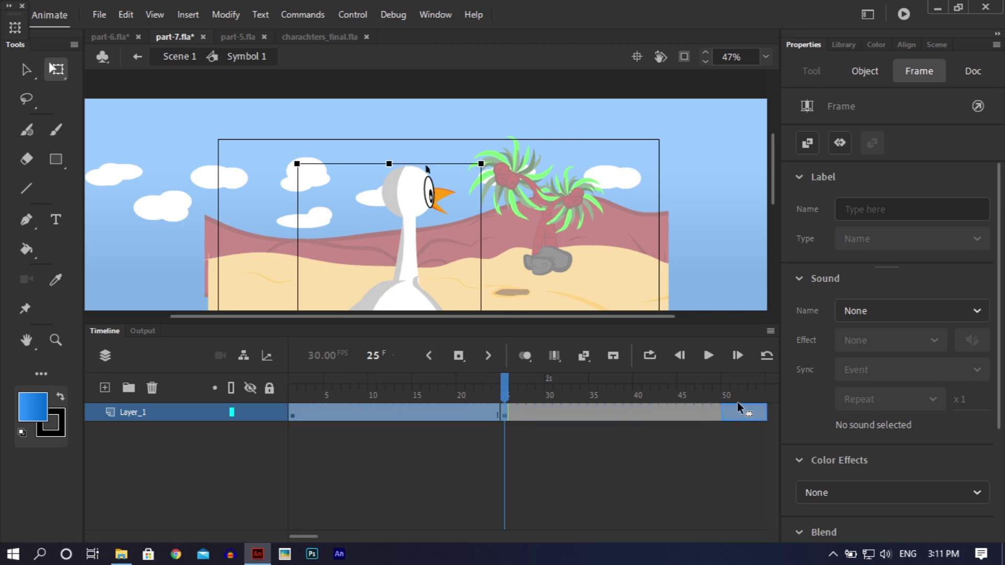
left_click_drag(643, 408, 643, 407)
left_click(644, 411)
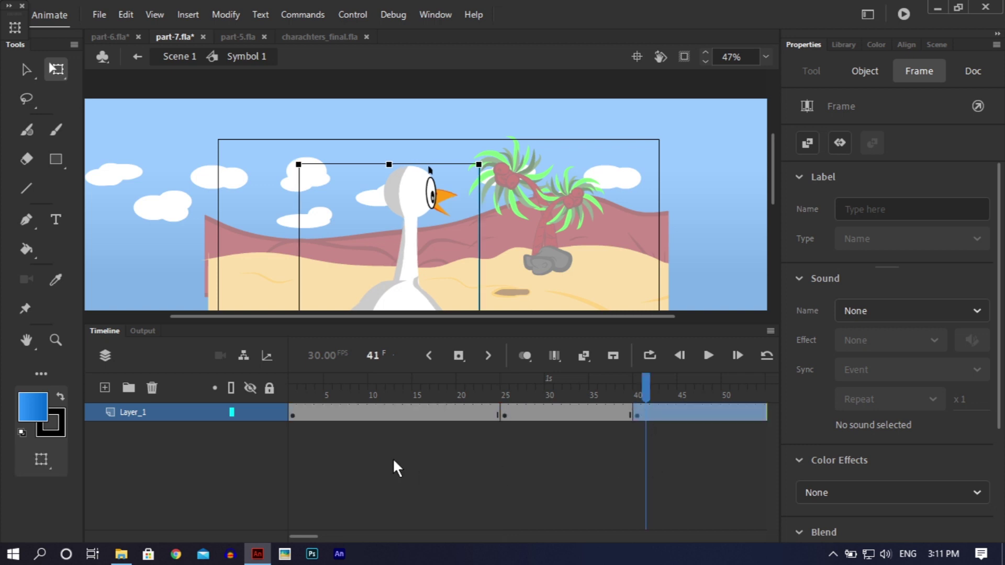
left_click(392, 458)
- Duplicate frames 1 to 64 of Symbol 1's layer so that the copy starts at frame 100, and return to frame 1
left_click_drag(290, 413, 629, 411)
left_click(629, 413)
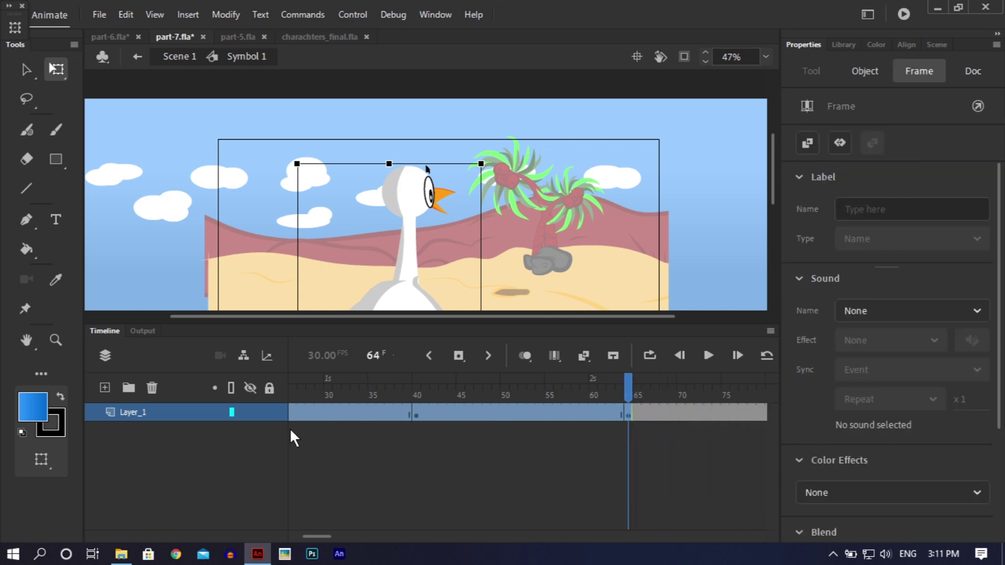
left_click_drag(297, 413, 658, 407)
left_click_drag(736, 404, 736, 404)
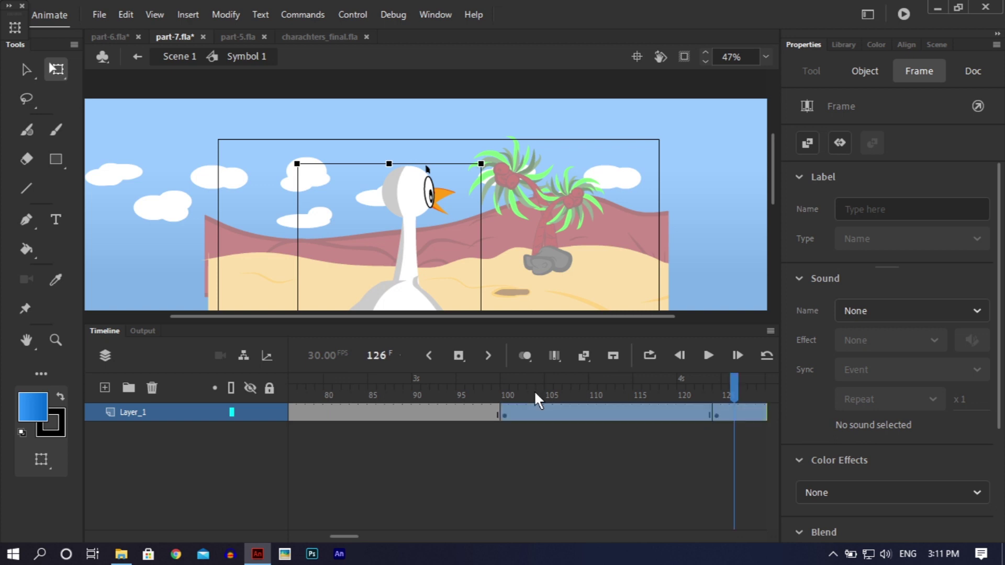
left_click_drag(511, 387, 47, 397)
left_click(90, 191)
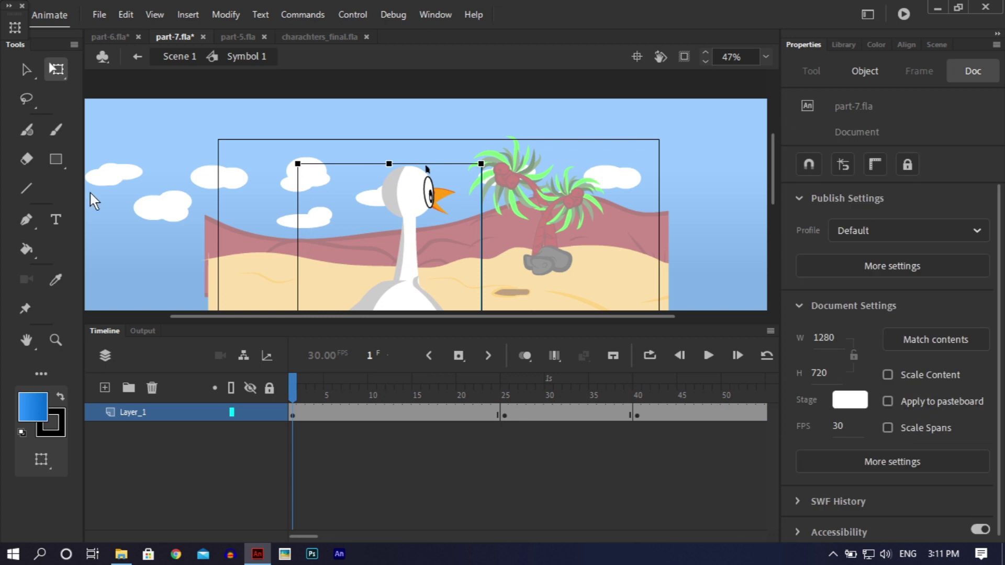
- Return to Scene 1 and extend the Camera, Layer_3 and Layer_2 layers with frames up to frame 220
left_click(175, 58)
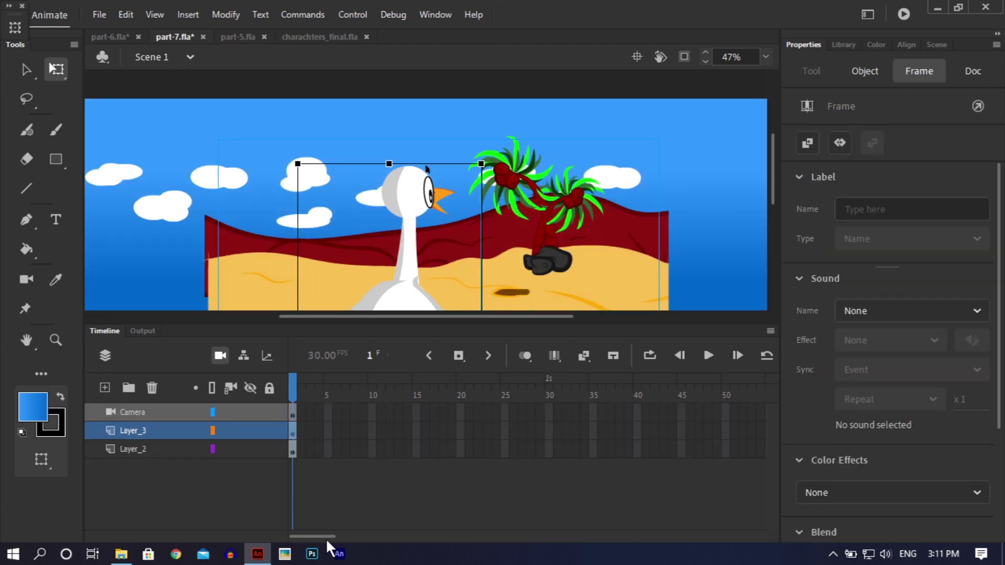
left_click_drag(326, 536, 497, 536)
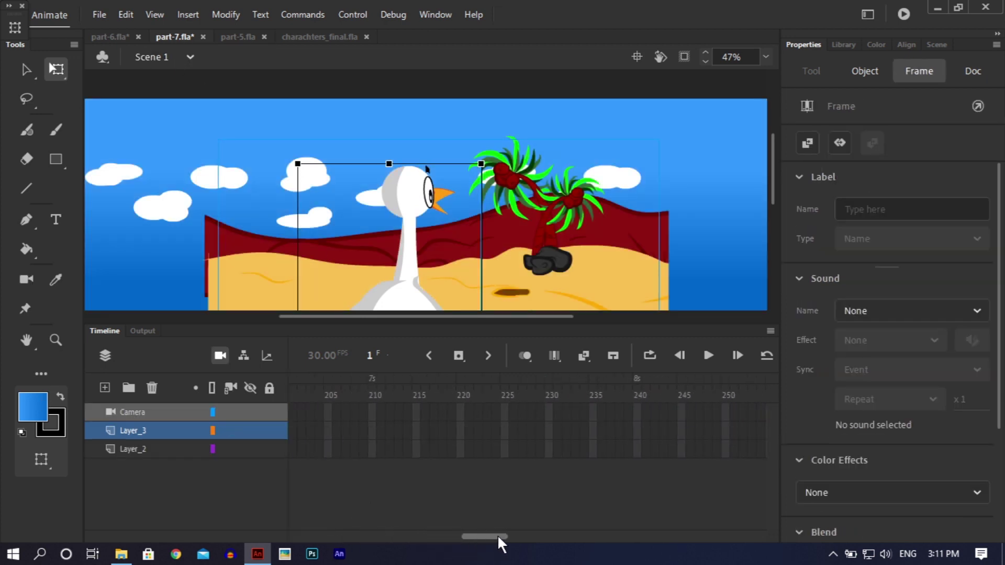
left_click(459, 406)
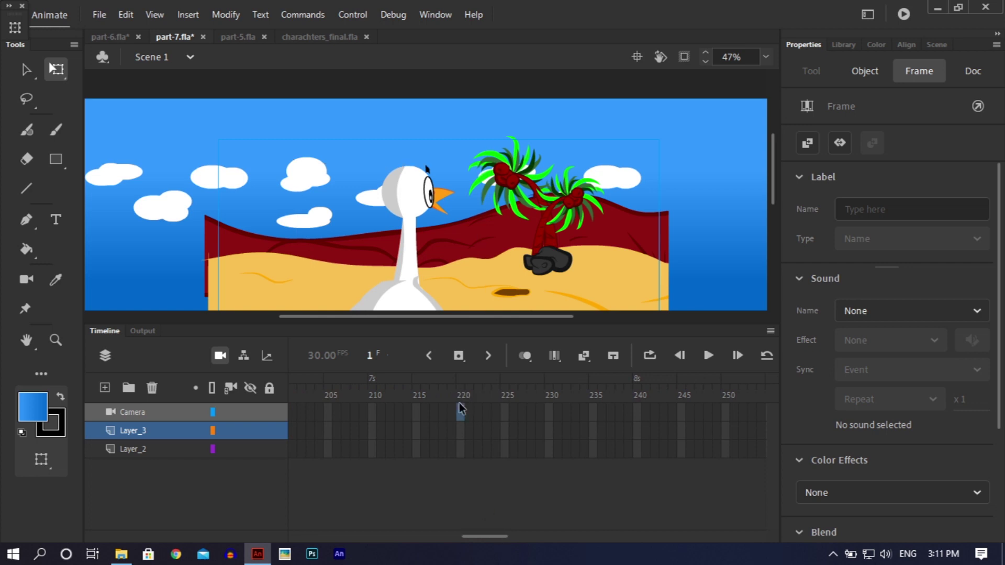
right_click(456, 452)
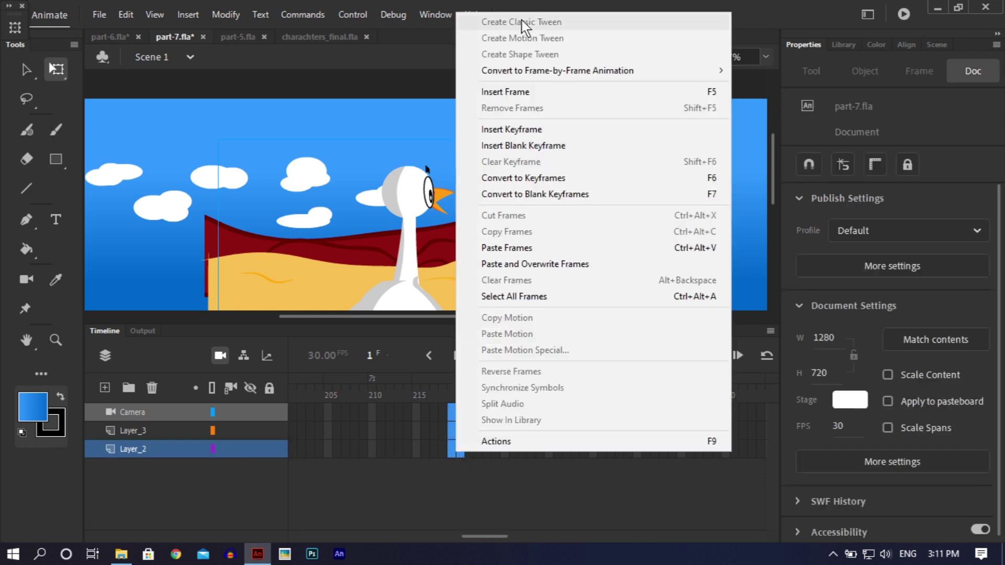
left_click(511, 96)
- Save the document and preview the scene, both on the timeline from frame 1 and as a test movie
left_click_drag(472, 383, 3, 461)
key("Return")
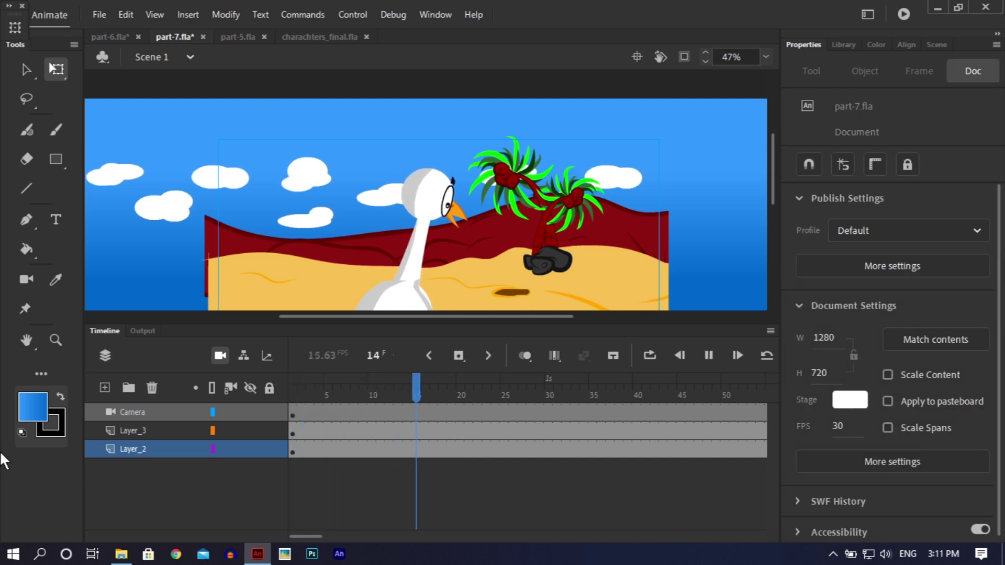
key("ctrl+s")
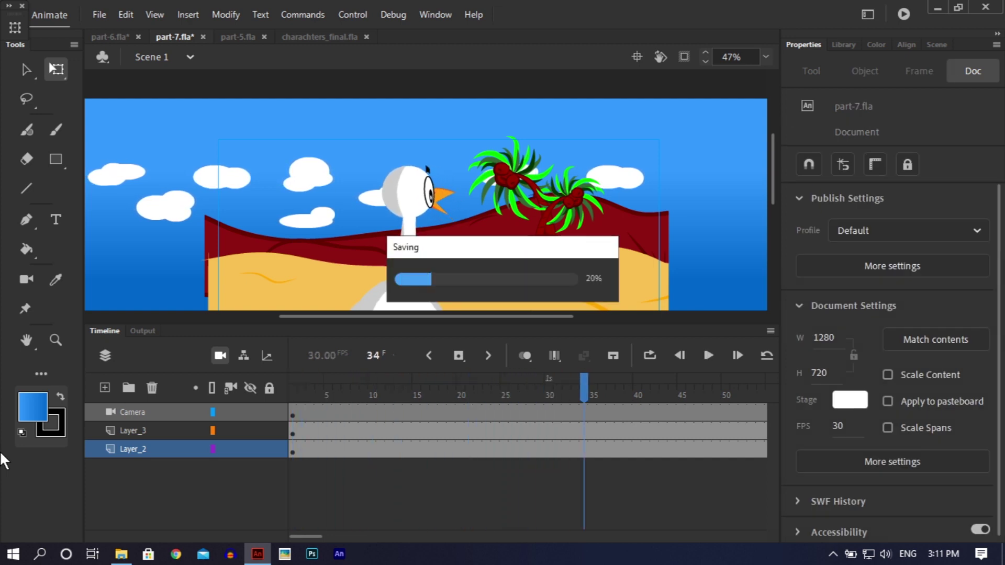
key("ctrl+Return")
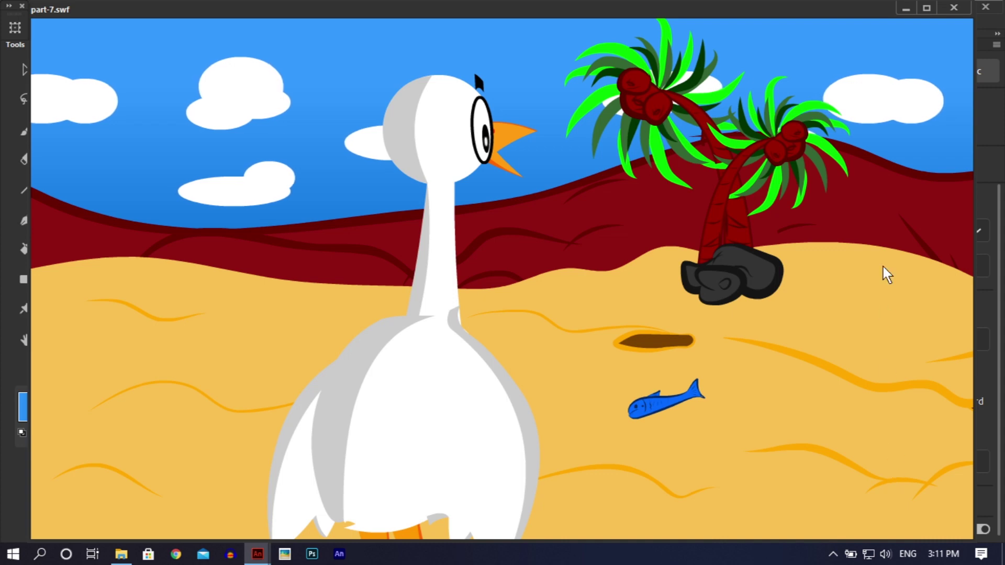
left_click(953, 7)
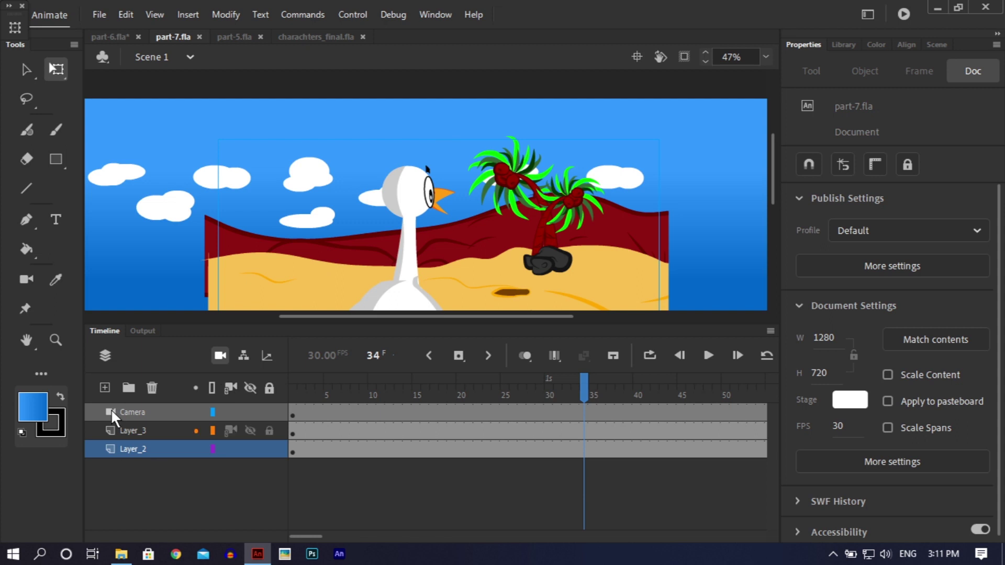
- Add a layer above Layer_3, and lock Layer_3 and Layer_2
left_click(103, 384)
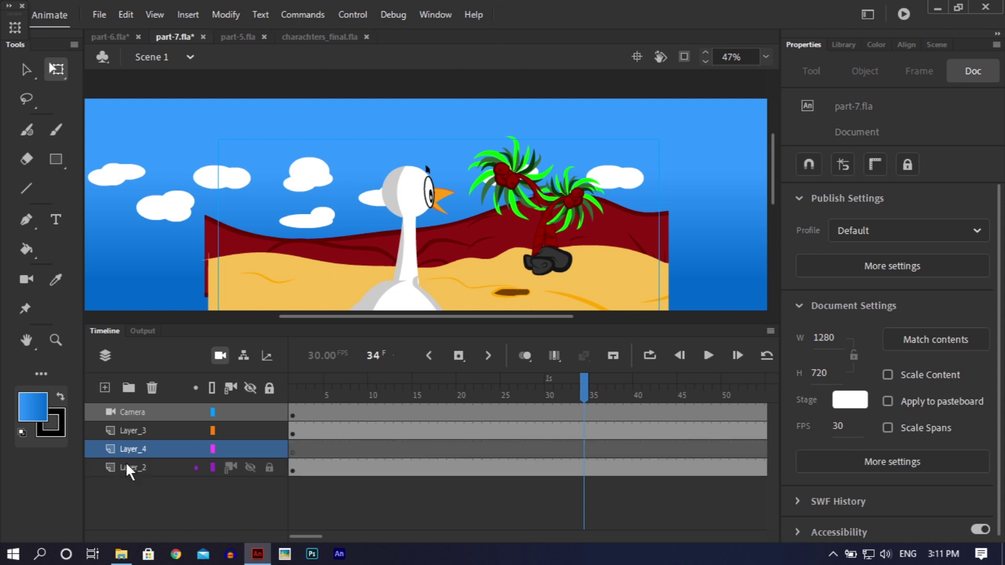
left_click_drag(127, 451, 128, 429)
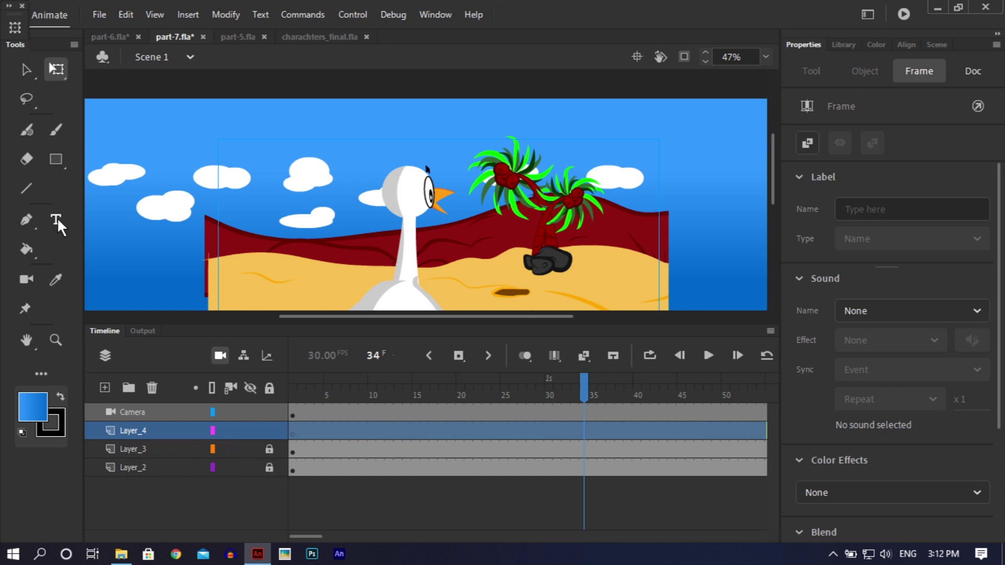
- Set up the Oval tool with a black fill and no stroke for drawing on the new layer
key("o")
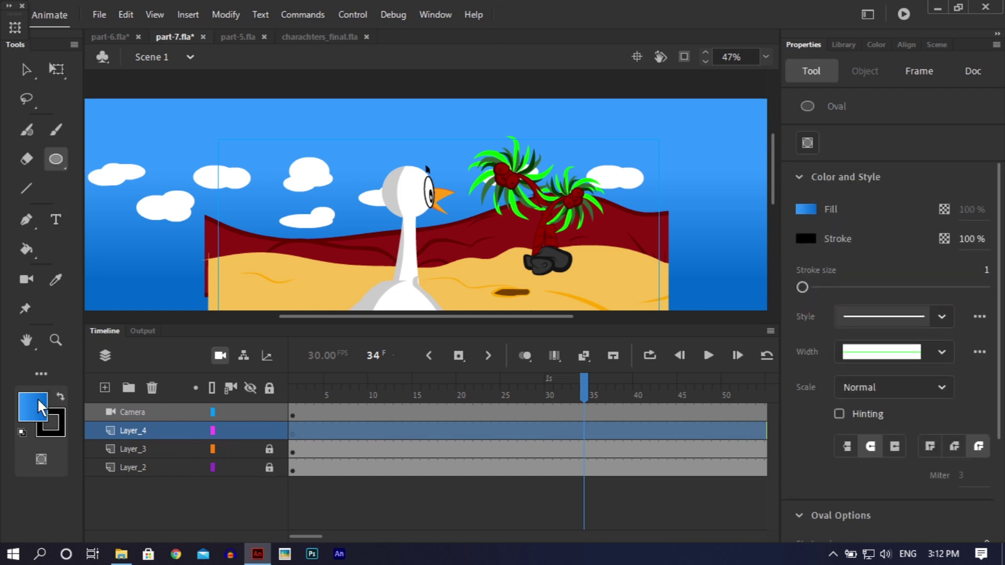
key("Escape")
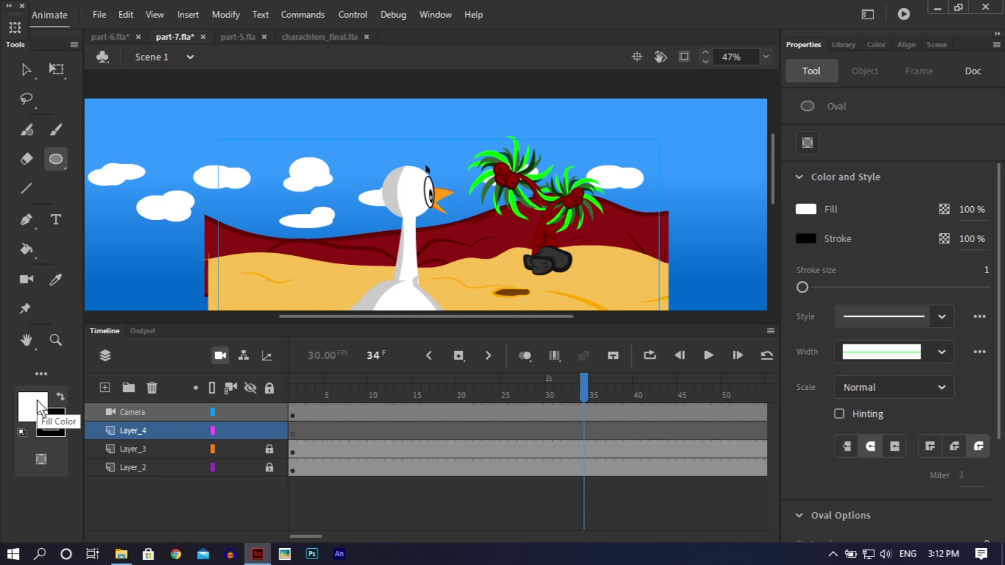
key("x")
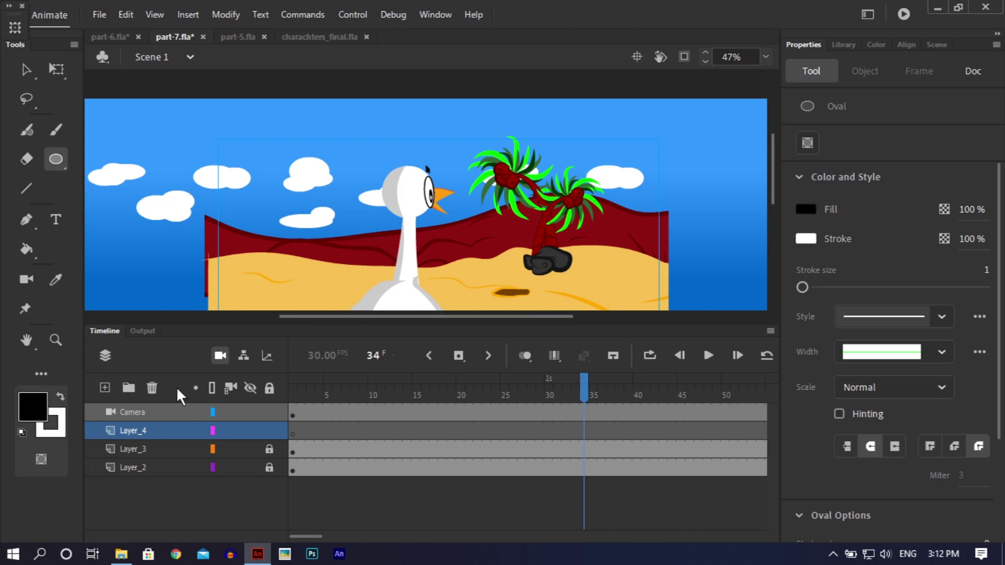
left_click(806, 239)
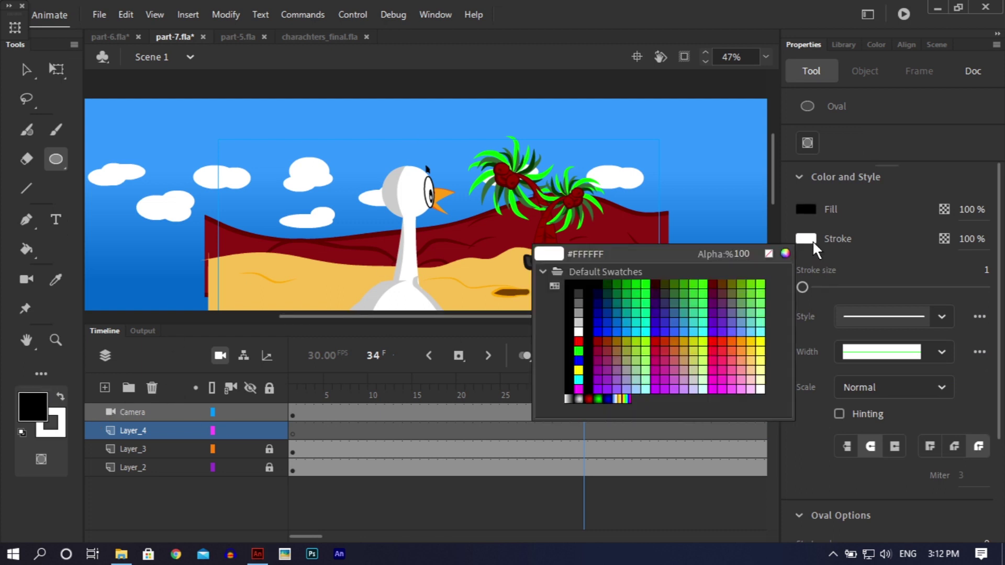
left_click(769, 255)
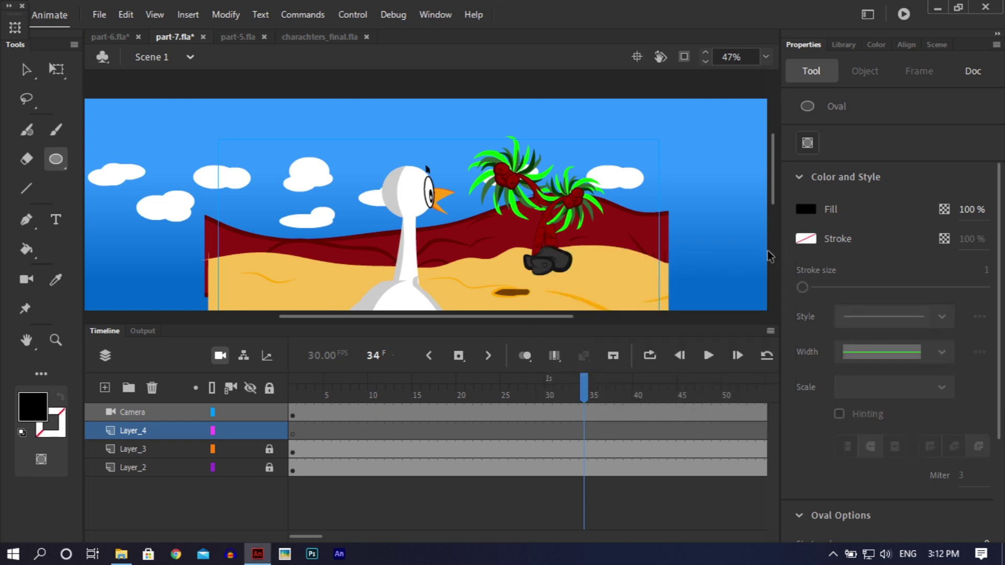
key("ctrl+minus")
key("ctrl+minus")
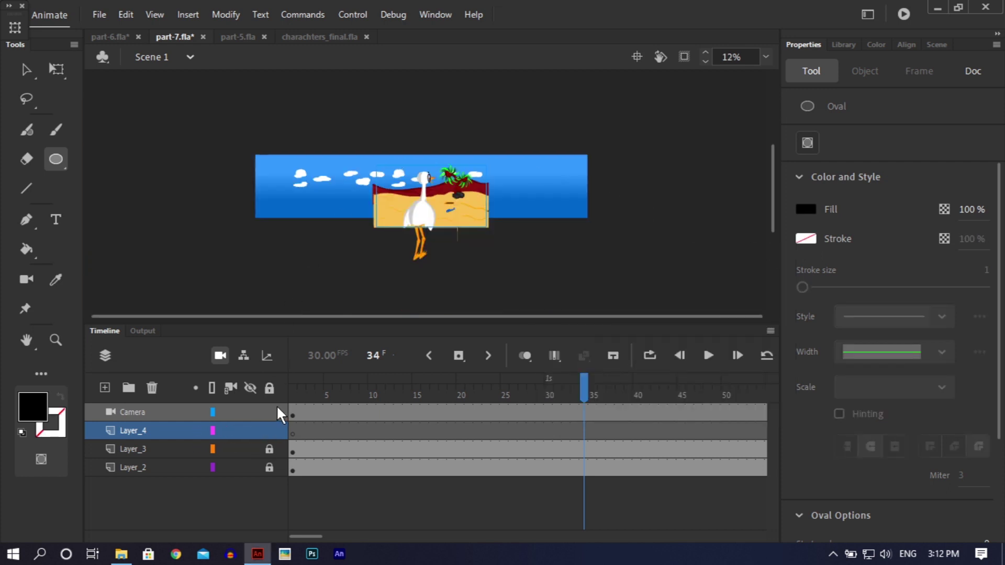
- Draw a black circle about 1994 px across on Layer_4, covering the whole stage
left_click_drag(359, 149, 462, 236)
key("v")
key("ctrl+a")
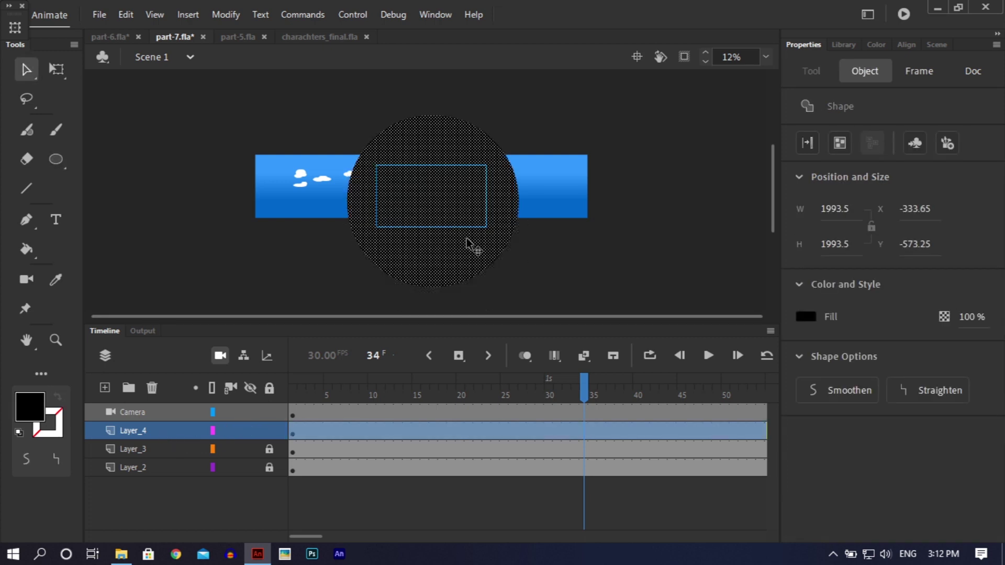
- View the reference animation 10.swf in the Product-37 Gready Heron Story folder, close it, and return to the Animate document
mouse_move(125, 555)
left_click(105, 497)
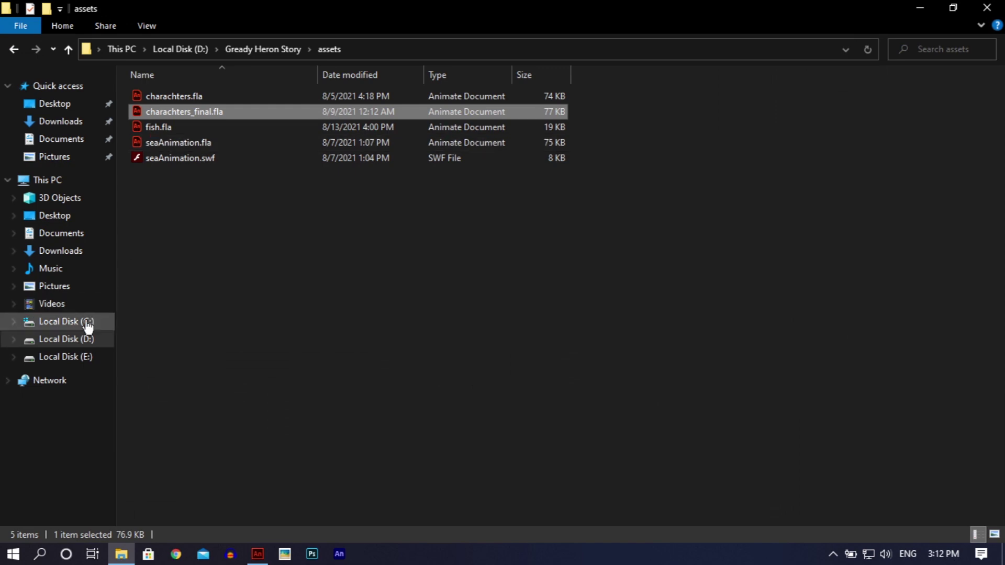
left_click(9, 48)
left_click(9, 47)
left_click(8, 47)
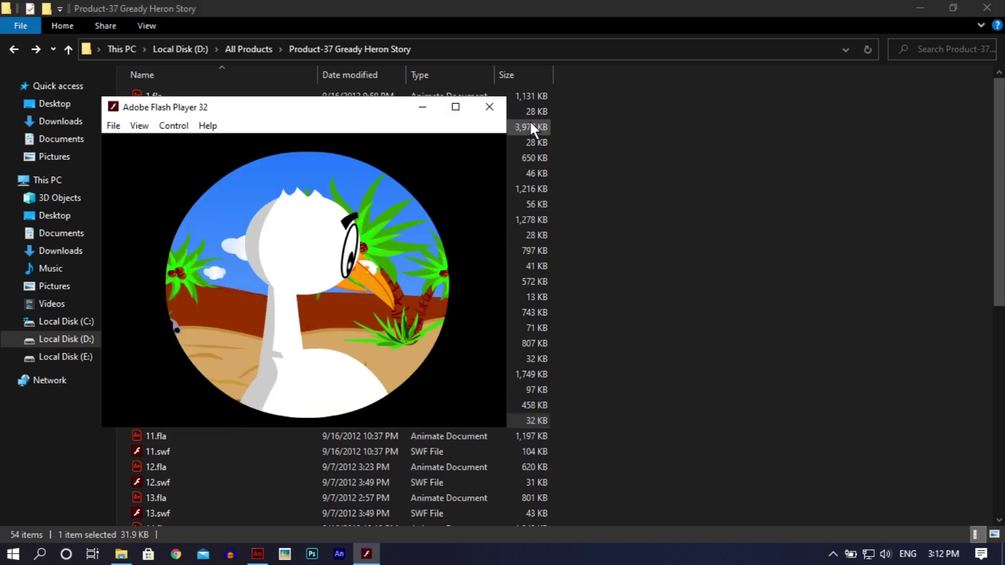
left_click(494, 109)
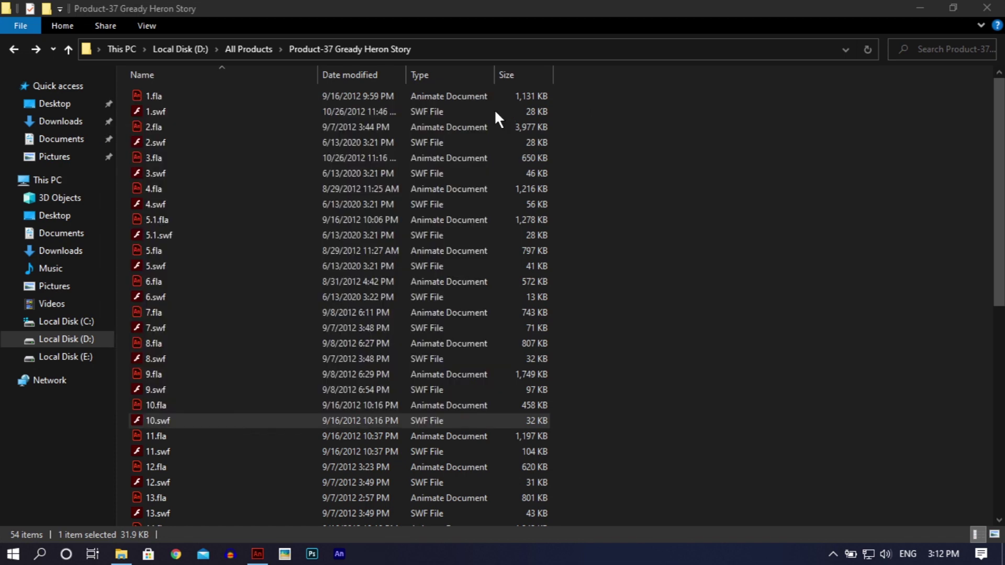
left_click(927, 4)
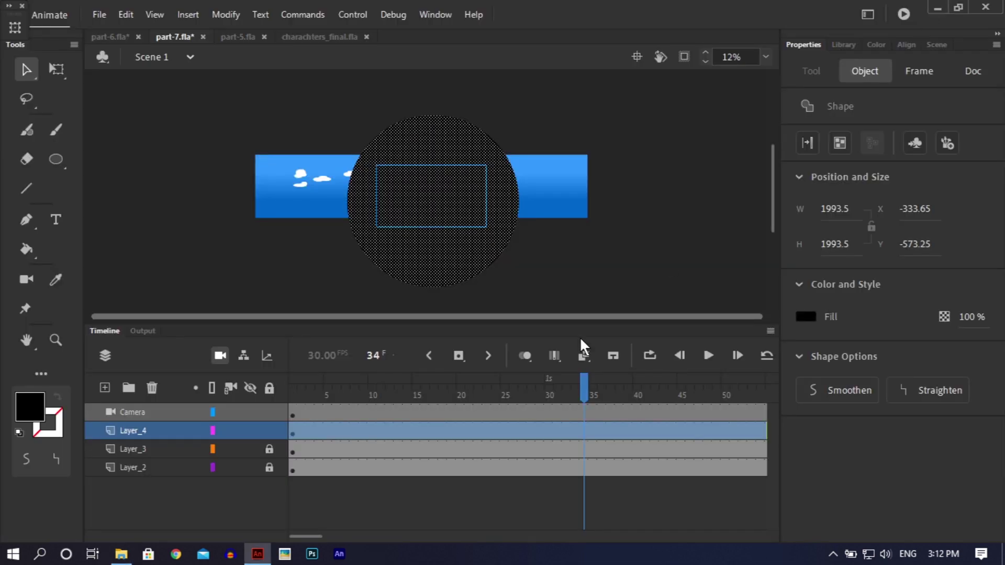
- Deselect the black circle and save the document
left_click(563, 268)
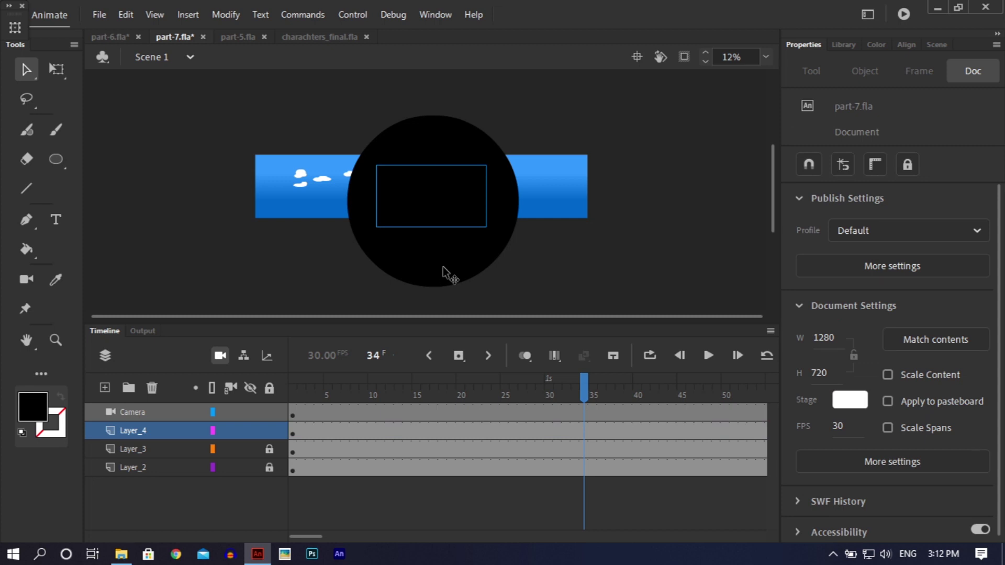
key("ctrl+s")
left_click(433, 258)
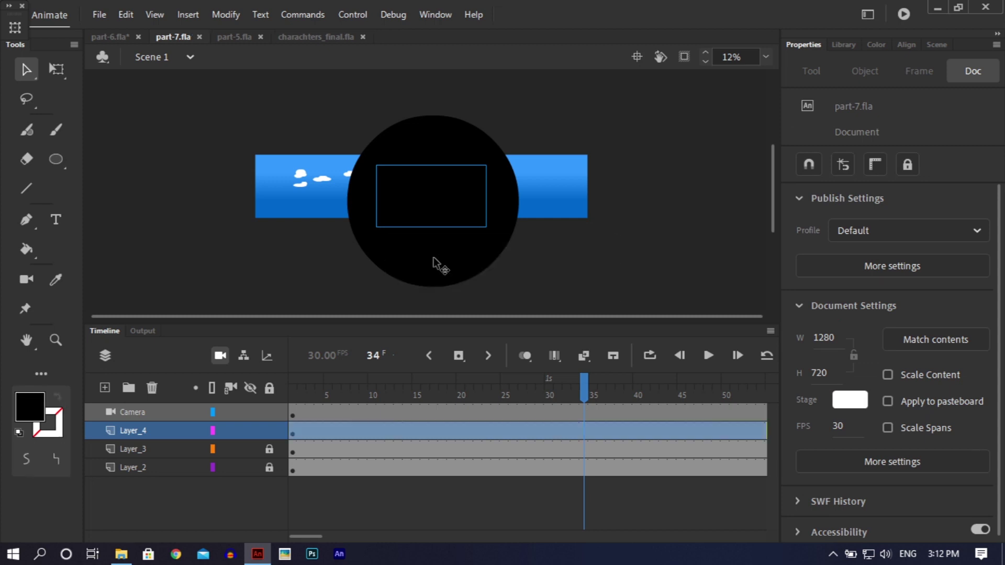
right_click(434, 260)
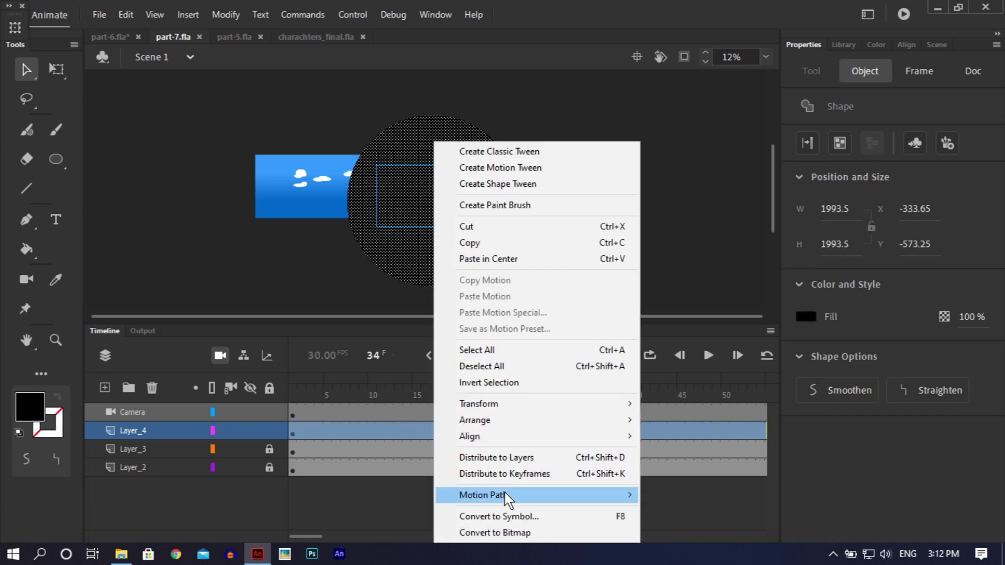
mouse_move(532, 441)
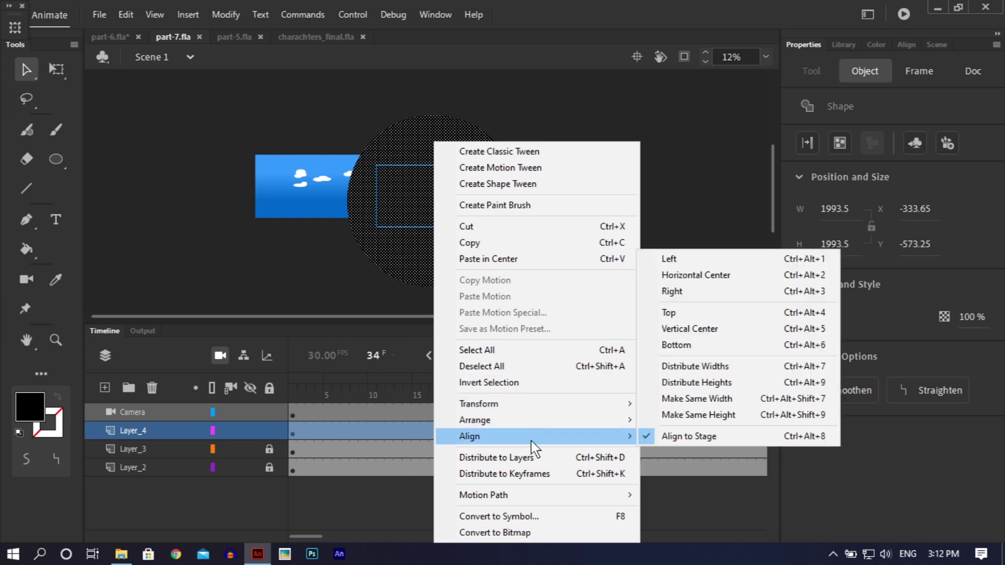
left_click(661, 179)
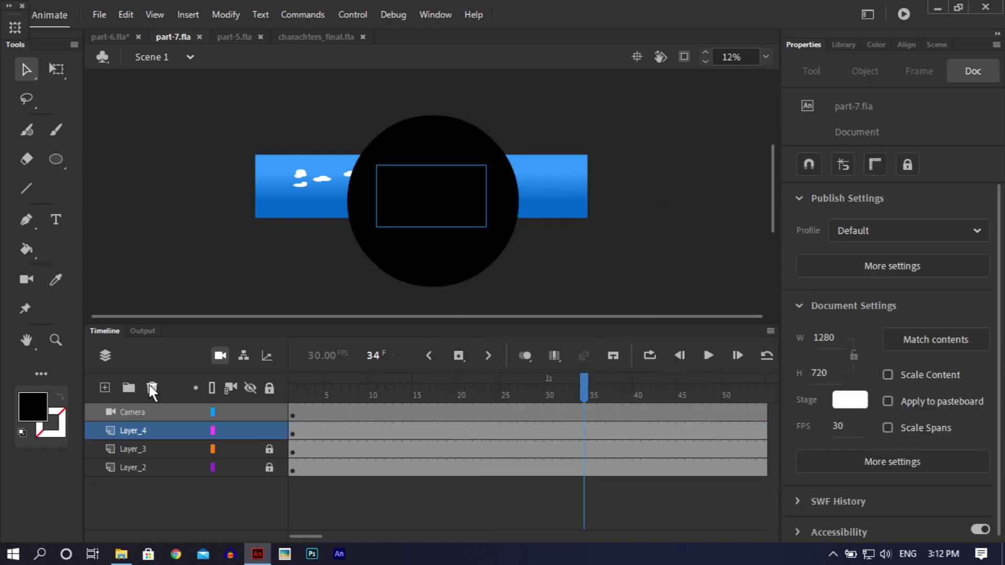
- Add a layer above Layer_4 and paste a copy of the black circle in place on it
left_click(103, 388)
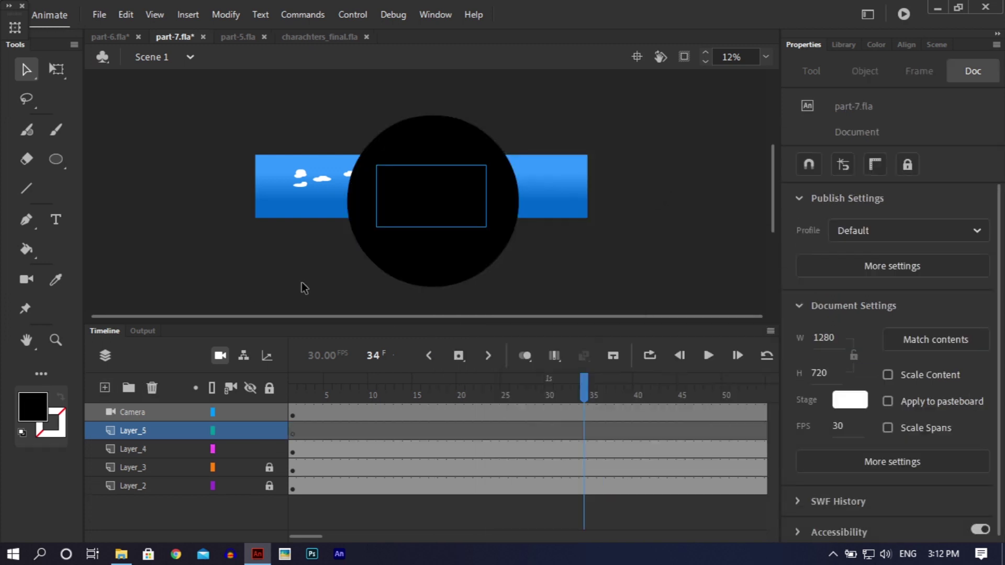
left_click(416, 269)
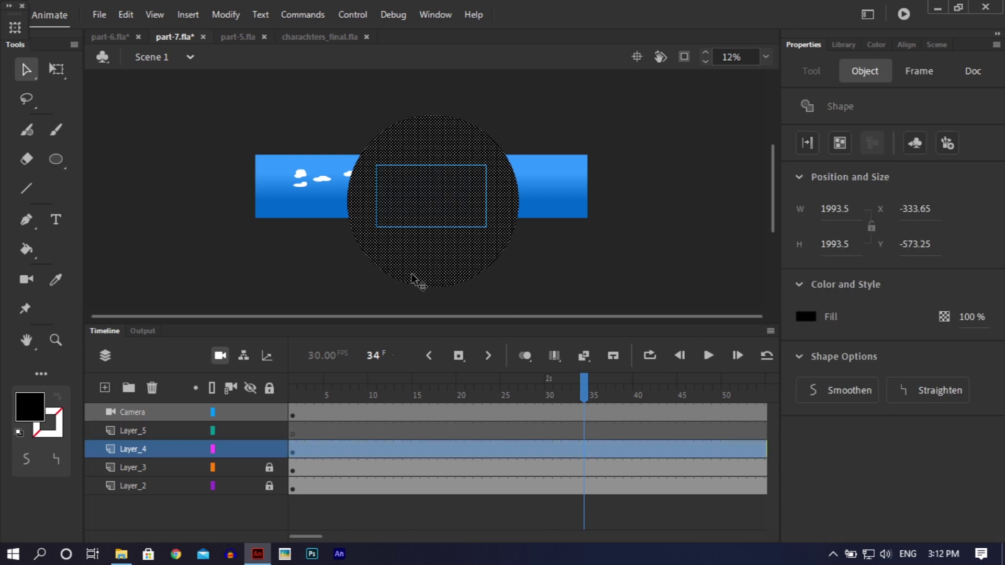
left_click(161, 432)
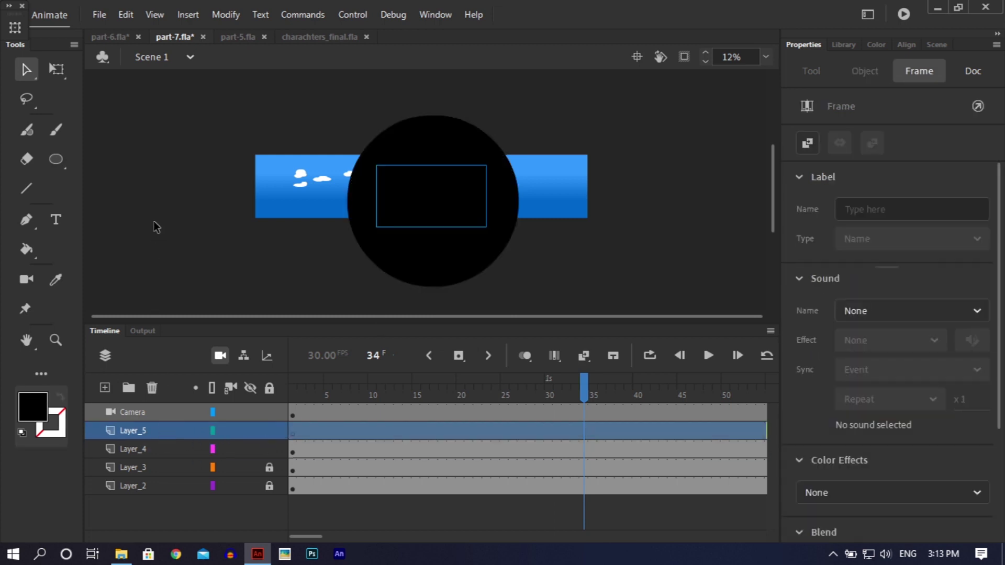
key("ctrl+a")
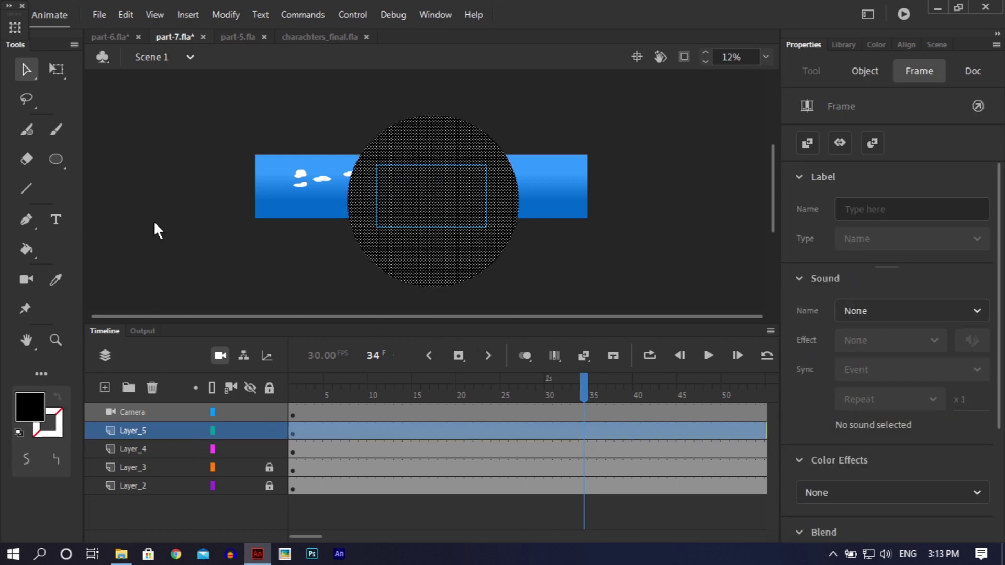
left_click(199, 273)
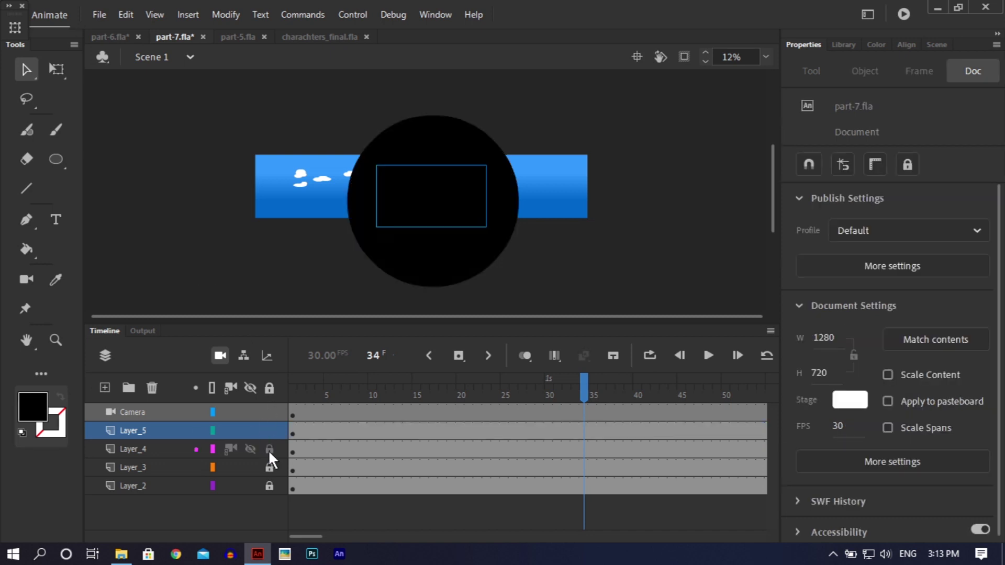
- Lock Layer_4 and fill the copied circle on Layer_5 with blue using the Paint Bucket
left_click(394, 254)
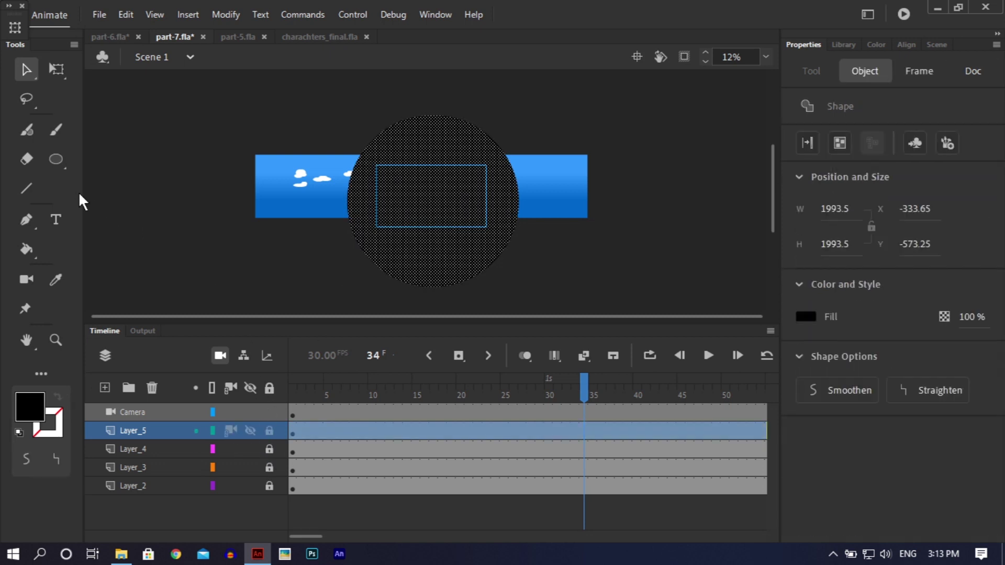
left_click(60, 161)
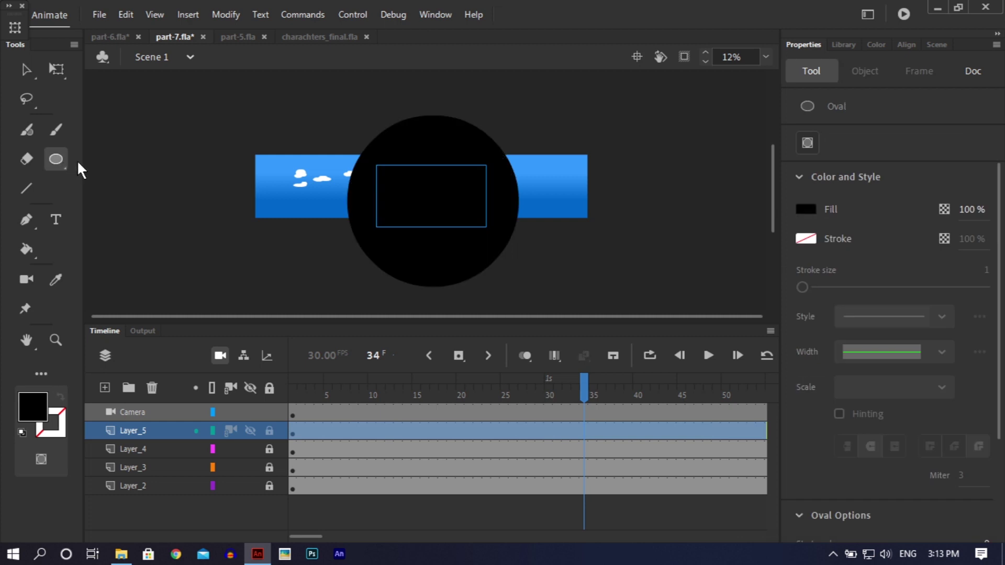
left_click(33, 413)
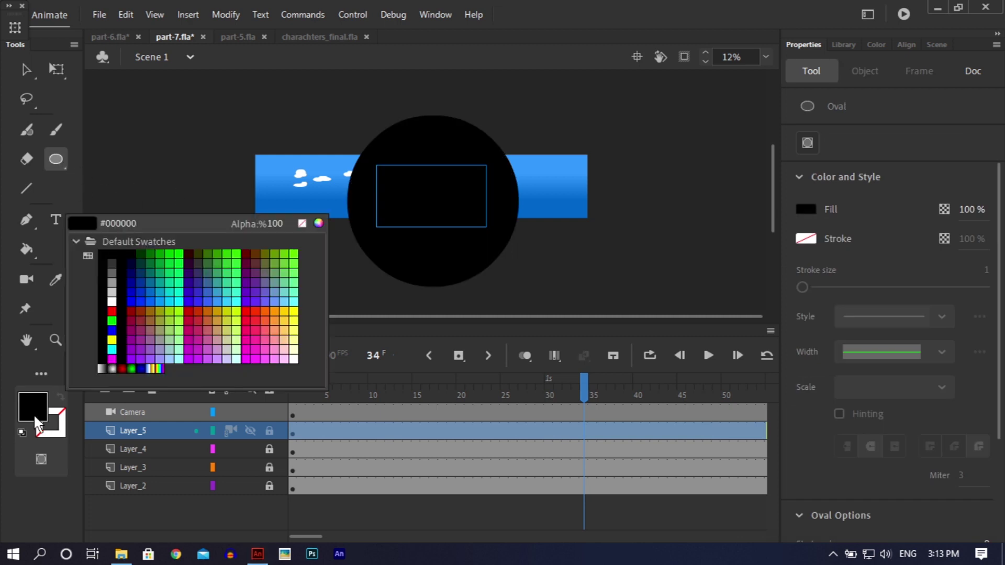
left_click(210, 293)
key("k")
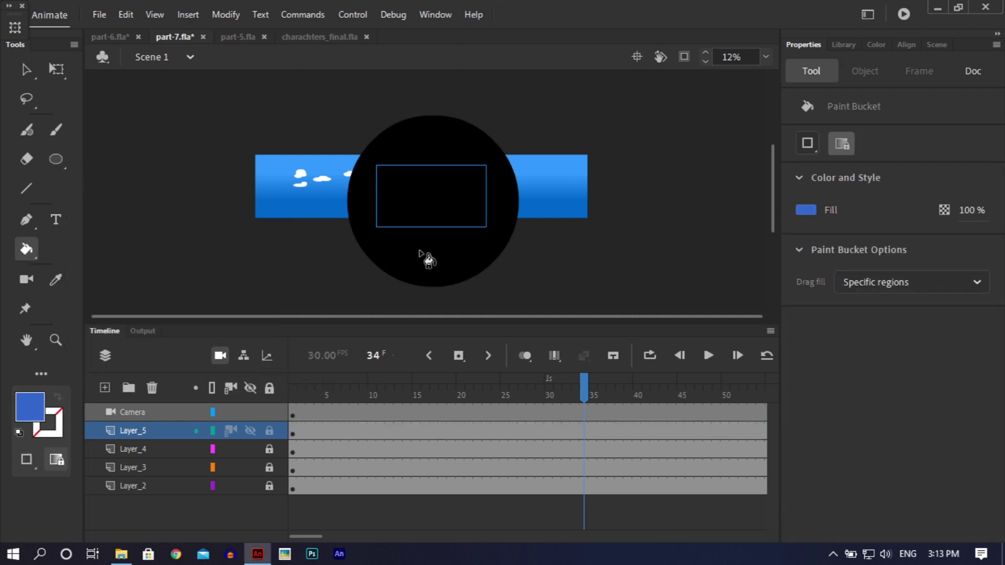
left_click(420, 252)
key("v")
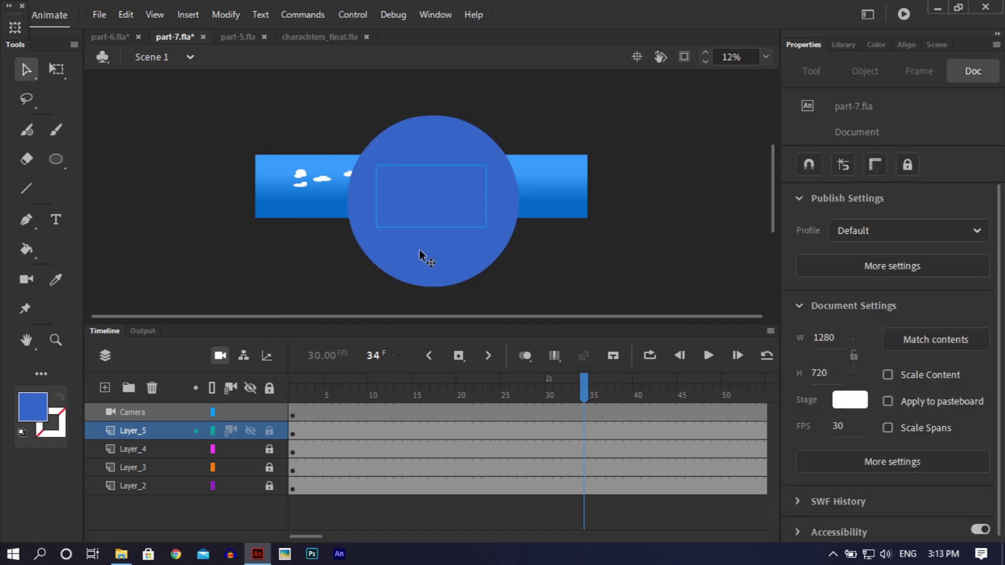
- Scale the blue circle down around its center to about 642 px in diameter
left_click(419, 250)
key("q")
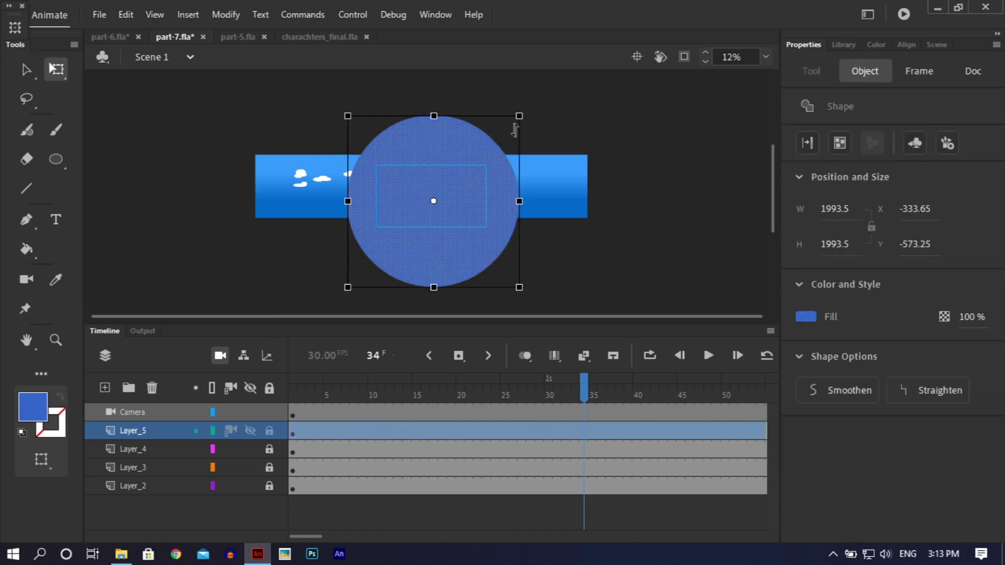
left_click_drag(519, 115, 480, 172)
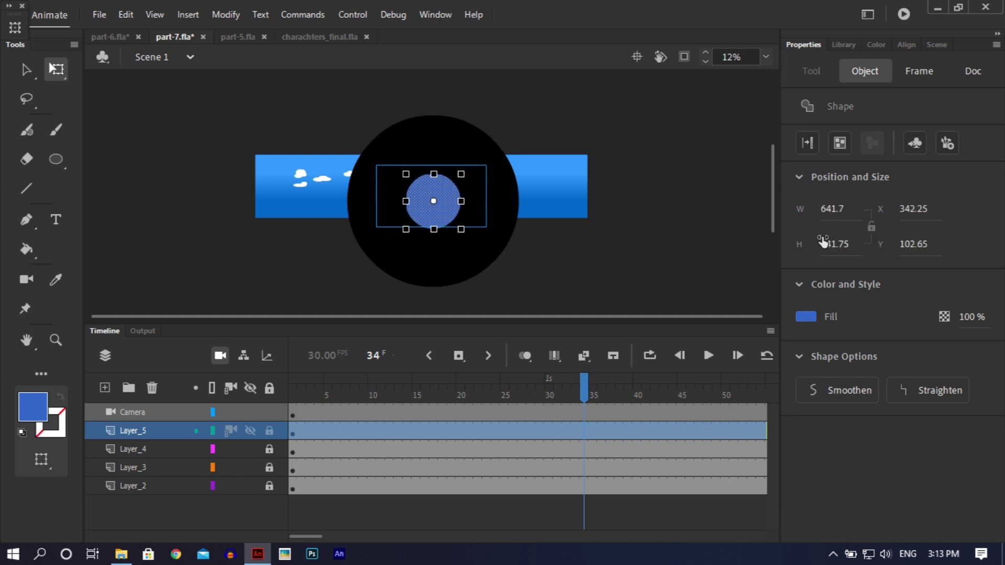
- Center the blue circle vertically and horizontally on the stage, and save the document
left_click(910, 43)
left_click(819, 114)
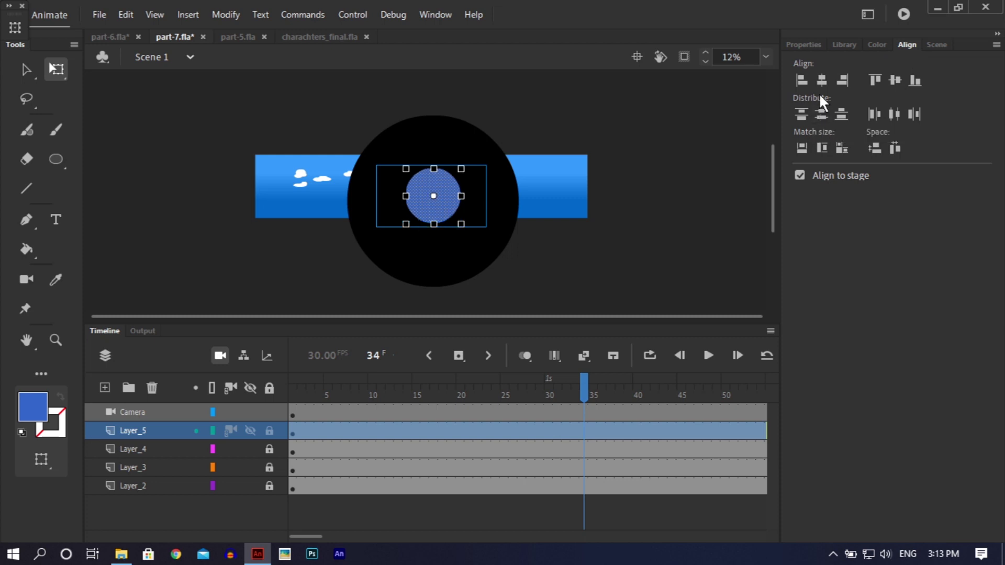
left_click(821, 84)
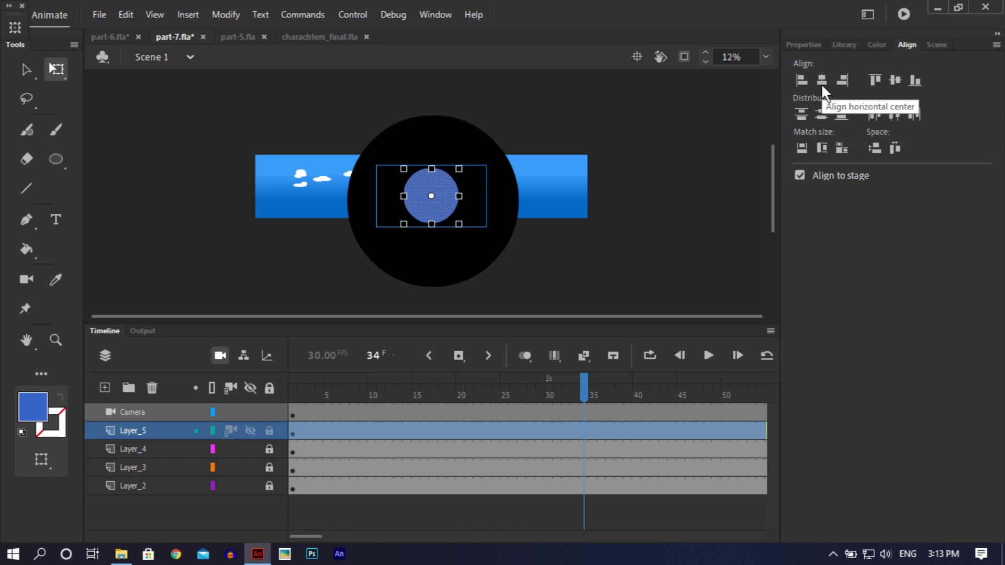
left_click(612, 274)
key("ctrl+s")
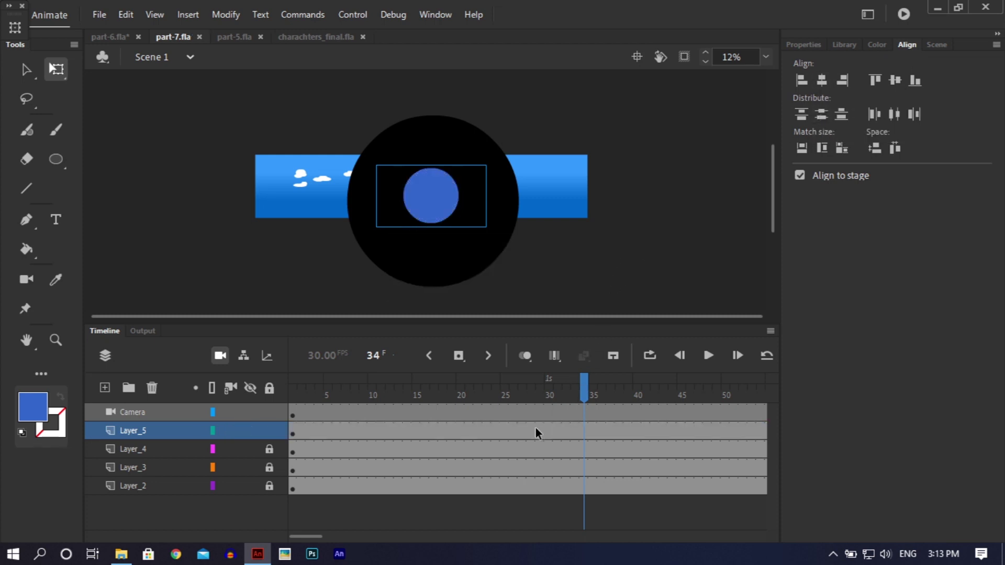
- Cut the blue circle from Layer_5, unlock Layer_4, and paste the circle in place onto the black circle there
left_click(530, 430)
key("Delete")
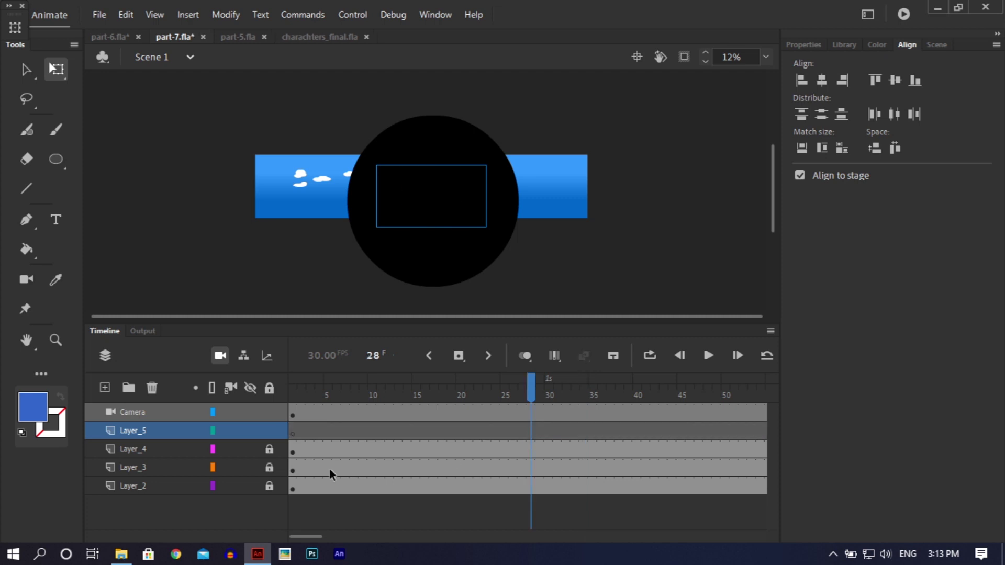
left_click(271, 449)
left_click(290, 449)
left_click(559, 270)
key("ctrl+shift+v")
left_click(558, 272)
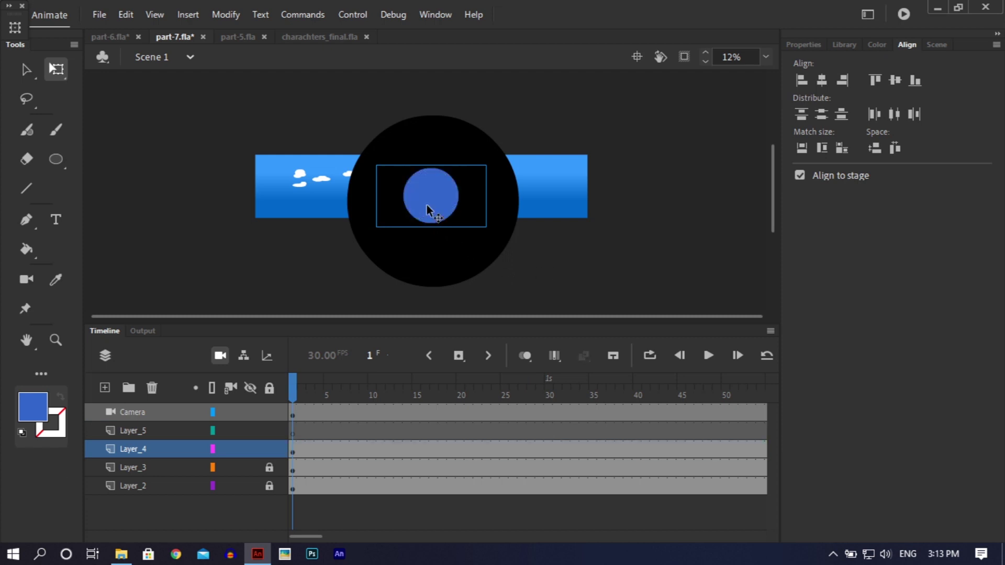
- Delete the blue circle from Layer_4 to cut a round hole through the black circle
left_click(426, 207)
key("Delete")
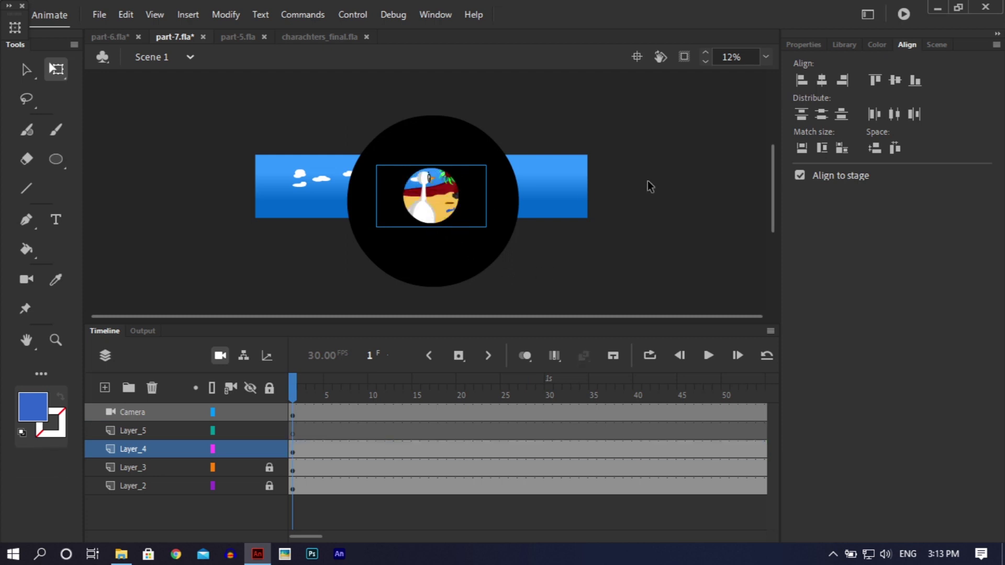
- Preview the circular view of the heron scene as a test movie and close the preview
scroll(649, 184, "up", 3)
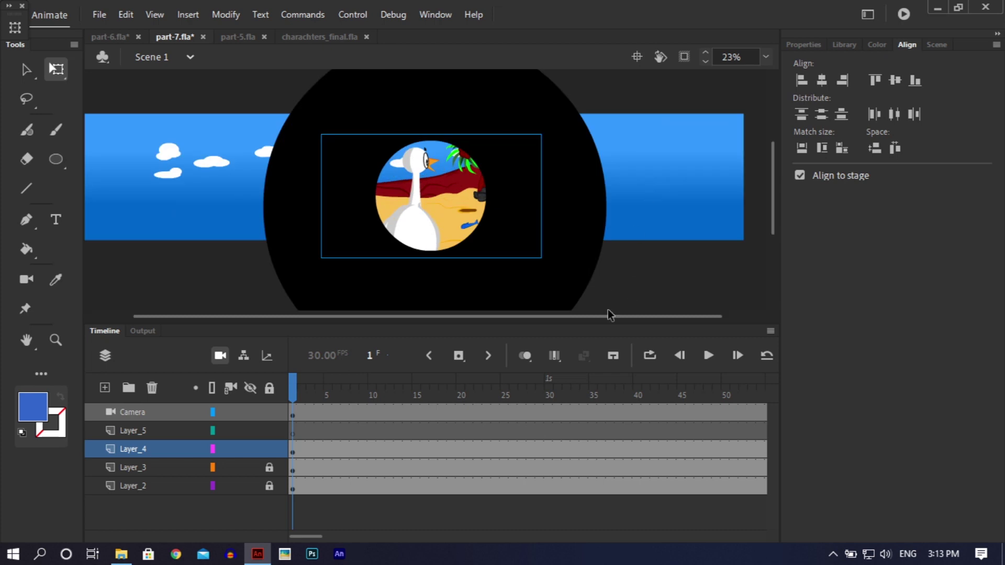
left_click_drag(499, 314, 475, 325)
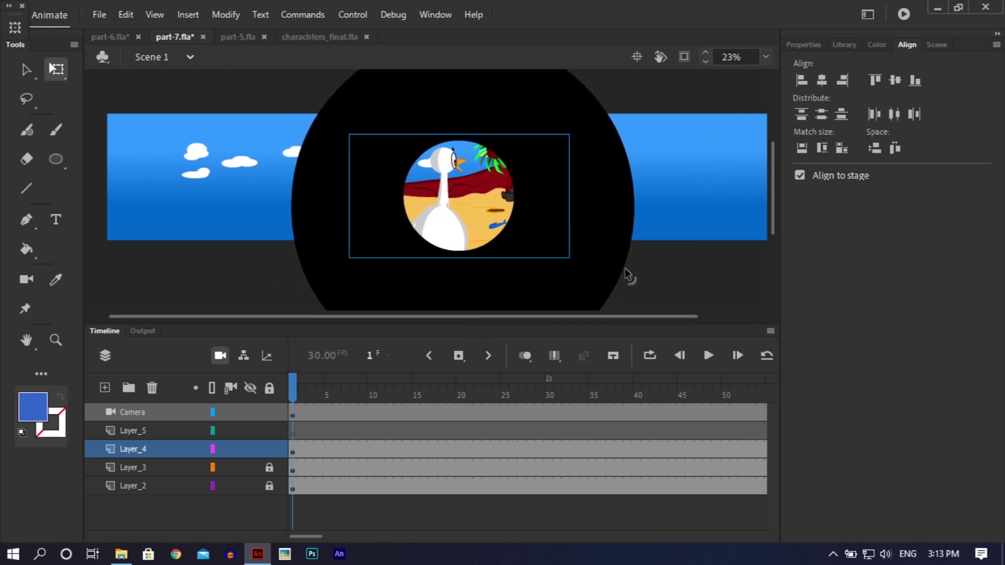
key("ctrl+Return")
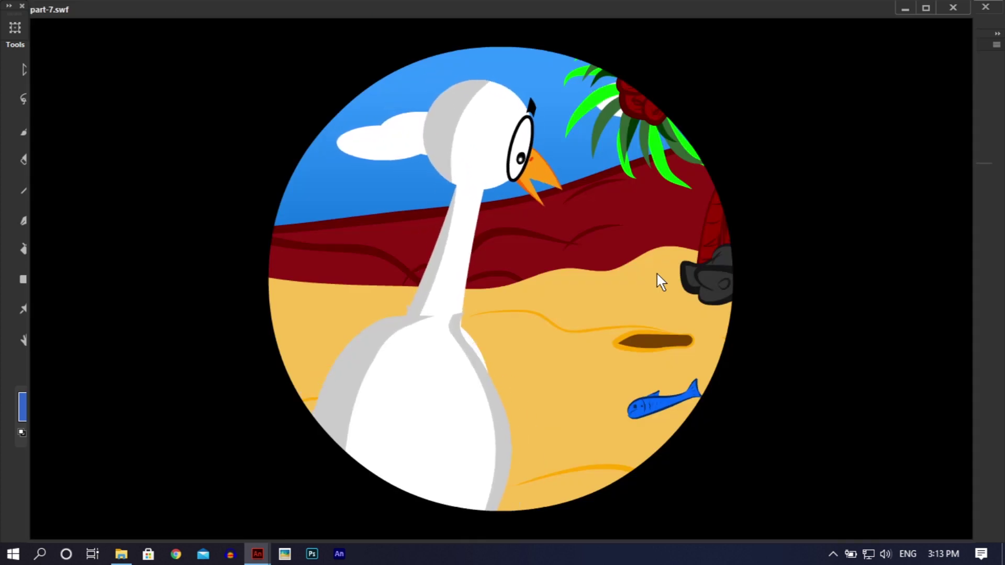
left_click(958, 9)
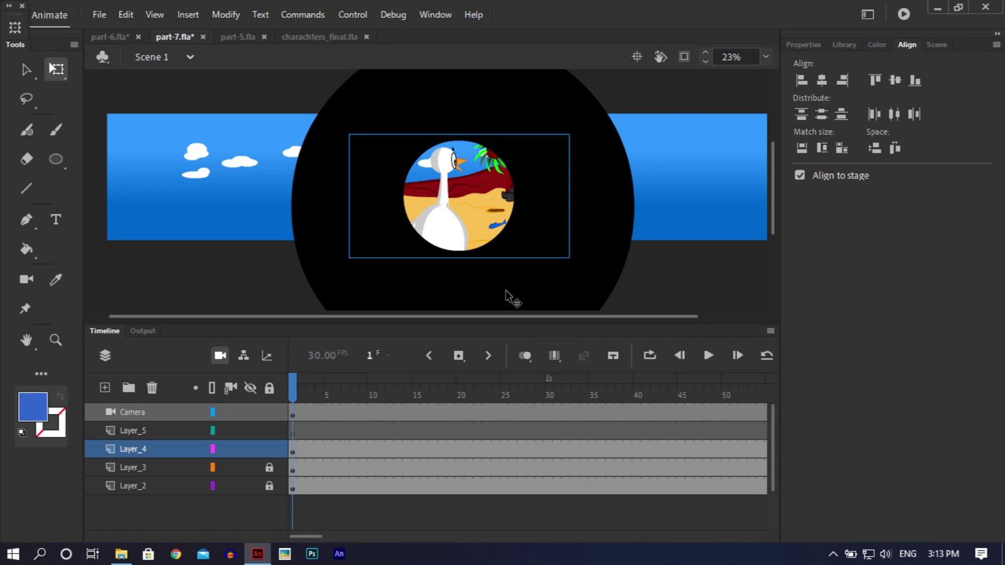
- Lock and hide Layer_4 with the black circle mask shape
left_click(505, 291)
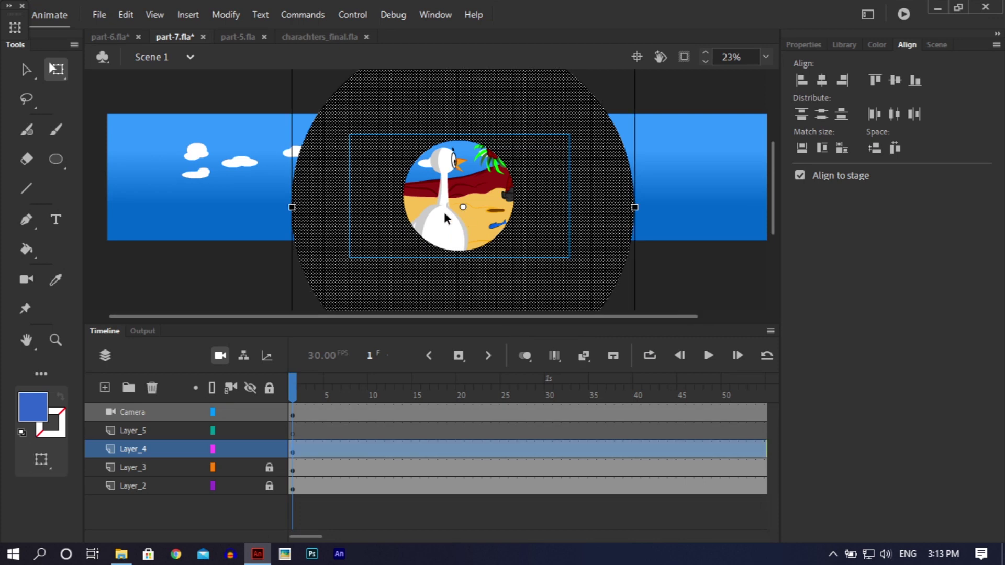
left_click(269, 447)
left_click(249, 448)
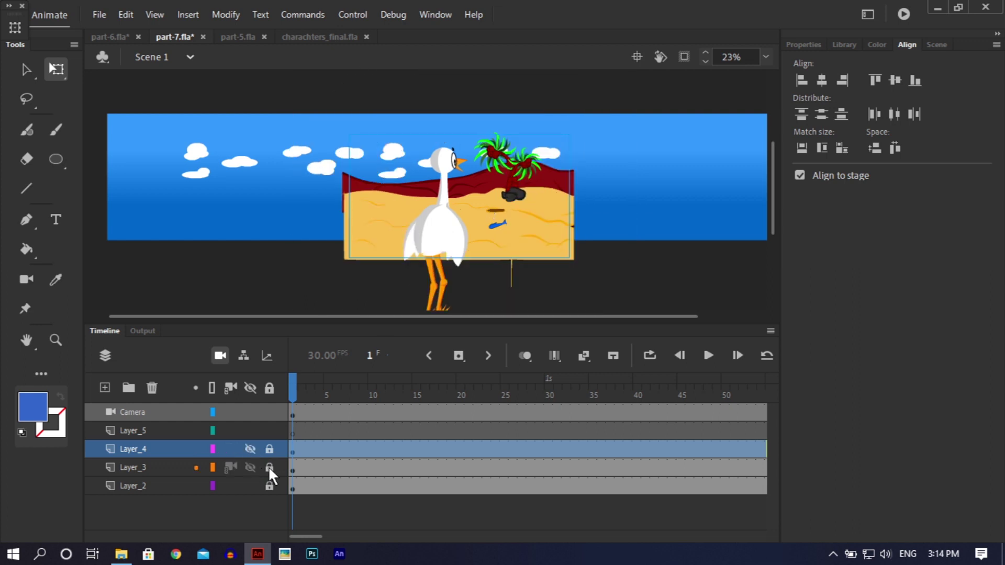
- Unlock Layer_3 and move the heron slightly to the left in the beach scene
left_click(448, 227)
left_click_drag(453, 224, 443, 220)
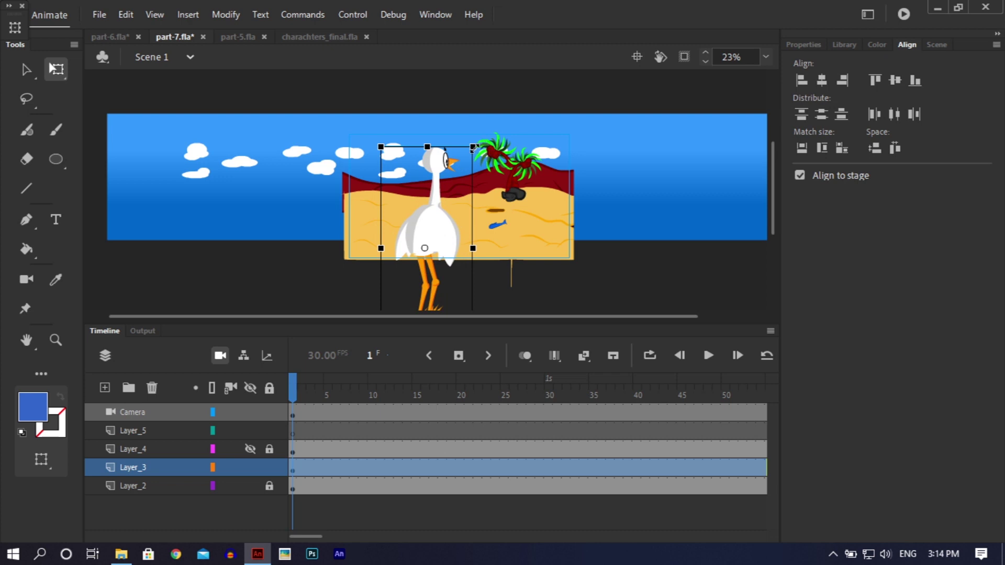
- Enlarge the heron on Layer_3 and reposition it lower in the beach scene, with its head just above the hill line
left_click_drag(484, 142, 530, 111)
left_click_drag(450, 216, 449, 252)
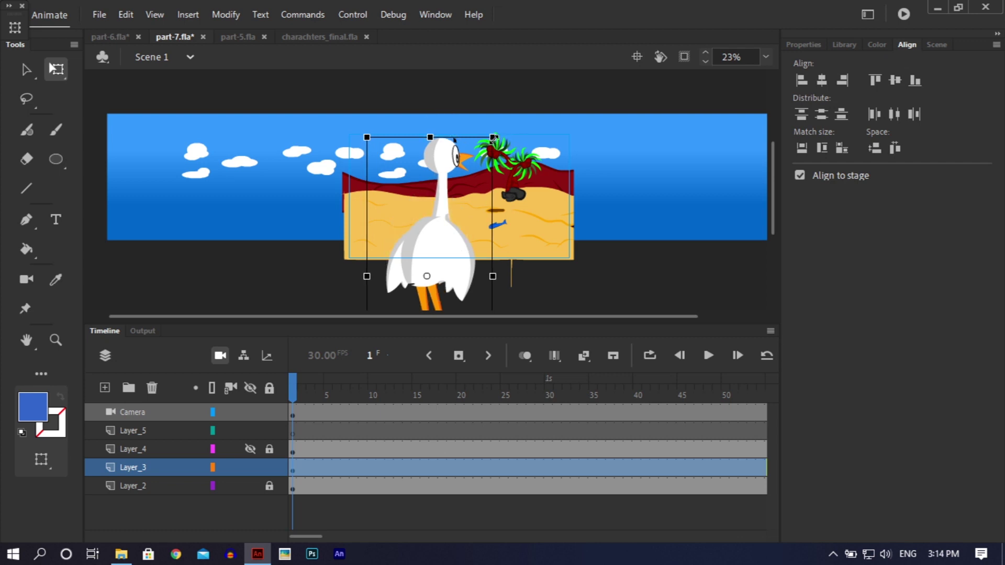
left_click_drag(493, 138, 500, 120)
left_click_drag(444, 153, 444, 174)
left_click_drag(497, 140, 492, 155)
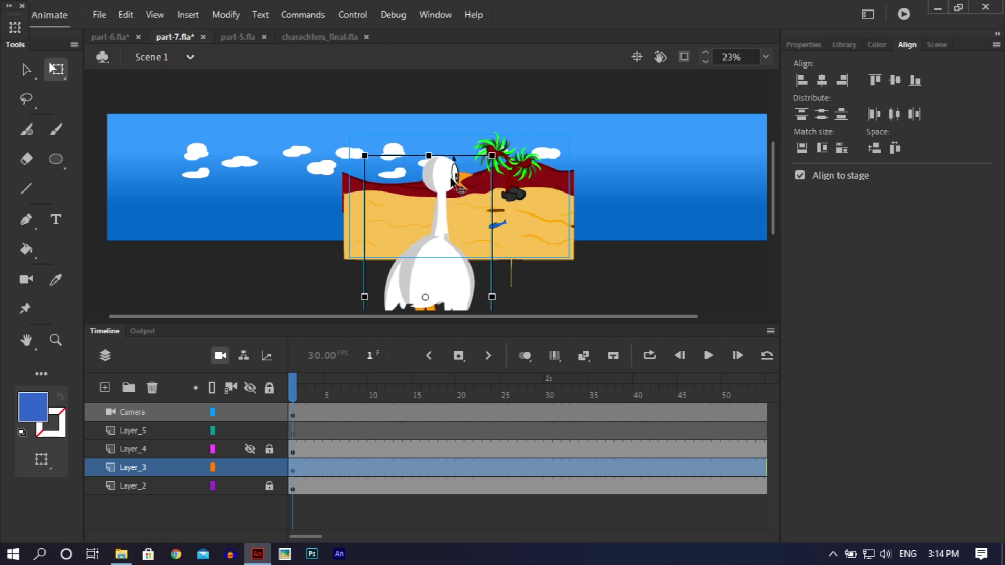
left_click_drag(439, 182, 442, 175)
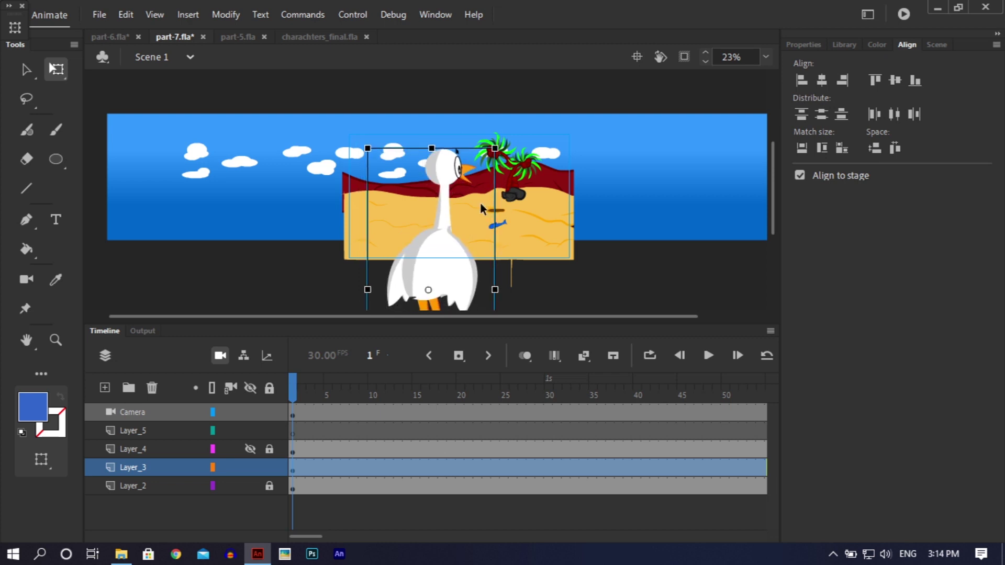
- Unlock Layer_2 and, inside the bg symbol, move the blue fish and brown mark farther from the heron, then return to Scene 1
left_click(497, 227)
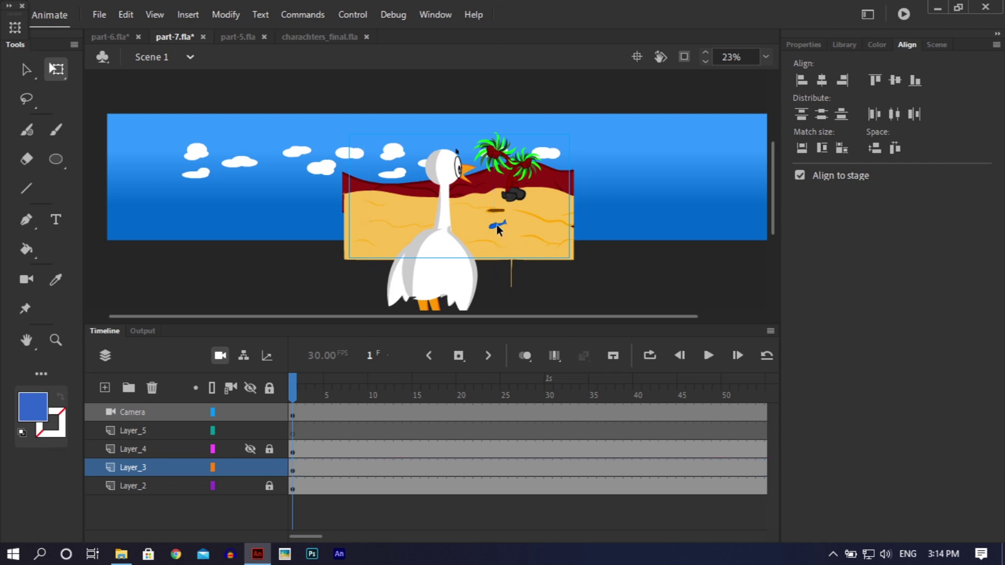
left_click(268, 484)
left_click(495, 225)
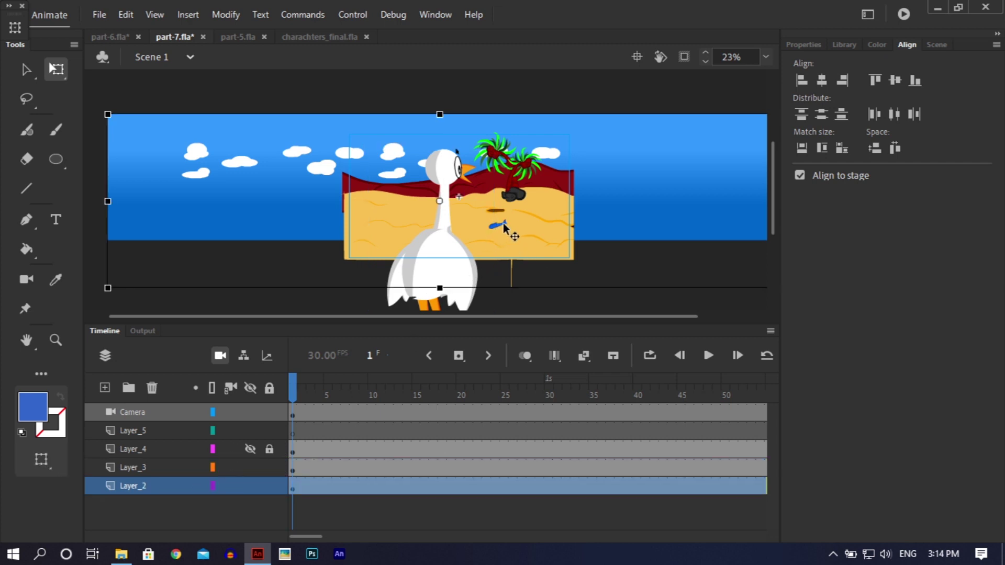
double_click(504, 223)
left_click(497, 224)
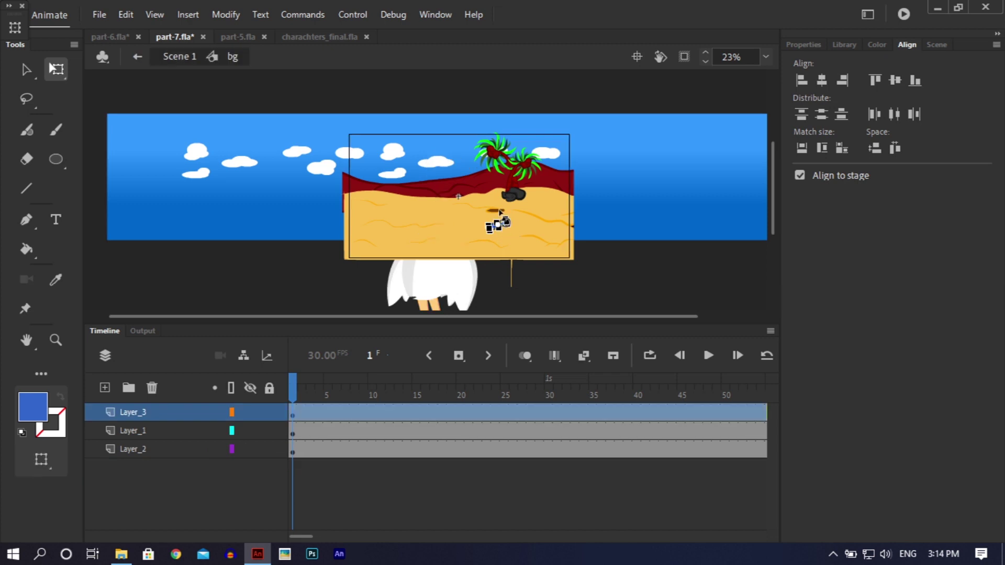
key("v")
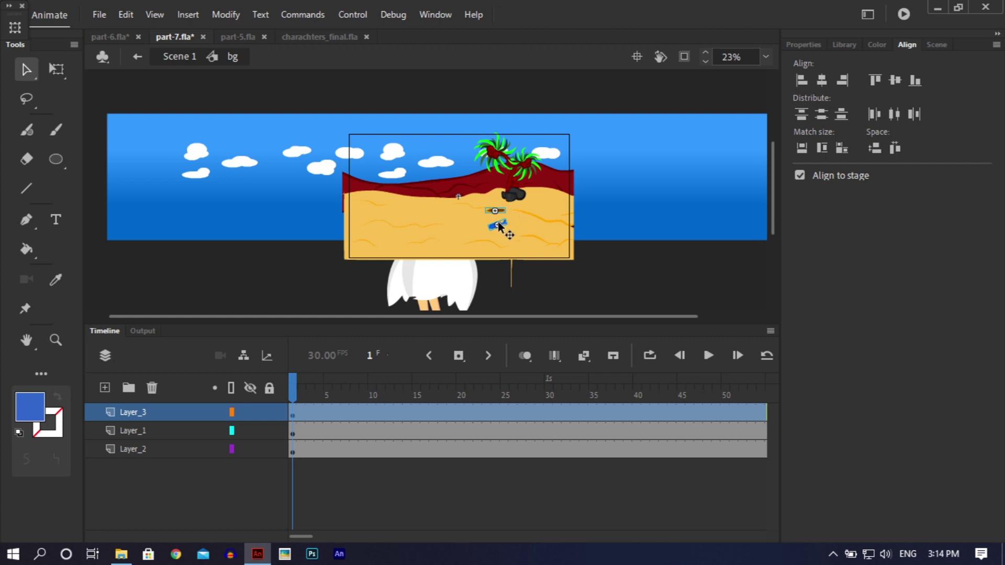
left_click_drag(498, 212, 510, 216)
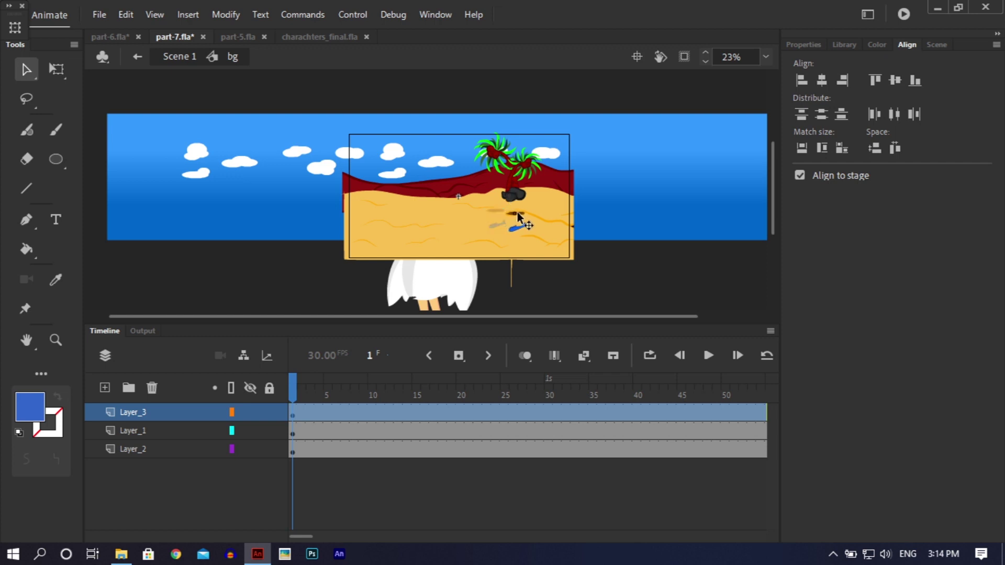
double_click(645, 290)
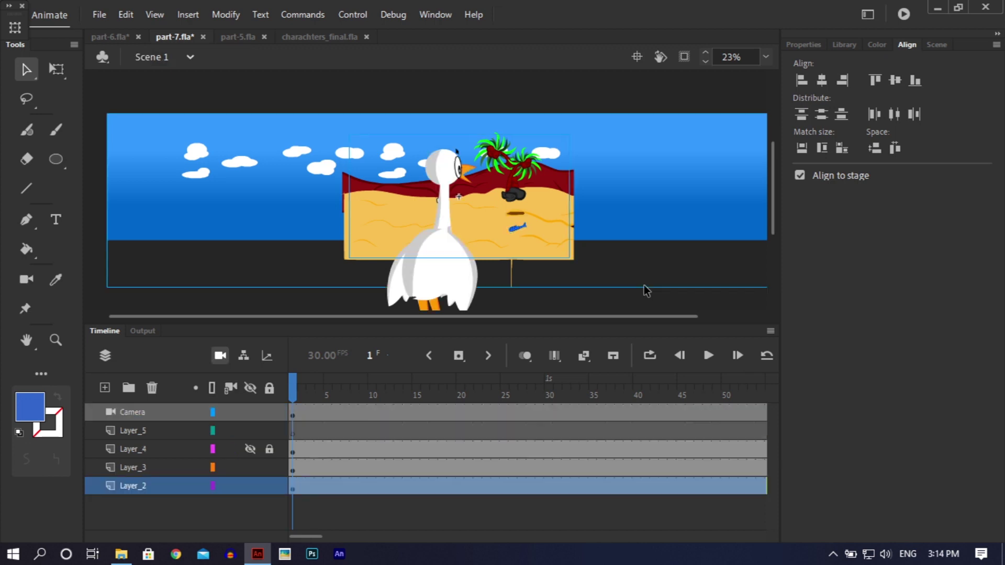
left_click(620, 306)
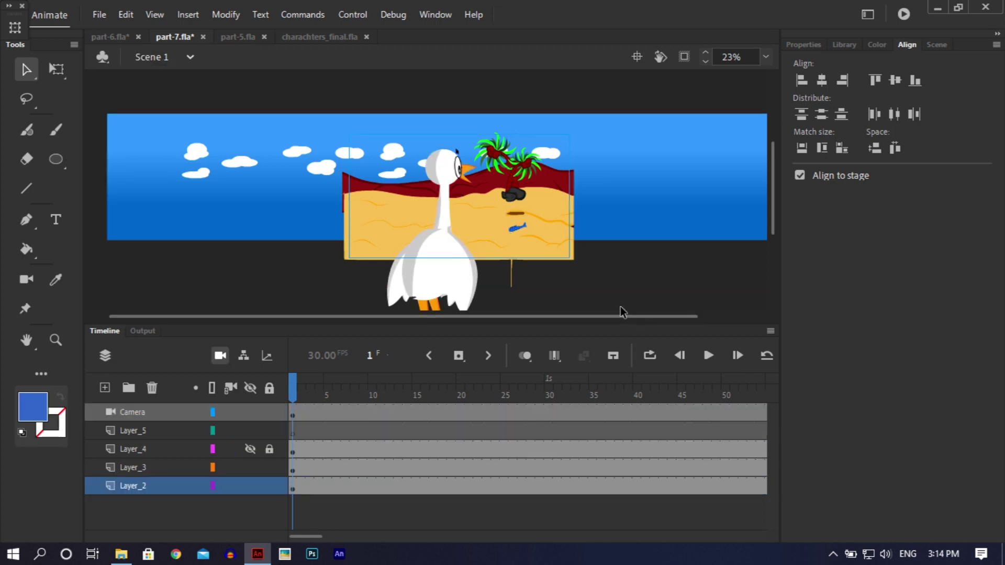
- Unlock and show Layer_4 with the black circle mask over the heron scene
left_click(269, 449)
left_click(247, 444)
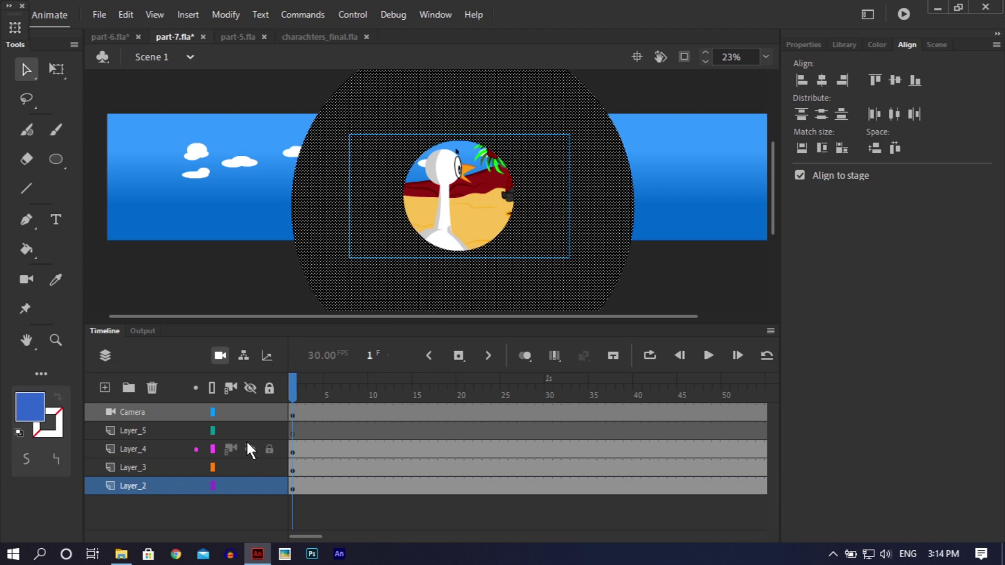
left_click(694, 284)
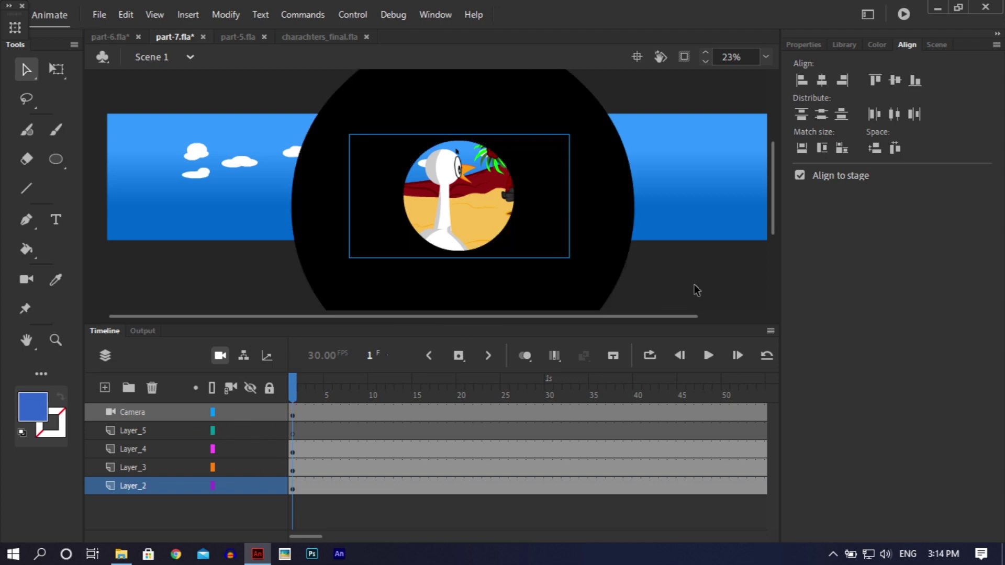
- Try shifting the black circle mask slightly to the left, and undo the move
left_click(560, 288)
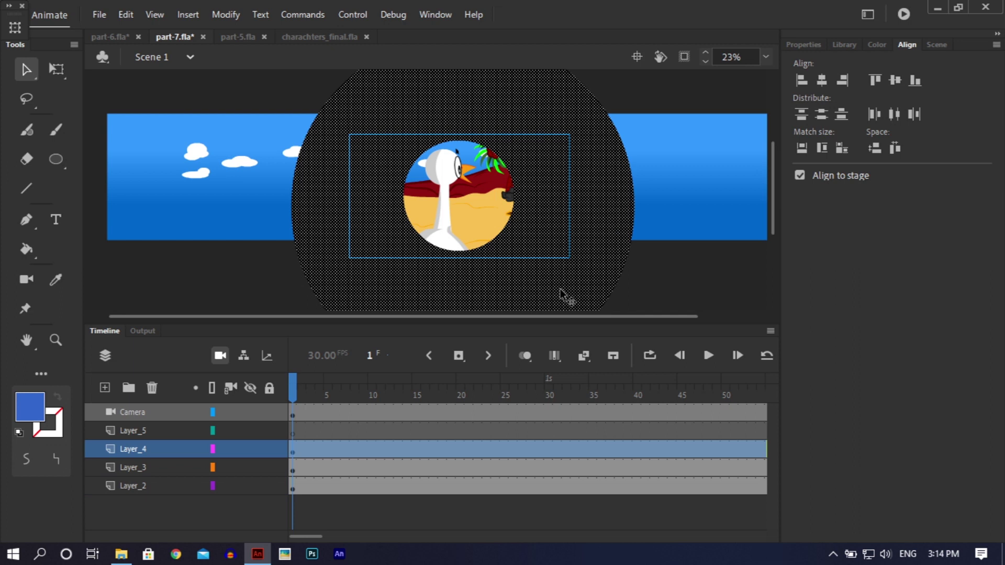
left_click_drag(560, 288, 550, 289)
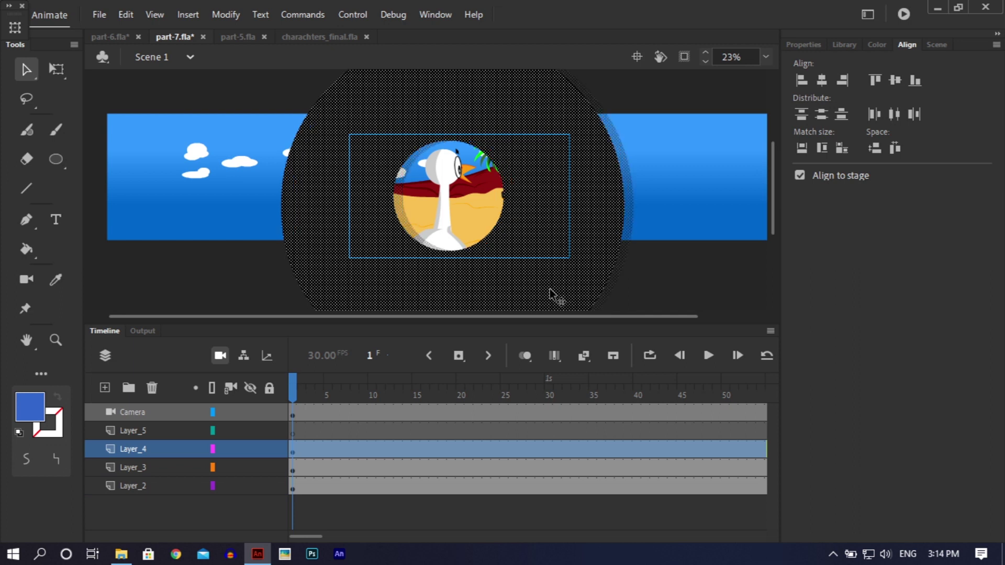
key("ctrl+z")
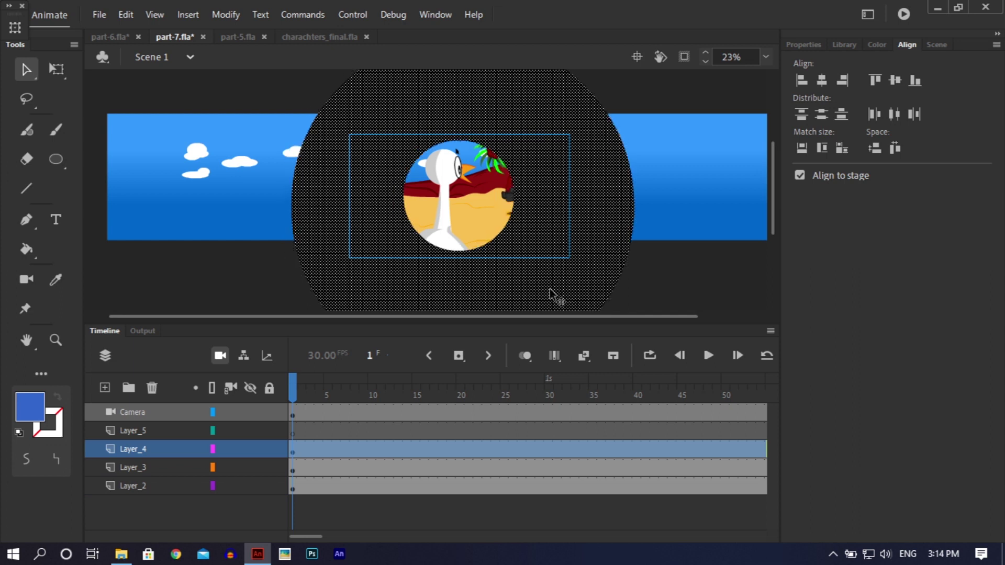
left_click(693, 279)
- Save part-7.fla and delete the empty Layer_5
key("ctrl+s")
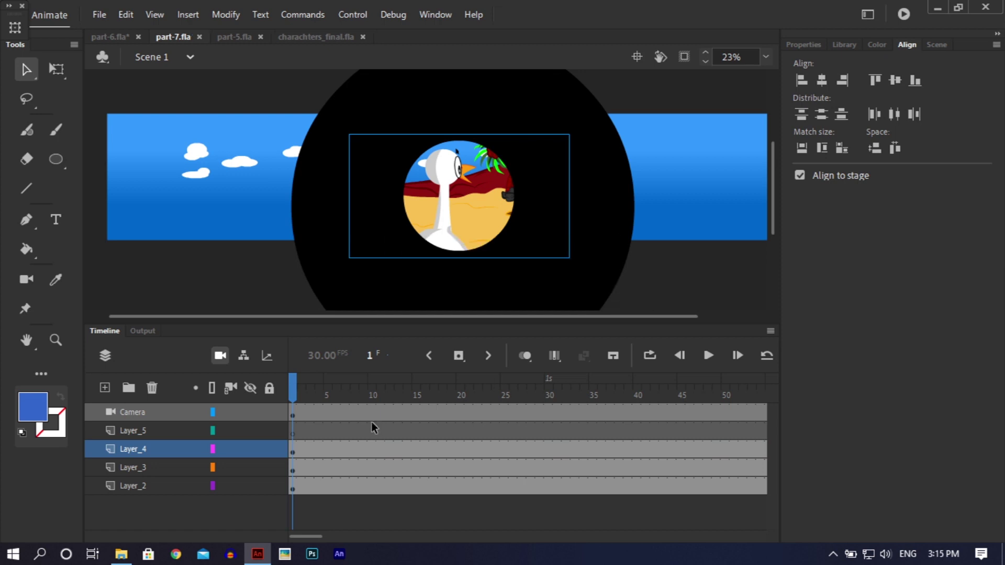
left_click(168, 431)
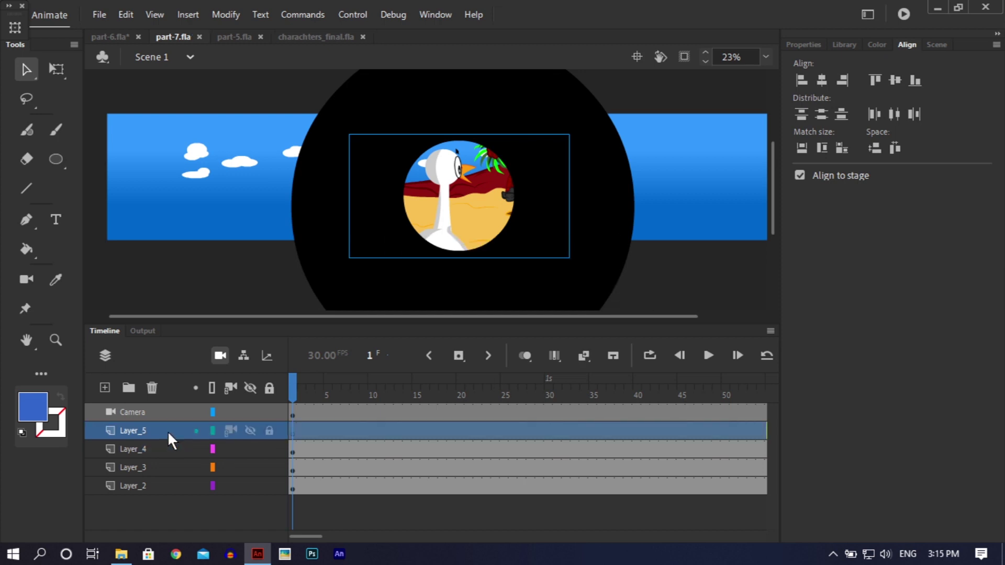
left_click(151, 387)
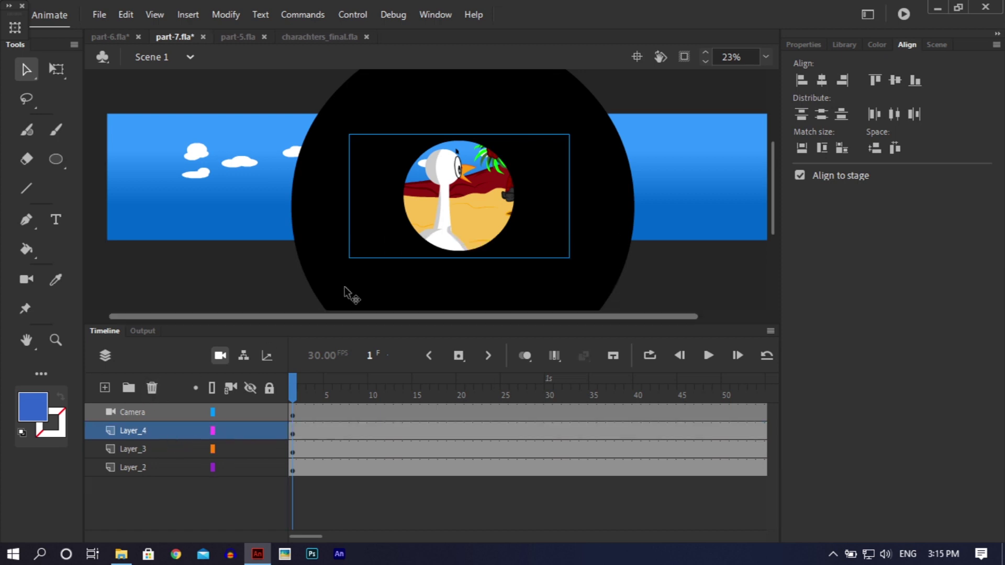
- Try panning the scene slightly with the Camera tool, undo the pan and return to the Selection tool
left_click(26, 279)
left_click_drag(454, 196, 445, 195)
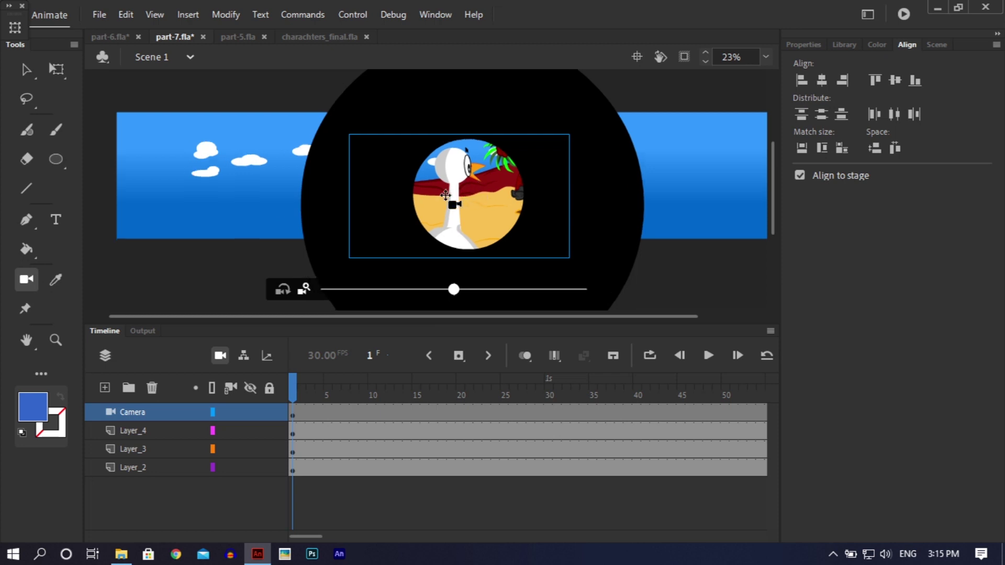
key("ctrl+z")
key("v")
- Save part-7.fla and play the timeline from the first frame to check the animation
key("ctrl+s")
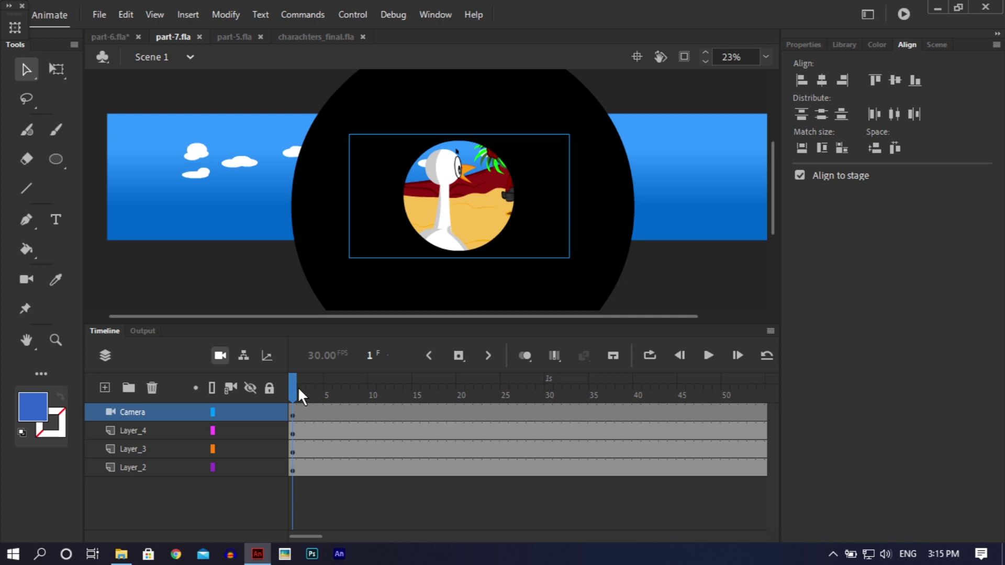
left_click_drag(297, 388, 220, 390)
key("Return")
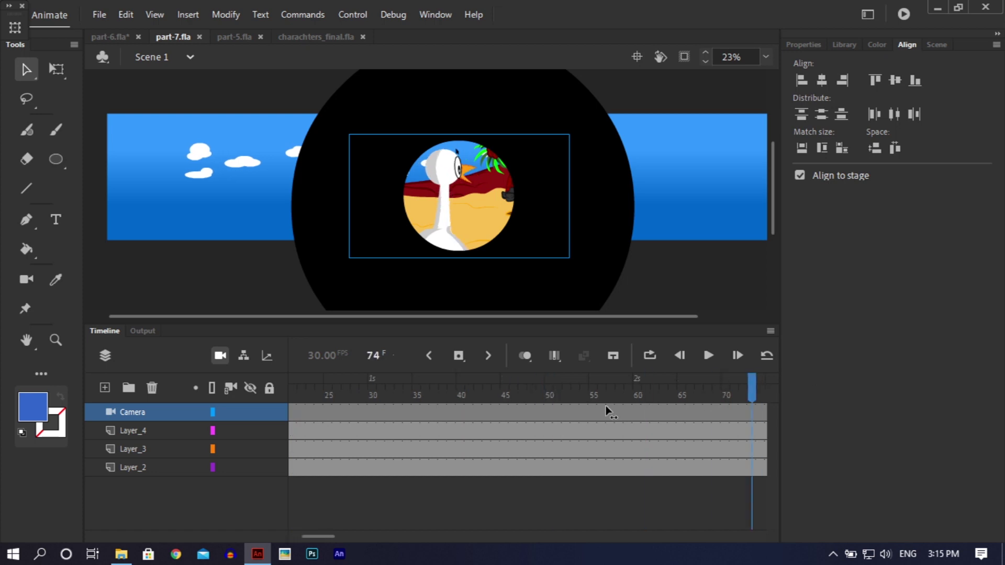